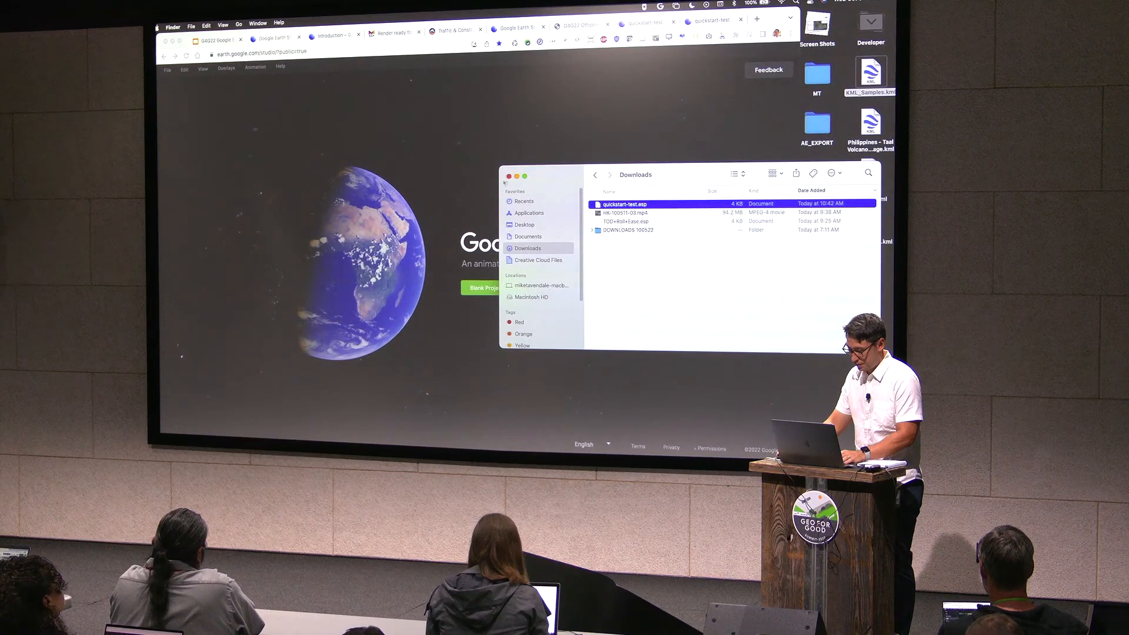
Step: Close the Downloads folder window and widen the browser window showing the Earth Studio start page
{"action": "key", "text": "super+w"}
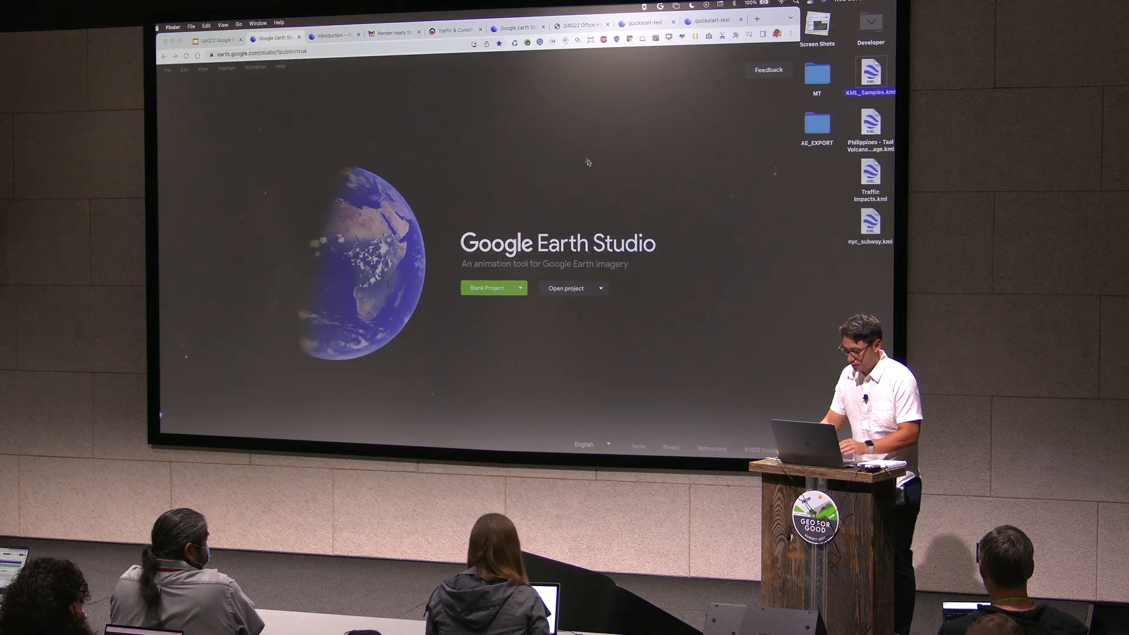
{"action": "left_click", "coordinate": [797, 11]}
{"action": "left_click_drag", "start_coordinate": [797, 10], "coordinate": [850, 11]}
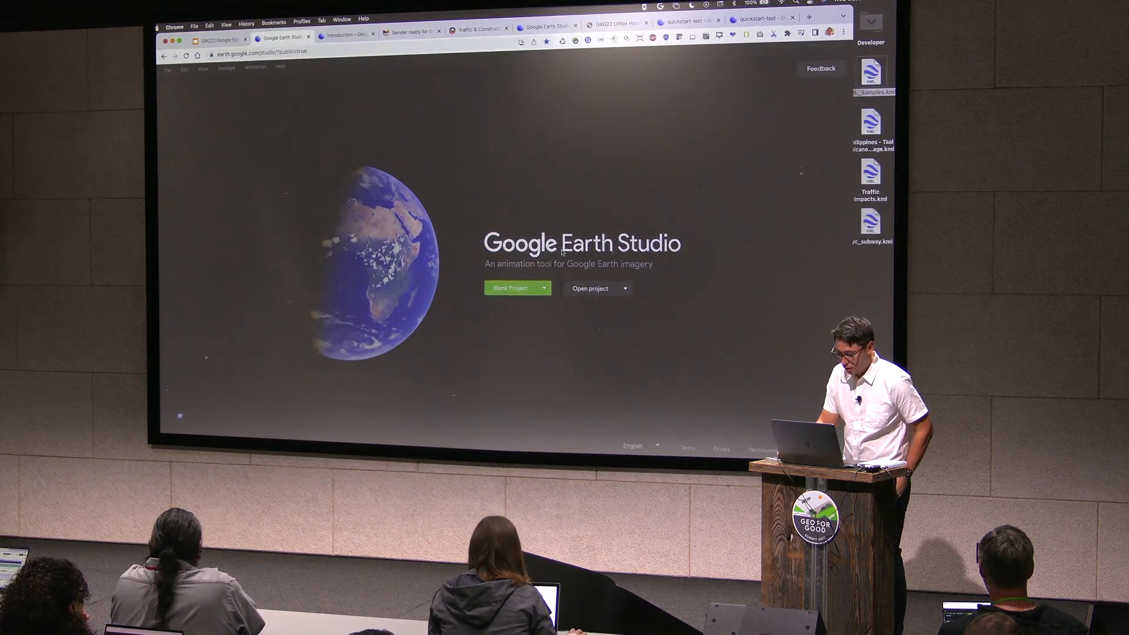
Step: Start a blank project setup and name the project "getting started"
{"action": "left_click", "coordinate": [510, 288]}
{"action": "left_click", "coordinate": [514, 250]}
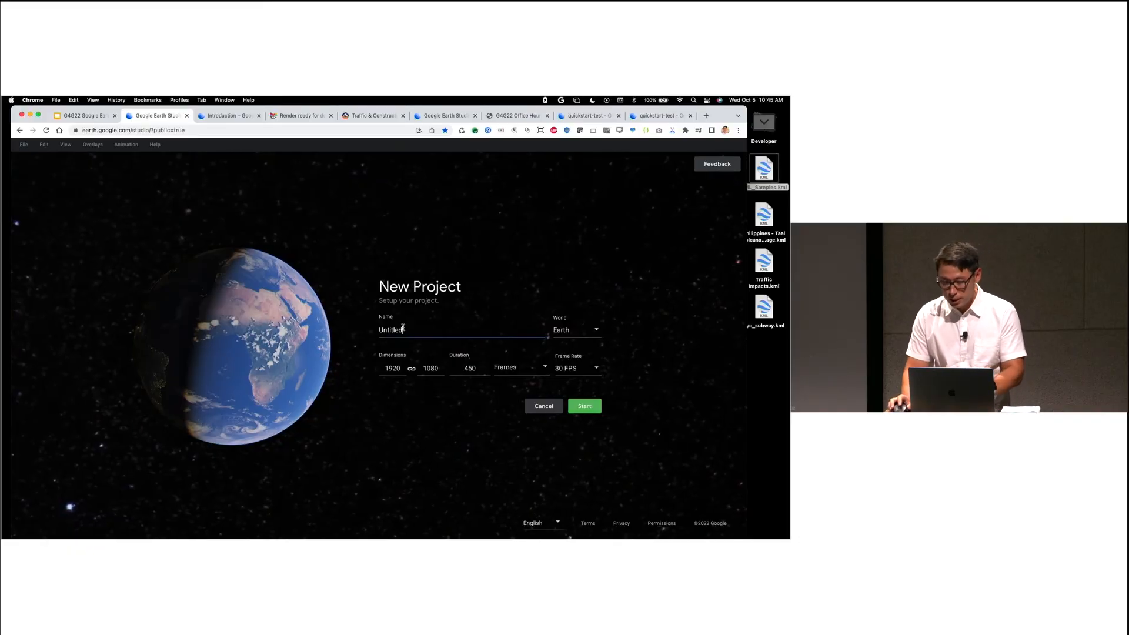
{"action": "double_click", "coordinate": [407, 330]}
{"action": "key", "text": "BackSpace"}
{"action": "type", "text": "ge"}
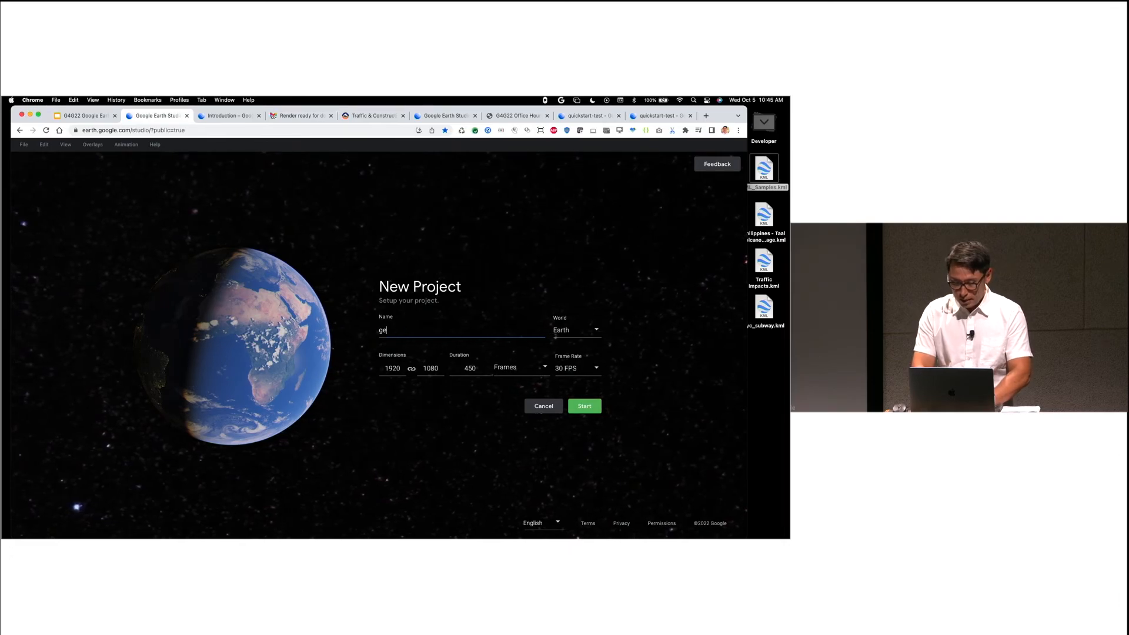
{"action": "type", "text": "tting started"}
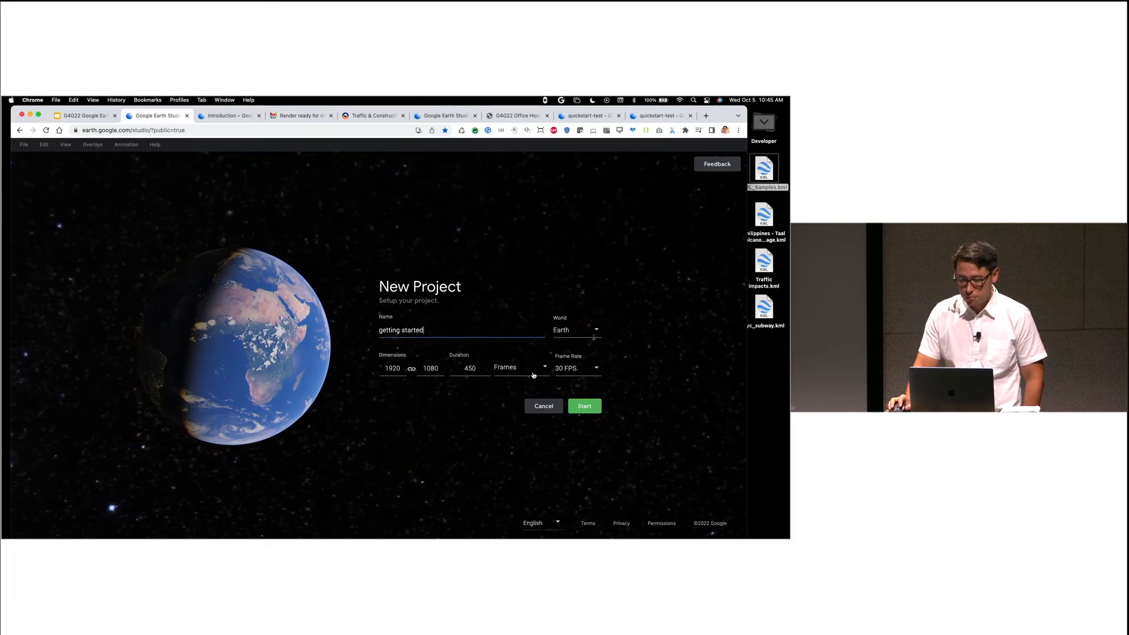
Step: Check the duration unit choices, try the Moon as the project's world and switch it back to Earth
{"action": "left_click", "coordinate": [512, 368]}
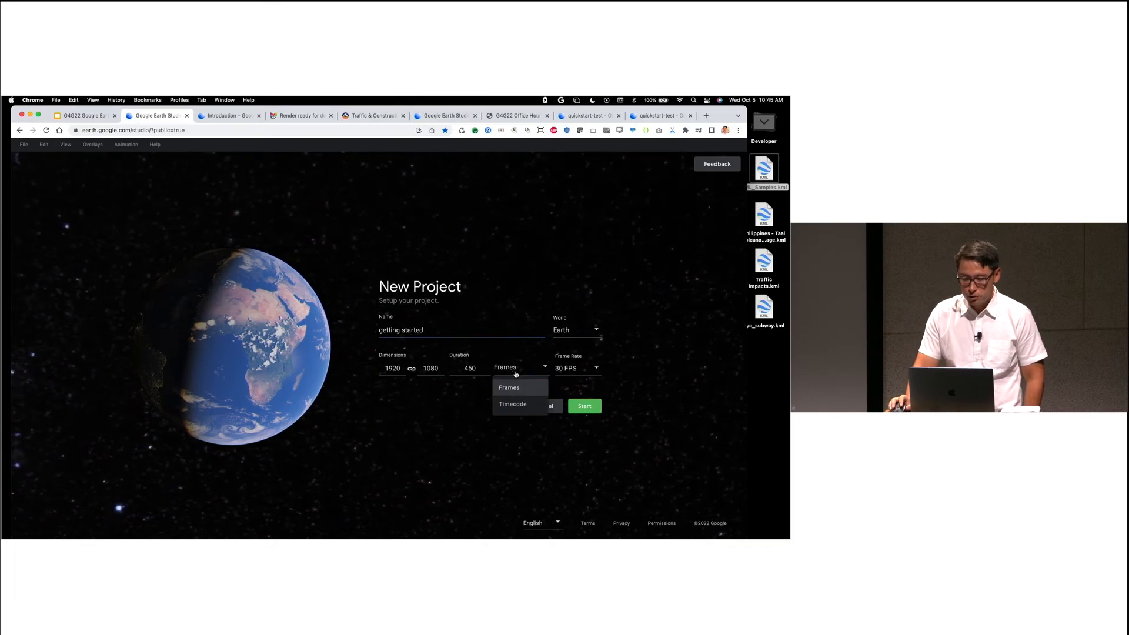
{"action": "left_click", "coordinate": [478, 404]}
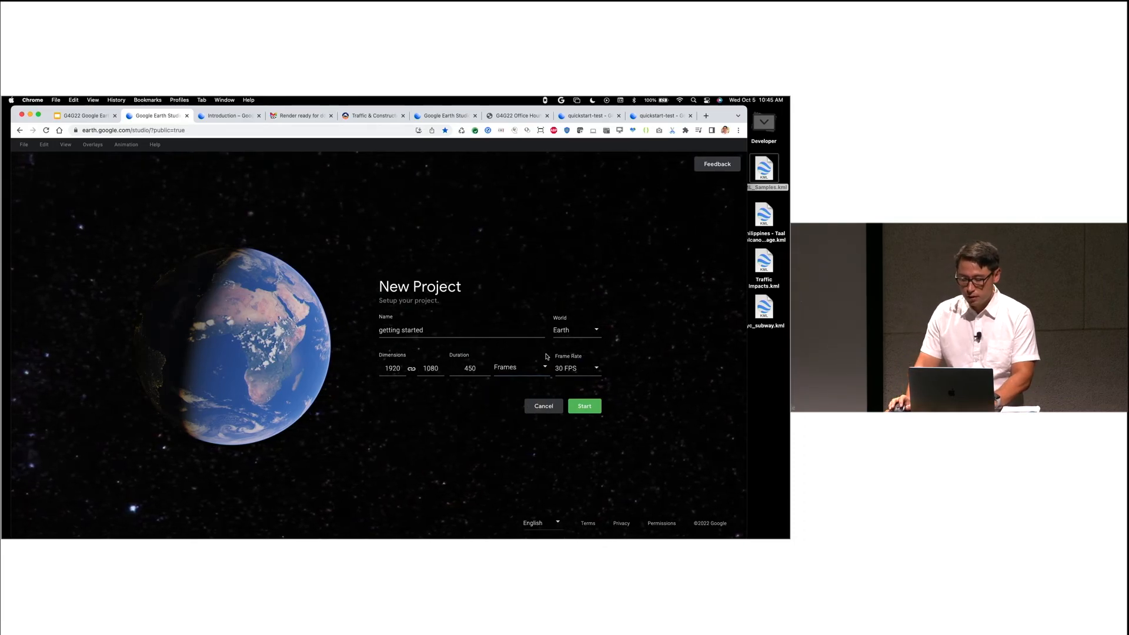
{"action": "left_click", "coordinate": [573, 332]}
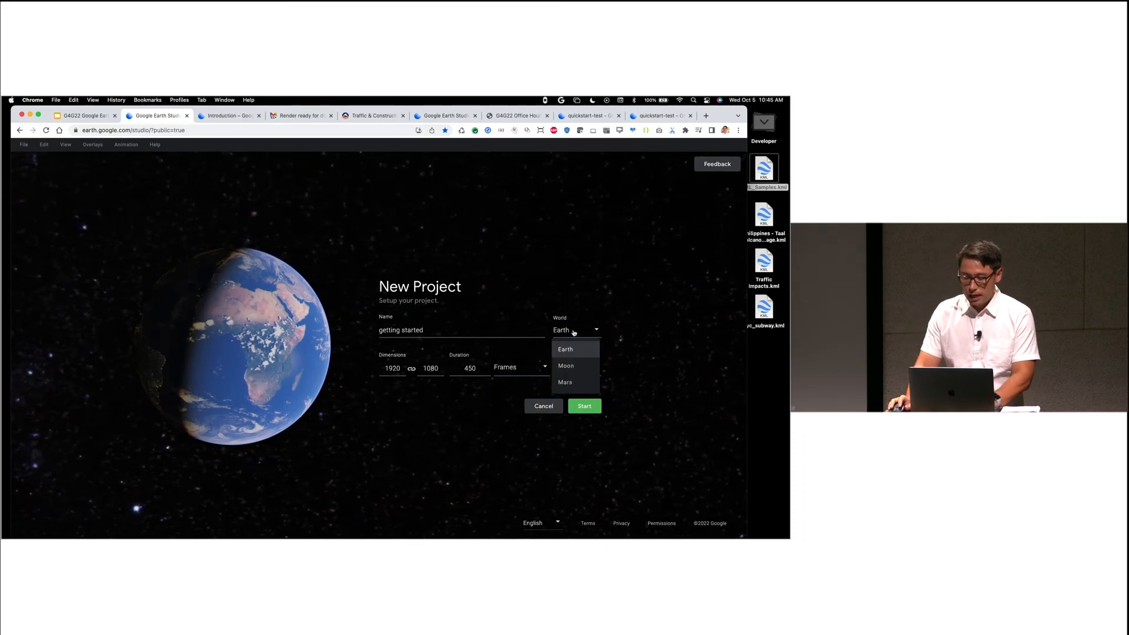
{"action": "left_click", "coordinate": [582, 369]}
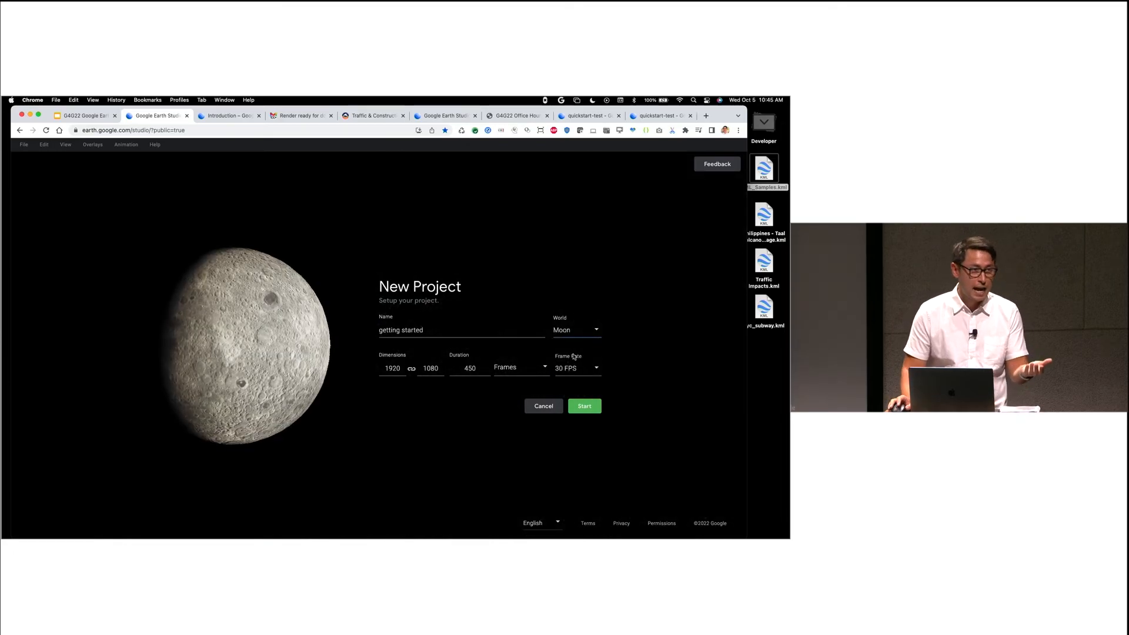
{"action": "left_click", "coordinate": [575, 331]}
{"action": "left_click", "coordinate": [572, 358]}
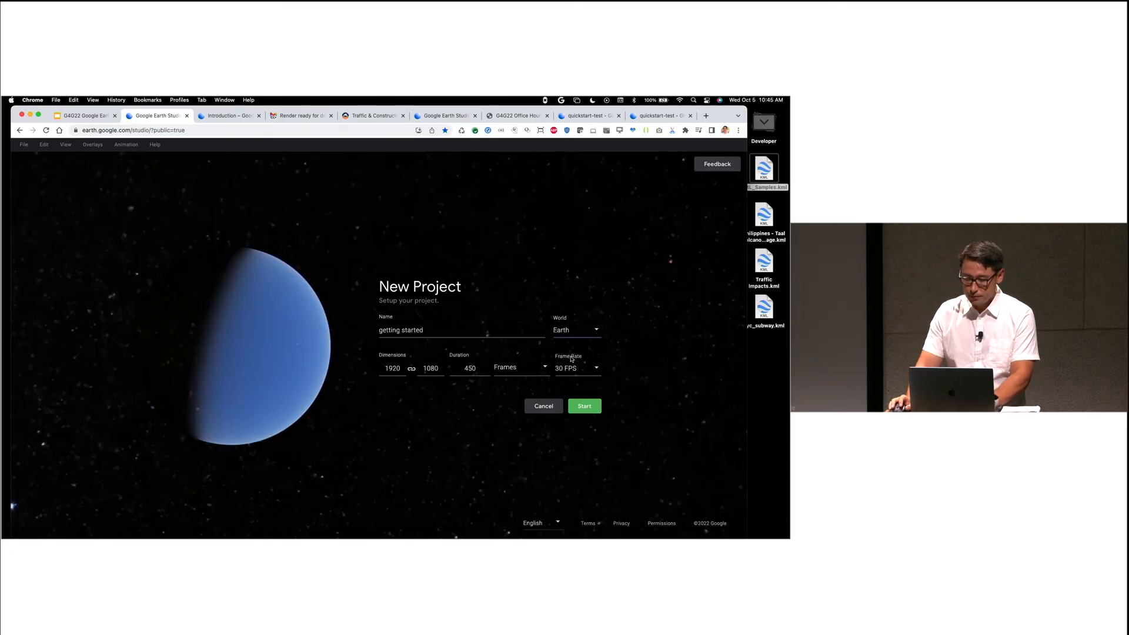
Step: Create the project and send the camera to Hong Kong with the place search
{"action": "left_click", "coordinate": [584, 407]}
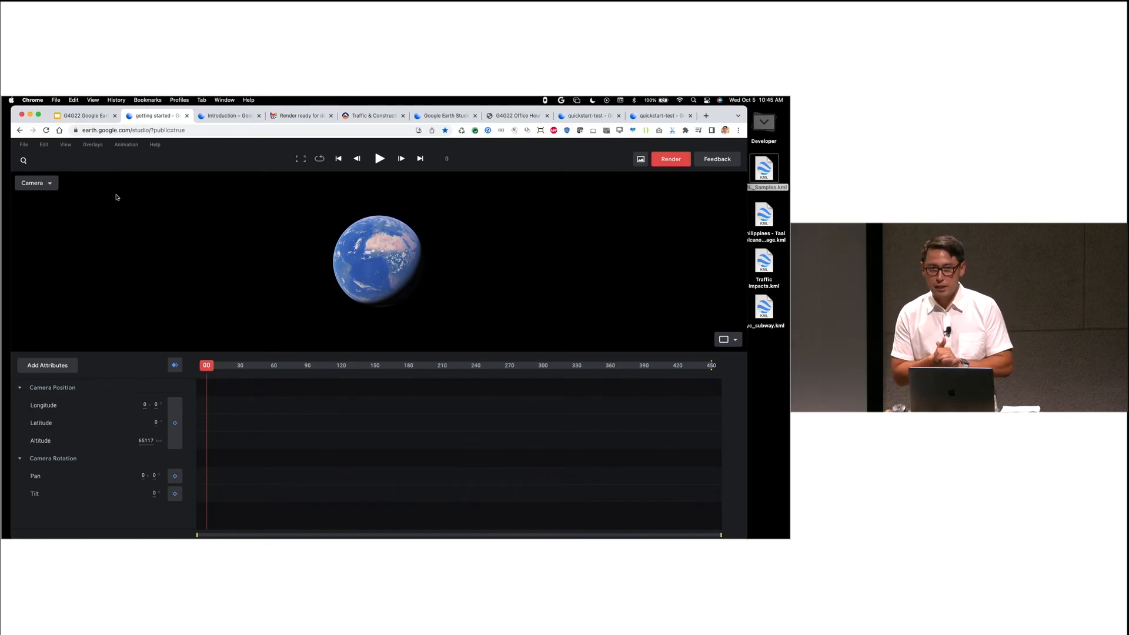
{"action": "left_click", "coordinate": [24, 161]}
{"action": "type", "text": "Hong Kong"}
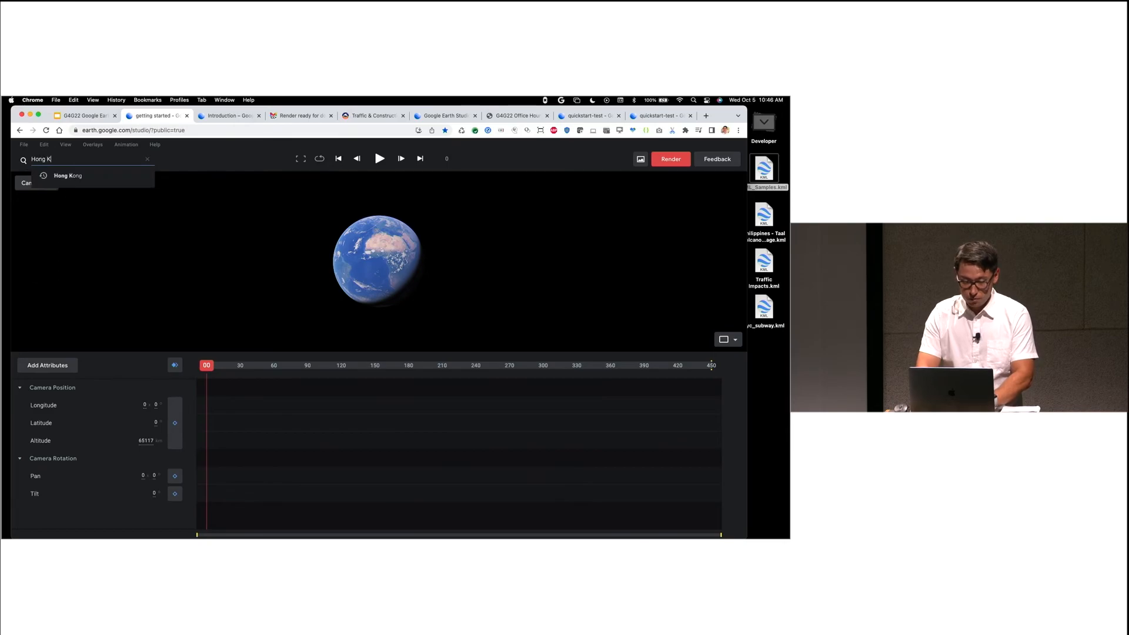
{"action": "key", "text": "Down"}
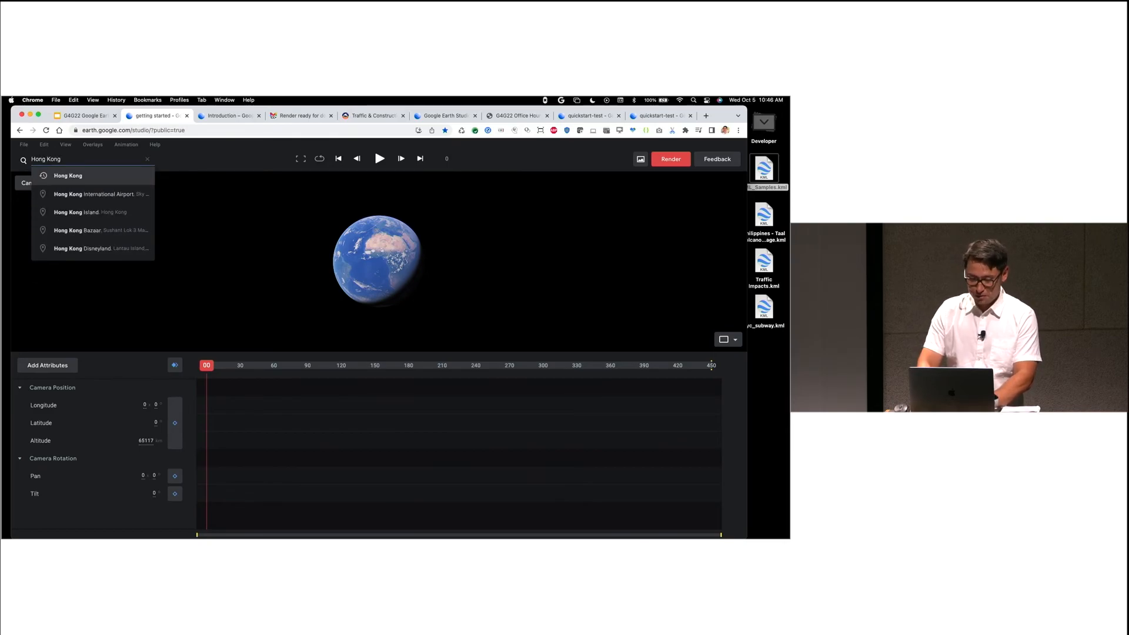
{"action": "key", "text": "Return"}
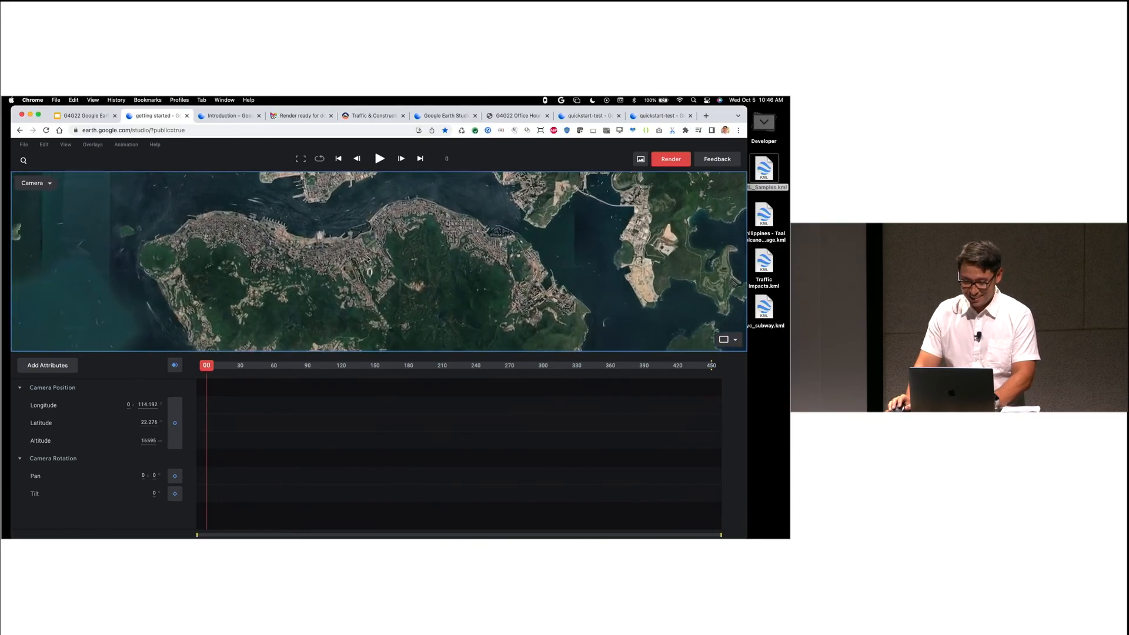
Step: Bring the camera down over Hong Kong Island's built-up northern shore near the marina, at an altitude of about 4837 m
{"action": "scroll", "coordinate": [335, 276], "scroll_direction": "down", "scroll_amount": 5}
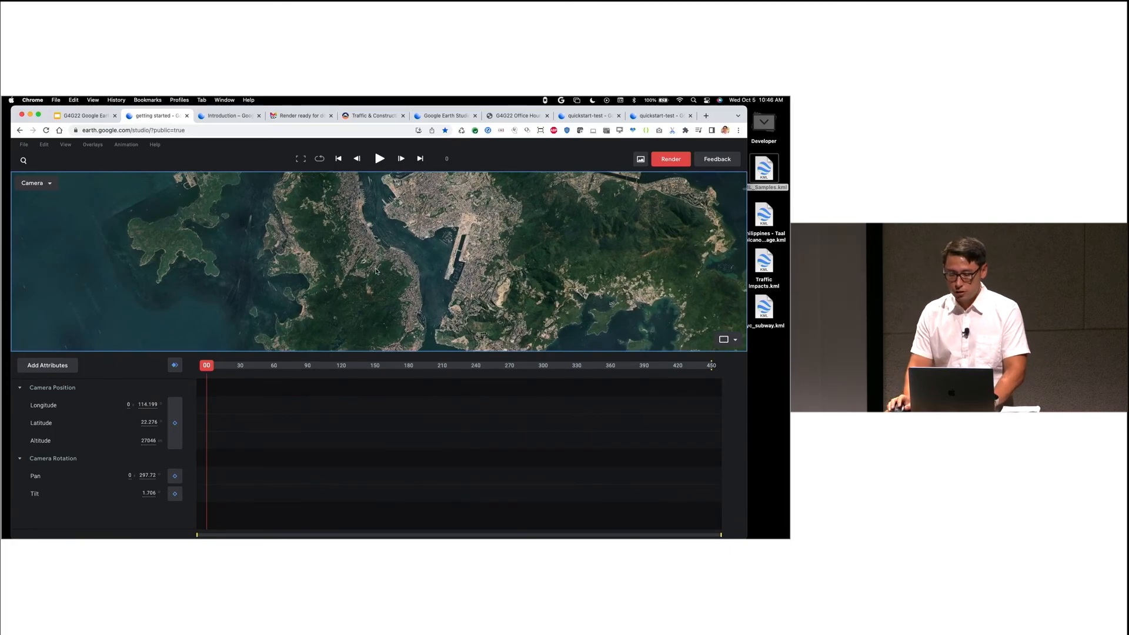
{"action": "scroll", "coordinate": [375, 263], "scroll_direction": "up", "scroll_amount": 2}
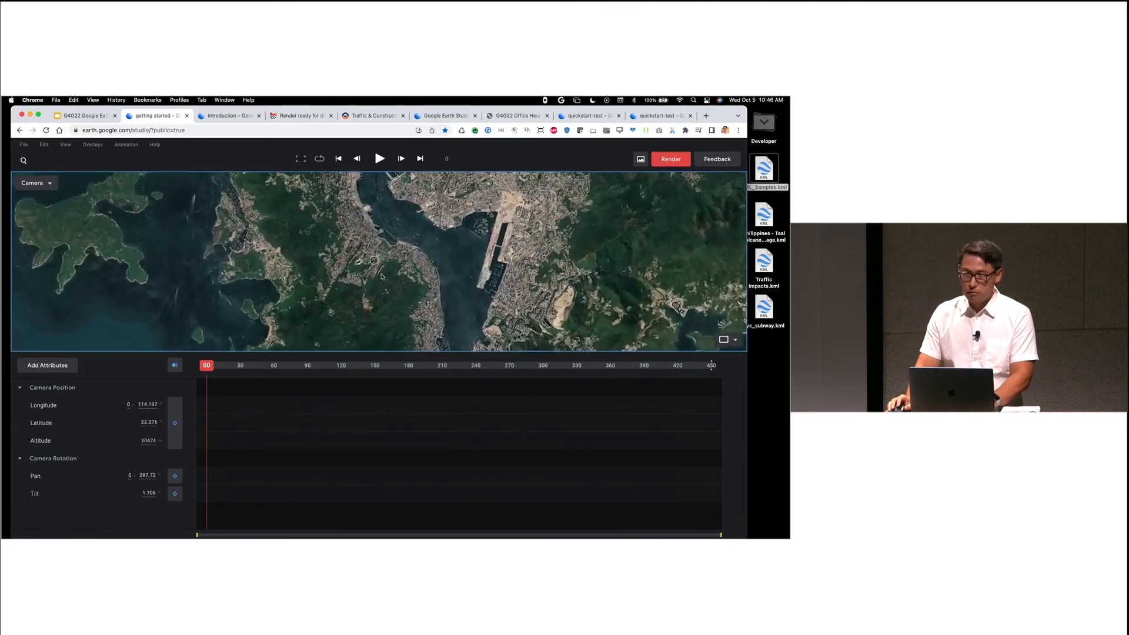
{"action": "scroll", "coordinate": [382, 272], "scroll_direction": "up", "scroll_amount": 2}
{"action": "scroll", "coordinate": [382, 256], "scroll_direction": "down", "scroll_amount": 3}
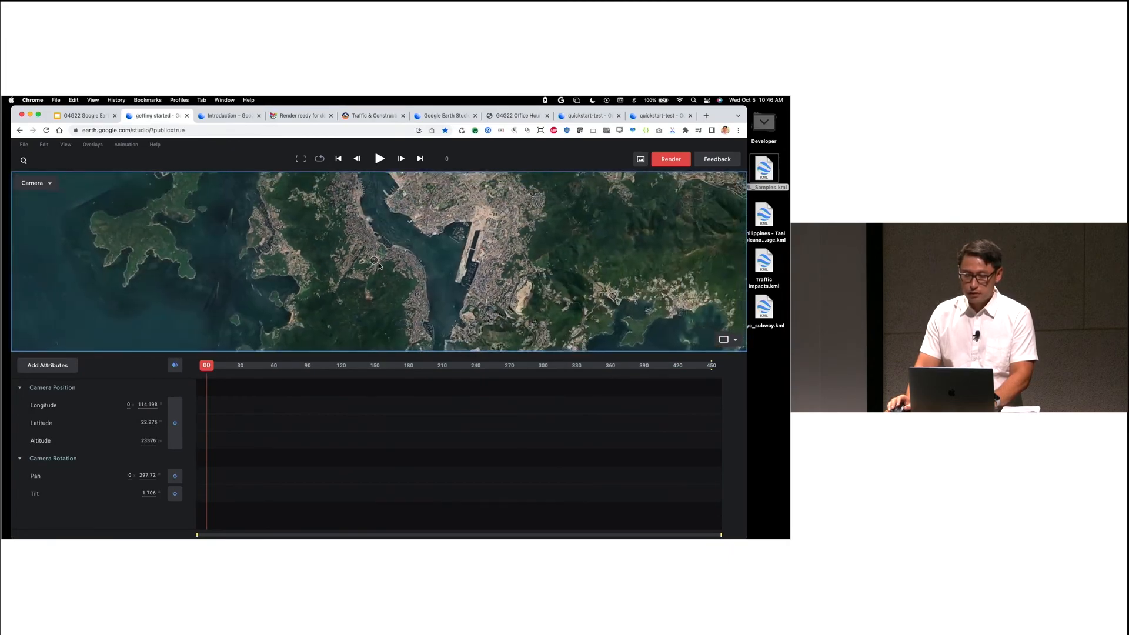
{"action": "scroll", "coordinate": [380, 284], "scroll_direction": "down", "scroll_amount": 2}
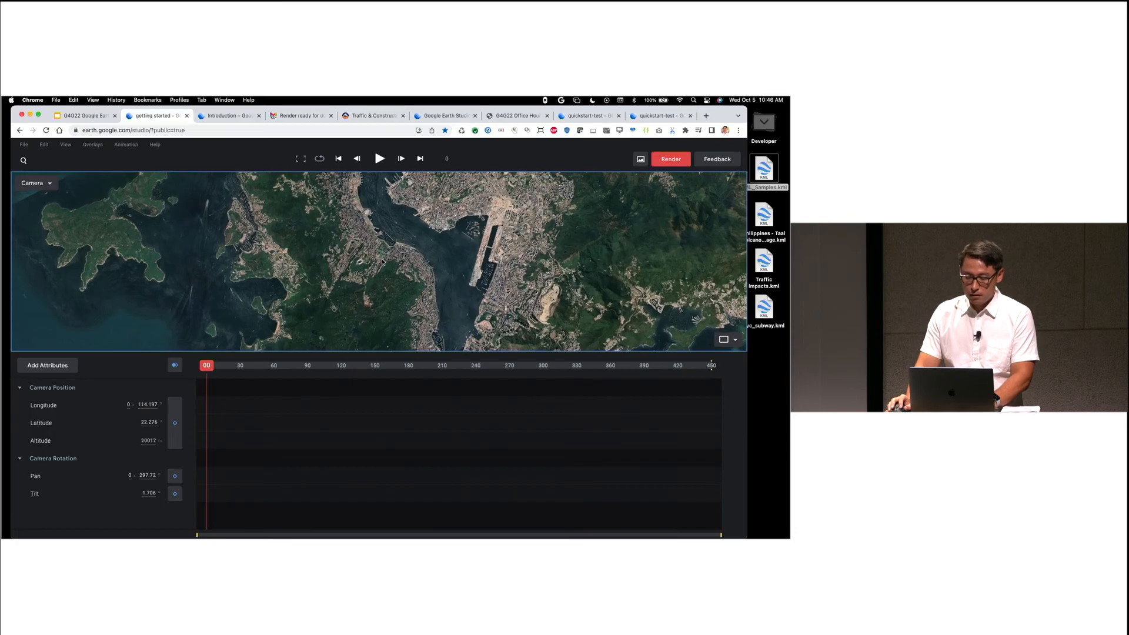
{"action": "left_click_drag", "start_coordinate": [338, 267], "coordinate": [398, 251]}
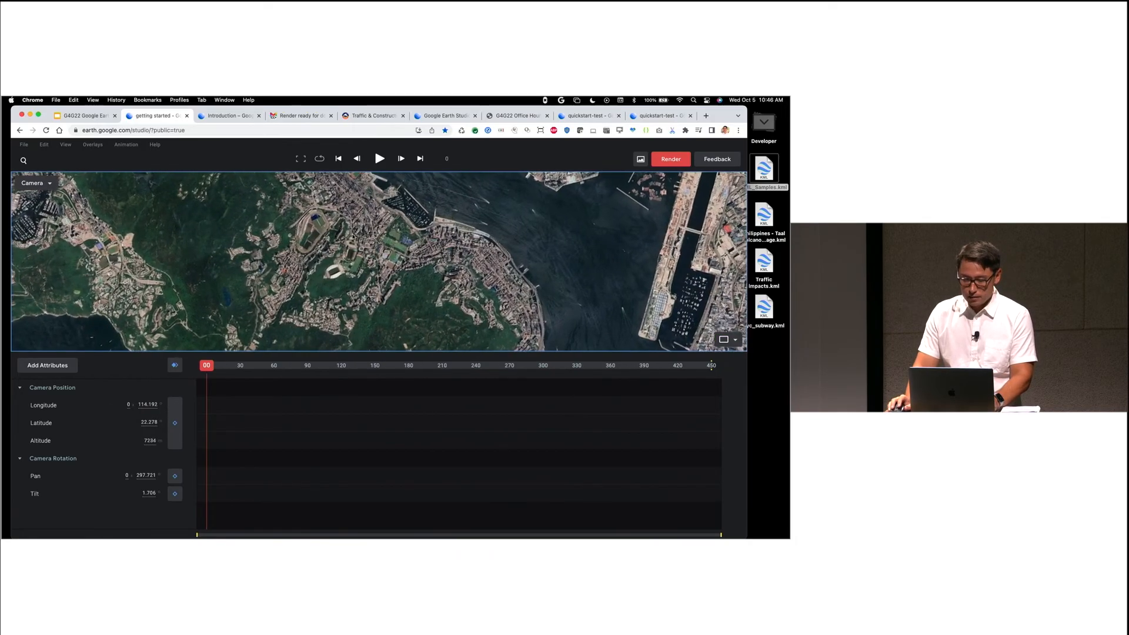
{"action": "scroll", "coordinate": [352, 237], "scroll_direction": "up", "scroll_amount": 5}
{"action": "scroll", "coordinate": [369, 293], "scroll_direction": "down", "scroll_amount": 3}
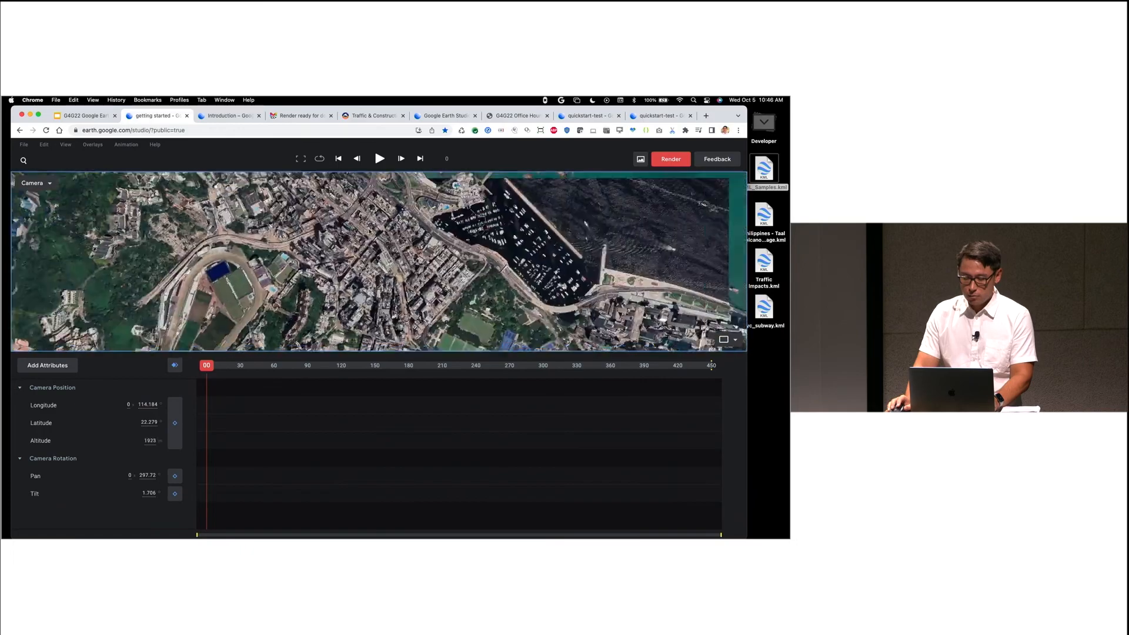
{"action": "scroll", "coordinate": [404, 268], "scroll_direction": "down", "scroll_amount": 2}
{"action": "scroll", "coordinate": [404, 234], "scroll_direction": "up", "scroll_amount": 2}
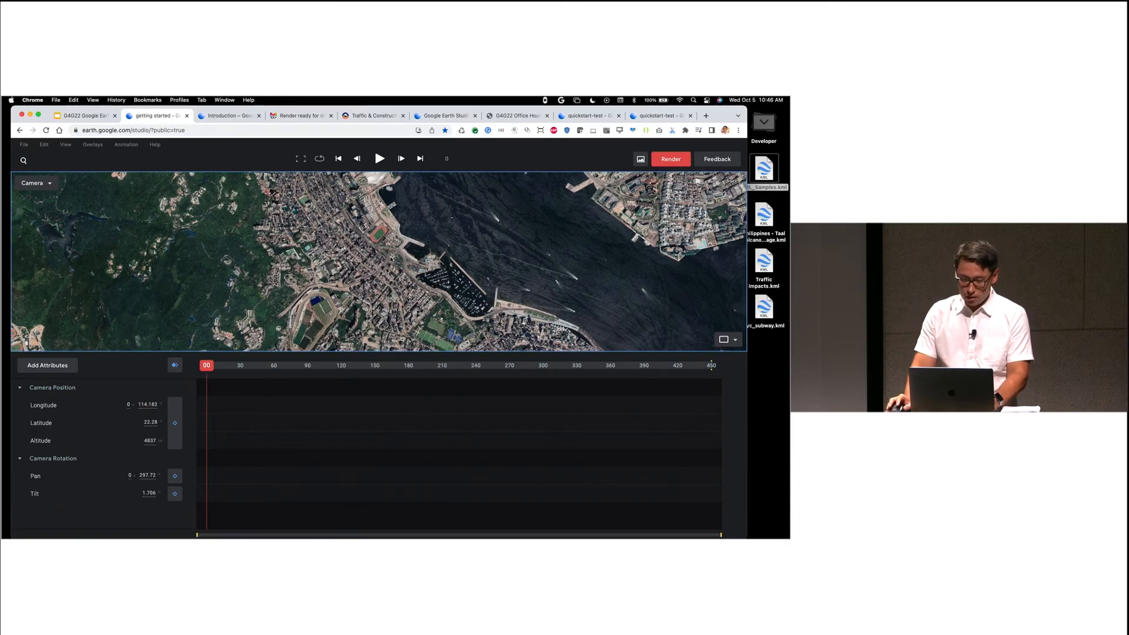
Step: Frame the high-rises along the waterfront at about 719 m altitude and 56° tilt, and keyframe all camera attributes at frame 0
{"action": "left_click_drag", "start_coordinate": [417, 269], "coordinate": [423, 295], "text": "shift"}
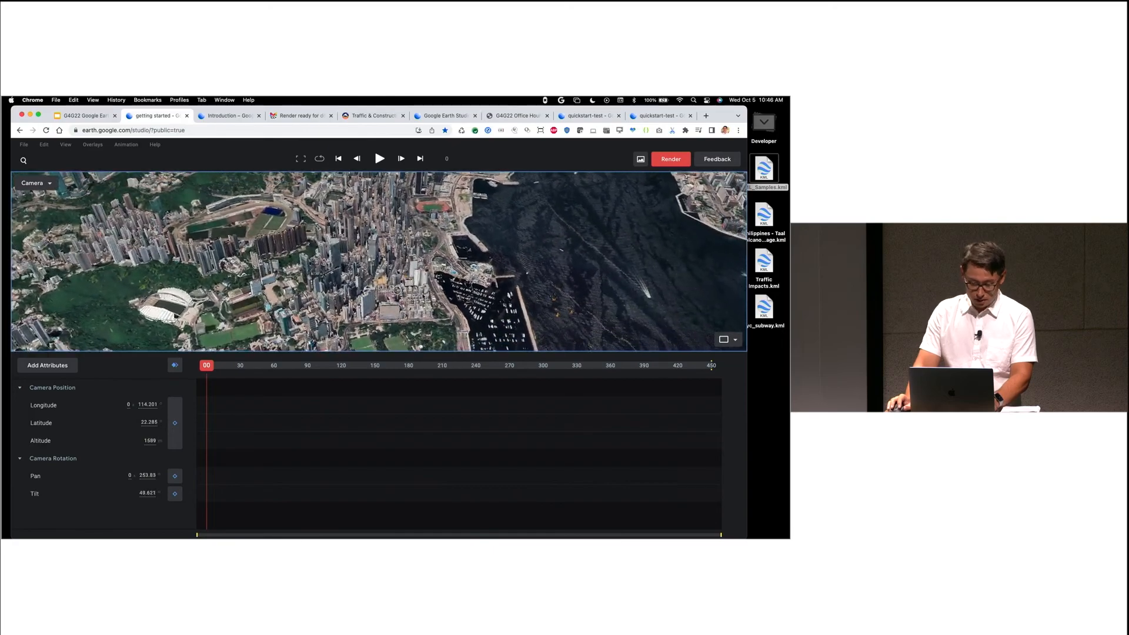
{"action": "scroll", "coordinate": [406, 279], "scroll_direction": "up", "scroll_amount": 5}
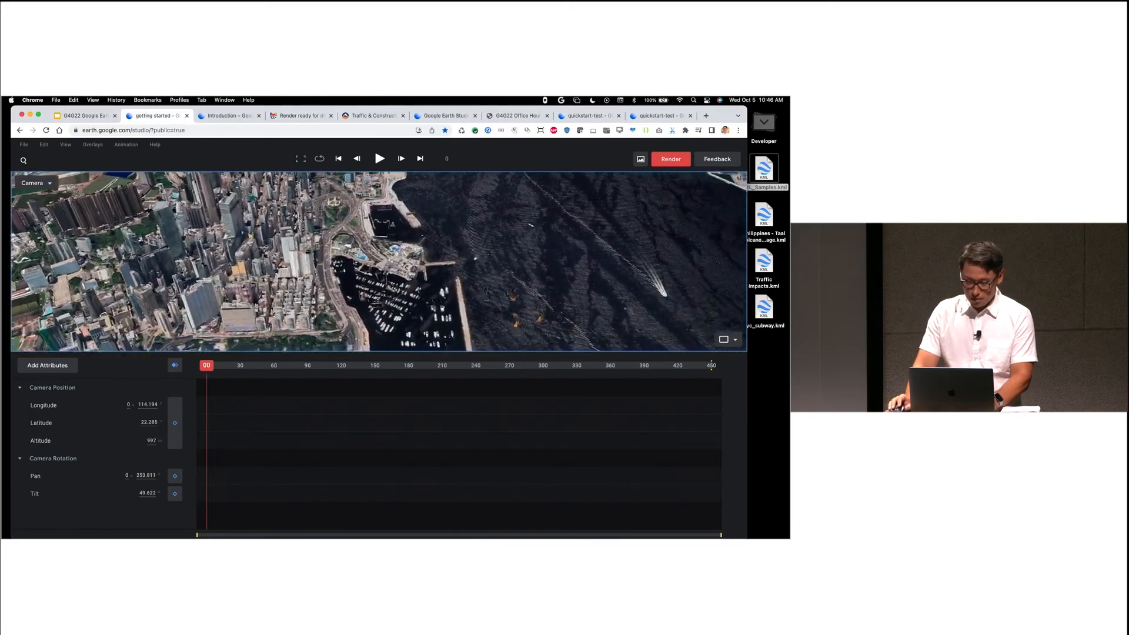
{"action": "left_click_drag", "start_coordinate": [572, 256], "coordinate": [454, 205]}
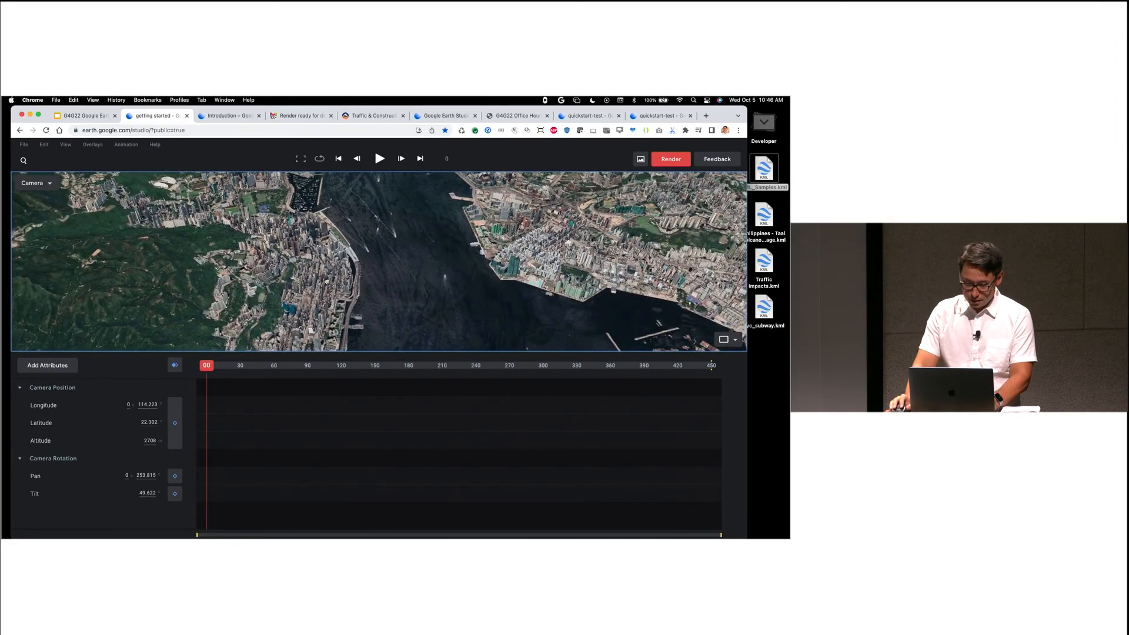
{"action": "scroll", "coordinate": [344, 249], "scroll_direction": "up", "scroll_amount": 5}
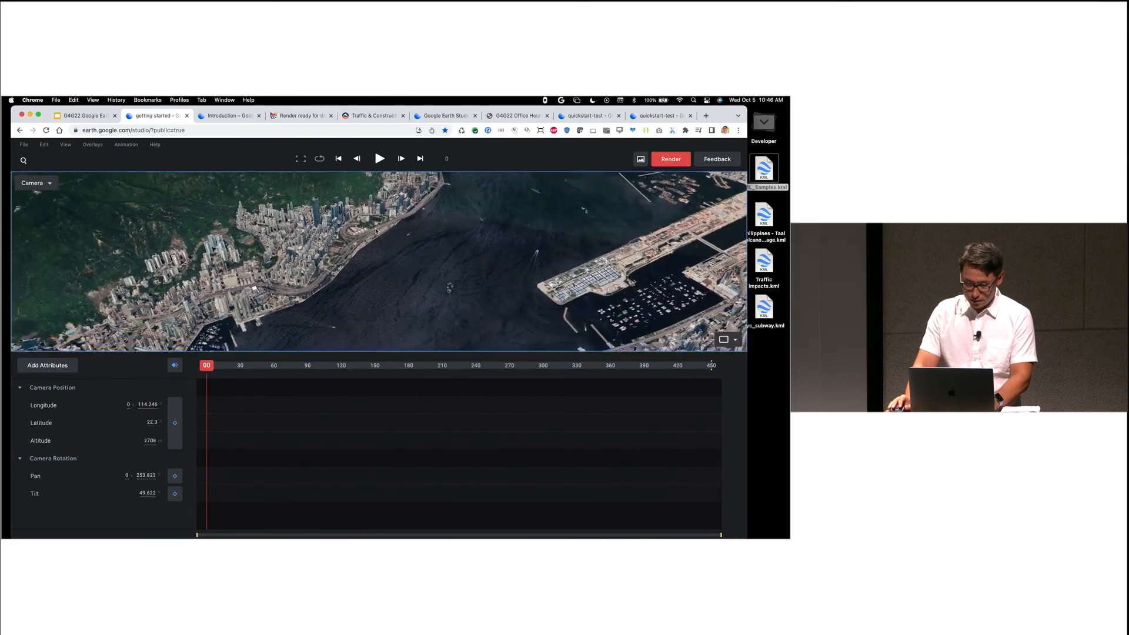
{"action": "scroll", "coordinate": [326, 281], "scroll_direction": "up", "scroll_amount": 3}
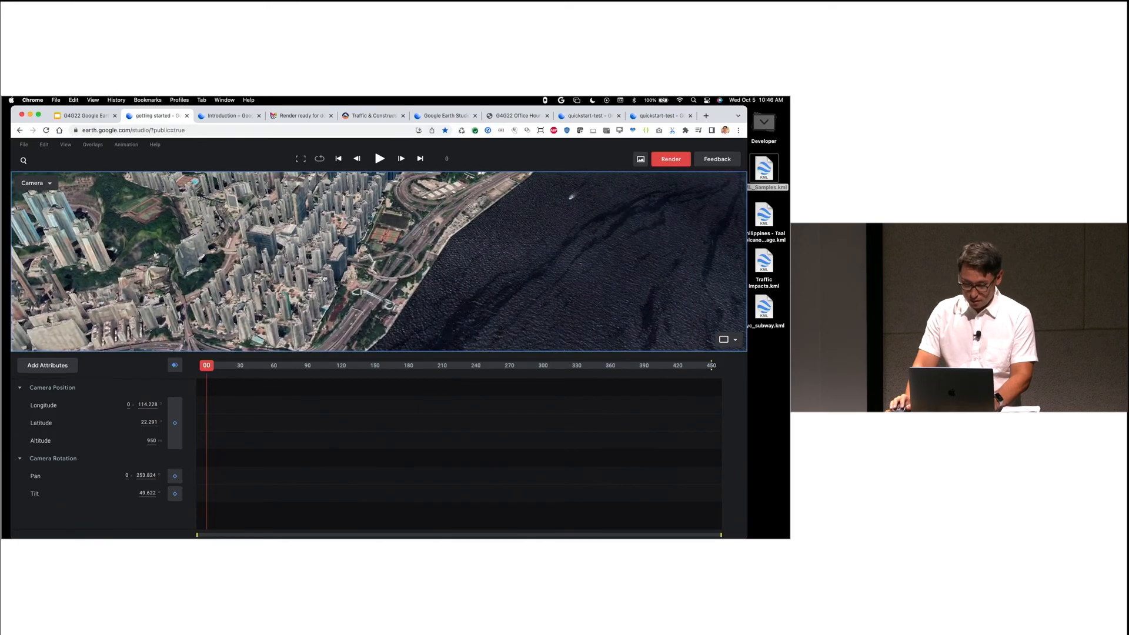
{"action": "scroll", "coordinate": [339, 281], "scroll_direction": "down", "scroll_amount": 3}
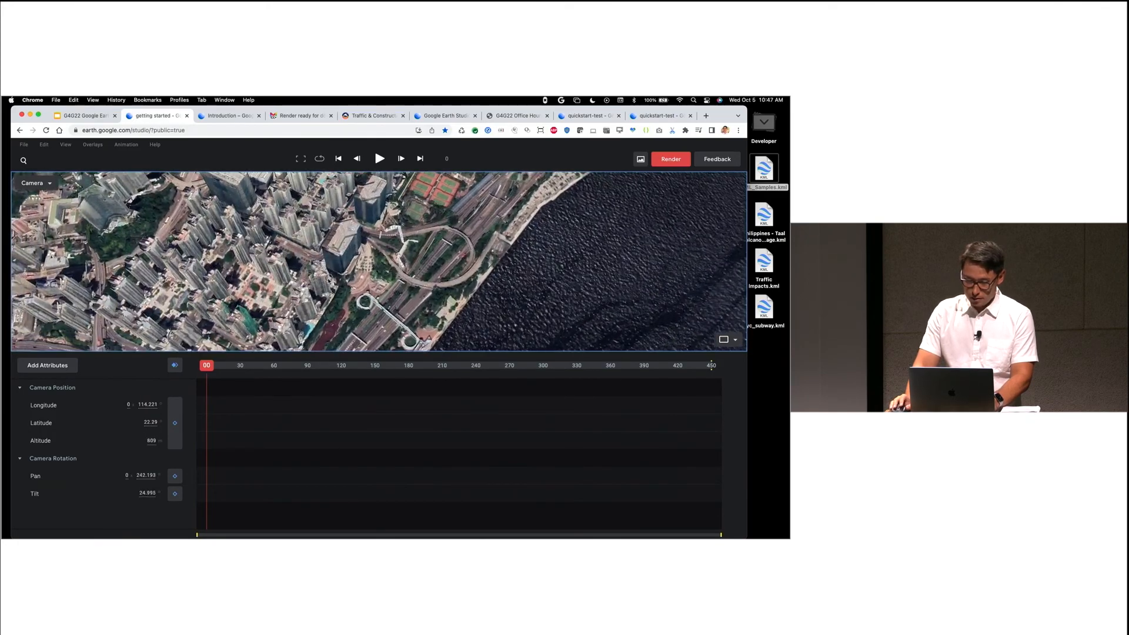
{"action": "middle_click_drag", "start_coordinate": [298, 217], "coordinate": [282, 270]}
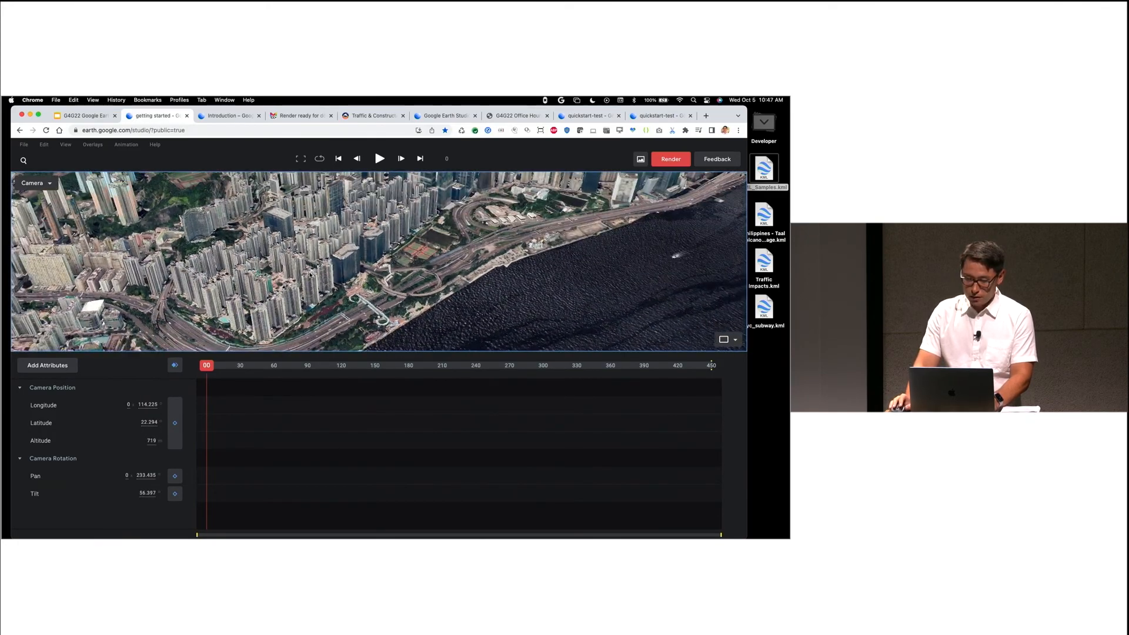
{"action": "left_click", "coordinate": [175, 366]}
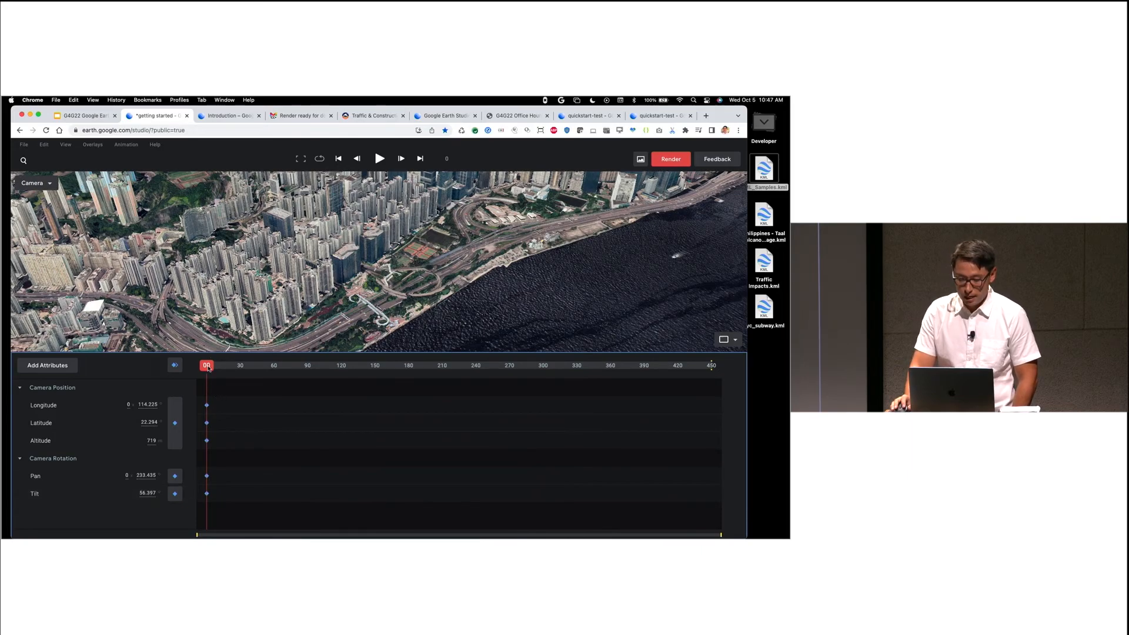
Step: At frame 299, move the camera along the coast to about 1019 m altitude and add camera position and tilt keyframes
{"action": "scroll", "coordinate": [248, 339], "scroll_direction": "down", "scroll_amount": 5}
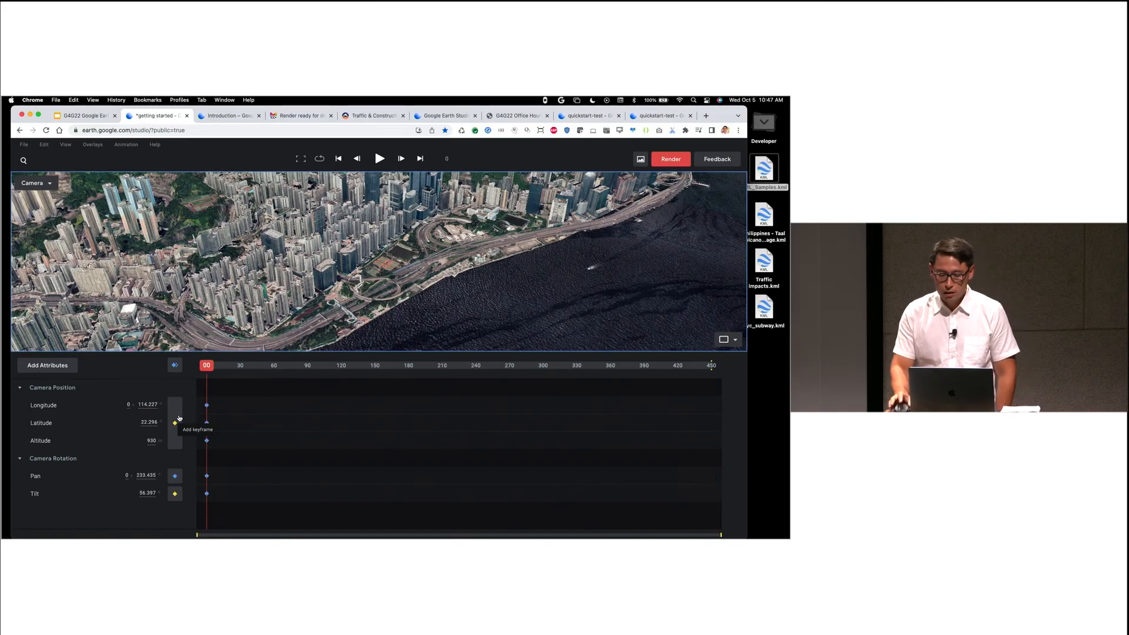
{"action": "left_click_drag", "start_coordinate": [207, 366], "coordinate": [234, 367]}
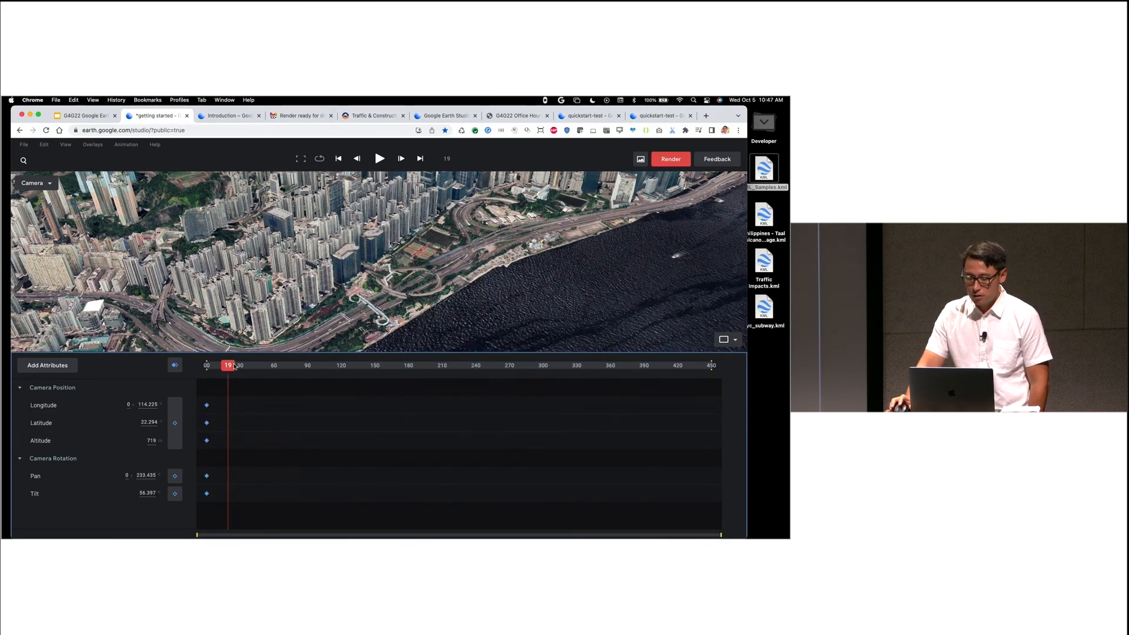
{"action": "left_click_drag", "start_coordinate": [234, 366], "coordinate": [541, 352]}
{"action": "left_click_drag", "start_coordinate": [453, 242], "coordinate": [383, 318]}
{"action": "scroll", "coordinate": [431, 275], "scroll_direction": "down", "scroll_amount": 5}
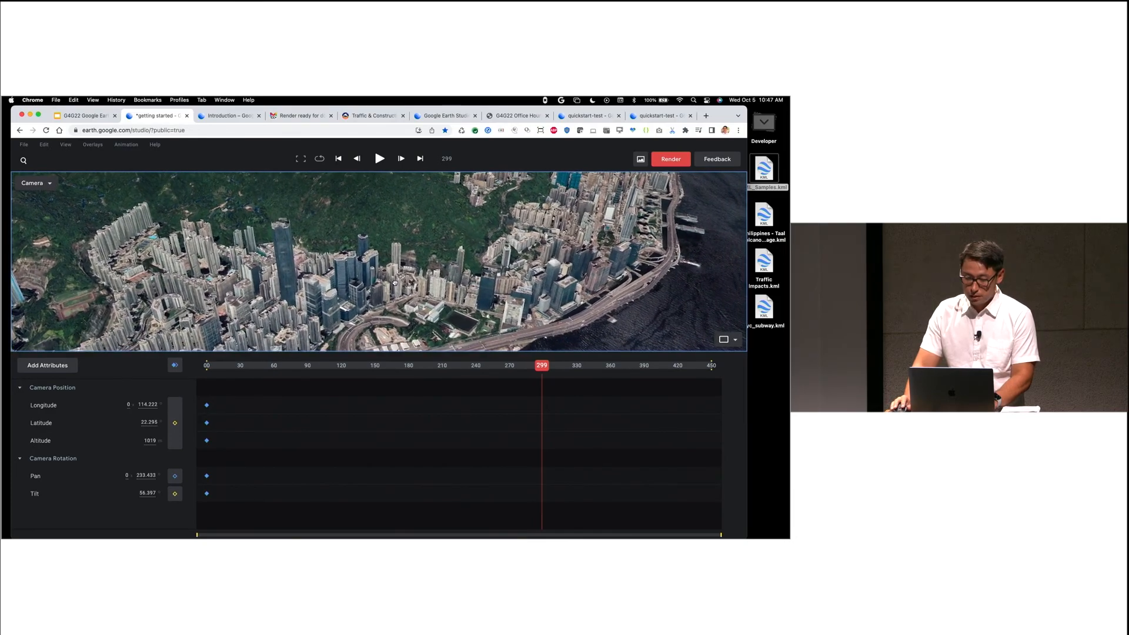
{"action": "left_click", "coordinate": [175, 428]}
{"action": "left_click", "coordinate": [174, 494]}
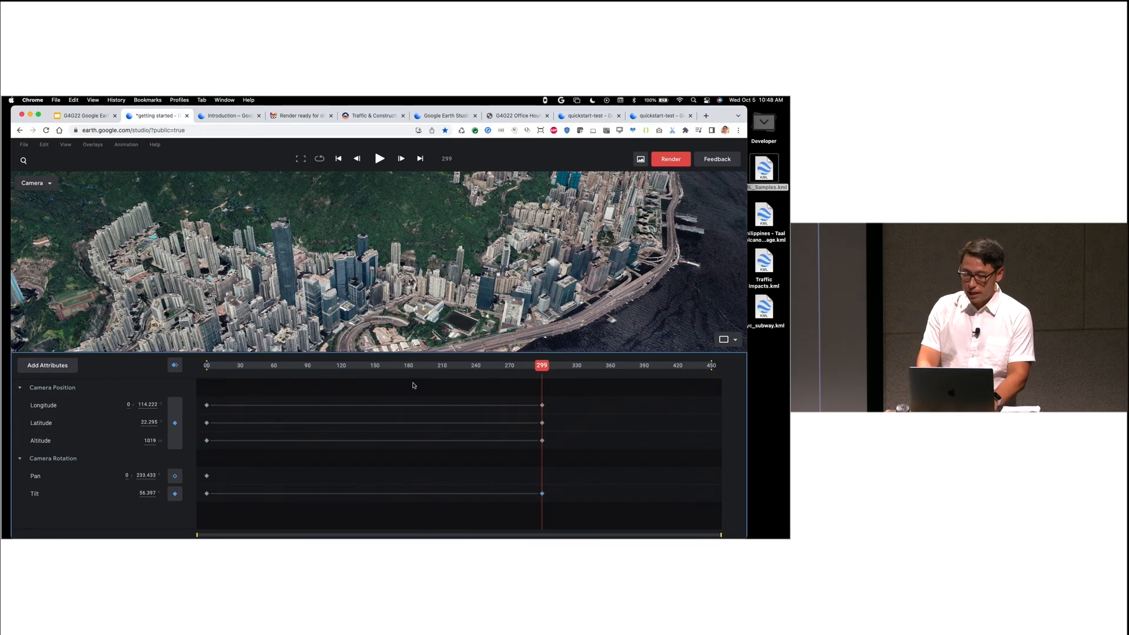
Step: Jump the playhead to the first frame of the timeline and on to its last frame, 450
{"action": "key", "text": "Home"}
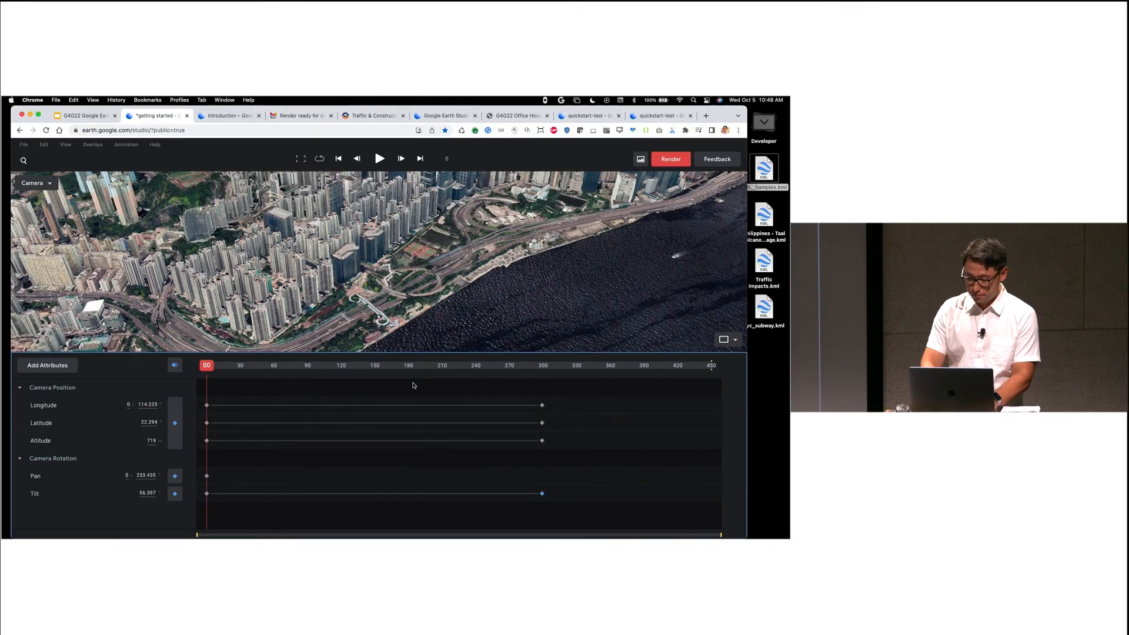
{"action": "key", "text": "End"}
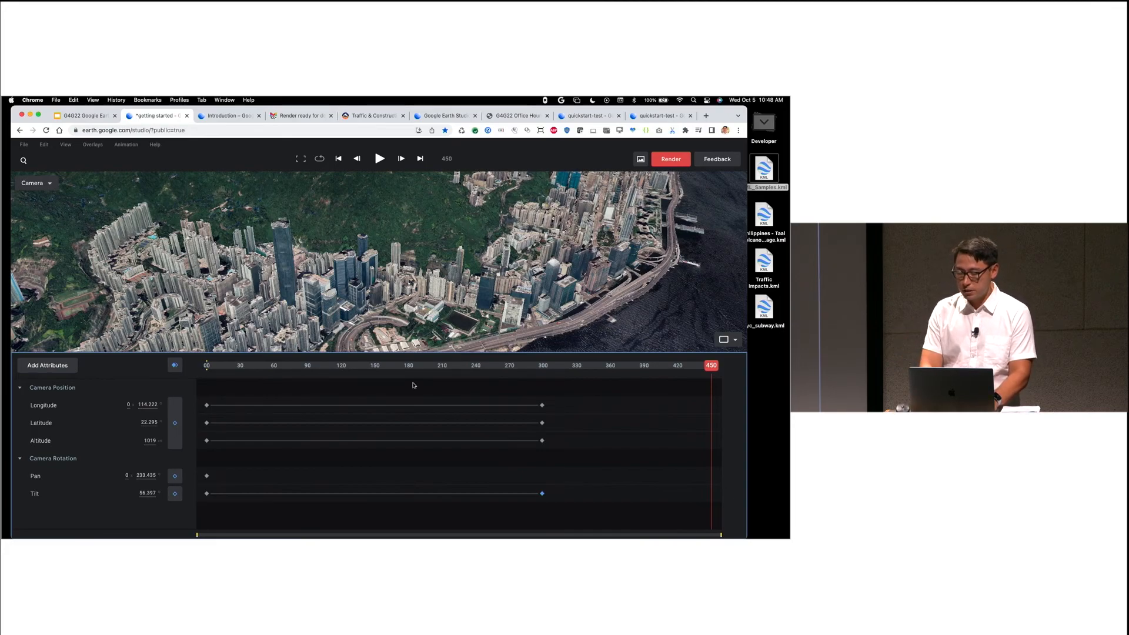
Step: End the playback range at frame 300 and scrub the playhead back to frame 267
{"action": "key", "text": "Home"}
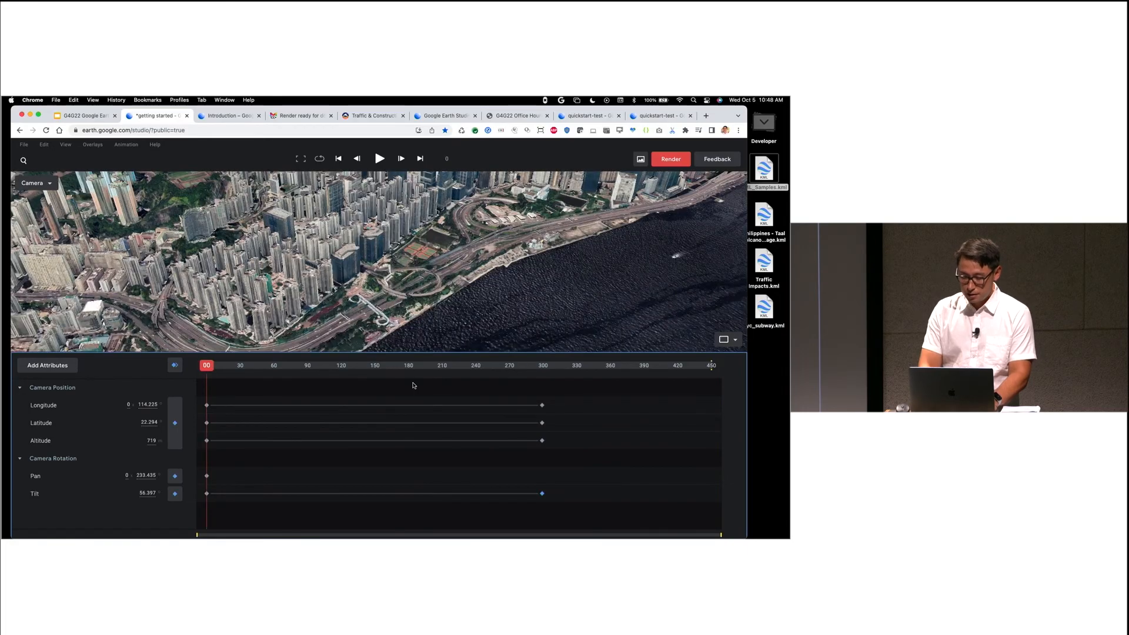
{"action": "left_click", "coordinate": [543, 366]}
{"action": "left_click", "coordinate": [543, 367]}
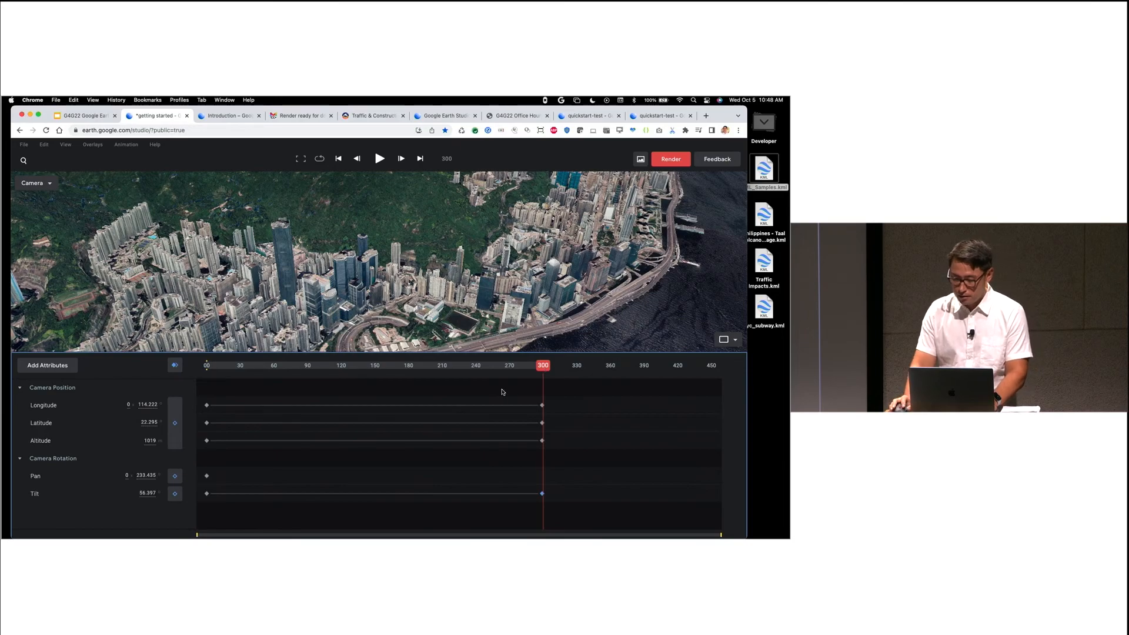
{"action": "left_click_drag", "start_coordinate": [511, 372], "coordinate": [506, 372]}
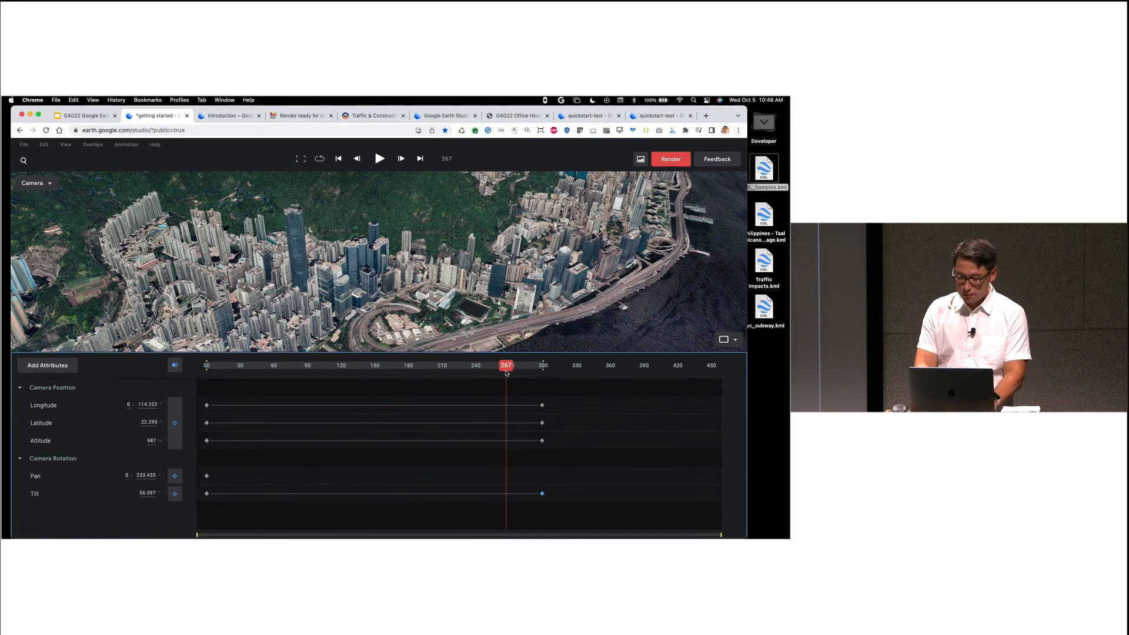
Step: Jump the playhead back and forth between the keyframes at frames 0 and 300
{"action": "key", "text": "j"}
{"action": "key", "text": "k"}
{"action": "key", "text": "j"}
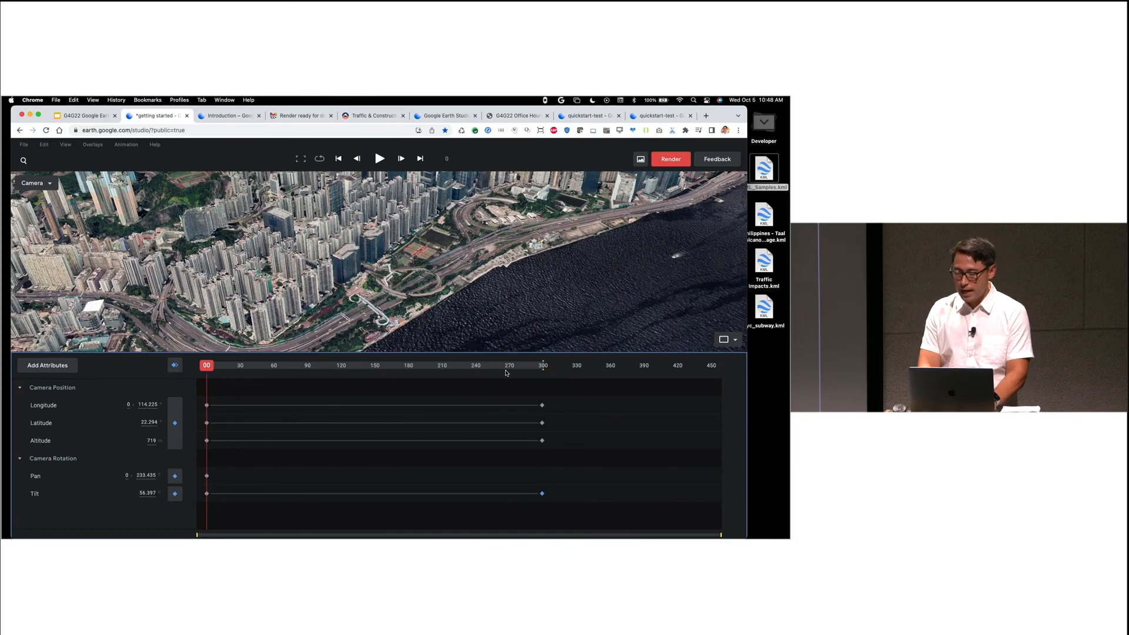
{"action": "key", "text": "k"}
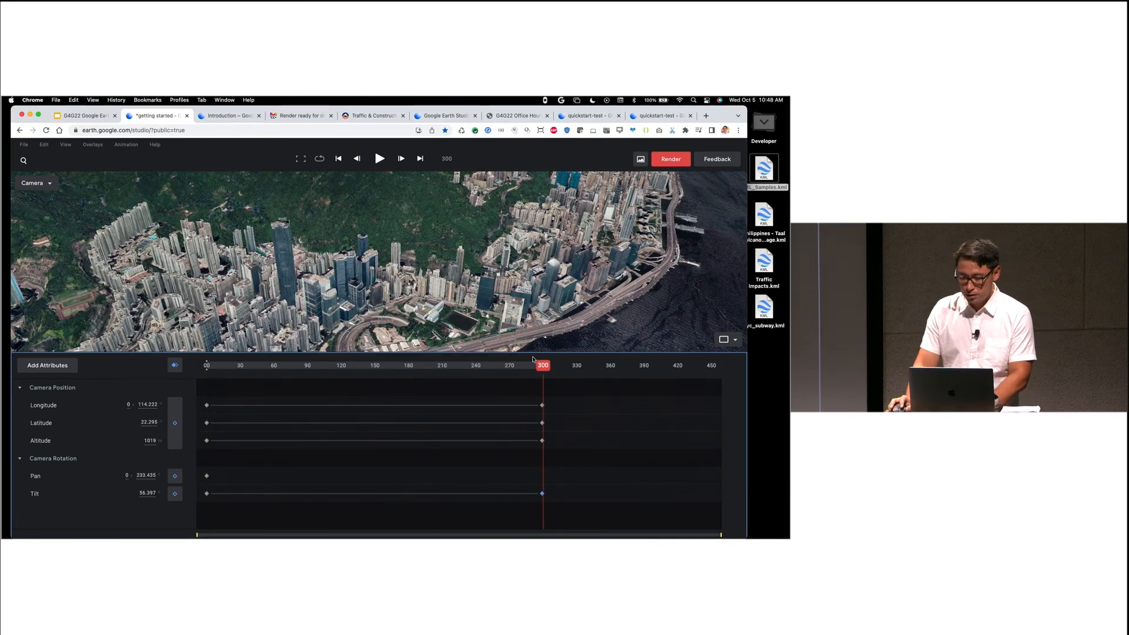
Step: Play the camera flight from the start, pause it at frame 288 and return the playhead to frame 0
{"action": "left_click", "coordinate": [256, 366]}
{"action": "left_click_drag", "start_coordinate": [256, 366], "coordinate": [194, 371]}
{"action": "key", "text": "space"}
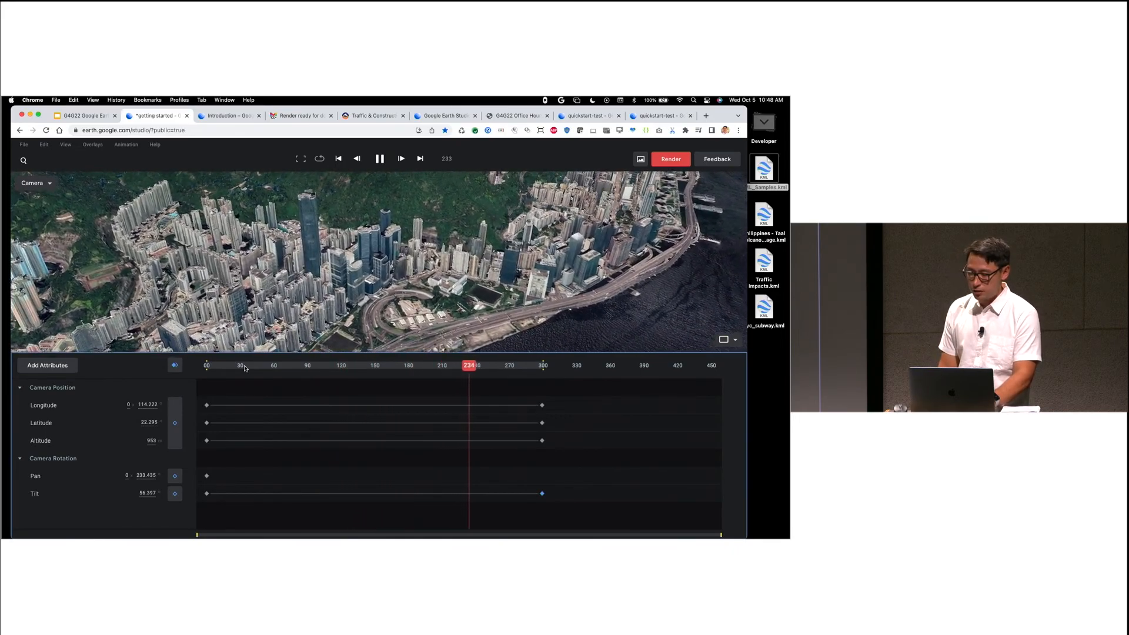
{"action": "key", "text": "space"}
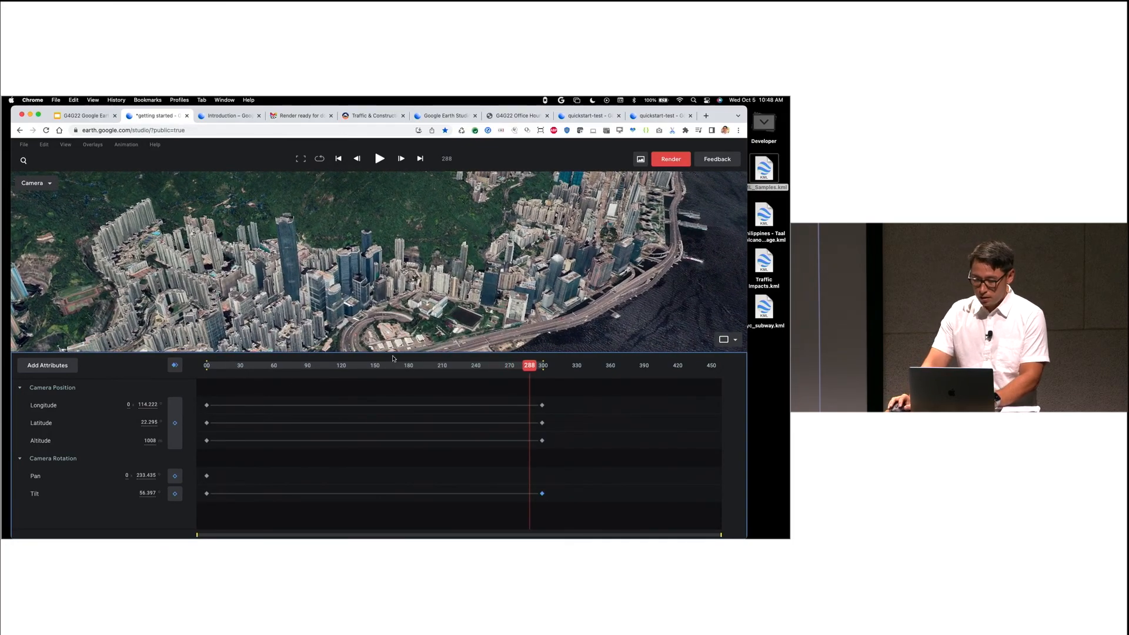
{"action": "left_click_drag", "start_coordinate": [532, 367], "coordinate": [206, 367]}
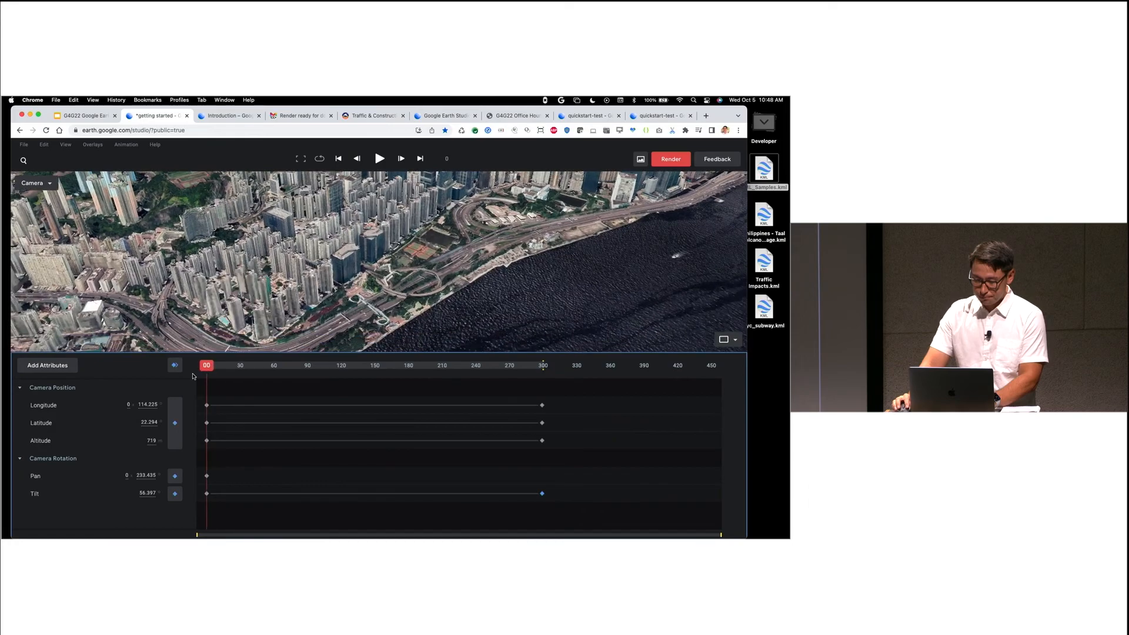
Step: Preview the flight in the full-window view and return to the timeline layout
{"action": "left_click", "coordinate": [301, 160]}
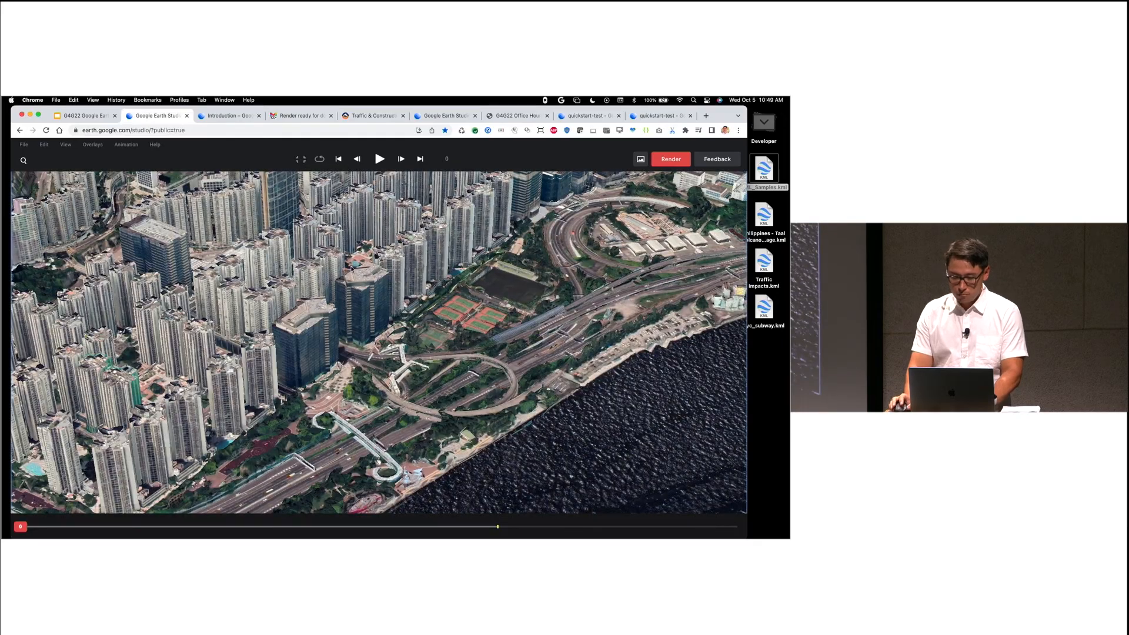
{"action": "key", "text": "space"}
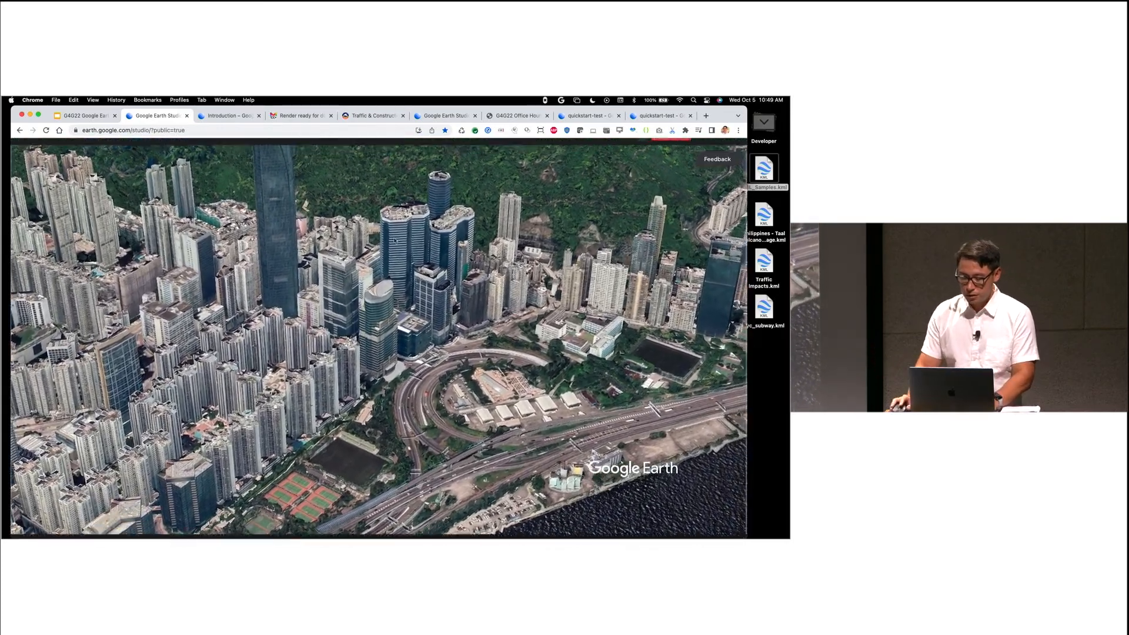
{"action": "key", "text": "Escape"}
{"action": "left_click", "coordinate": [302, 161]}
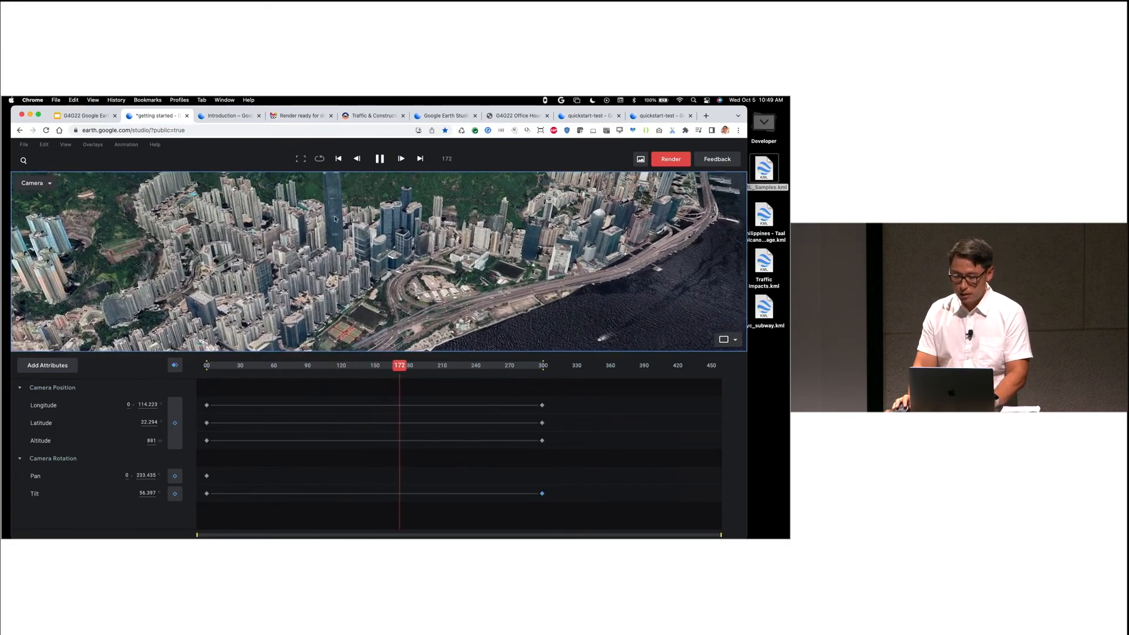
Step: Change the playback mode from looping through play-once to back-and-forth, and preview the flight in that mode
{"action": "left_click_drag", "start_coordinate": [448, 378], "coordinate": [538, 377]}
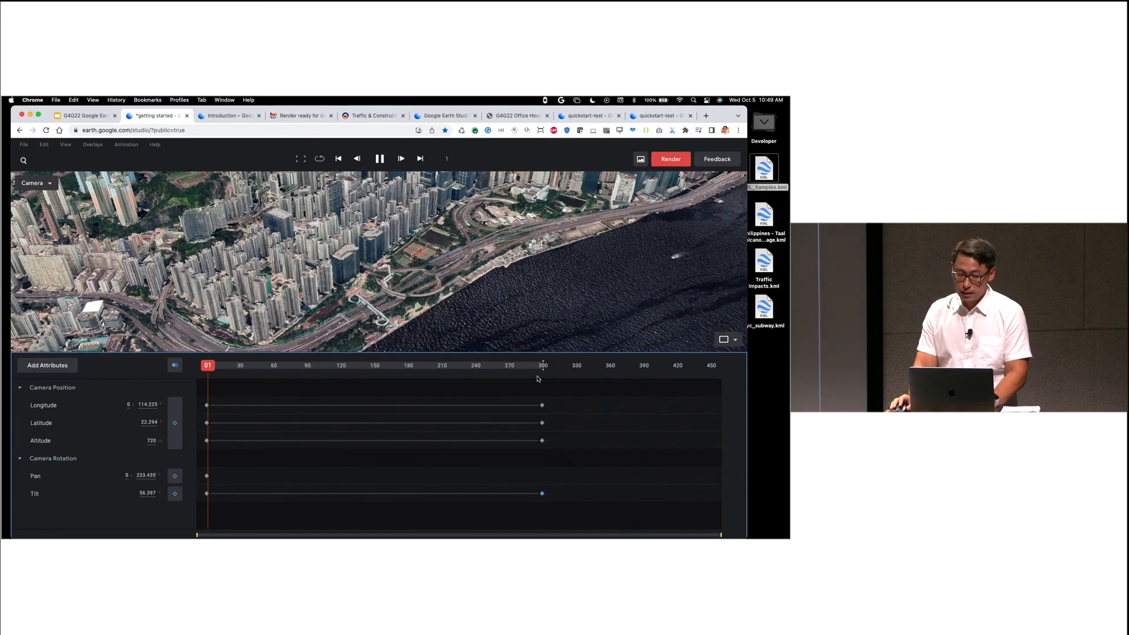
{"action": "left_click", "coordinate": [319, 159]}
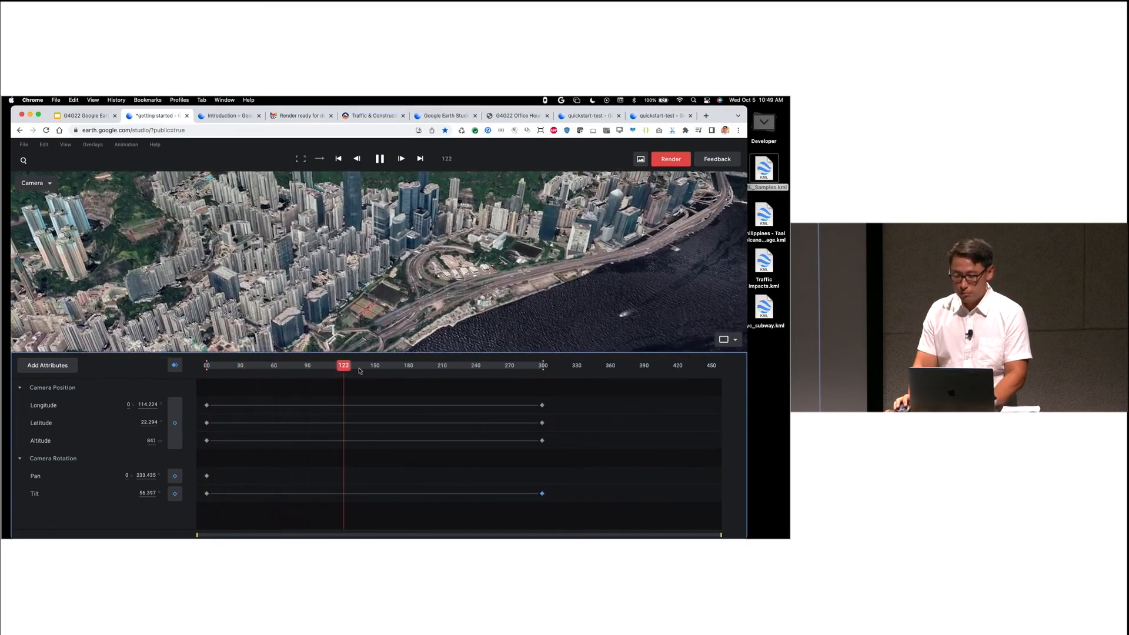
{"action": "left_click_drag", "start_coordinate": [360, 372], "coordinate": [530, 388]}
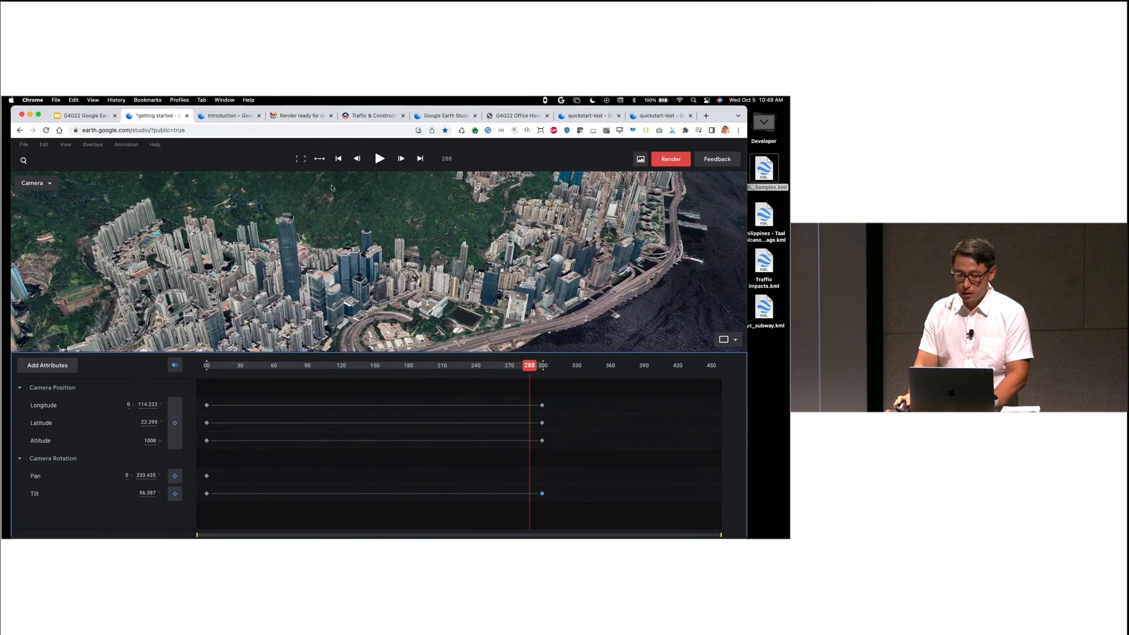
{"action": "left_click_drag", "start_coordinate": [531, 370], "coordinate": [526, 370]}
{"action": "key", "text": "space"}
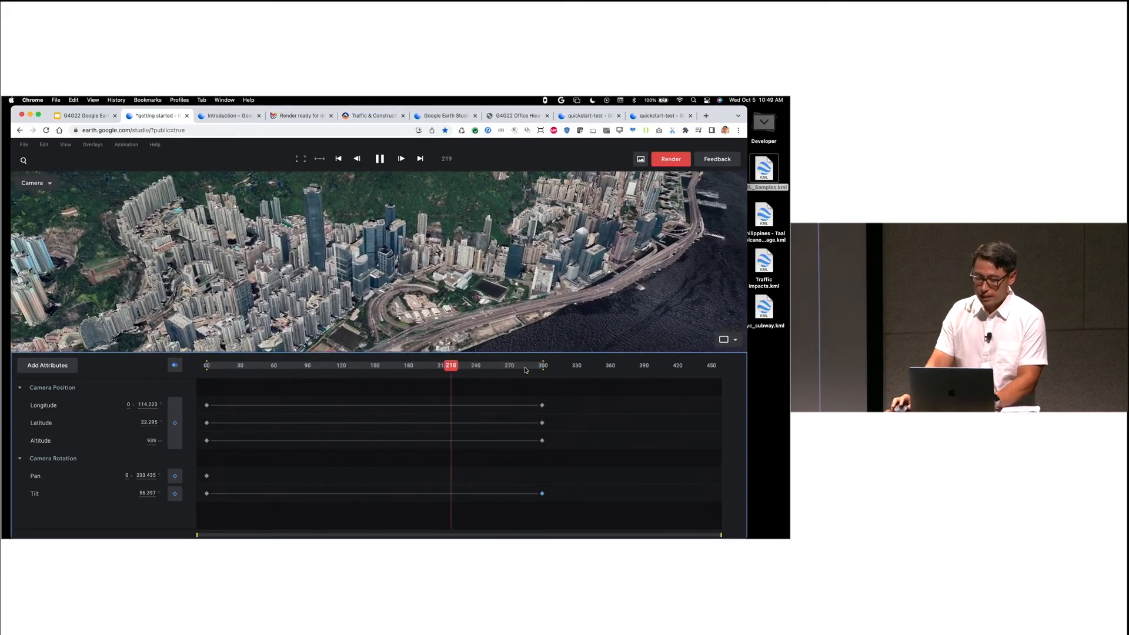
{"action": "key", "text": "space"}
{"action": "left_click_drag", "start_coordinate": [396, 368], "coordinate": [405, 367]}
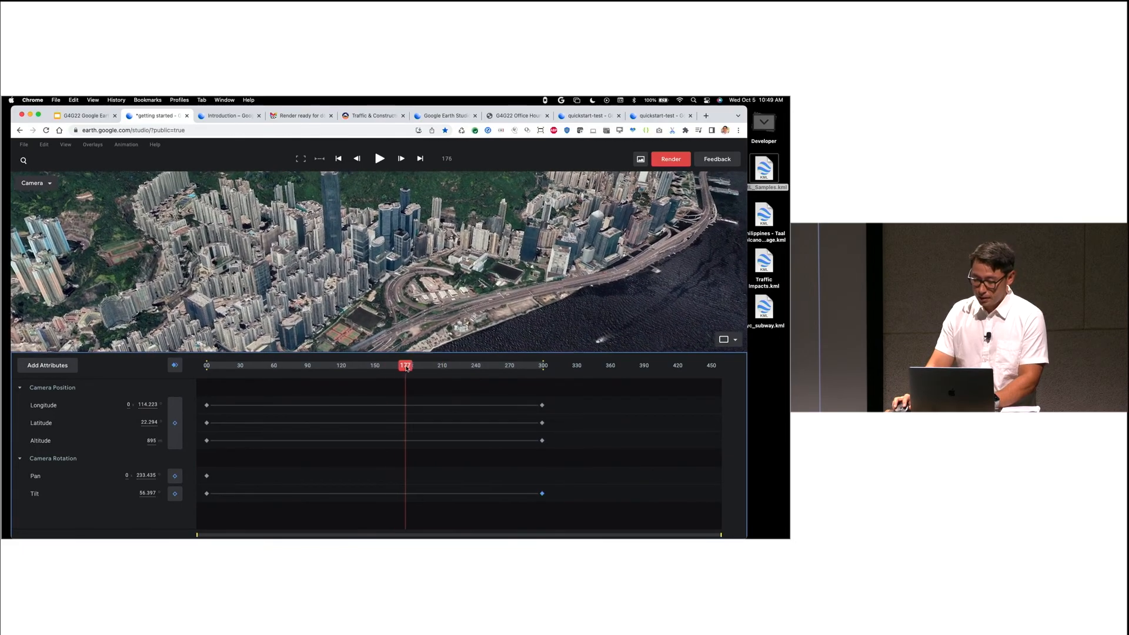
Step: Switch the timeline display from frame numbers to timecode and scrub the playhead to 00:08:08
{"action": "left_click", "coordinate": [449, 159]}
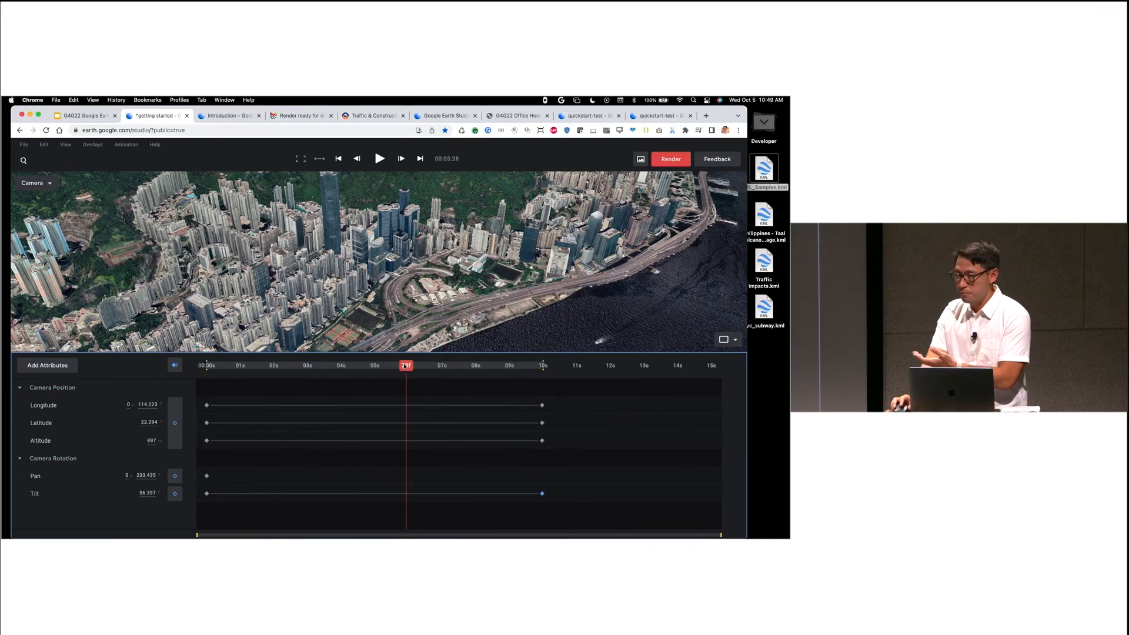
{"action": "left_click_drag", "start_coordinate": [407, 368], "coordinate": [386, 368]}
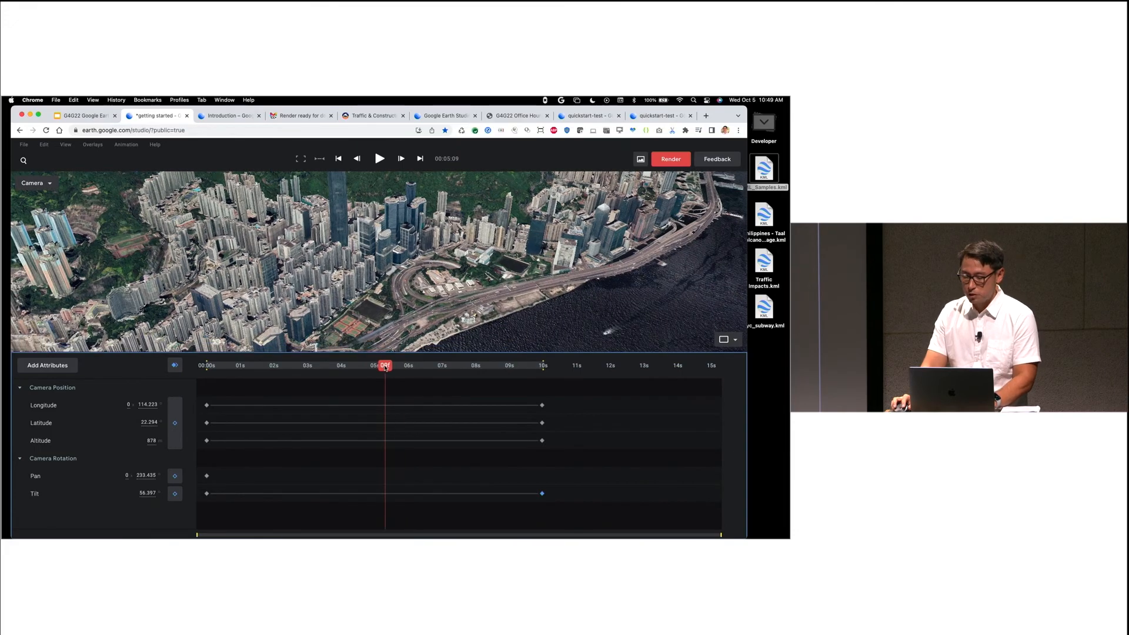
{"action": "left_click_drag", "start_coordinate": [385, 368], "coordinate": [487, 394]}
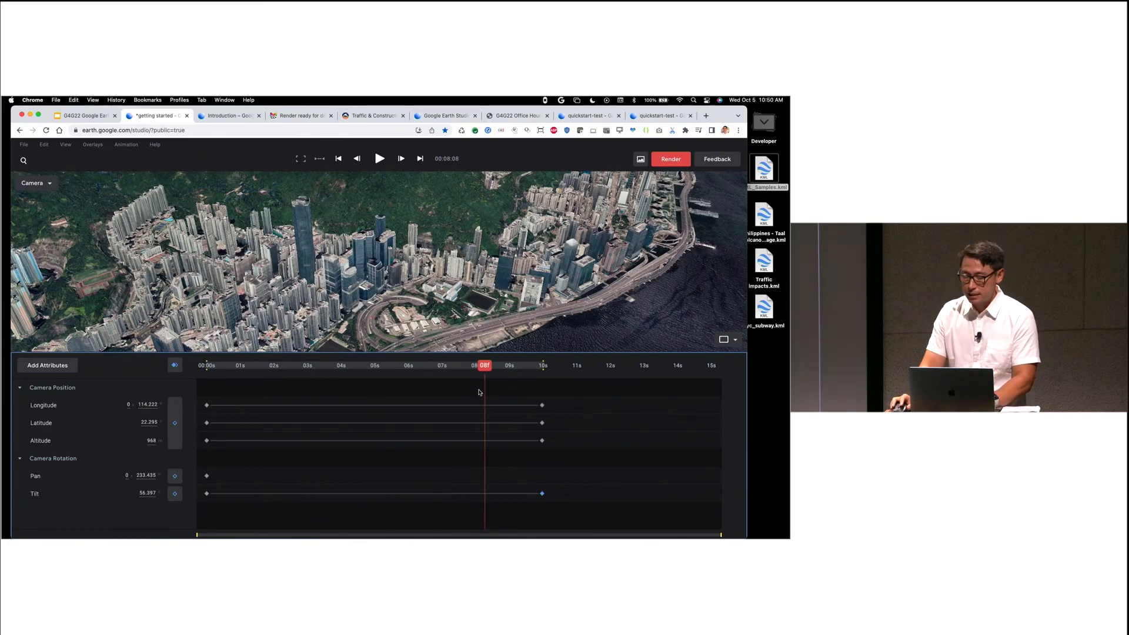
Step: Save the frame at 00:08:19 as a JPG, show the downloaded snapshot in Finder and preview it
{"action": "left_click_drag", "start_coordinate": [482, 366], "coordinate": [492, 390]}
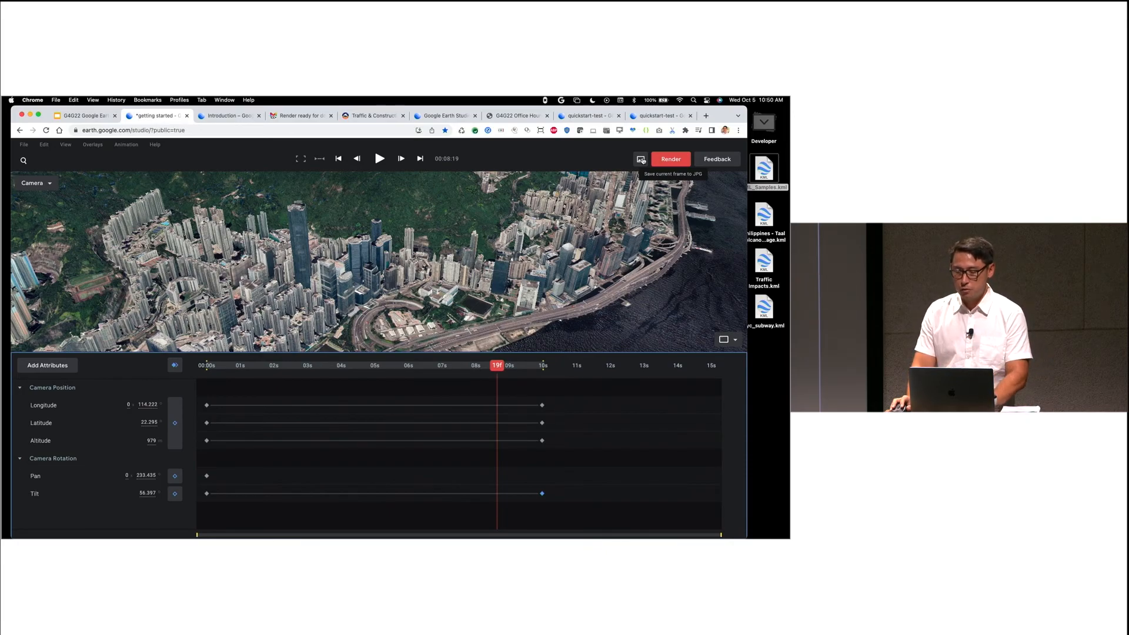
{"action": "left_click", "coordinate": [641, 159]}
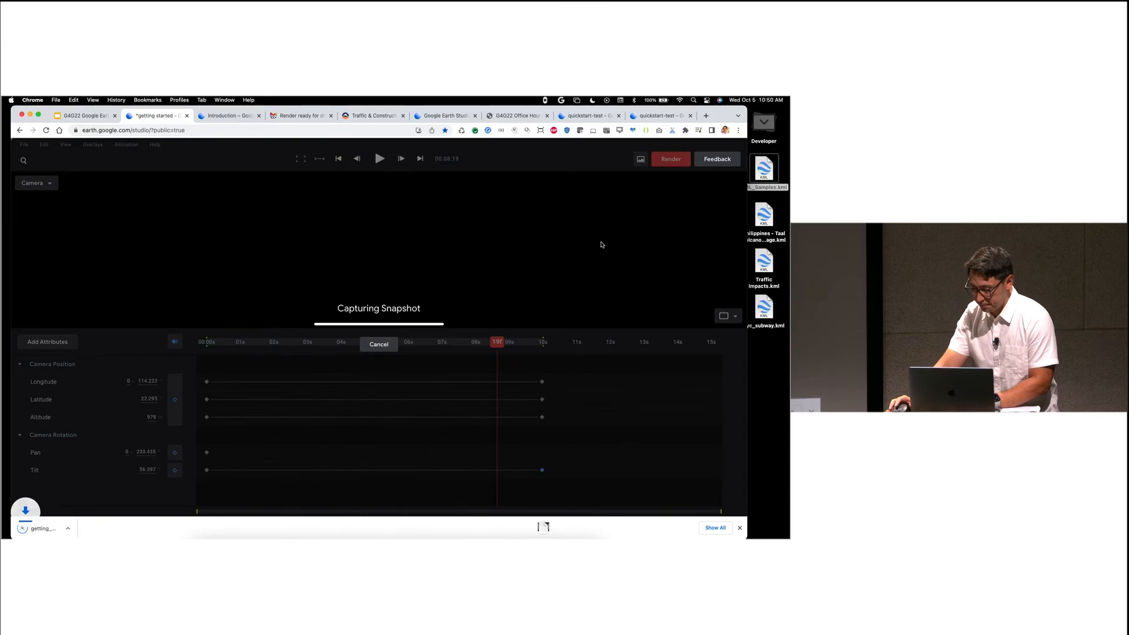
{"action": "left_click", "coordinate": [99, 528]}
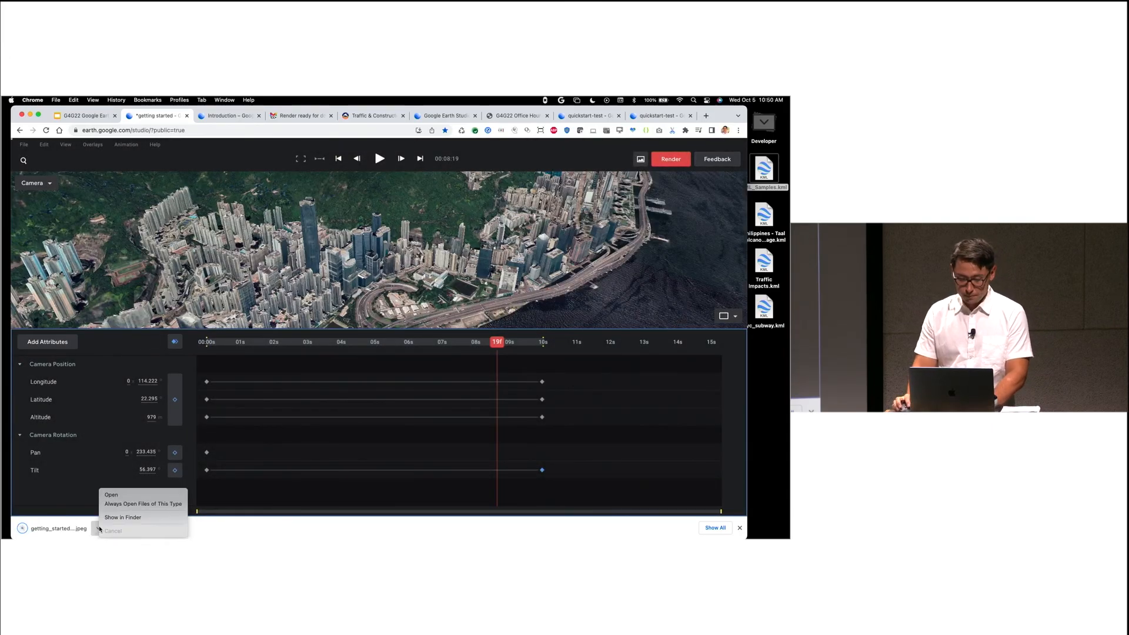
{"action": "left_click", "coordinate": [127, 517]}
{"action": "key", "text": "space"}
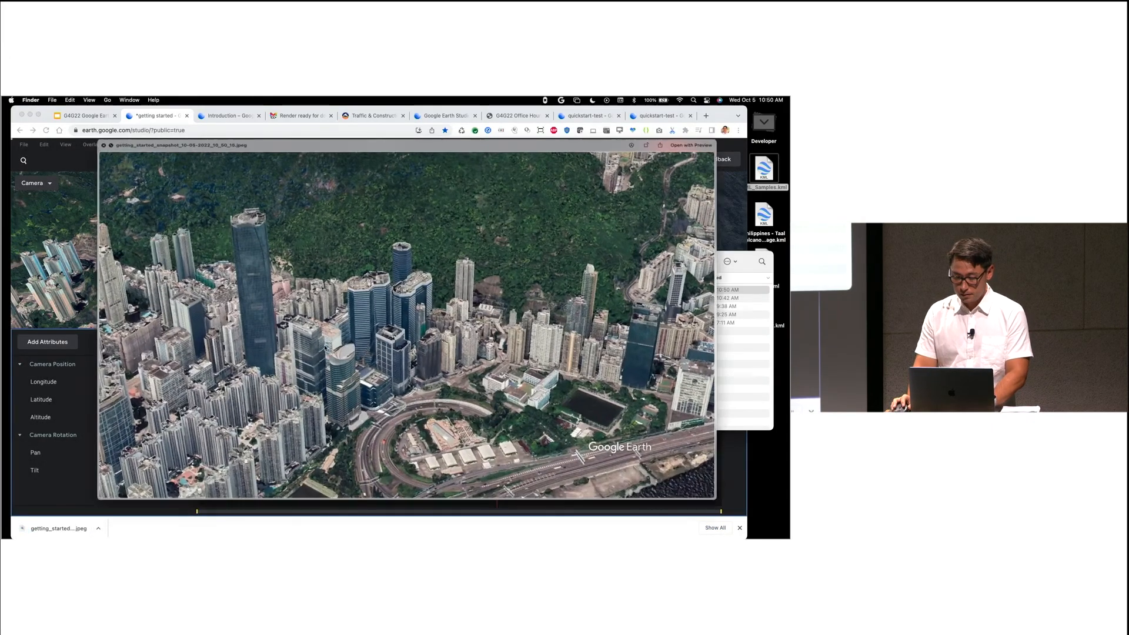
{"action": "key", "text": "space"}
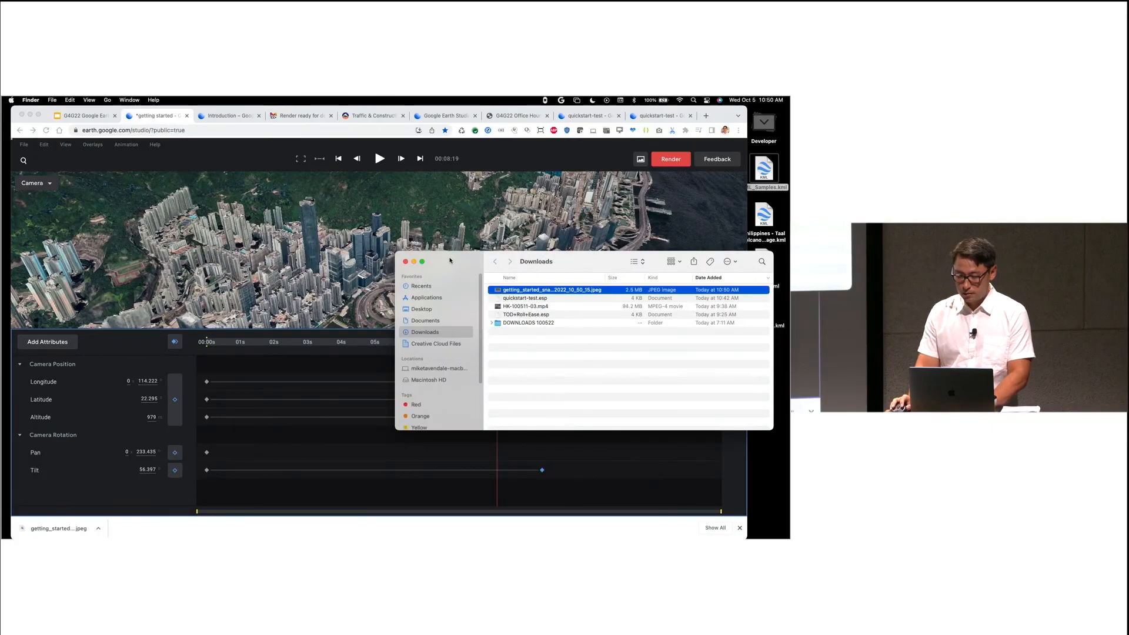
{"action": "left_click_drag", "start_coordinate": [450, 260], "coordinate": [528, 281]}
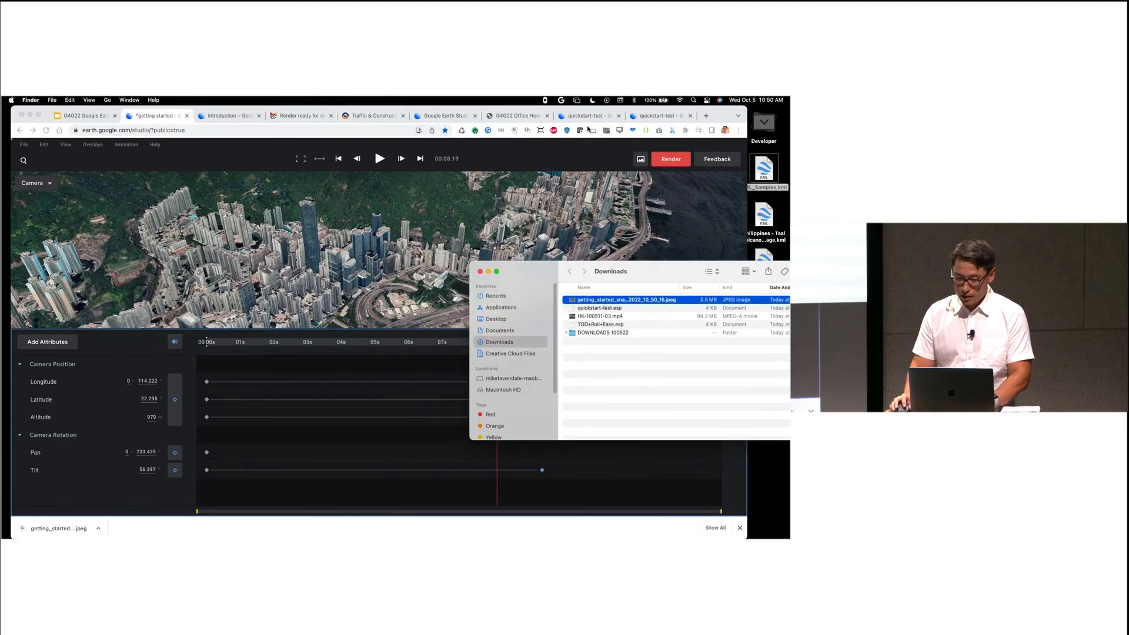
Step: Open Earth Studio in a new browser tab and start a blank Earth project with the default settings
{"action": "left_click", "coordinate": [513, 151]}
{"action": "key", "text": "super+t"}
{"action": "type", "text": "ea"}
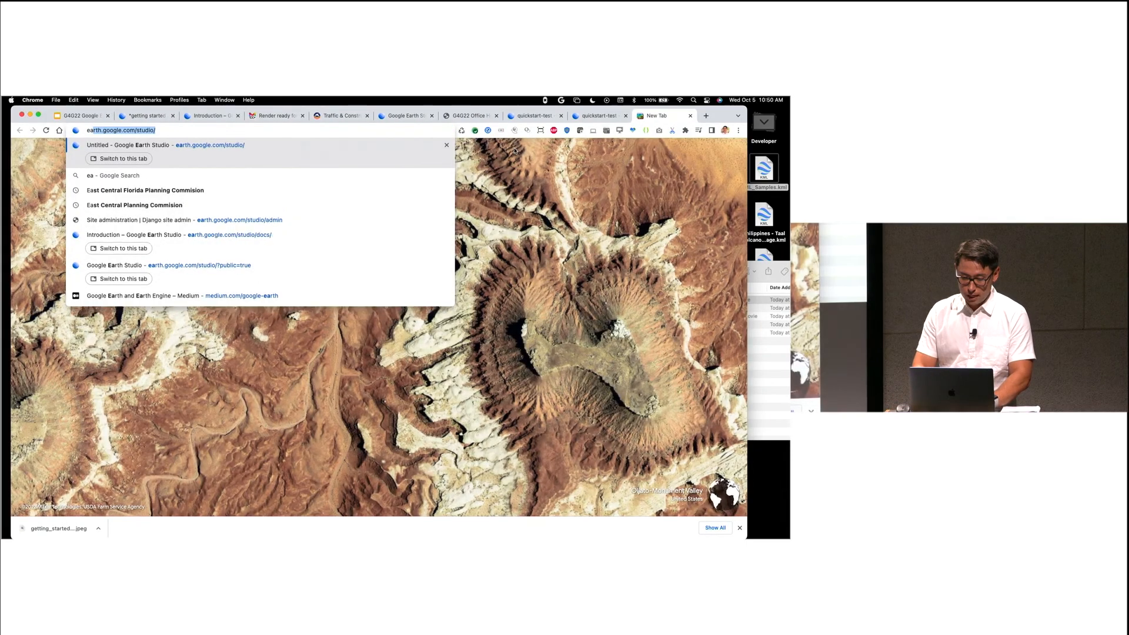
{"action": "key", "text": "Return"}
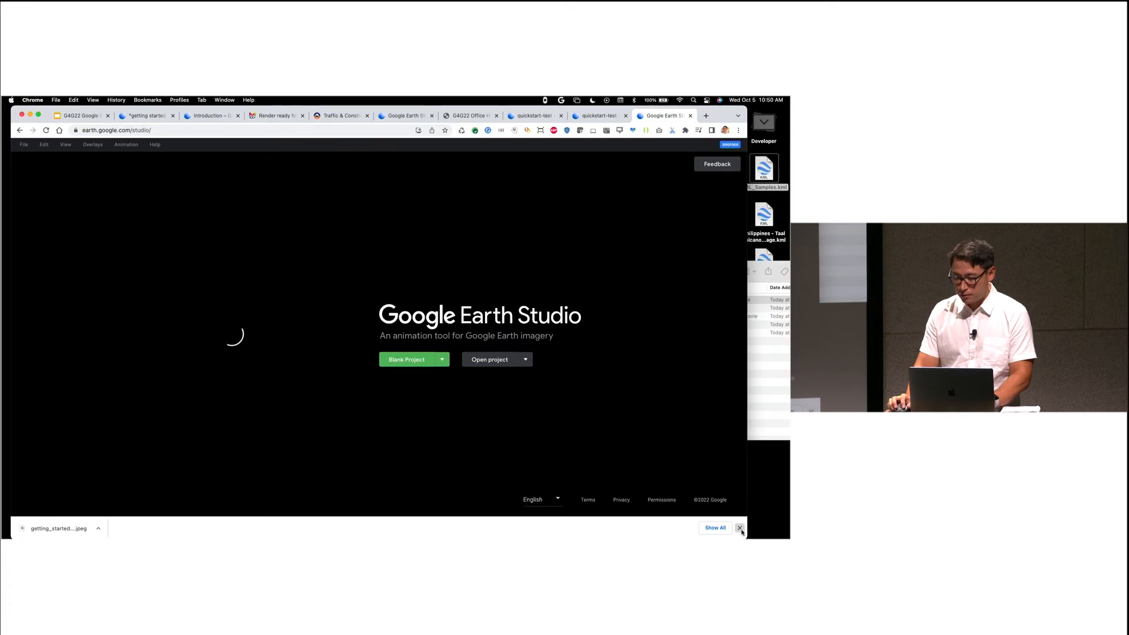
{"action": "left_click", "coordinate": [740, 527]}
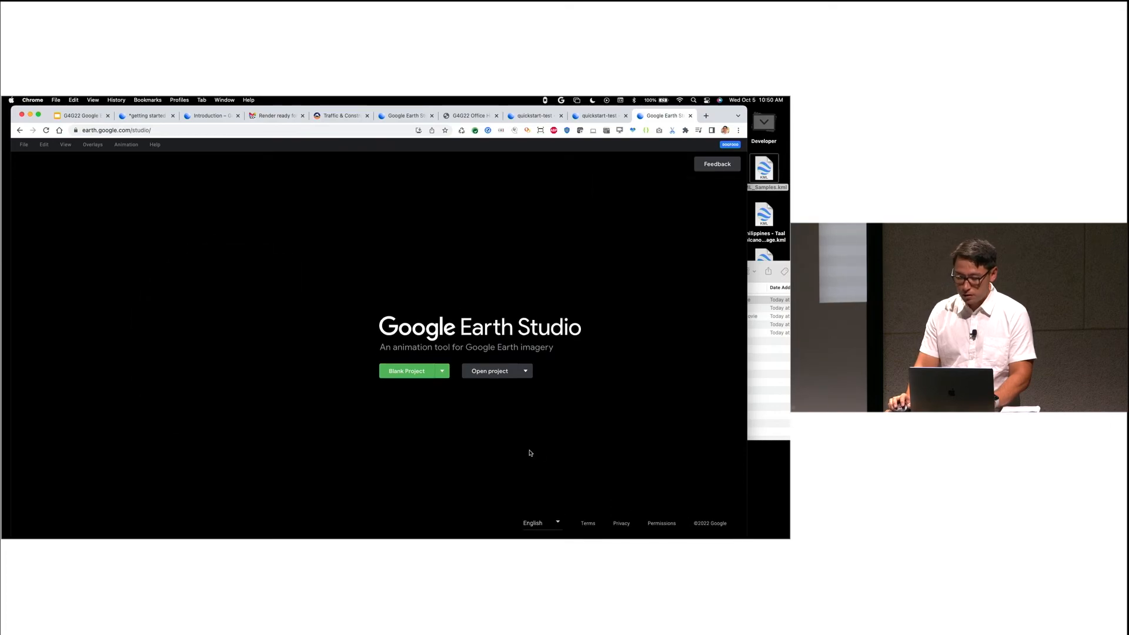
{"action": "left_click", "coordinate": [410, 373]}
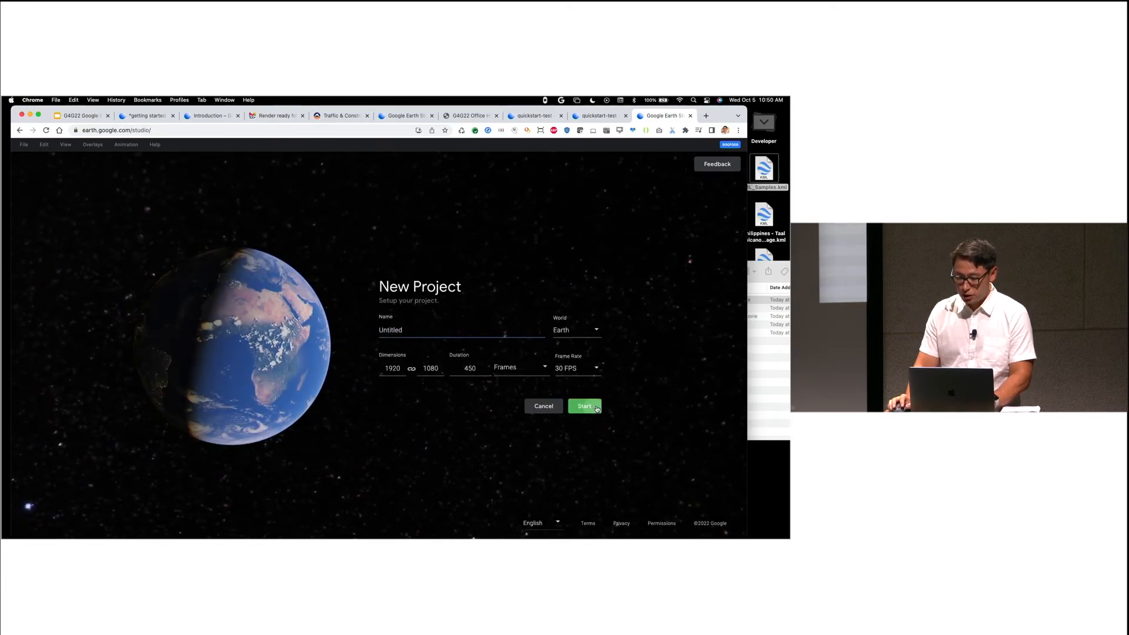
{"action": "left_click", "coordinate": [585, 406]}
Step: Load the camera view from the saved snapshot JPEG into the new project and remove the Time of Day attribute
{"action": "left_click", "coordinate": [755, 272]}
{"action": "left_click_drag", "start_coordinate": [589, 301], "coordinate": [421, 340]}
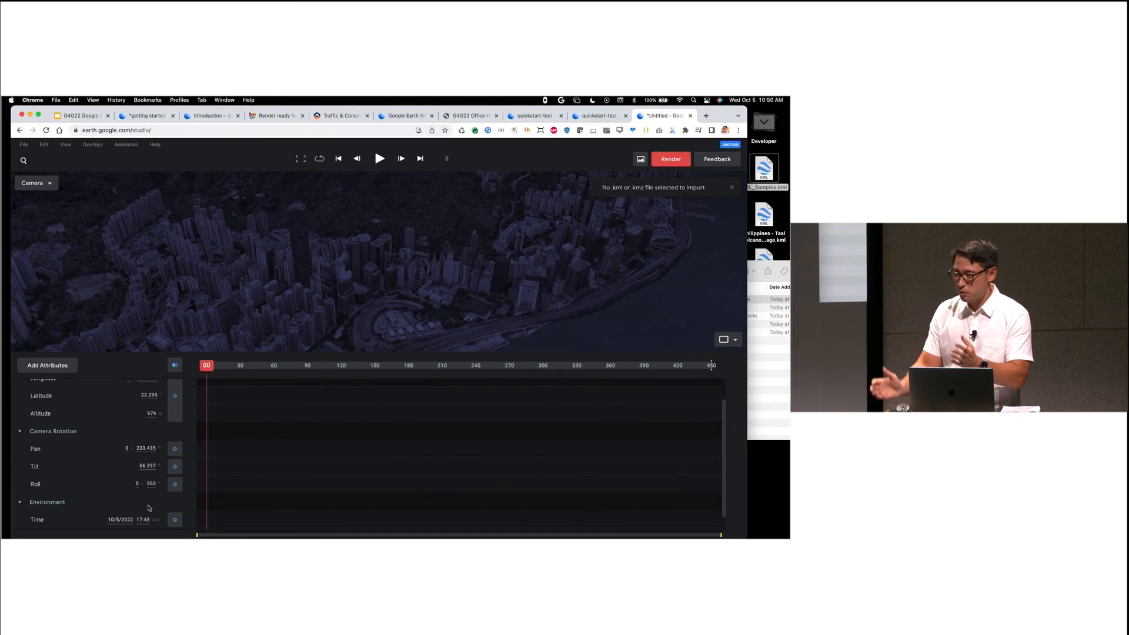
{"action": "left_click", "coordinate": [51, 366]}
{"action": "left_click", "coordinate": [24, 469]}
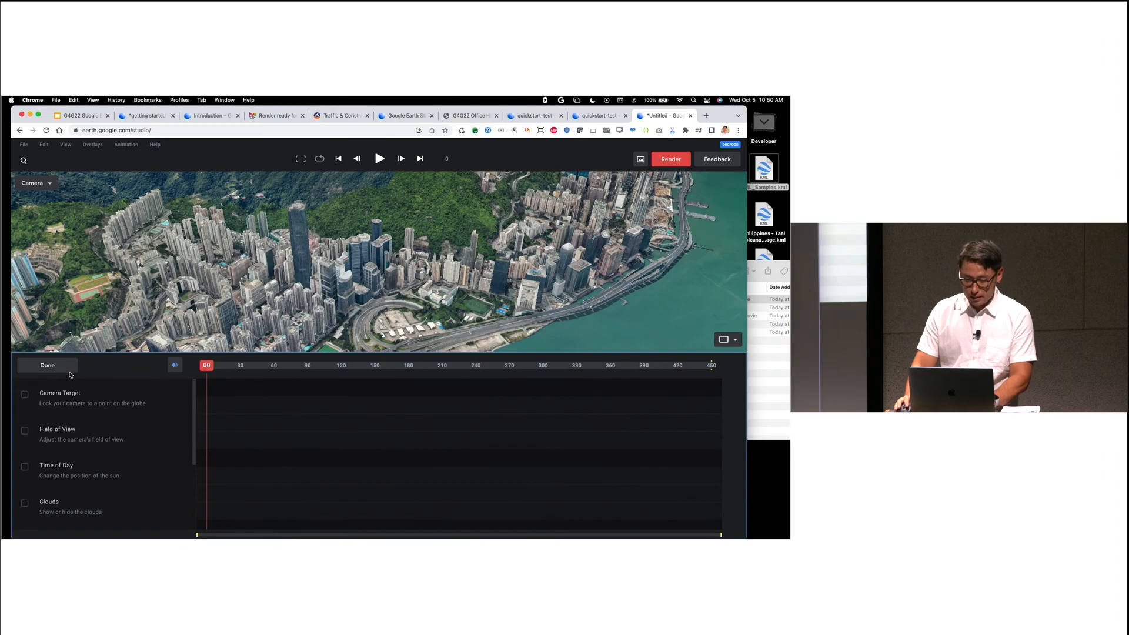
{"action": "left_click", "coordinate": [69, 371]}
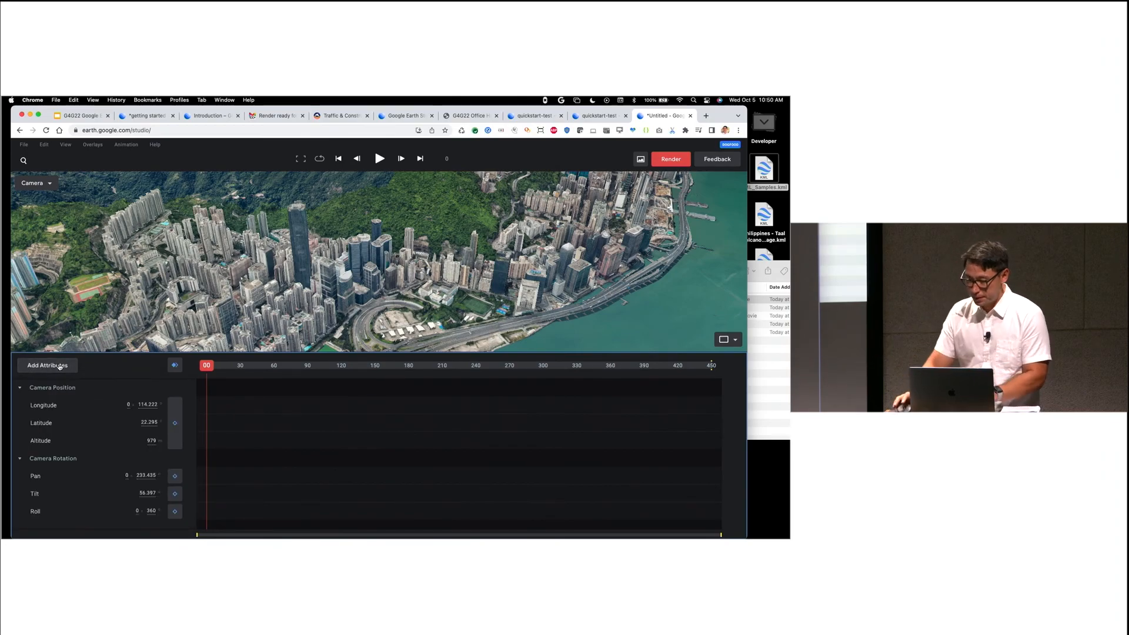
Step: Return to the "getting started" project, scrub to 00:02:00 and back to 00:00:00, and run the playback
{"action": "left_click", "coordinate": [143, 119]}
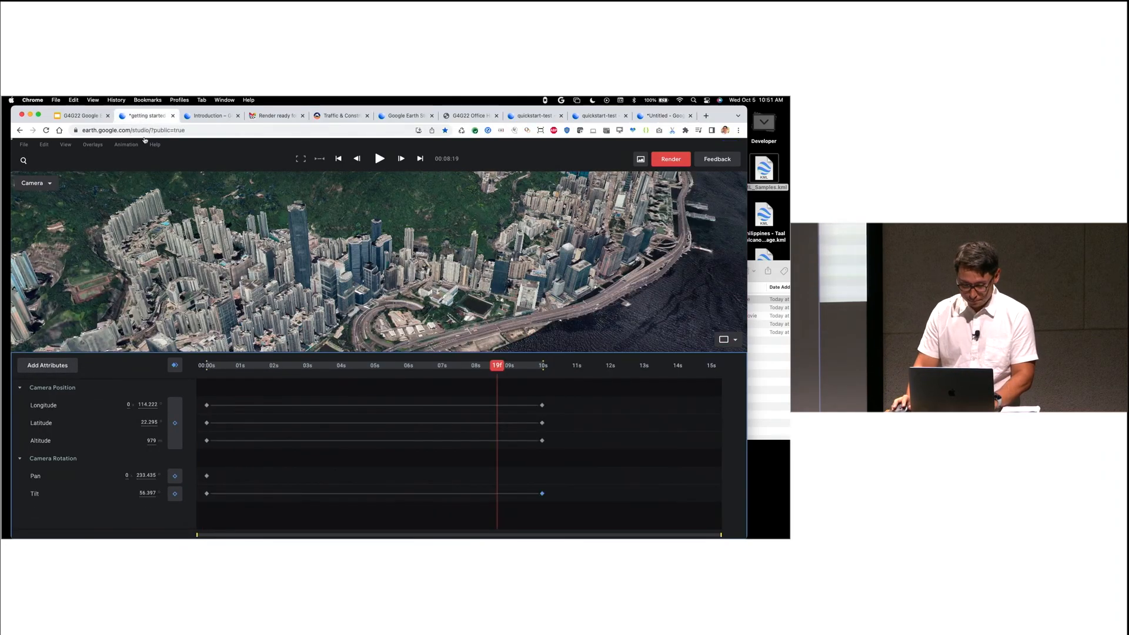
{"action": "left_click_drag", "start_coordinate": [499, 366], "coordinate": [272, 370]}
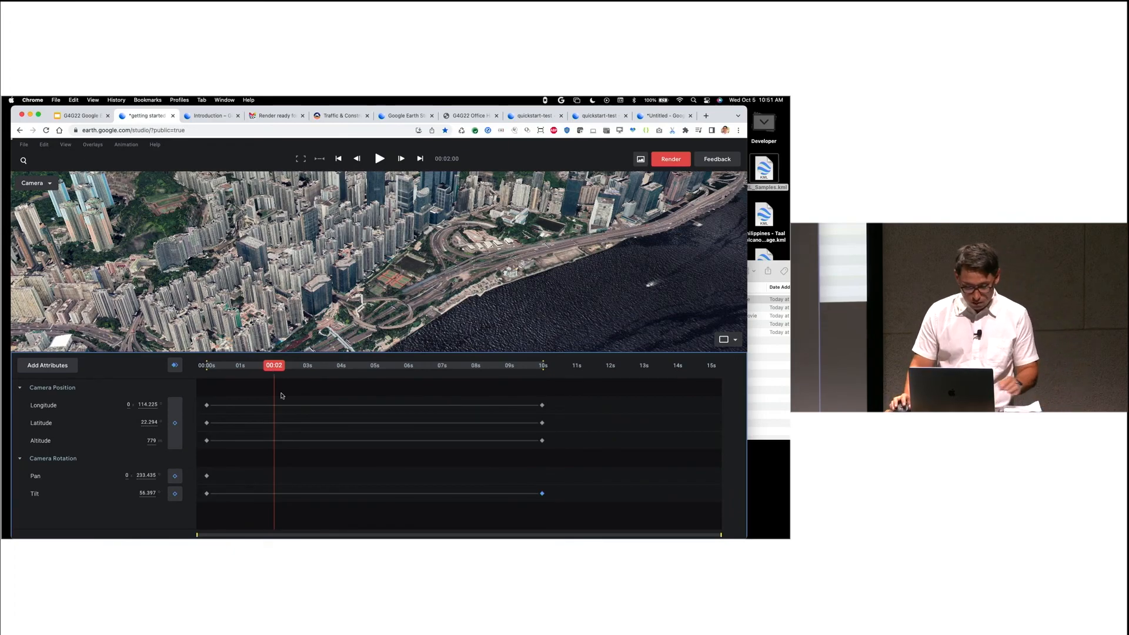
{"action": "left_click_drag", "start_coordinate": [275, 370], "coordinate": [196, 385]}
{"action": "key", "text": "space"}
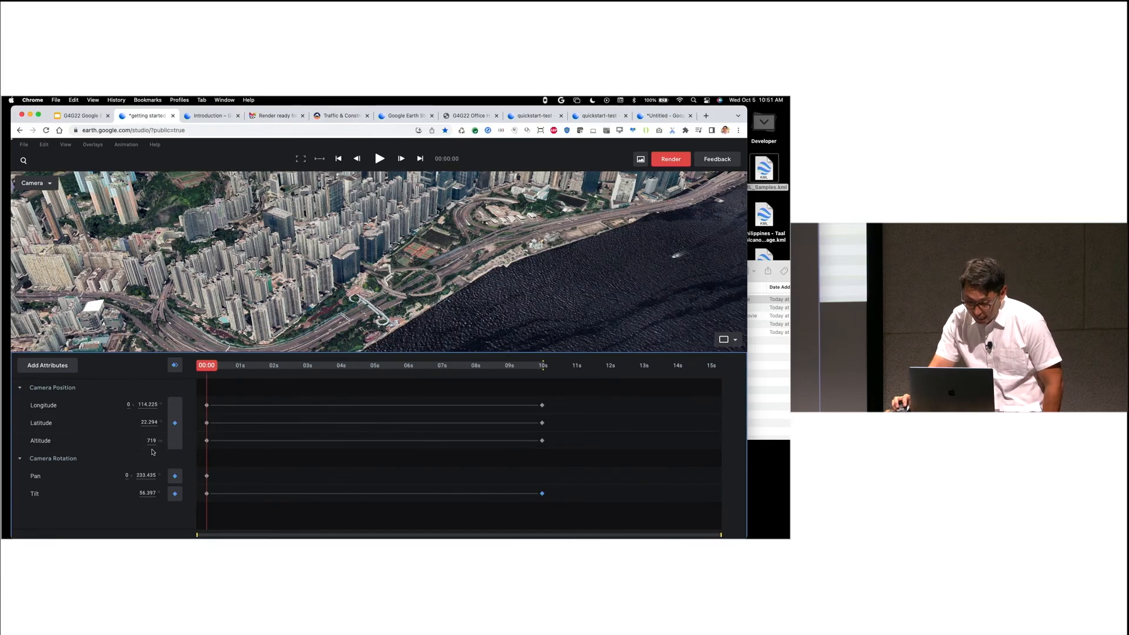
Step: Set the camera altitude at the 00:00:00 keyframe to 715 m
{"action": "left_click_drag", "start_coordinate": [205, 371], "coordinate": [201, 400]}
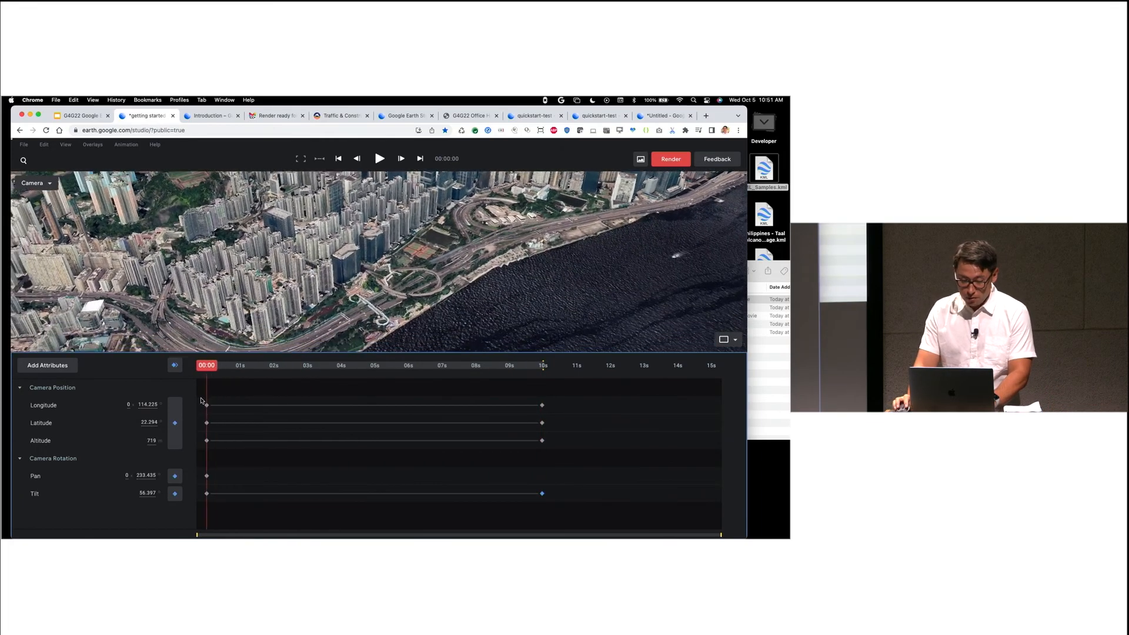
{"action": "left_click_drag", "start_coordinate": [151, 441], "coordinate": [136, 447]}
{"action": "left_click", "coordinate": [153, 445]}
{"action": "left_click", "coordinate": [132, 369]}
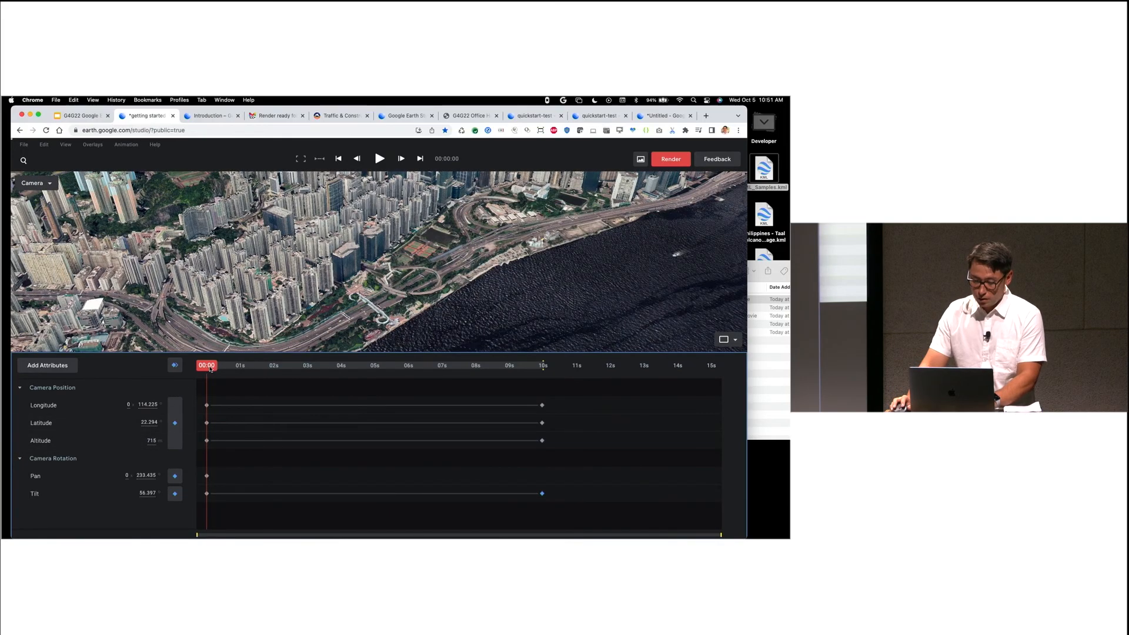
Step: Compare the start and end altitudes, then set the camera altitude at the 00:09:29 keyframe to 715 m
{"action": "left_click", "coordinate": [242, 365]}
{"action": "left_click_drag", "start_coordinate": [255, 365], "coordinate": [543, 380]}
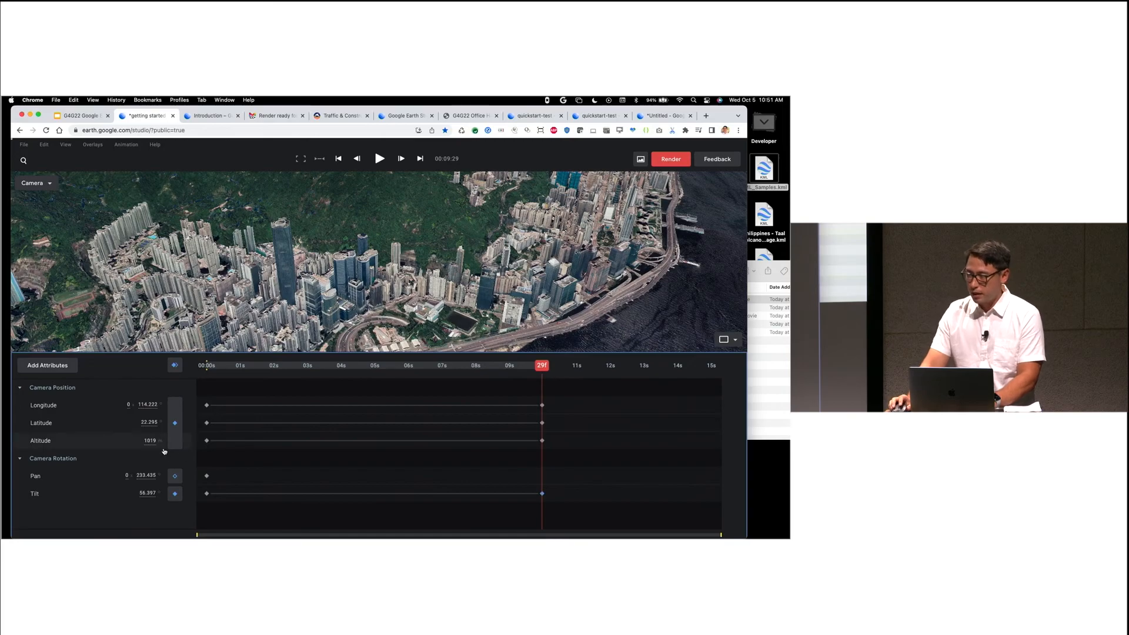
{"action": "left_click_drag", "start_coordinate": [543, 370], "coordinate": [196, 396]}
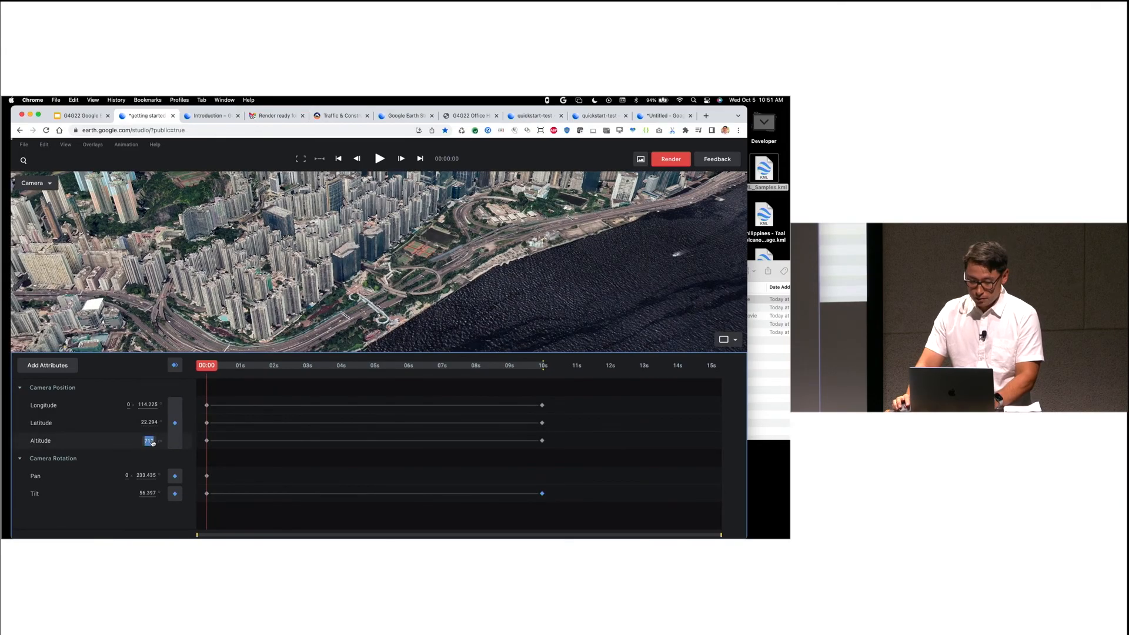
{"action": "left_click_drag", "start_coordinate": [207, 366], "coordinate": [543, 379]}
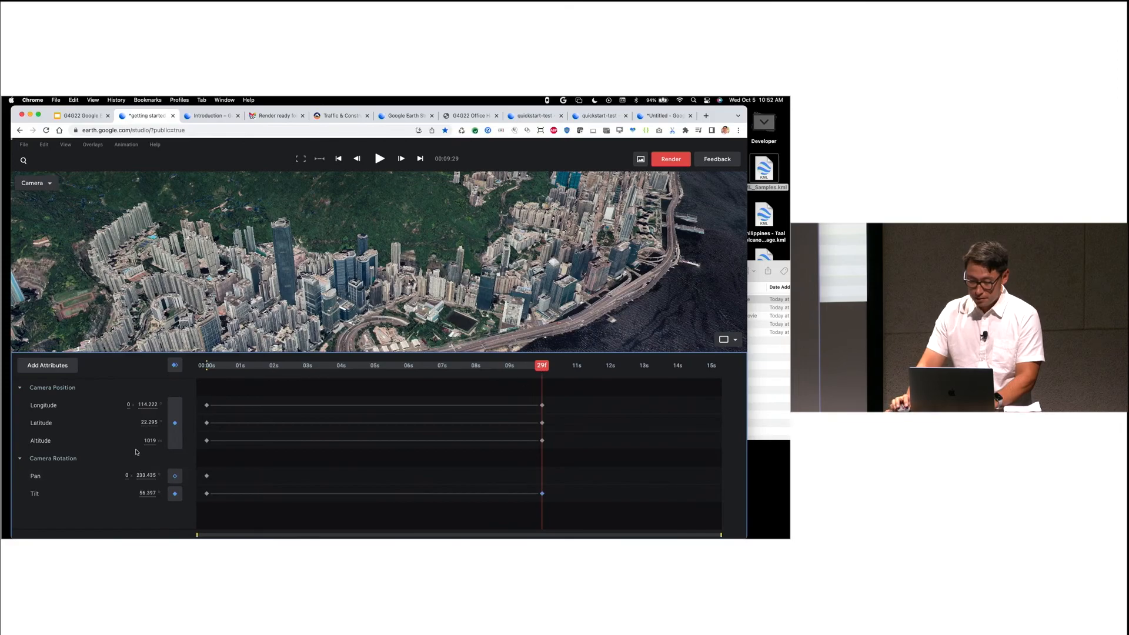
{"action": "left_click", "coordinate": [150, 441]}
{"action": "type", "text": "715"}
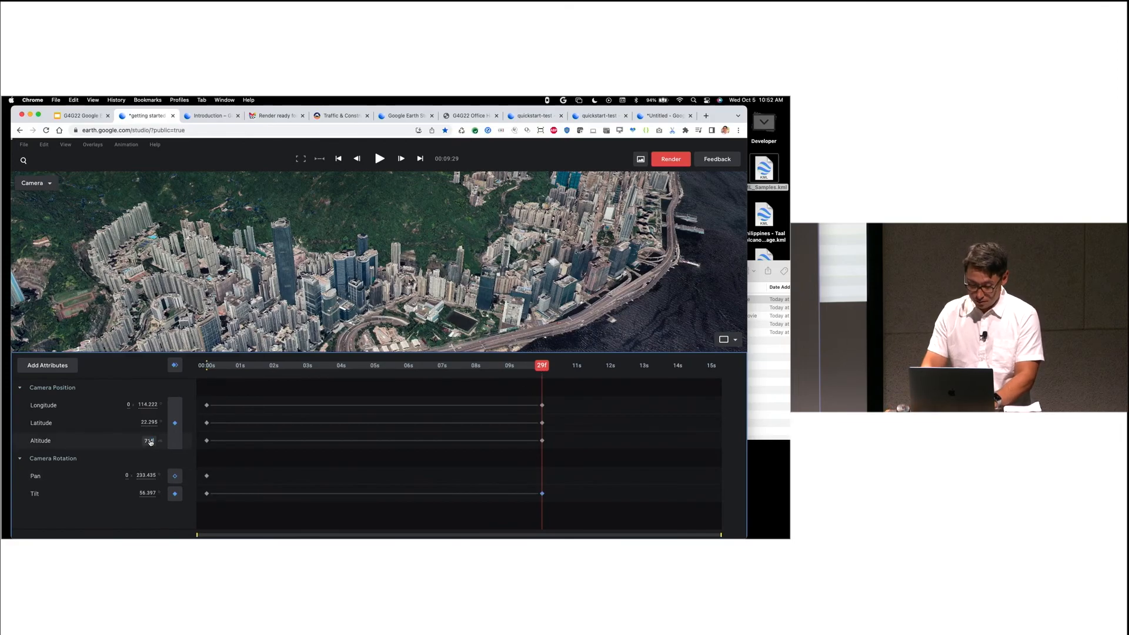
{"action": "key", "text": "Return"}
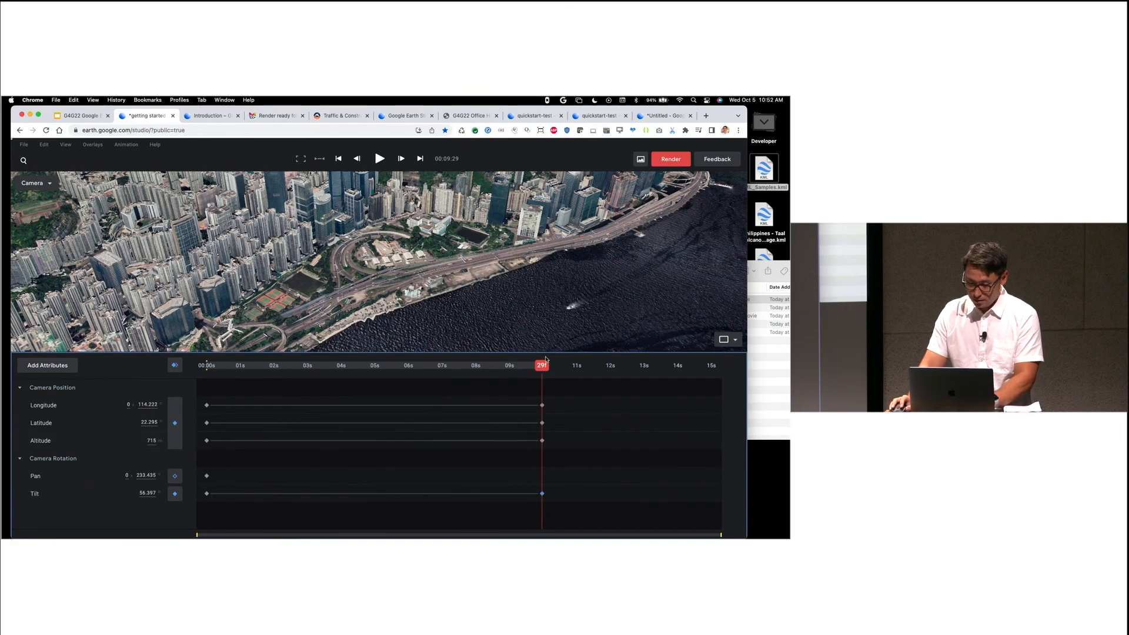
Step: Play the level flight from 00:00:00, stop it partway and return the playhead to the start
{"action": "left_click_drag", "start_coordinate": [544, 365], "coordinate": [123, 391]}
{"action": "key", "text": "space"}
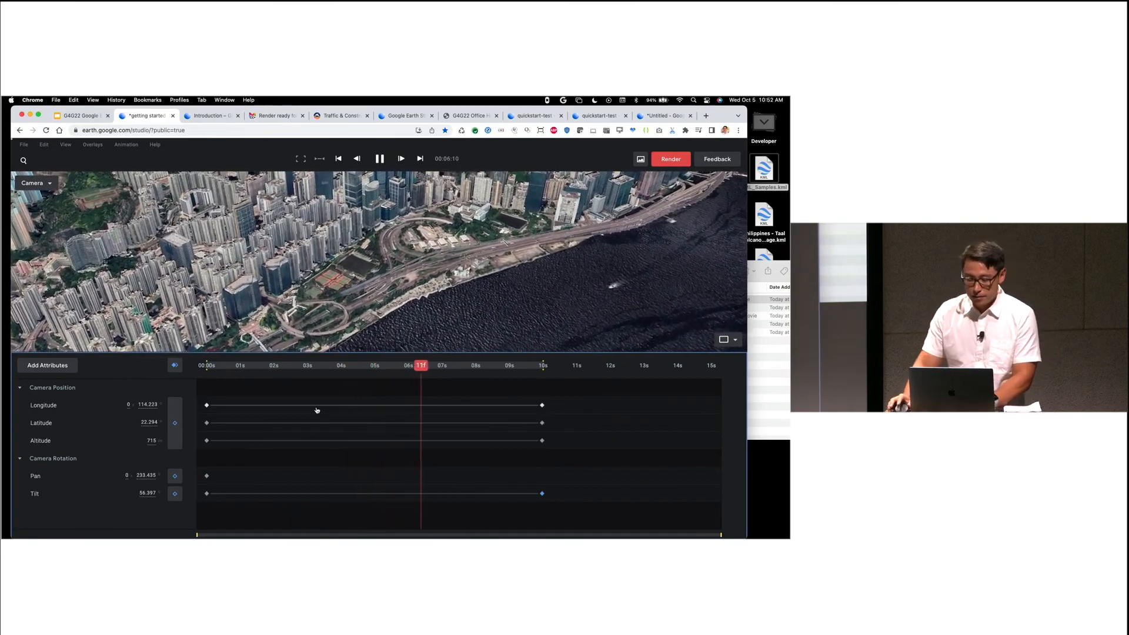
{"action": "key", "text": "space"}
{"action": "left_click_drag", "start_coordinate": [449, 367], "coordinate": [204, 365]}
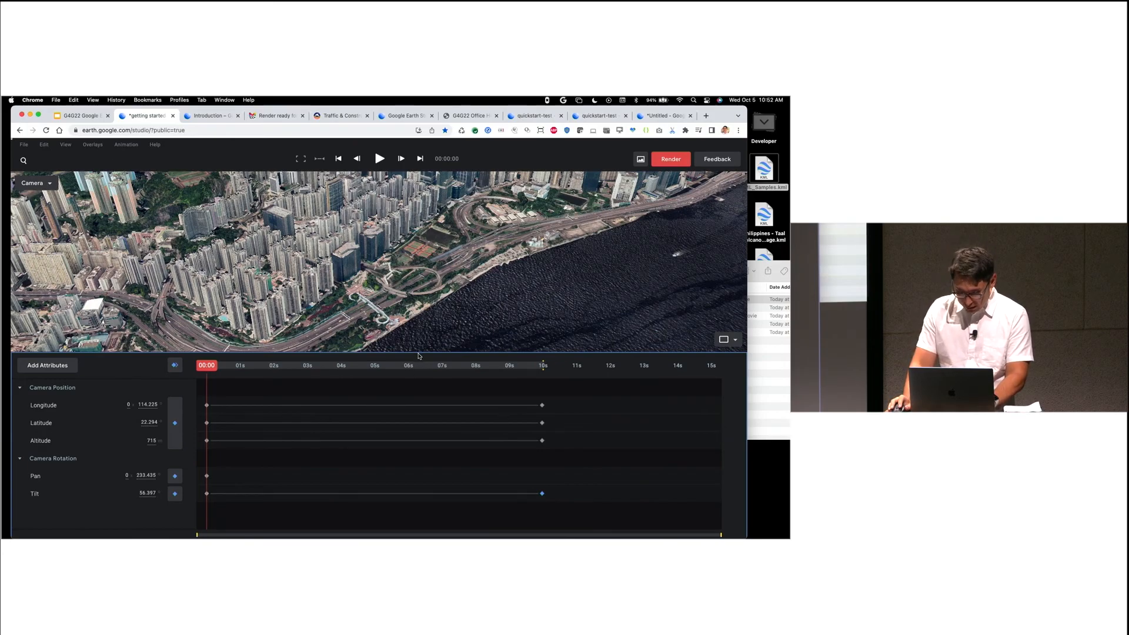
Step: Enlarge the viewport slightly, select all position, pan and tilt keyframes and apply Auto Ease to them
{"action": "left_click_drag", "start_coordinate": [419, 353], "coordinate": [417, 382]}
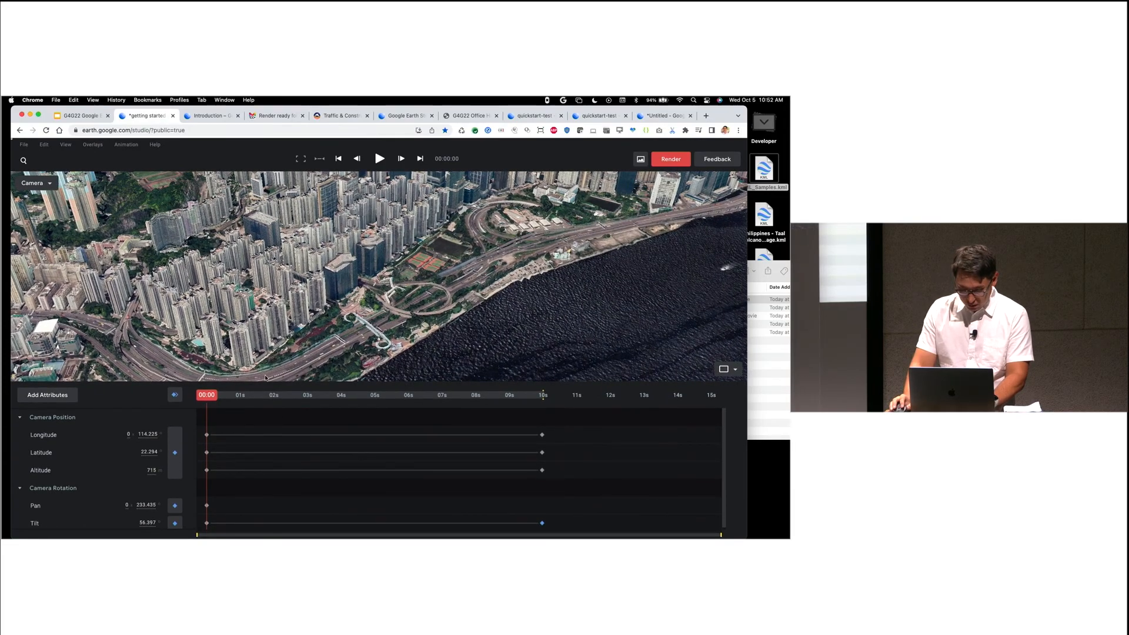
{"action": "left_click_drag", "start_coordinate": [265, 382], "coordinate": [268, 375]}
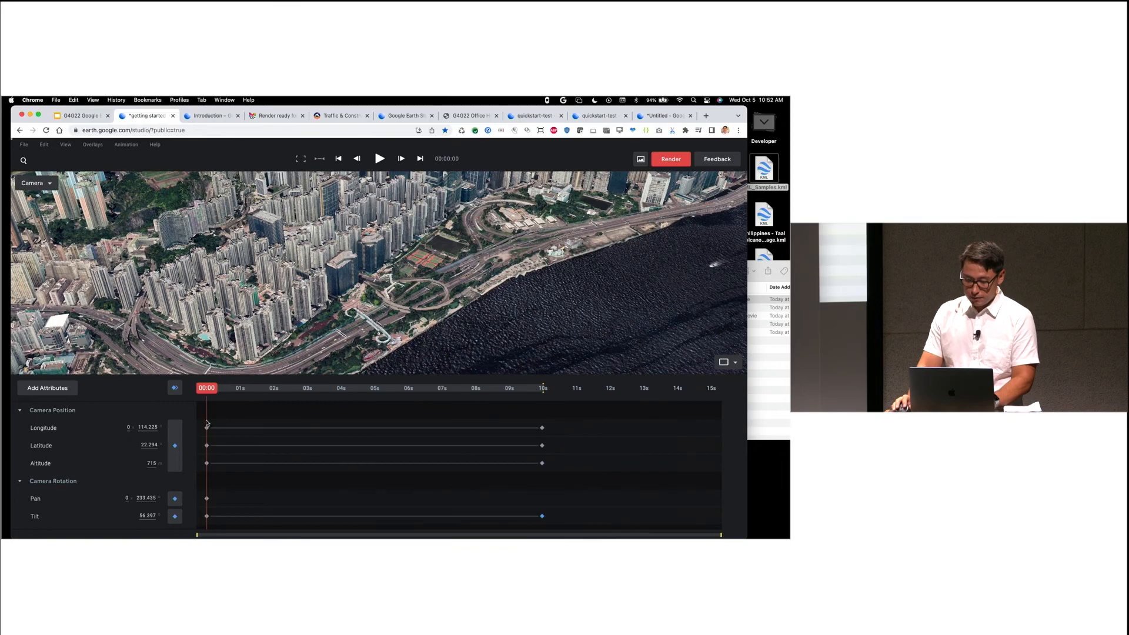
{"action": "left_click_drag", "start_coordinate": [203, 418], "coordinate": [565, 536]}
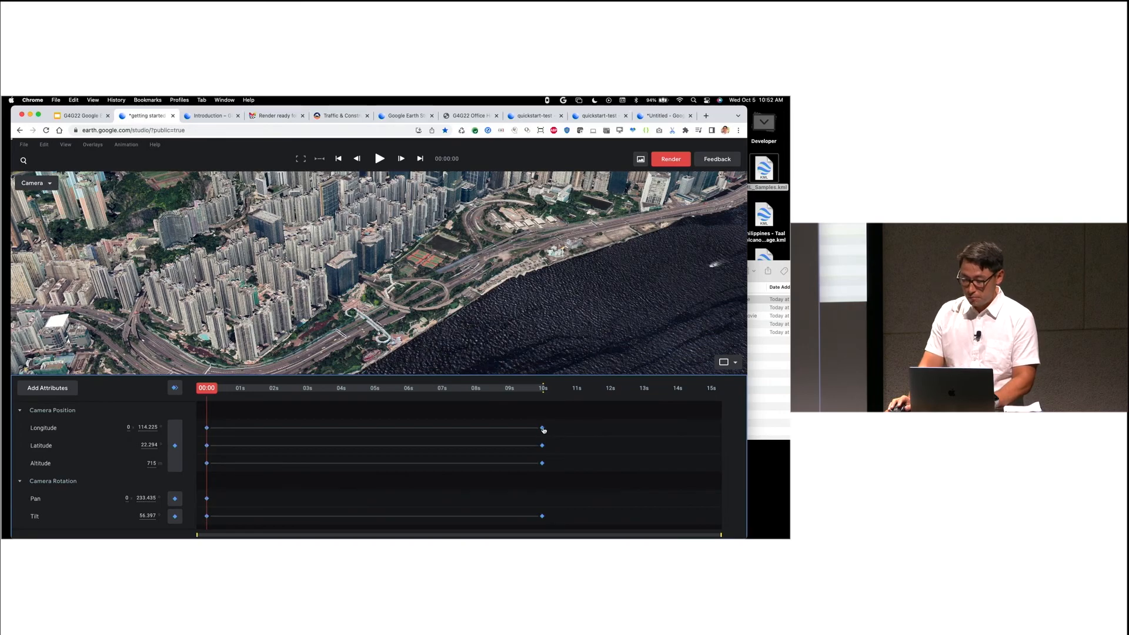
{"action": "right_click", "coordinate": [544, 430]}
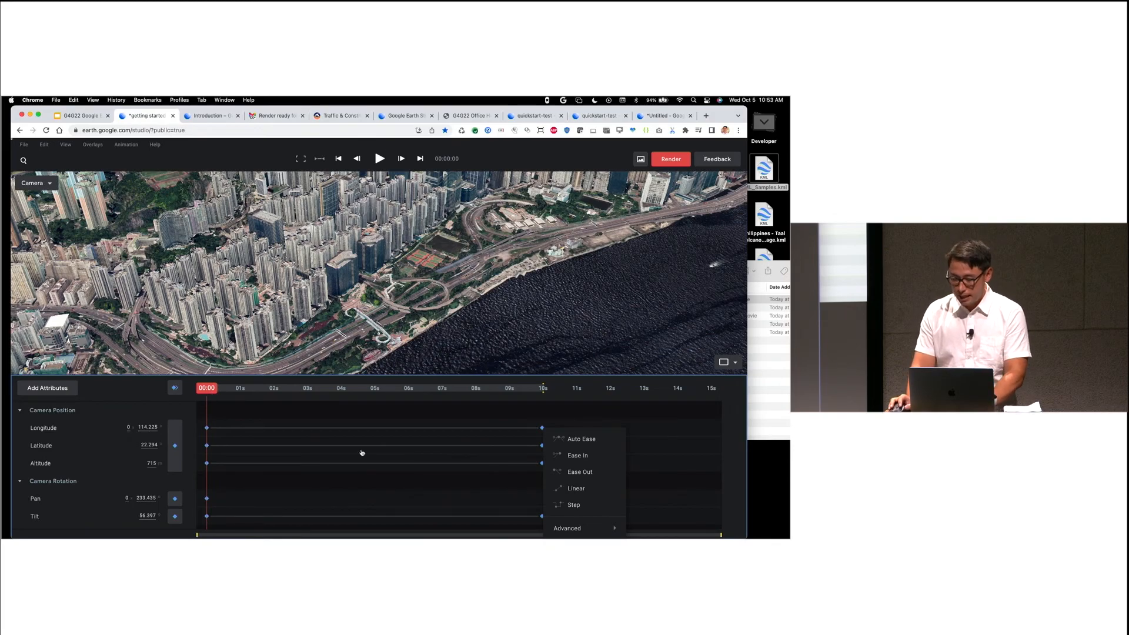
{"action": "left_click", "coordinate": [575, 446]}
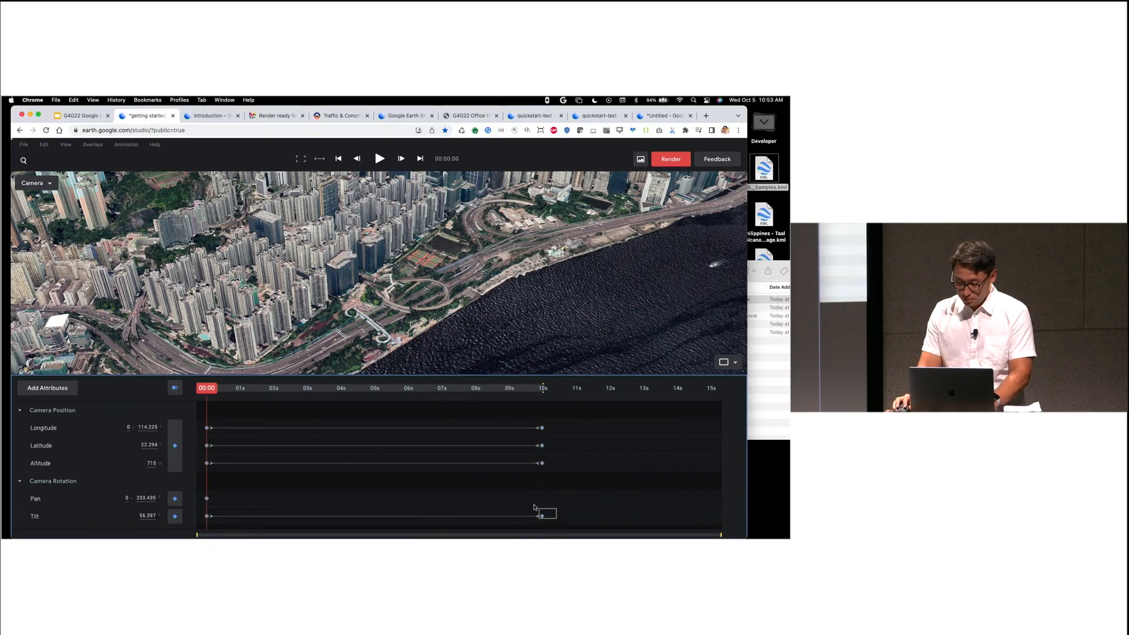
Step: Move the end keyframes from 10 seconds to about 5.5 seconds and play the shortened animation from the start
{"action": "left_click_drag", "start_coordinate": [542, 428], "coordinate": [389, 435]}
{"action": "key", "text": "space"}
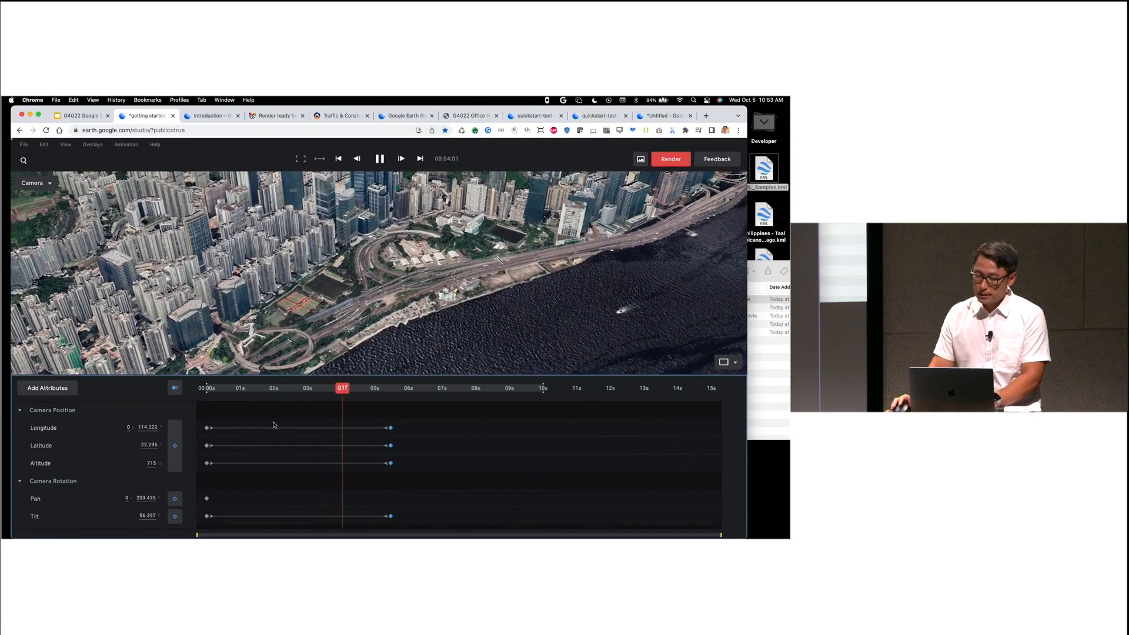
{"action": "key", "text": "space"}
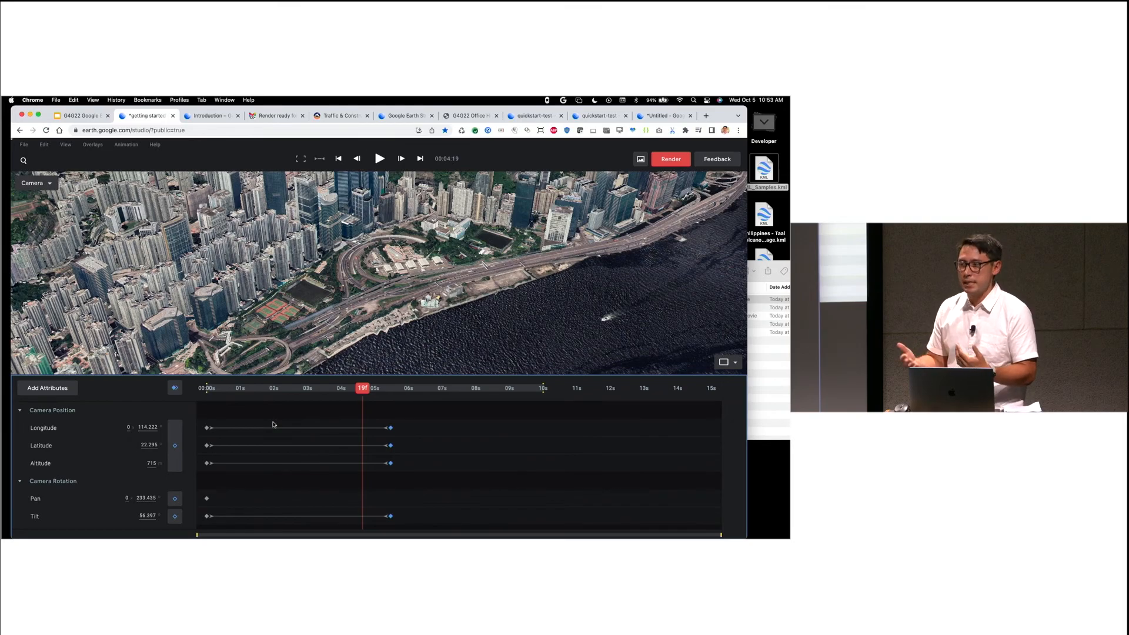
{"action": "left_click_drag", "start_coordinate": [363, 389], "coordinate": [206, 390]}
{"action": "key", "text": "space"}
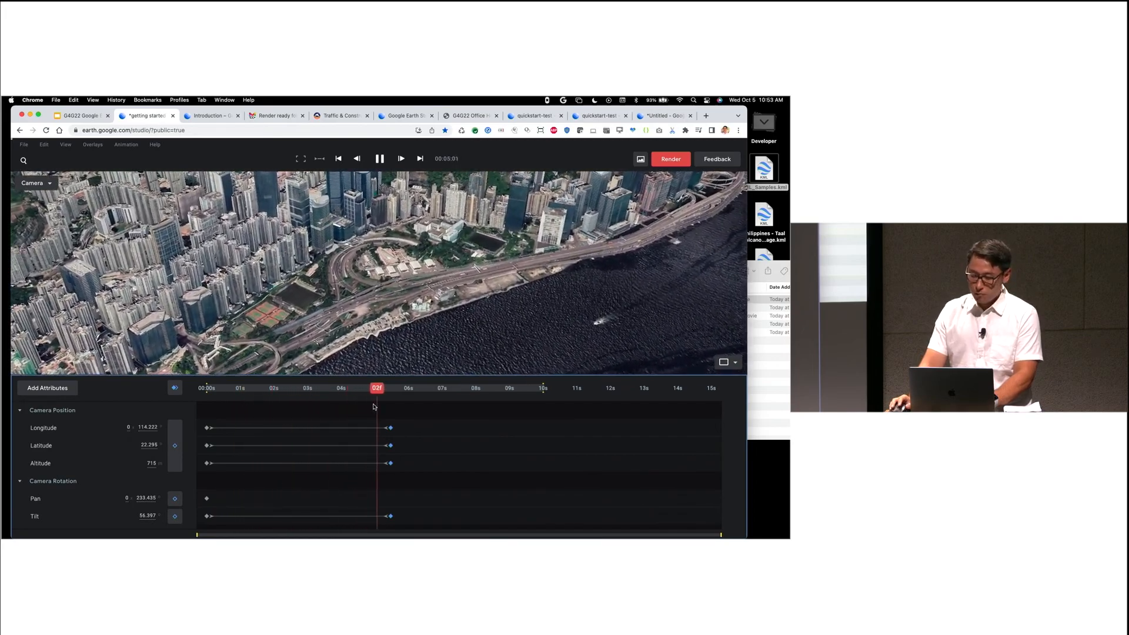
{"action": "key", "text": "space"}
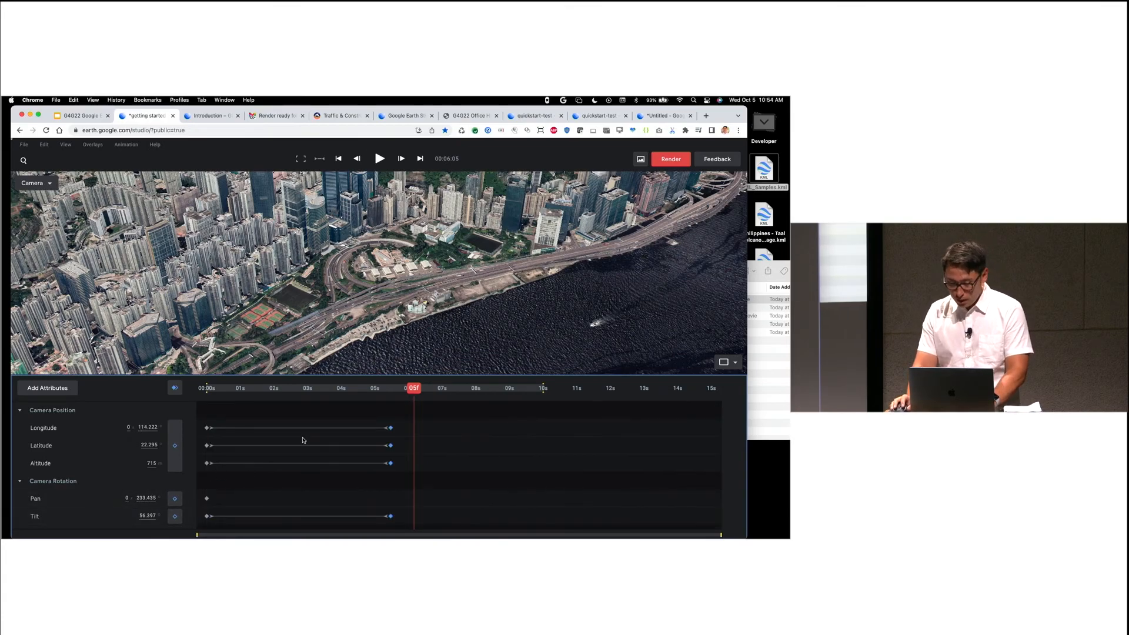
Step: Delete all camera position and rotation keyframes and return the playhead to 00:00:00
{"action": "left_click_drag", "start_coordinate": [415, 390], "coordinate": [263, 389]}
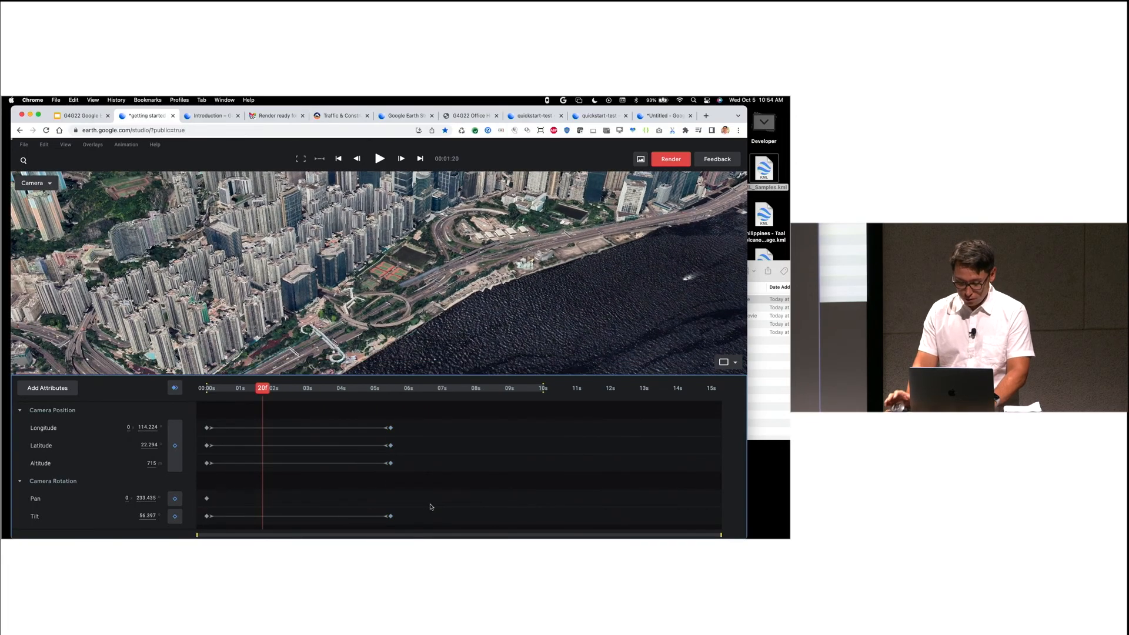
{"action": "key", "text": "Delete"}
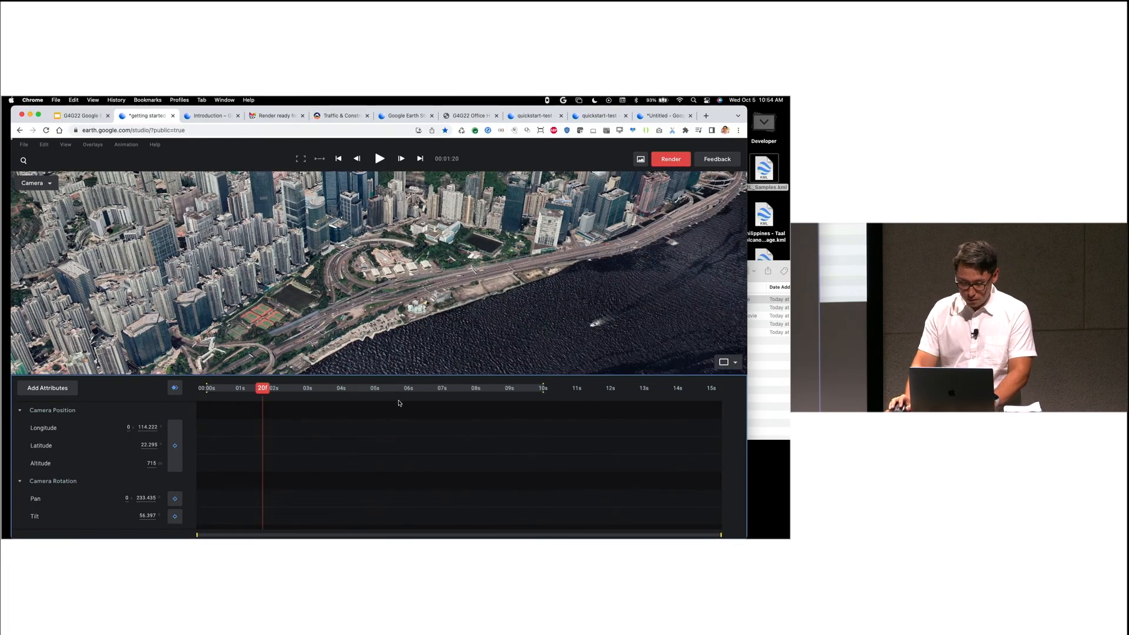
{"action": "left_click_drag", "start_coordinate": [275, 390], "coordinate": [205, 388]}
Step: Reframe the camera over the waterfront high-rises and bridge at about 1052 m altitude, with pan about 99° and tilt about 53.7°
{"action": "scroll", "coordinate": [378, 271], "scroll_direction": "down", "scroll_amount": 5}
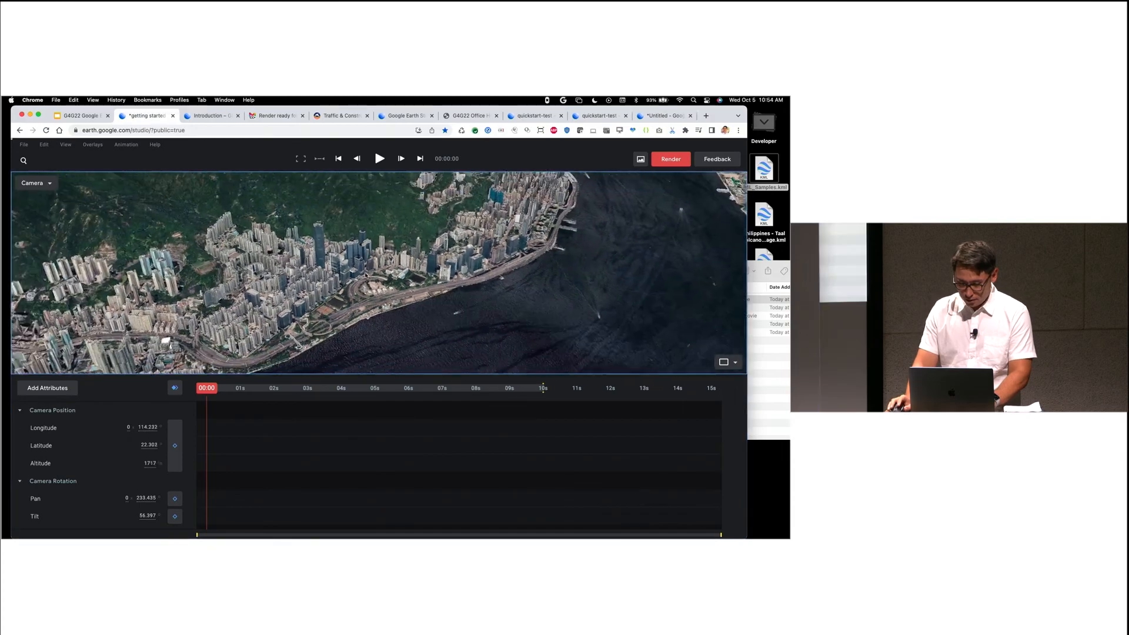
{"action": "scroll", "coordinate": [382, 266], "scroll_direction": "down", "scroll_amount": 8}
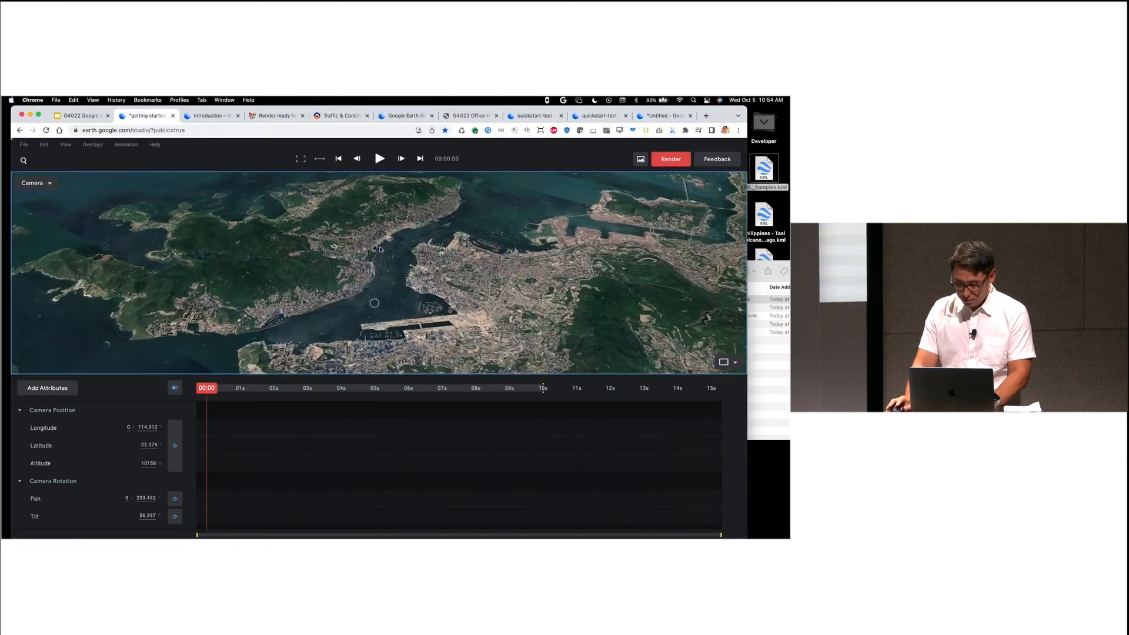
{"action": "left_click_drag", "start_coordinate": [390, 261], "coordinate": [406, 238]}
{"action": "middle_click_drag", "start_coordinate": [389, 316], "coordinate": [418, 299]}
{"action": "scroll", "coordinate": [418, 298], "scroll_direction": "up", "scroll_amount": 8}
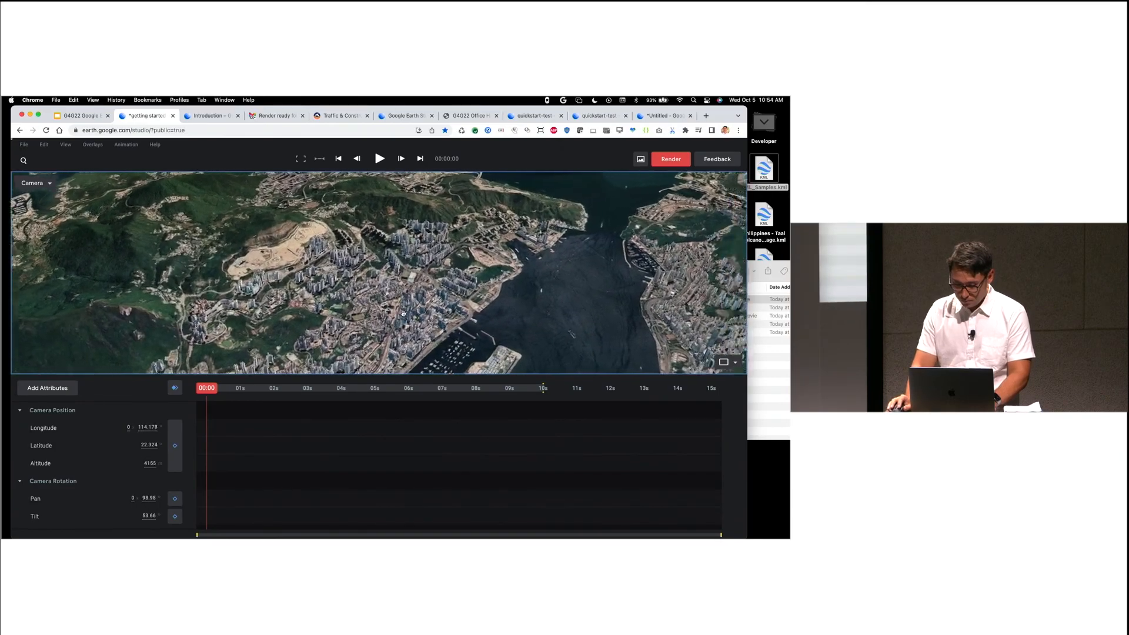
{"action": "scroll", "coordinate": [417, 298], "scroll_direction": "up", "scroll_amount": 10}
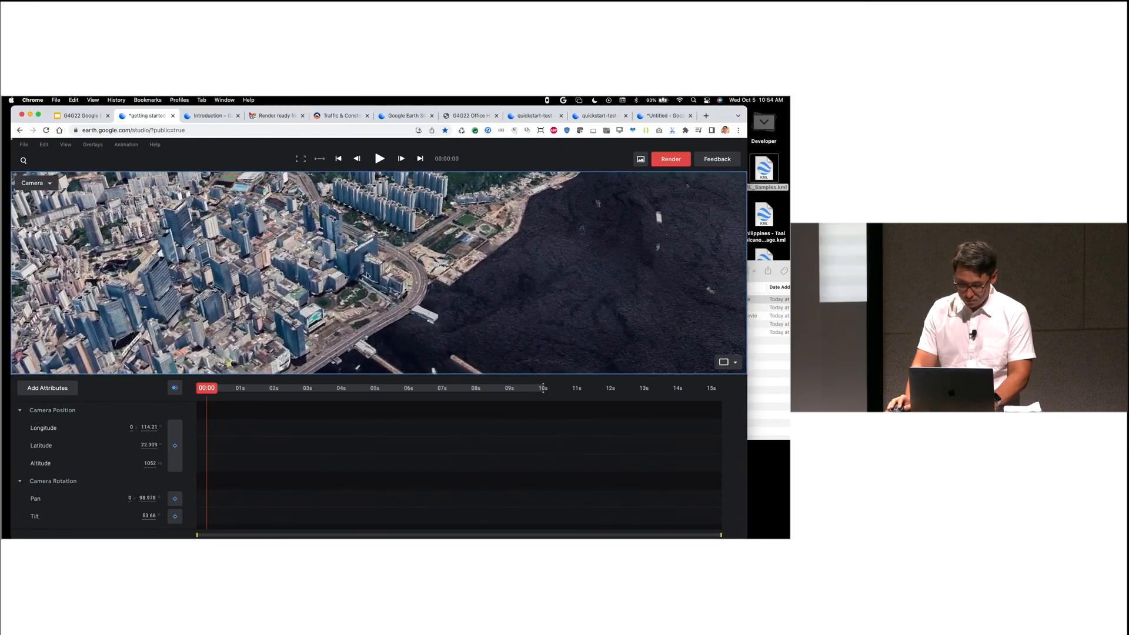
Step: Add a Pan keyframe at 00:00:00 and a second one at 00:04:14 with the pan at about 82.18°
{"action": "left_click", "coordinate": [175, 498]}
{"action": "left_click_drag", "start_coordinate": [215, 398], "coordinate": [357, 412]}
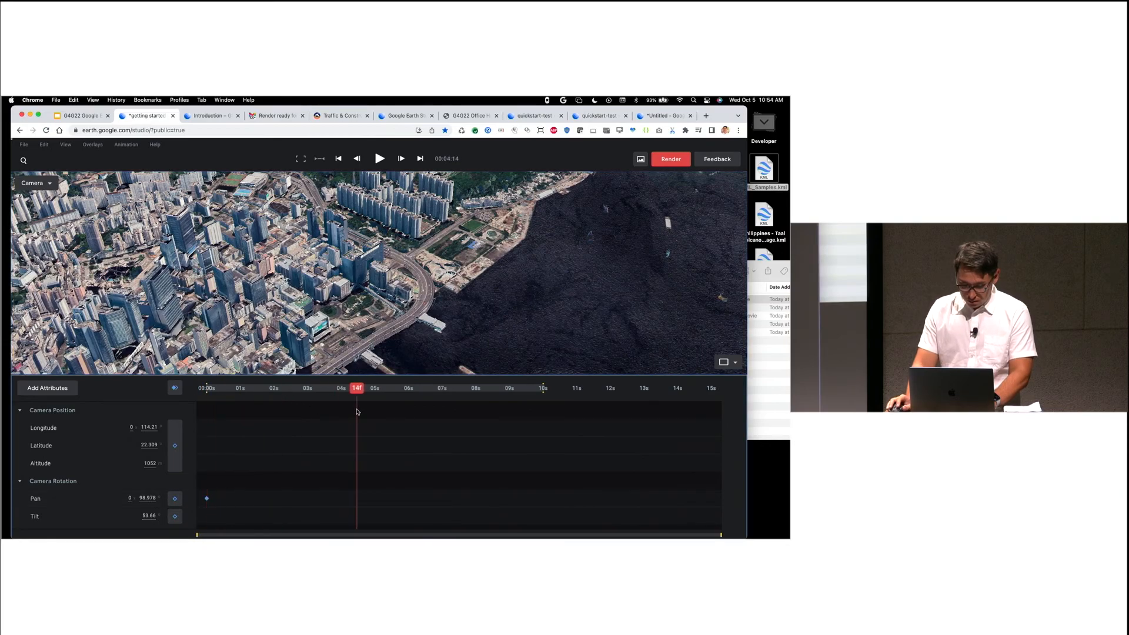
{"action": "left_click_drag", "start_coordinate": [151, 498], "coordinate": [72, 468]}
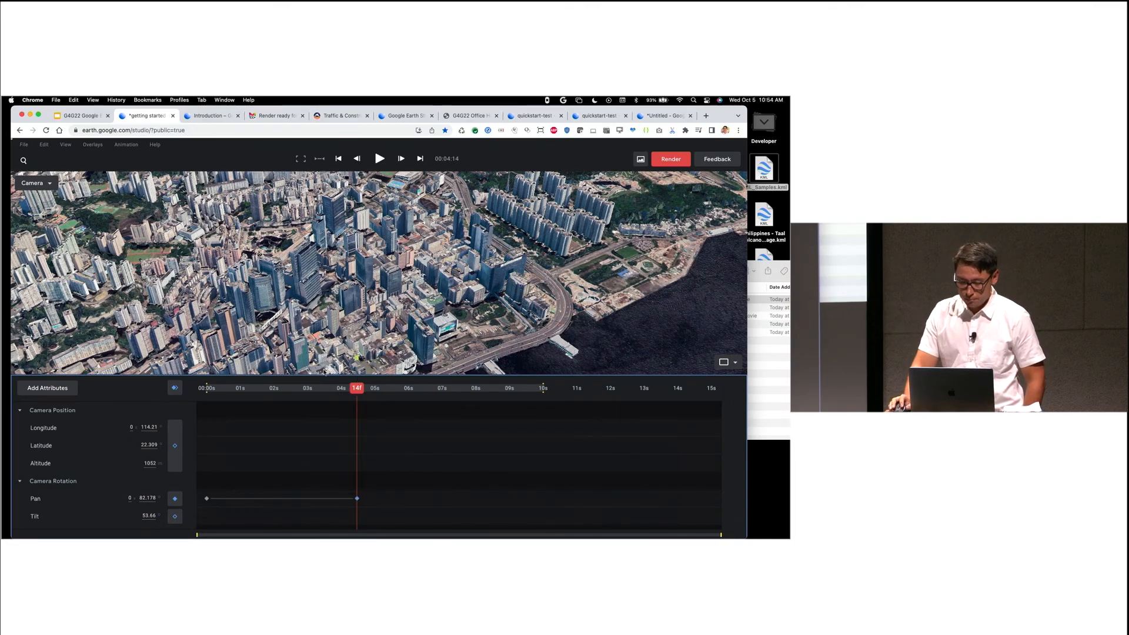
Step: Play the pan animation briefly from 00:00:00 and stop it
{"action": "left_click_drag", "start_coordinate": [357, 388], "coordinate": [206, 388]}
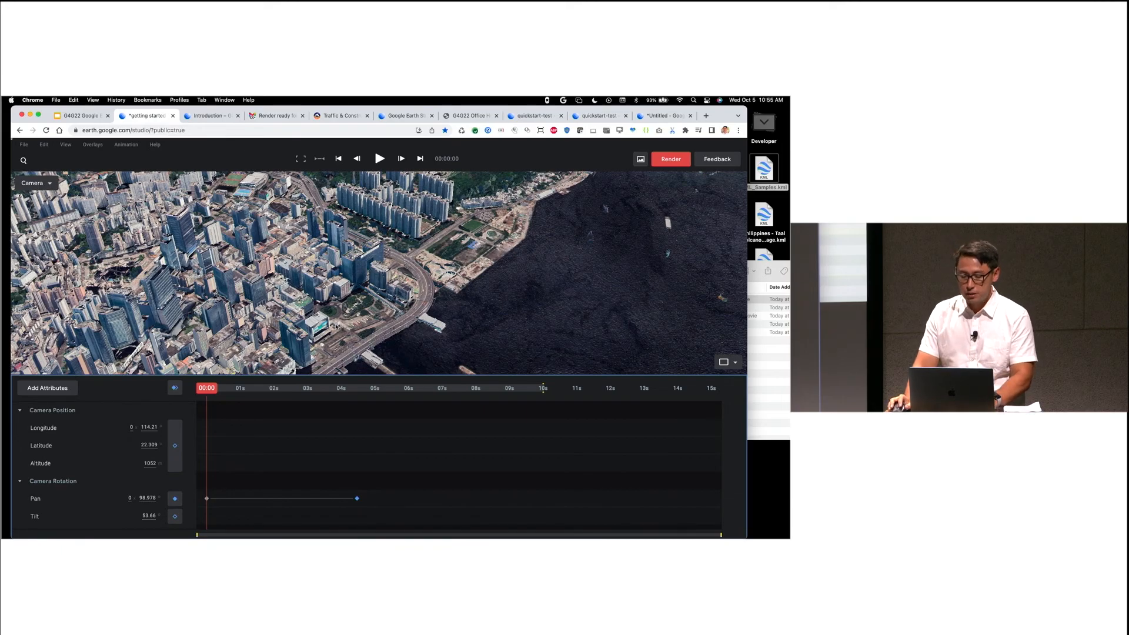
{"action": "mouse_move", "coordinate": [210, 389]}
{"action": "left_mouse_down"}
{"action": "mouse_move", "coordinate": [345, 388]}
{"action": "mouse_move", "coordinate": [206, 389]}
{"action": "left_mouse_up"}
{"action": "key", "text": "space"}
{"action": "key", "text": "space"}
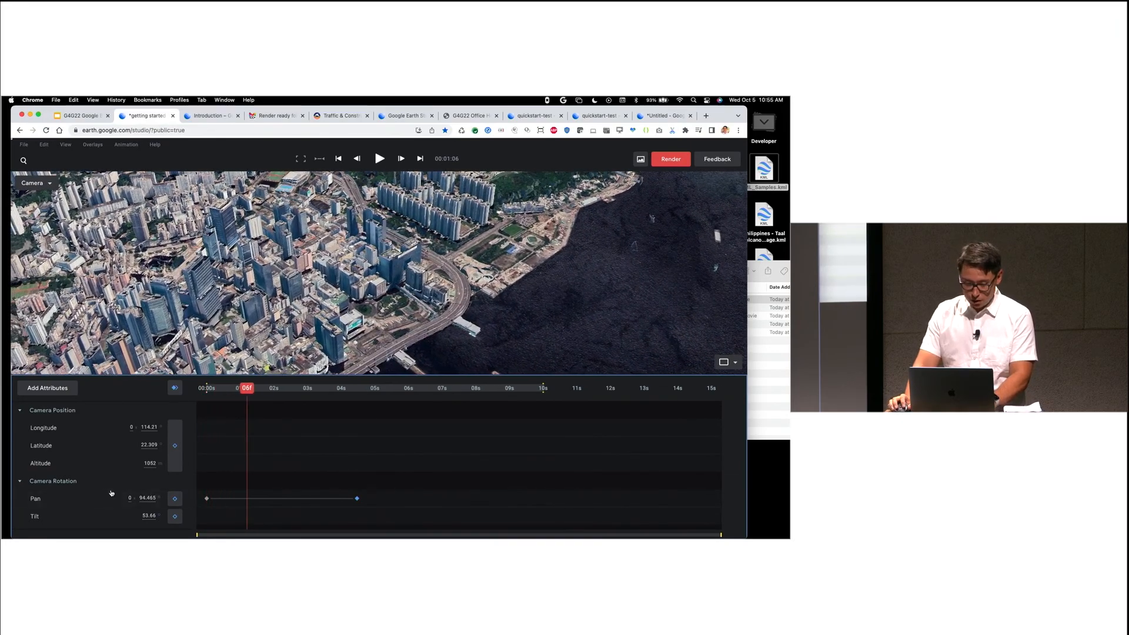
Step: Examine the Pan attribute's curve, switching between the keyframe view and the curve editor
{"action": "left_click", "coordinate": [107, 499]}
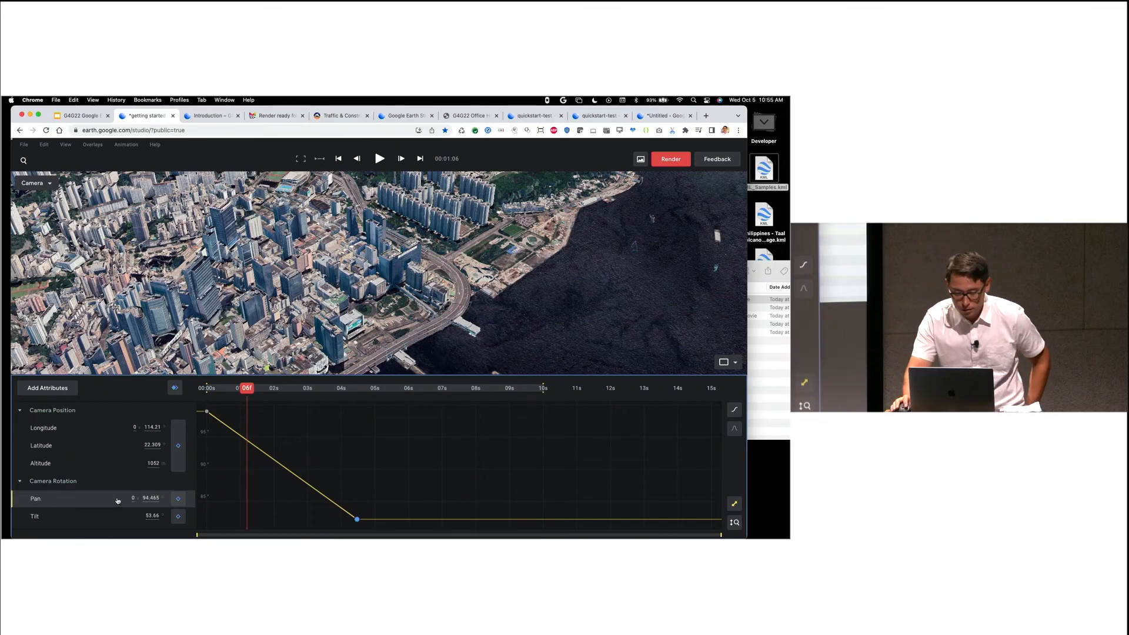
{"action": "left_click", "coordinate": [117, 501]}
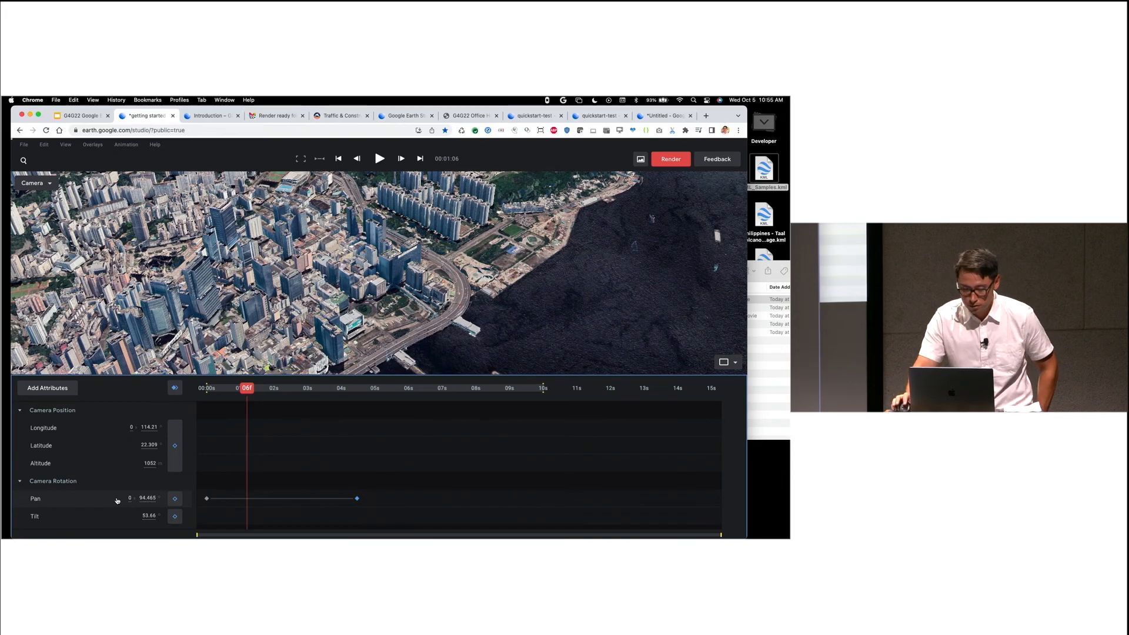
{"action": "left_click", "coordinate": [117, 501]}
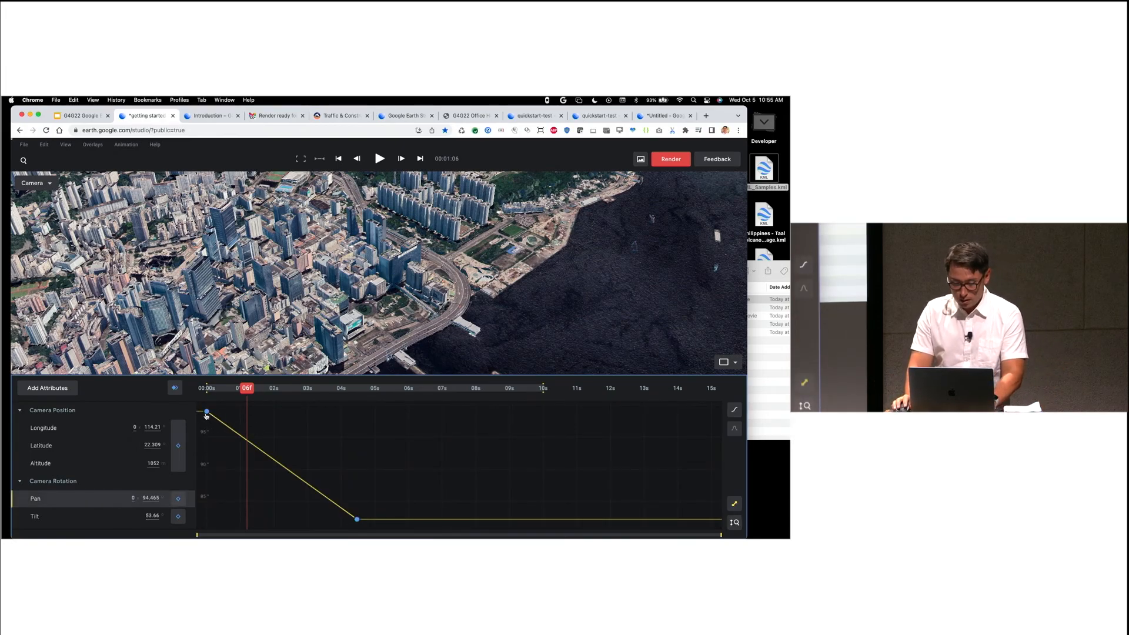
Step: Apply Auto Ease to both Pan keyframes and show the Pan attribute's curve in the curve editor
{"action": "right_click", "coordinate": [206, 416]}
{"action": "left_click", "coordinate": [106, 507]}
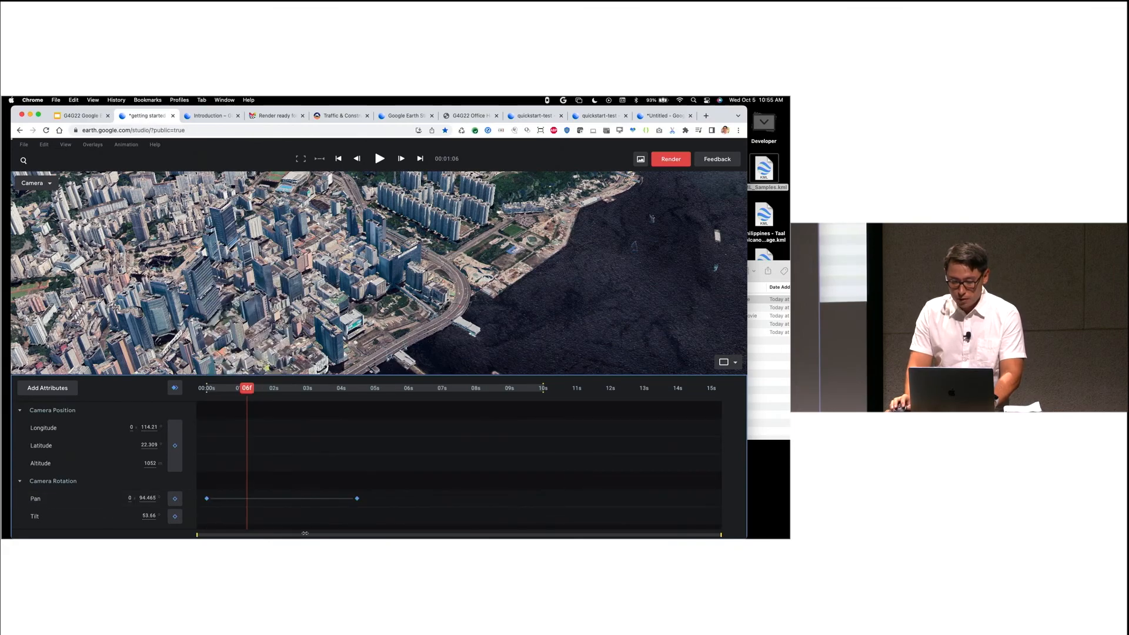
{"action": "right_click", "coordinate": [357, 499]}
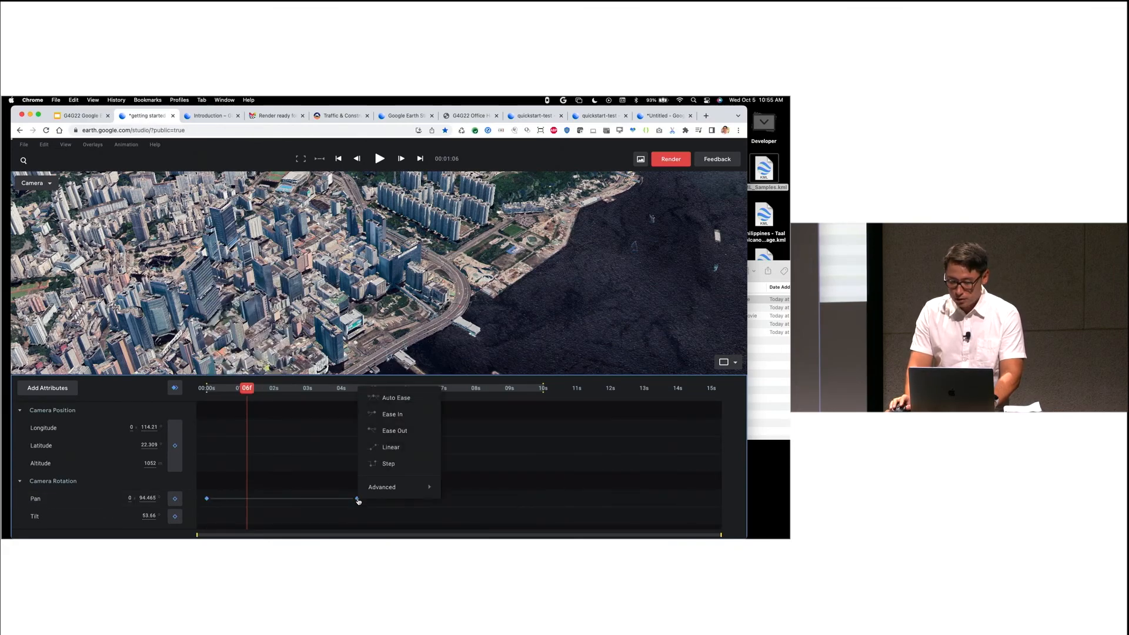
{"action": "left_click", "coordinate": [393, 398]}
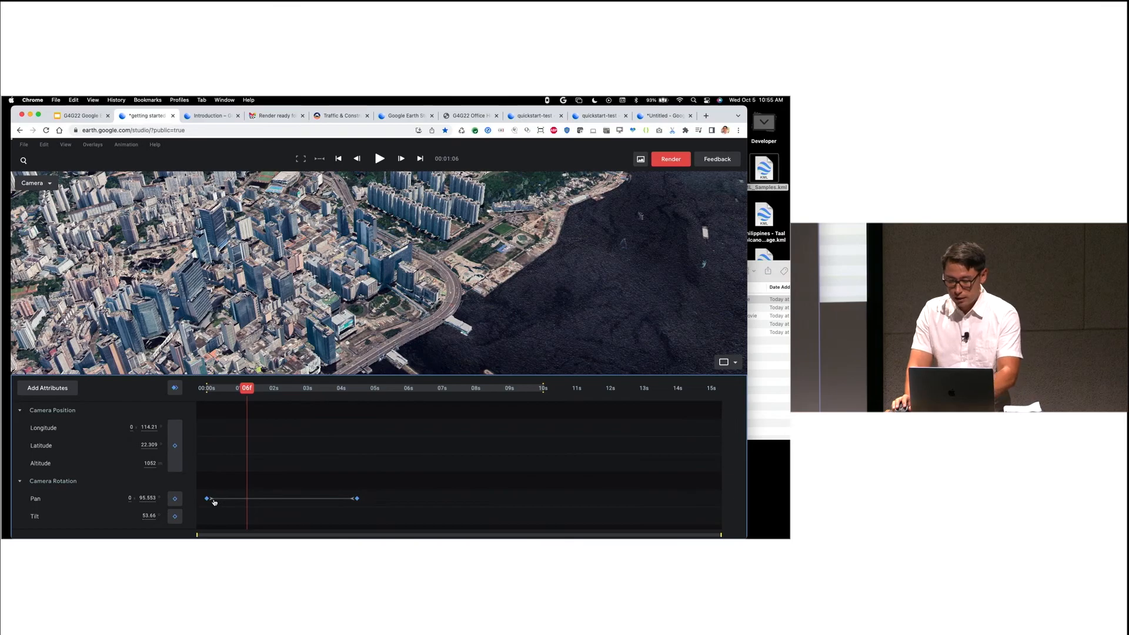
{"action": "left_click", "coordinate": [101, 501]}
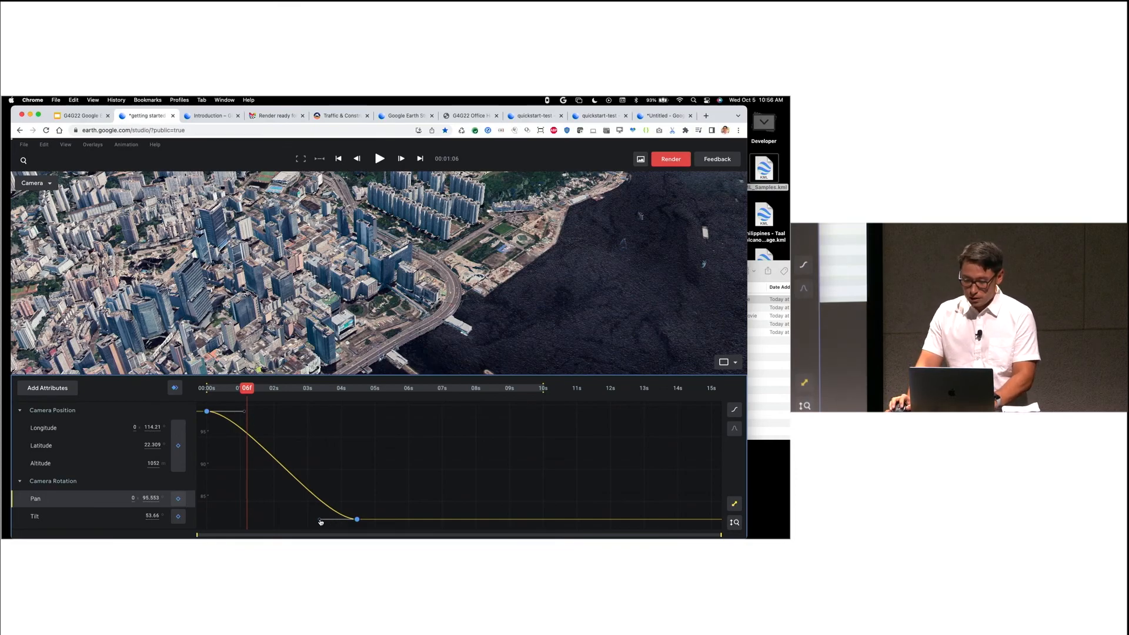
Step: Steepen the Pan curve's arrival at the second keyframe by pulling its ease handle vertical, and play the pan animation
{"action": "left_click_drag", "start_coordinate": [320, 521], "coordinate": [358, 463]}
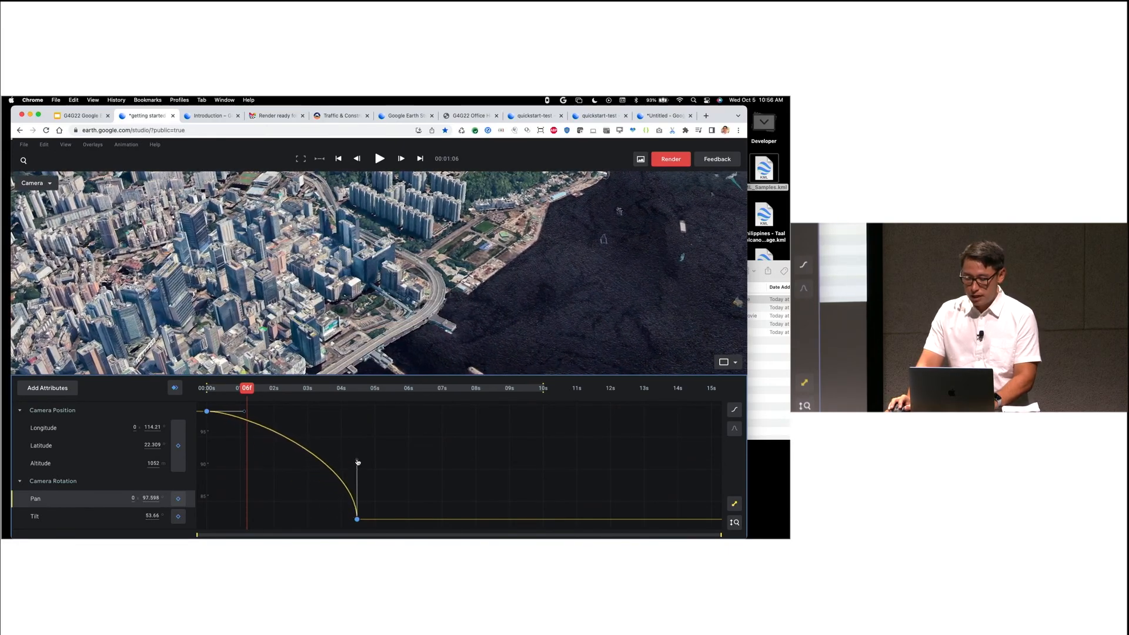
{"action": "key", "text": "space"}
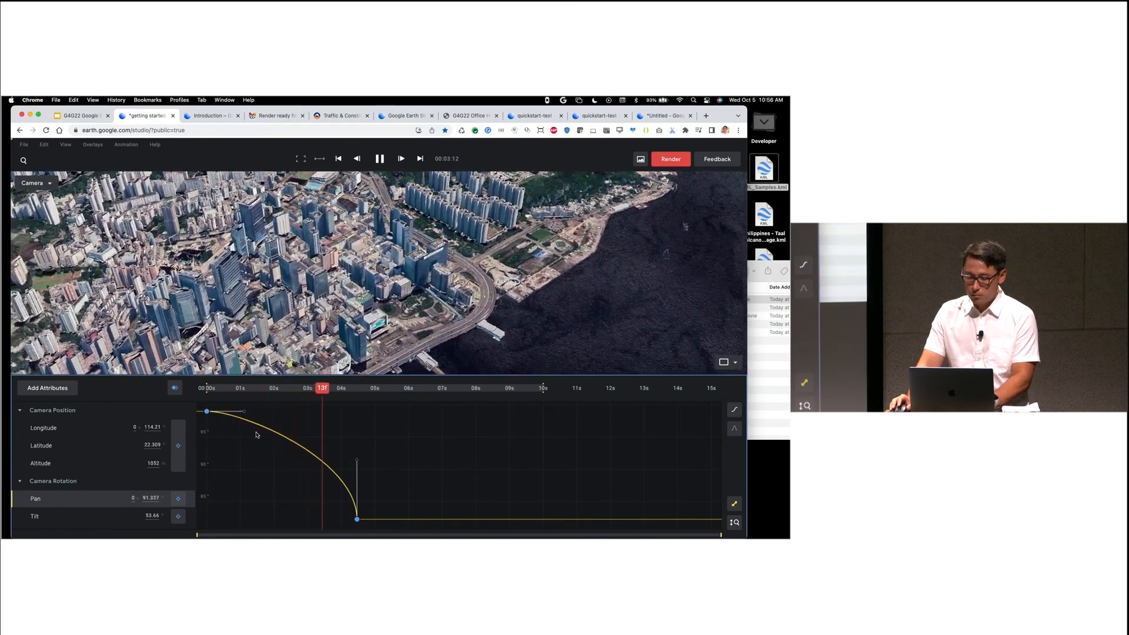
{"action": "key", "text": "space"}
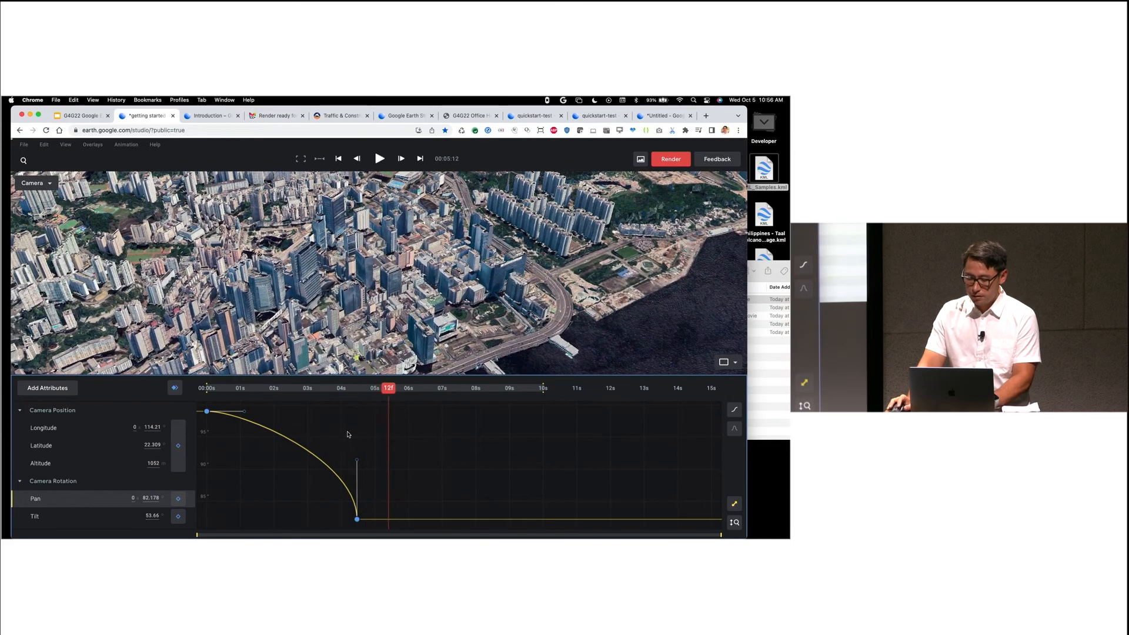
Step: Undo the Pan curve change and restore both Pan keyframes in the keyframe view
{"action": "left_click_drag", "start_coordinate": [392, 394], "coordinate": [322, 399]}
{"action": "key", "text": "super+z"}
{"action": "key", "text": "super+z"}
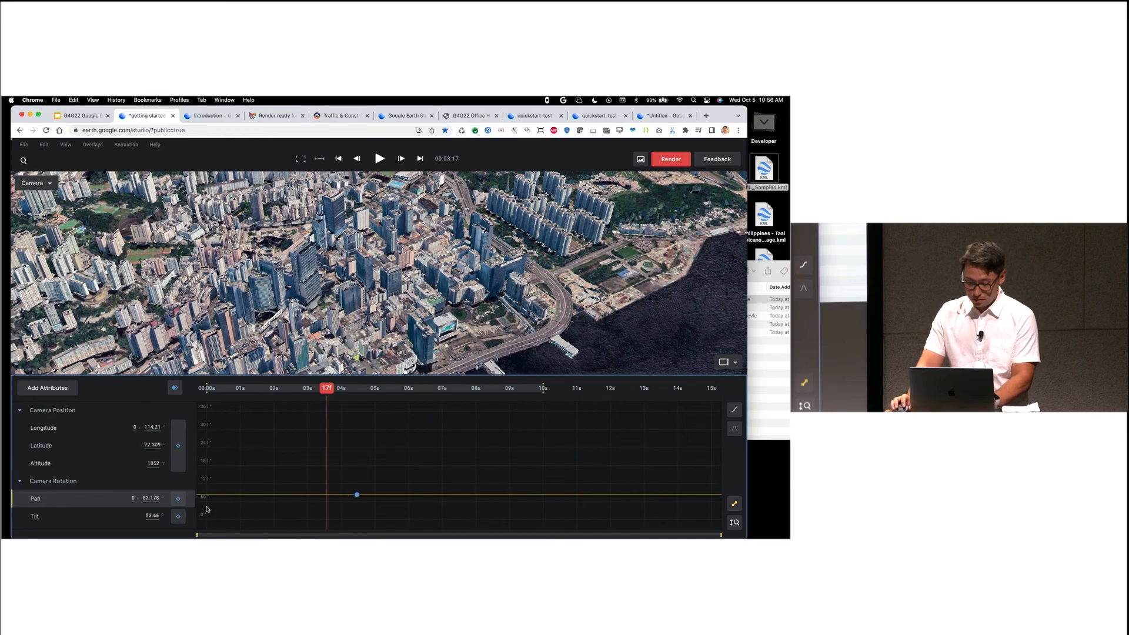
{"action": "left_click", "coordinate": [119, 499]}
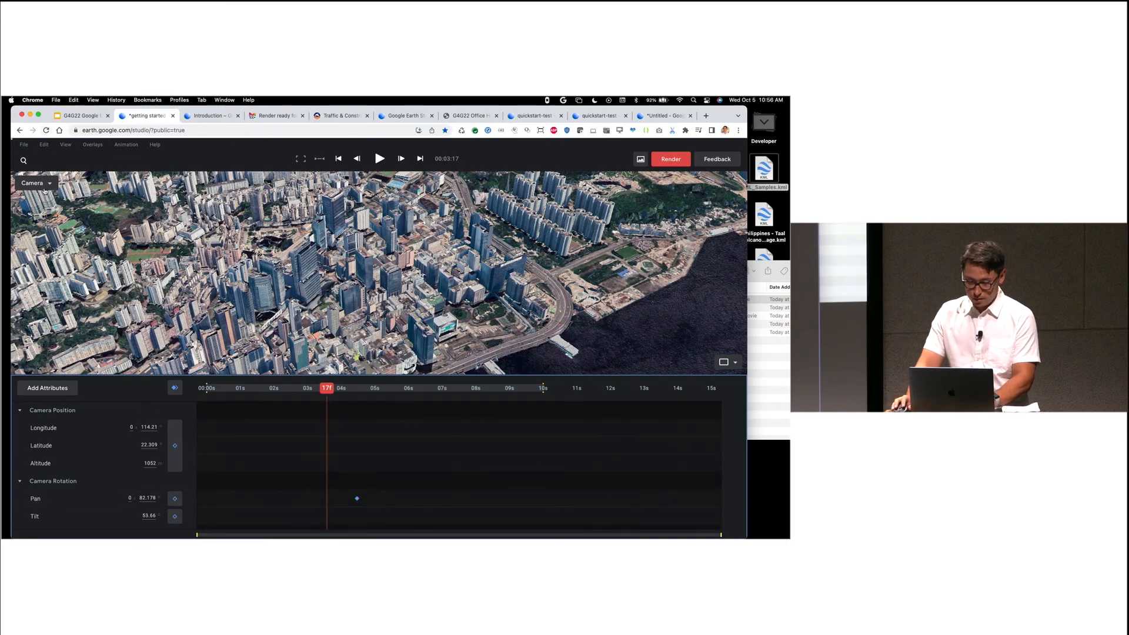
{"action": "left_click", "coordinate": [45, 146]}
{"action": "left_click", "coordinate": [55, 178]}
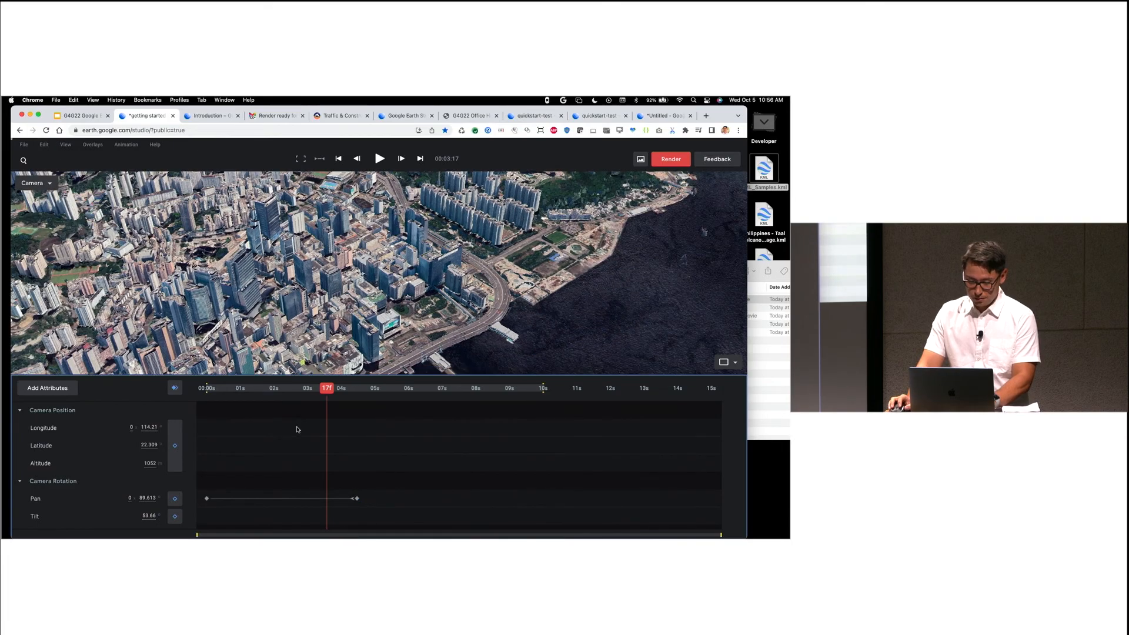
Step: Reapply Auto Ease to the Pan keyframes and show the Pan curve in the curve editor
{"action": "right_click", "coordinate": [357, 500]}
{"action": "left_click", "coordinate": [391, 395]}
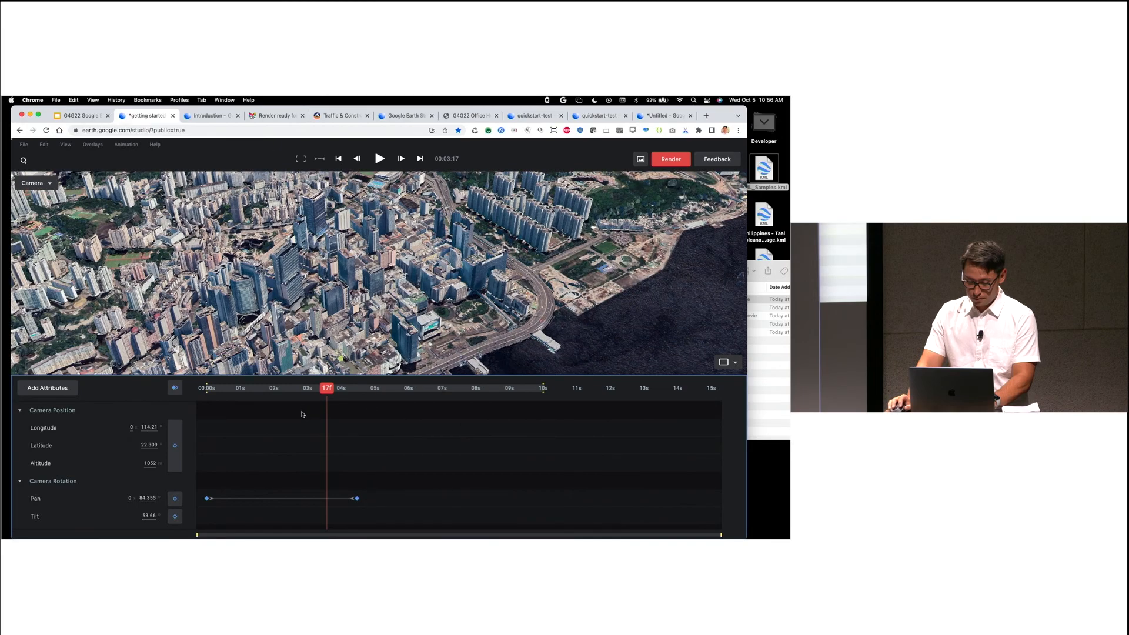
{"action": "left_click", "coordinate": [81, 501]}
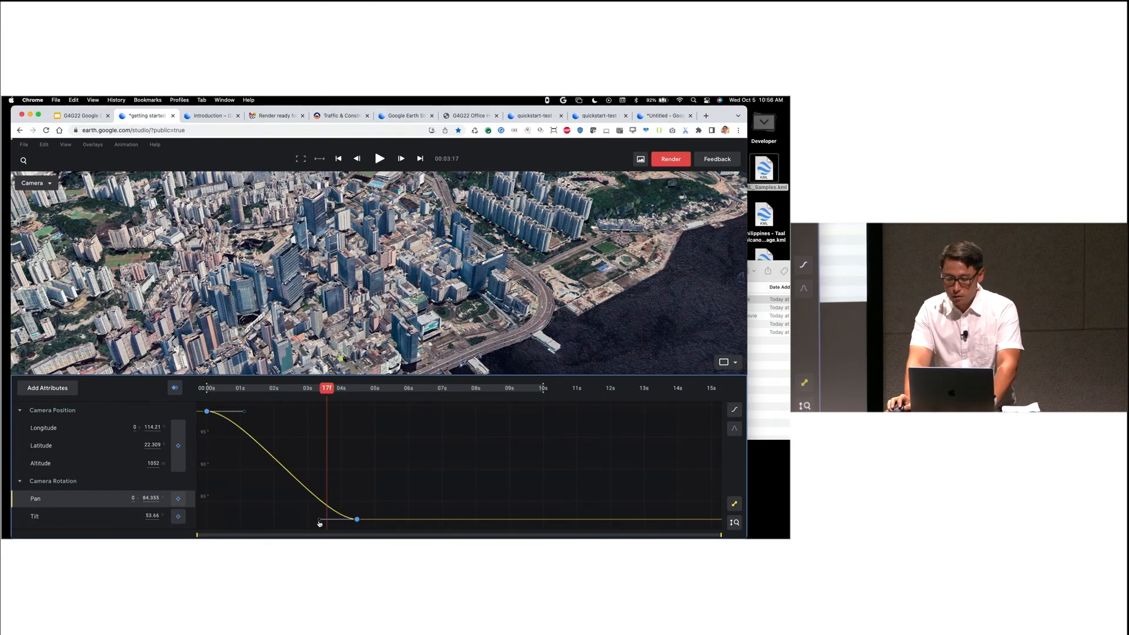
Step: Remove the first Pan keyframe, return to the keyframe view, and briefly play the animation from the start
{"action": "mouse_move", "coordinate": [320, 522]}
{"action": "left_mouse_down"}
{"action": "mouse_move", "coordinate": [355, 471]}
{"action": "mouse_move", "coordinate": [310, 517]}
{"action": "mouse_move", "coordinate": [314, 485]}
{"action": "mouse_move", "coordinate": [310, 516]}
{"action": "left_mouse_up"}
{"action": "key", "text": "Delete"}
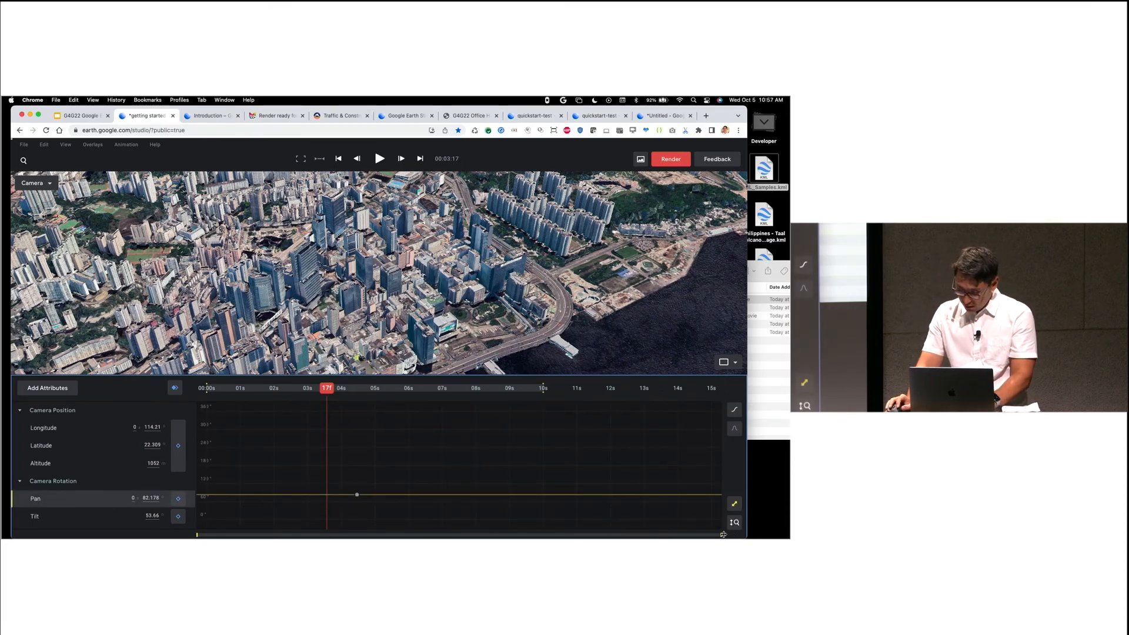
{"action": "left_click_drag", "start_coordinate": [721, 534], "coordinate": [575, 535]}
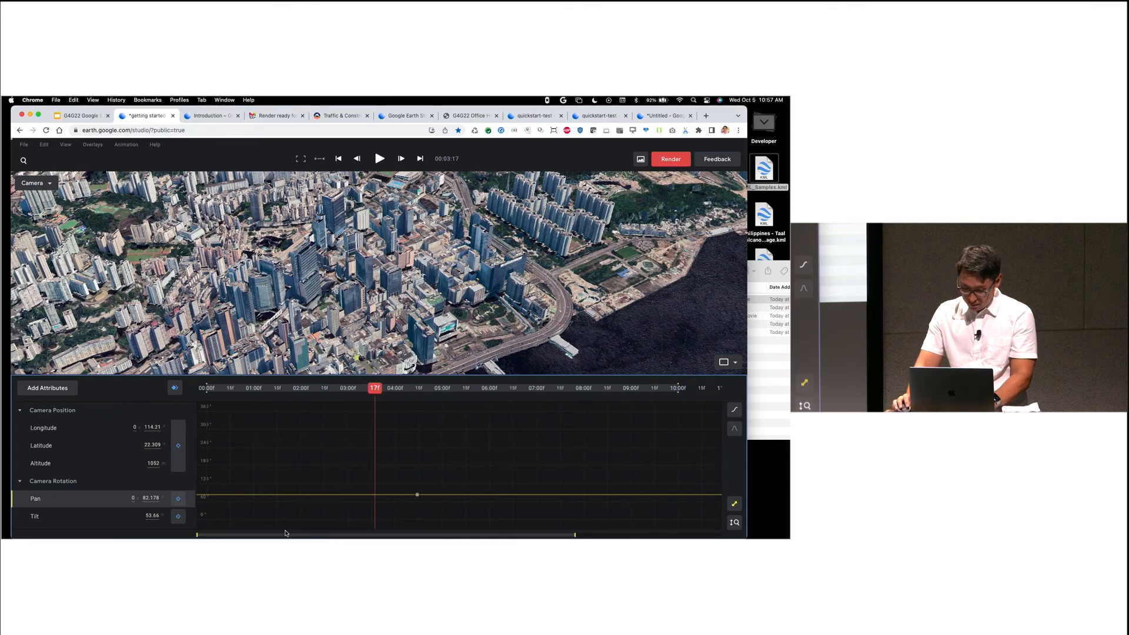
{"action": "left_click_drag", "start_coordinate": [199, 535], "coordinate": [241, 524]}
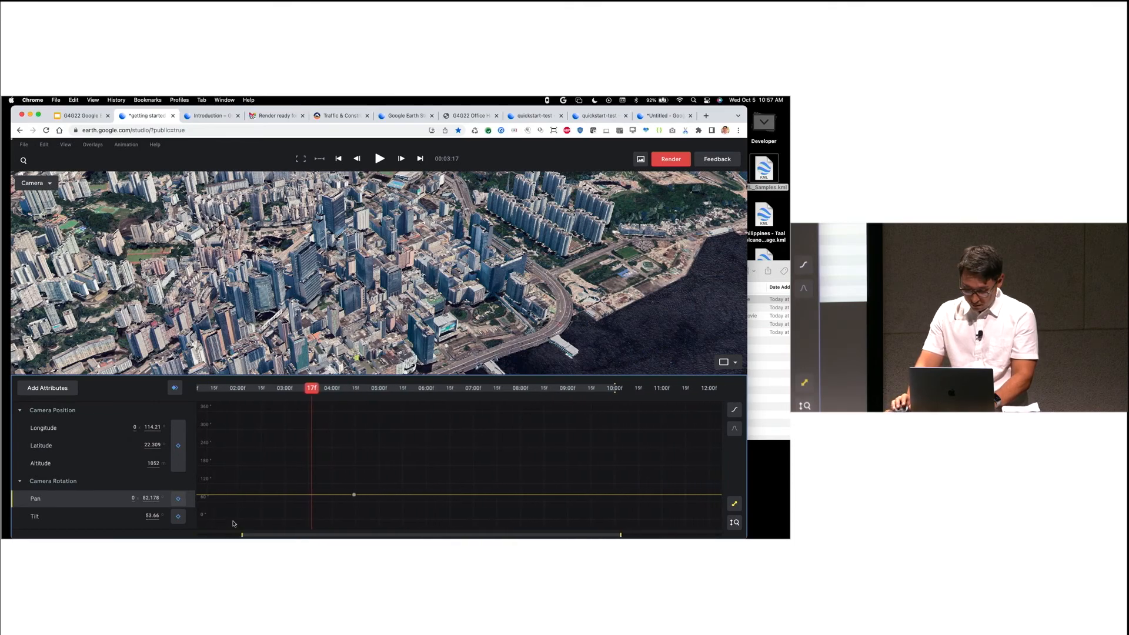
{"action": "left_click", "coordinate": [111, 501]}
{"action": "left_click_drag", "start_coordinate": [308, 396], "coordinate": [177, 396]}
{"action": "key", "text": "space"}
{"action": "key", "text": "space"}
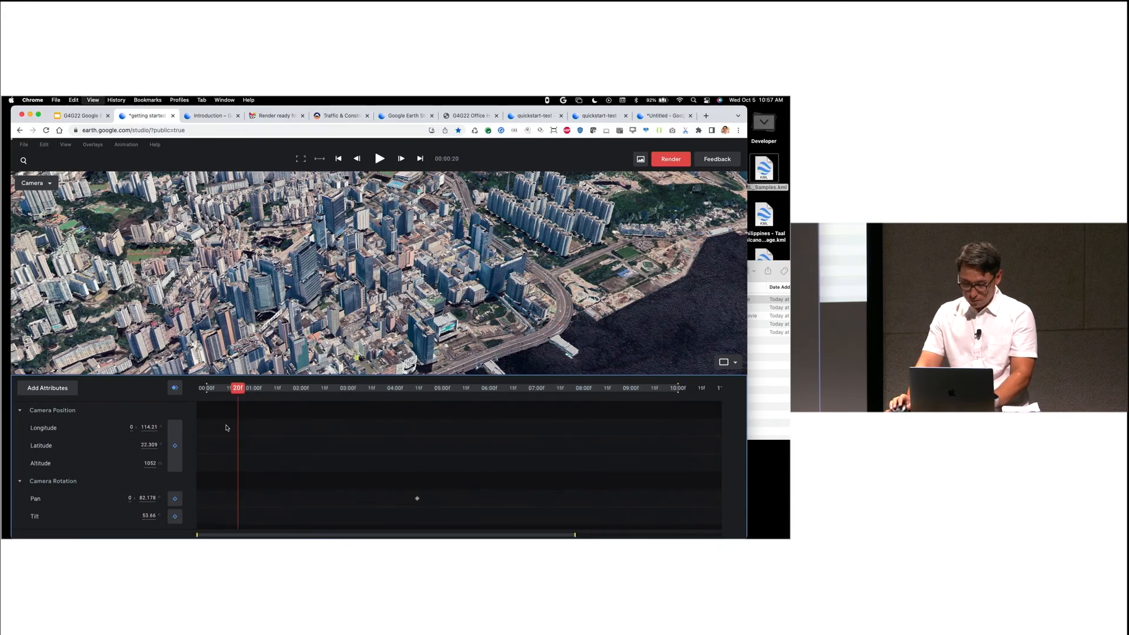
Step: Reload the page without keeping the project and start a blank Earth project at 1920 x 1080, 450 frames and 30 FPS
{"action": "key", "text": "super+r"}
{"action": "left_click", "coordinate": [413, 267]}
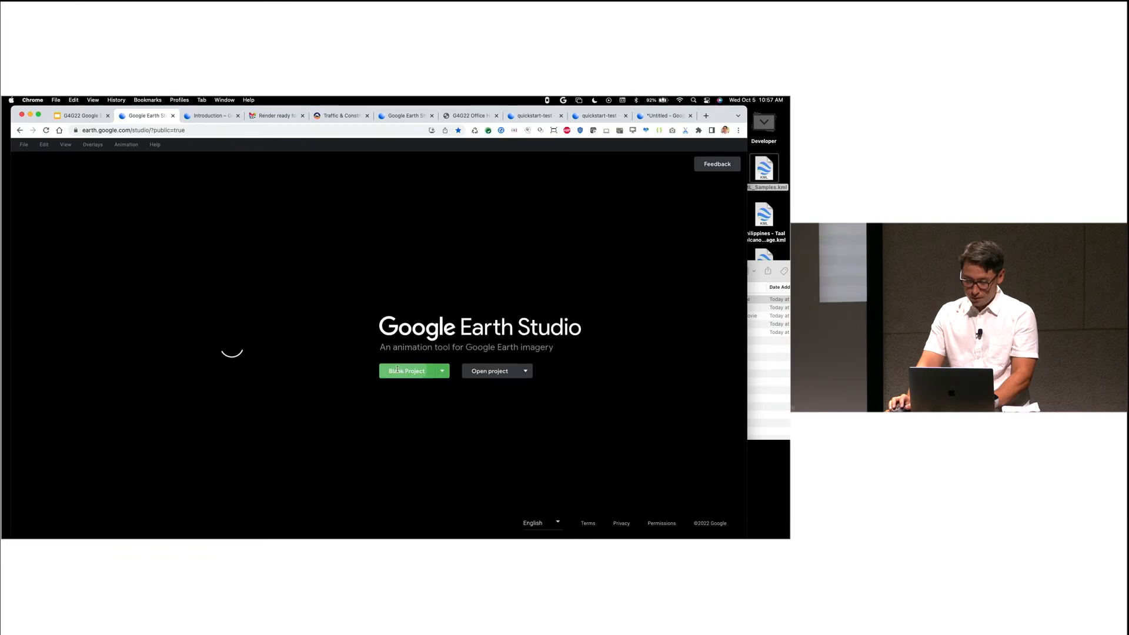
{"action": "left_click", "coordinate": [398, 369]}
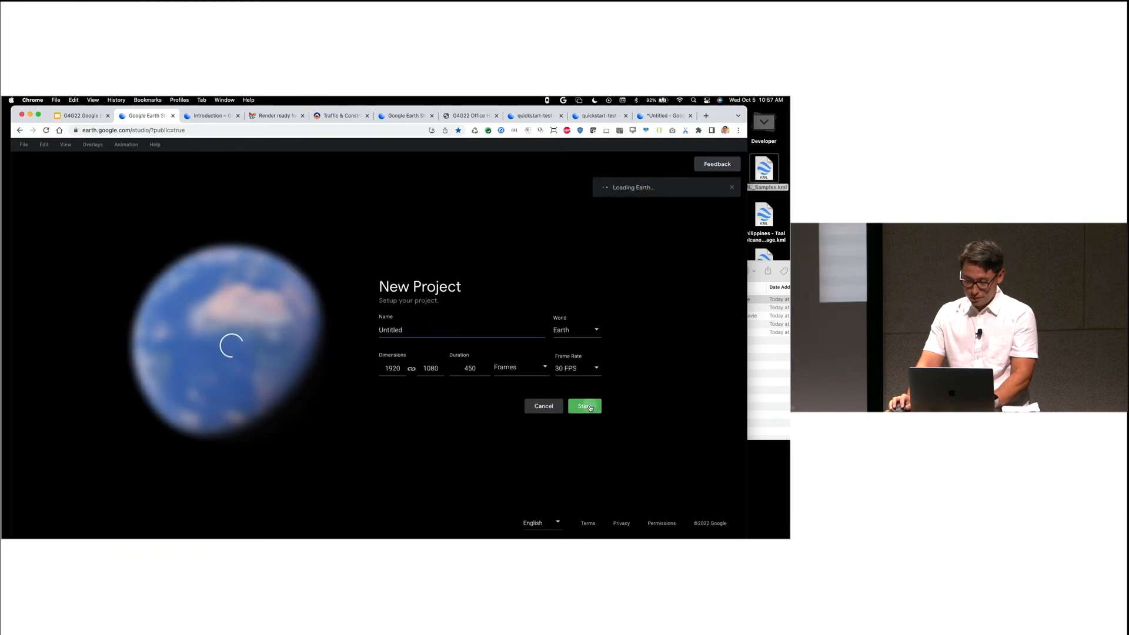
{"action": "left_click", "coordinate": [588, 406]}
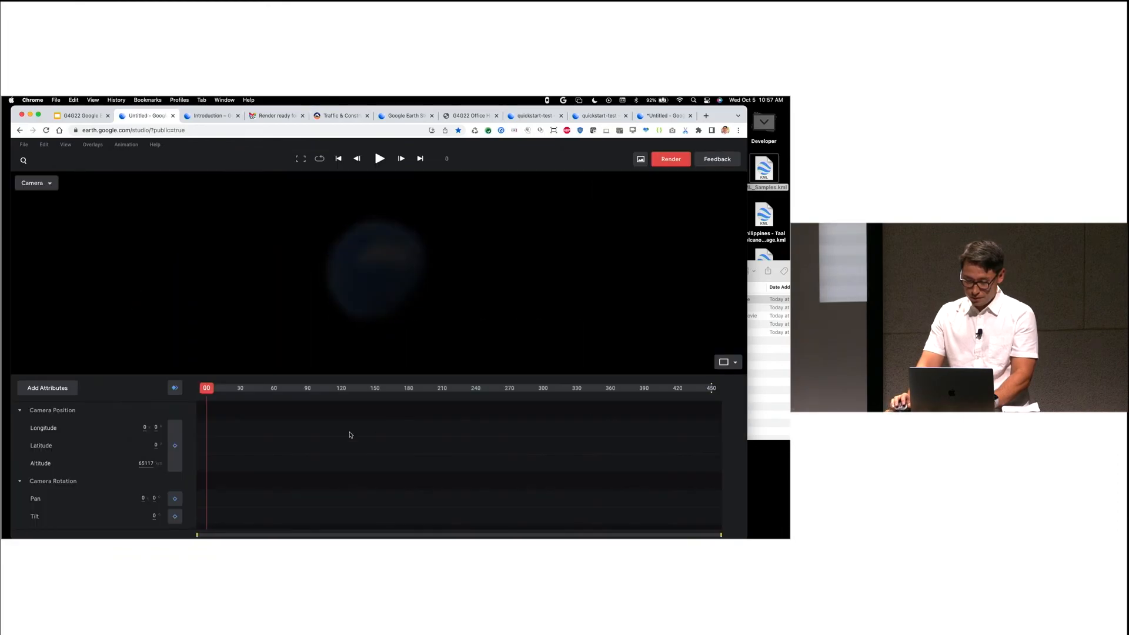
Step: Search for "Hong Kong" and fly the camera there
{"action": "left_click", "coordinate": [24, 160]}
{"action": "type", "text": "Hong Kong"}
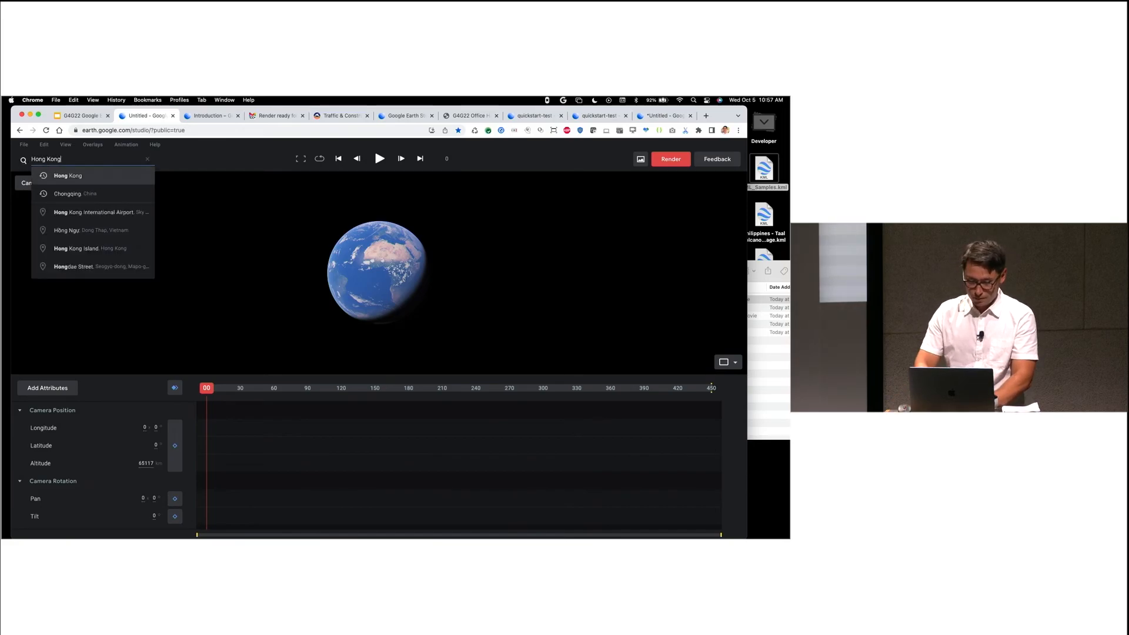
{"action": "key", "text": "Return"}
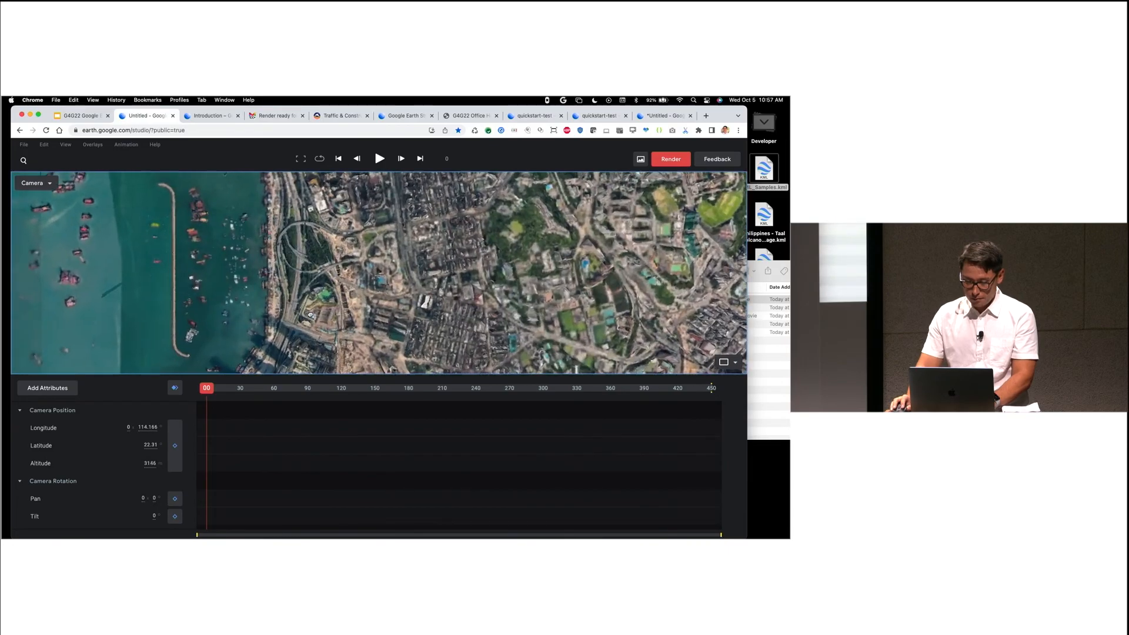
Step: Add a Pan keyframe at frame 0 and a second one at frame 109 with the pan at about 44.88°
{"action": "left_click", "coordinate": [175, 499]}
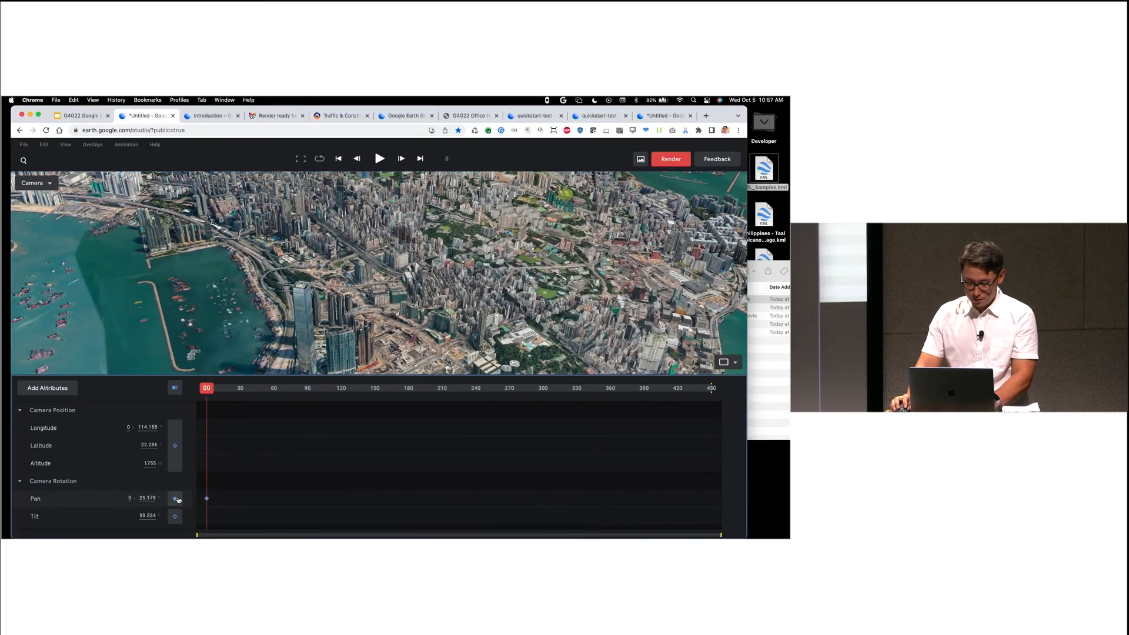
{"action": "left_click_drag", "start_coordinate": [206, 390], "coordinate": [329, 400]}
{"action": "left_click_drag", "start_coordinate": [157, 501], "coordinate": [166, 521]}
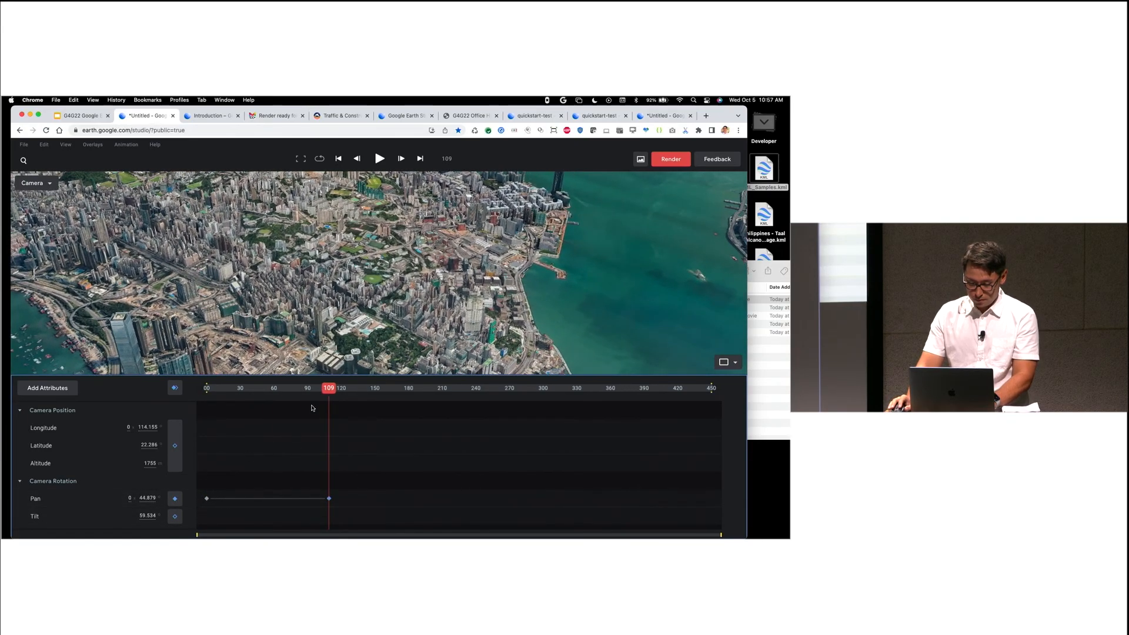
Step: Apply Auto Ease to both Pan keyframes and open the Pan attribute's curve
{"action": "right_click", "coordinate": [328, 499]}
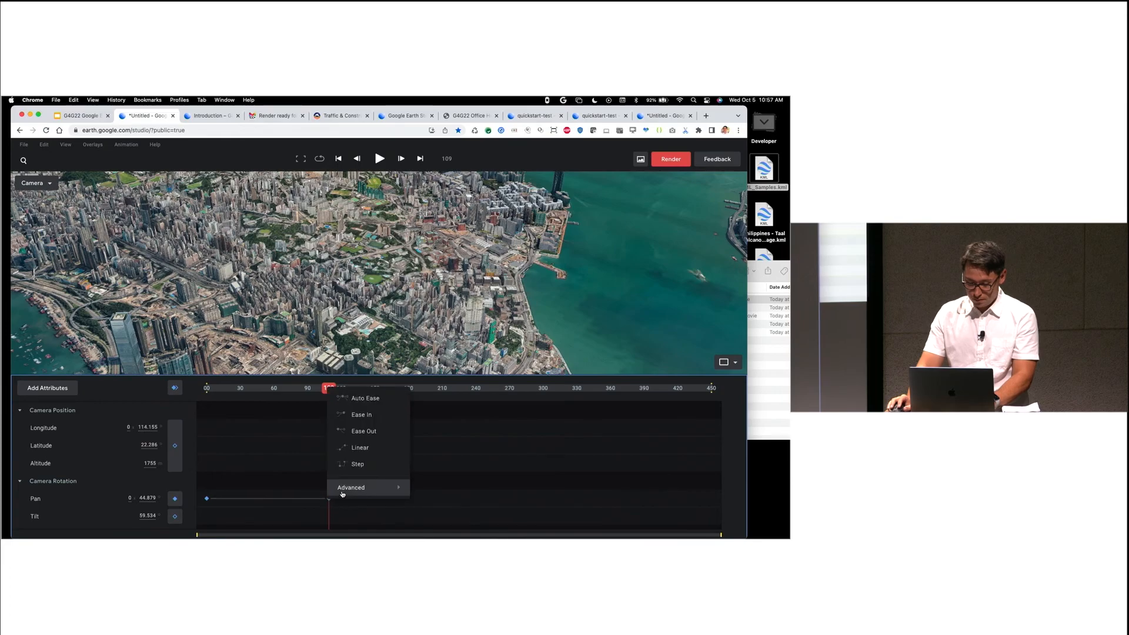
{"action": "left_click", "coordinate": [356, 397]}
{"action": "left_click", "coordinate": [101, 510]}
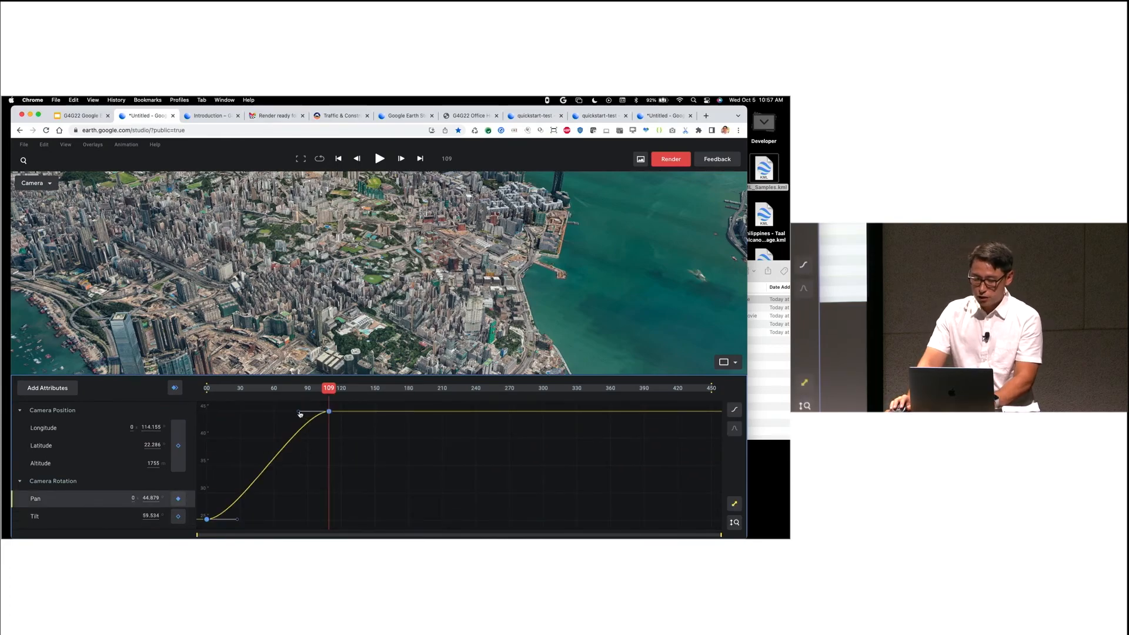
Step: Lengthen the horizontal ease handles of both Pan keyframes to form a pronounced S-curve
{"action": "left_click_drag", "start_coordinate": [300, 414], "coordinate": [246, 414]}
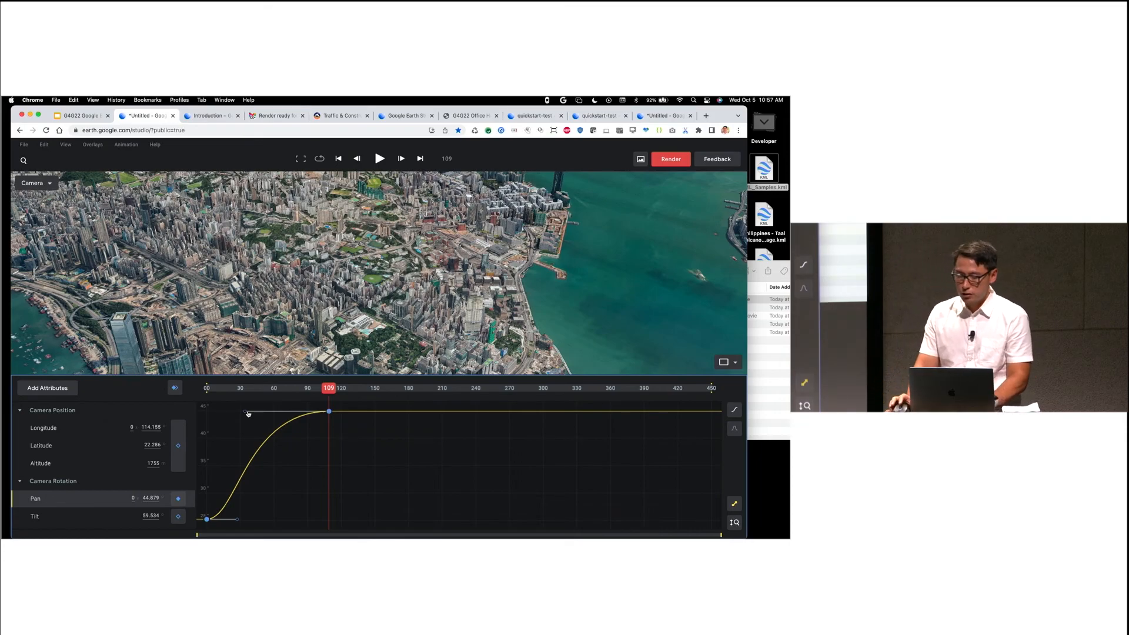
{"action": "left_click_drag", "start_coordinate": [329, 388], "coordinate": [315, 392]}
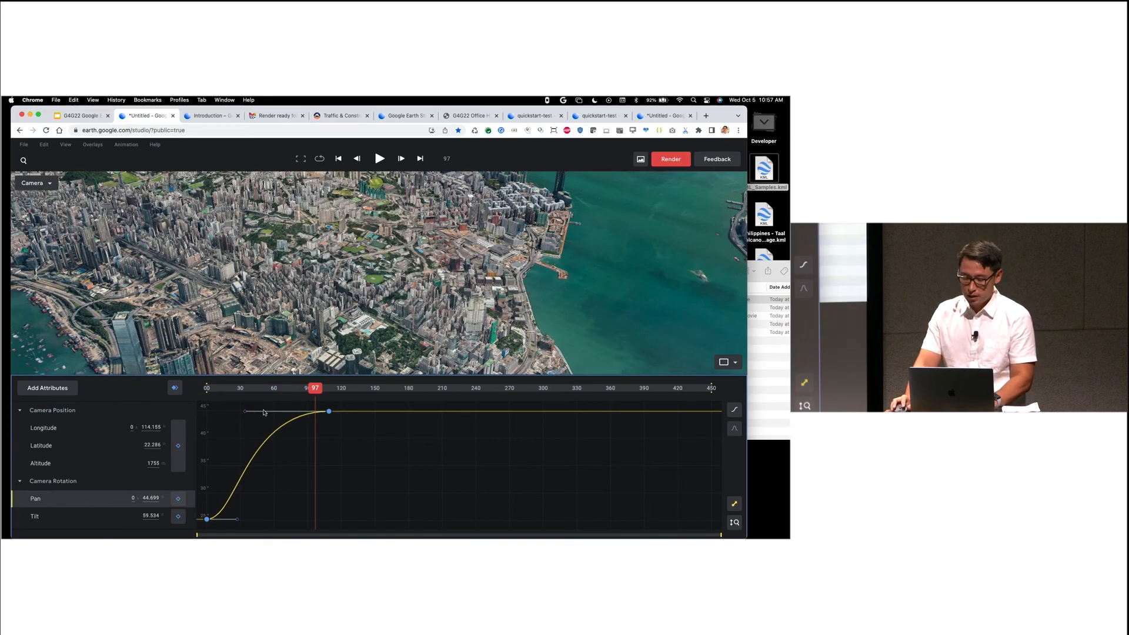
{"action": "left_click_drag", "start_coordinate": [237, 520], "coordinate": [299, 524]}
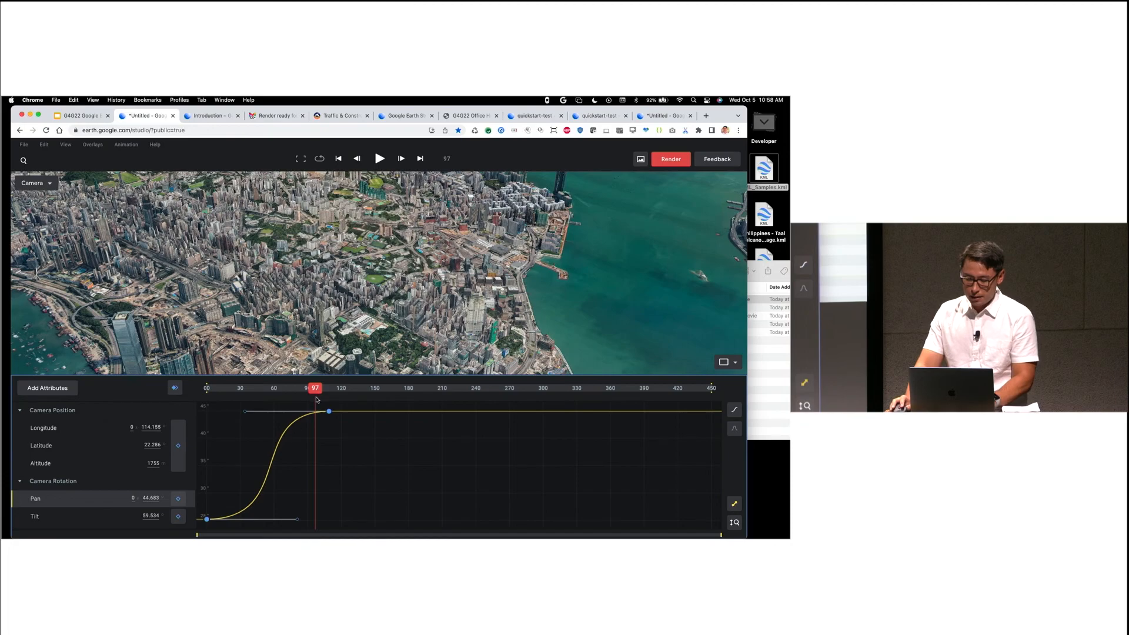
Step: Play the reshaped pan animation from frame 0 and stop it after the second keyframe
{"action": "left_click_drag", "start_coordinate": [315, 400], "coordinate": [208, 402]}
{"action": "key", "text": "space"}
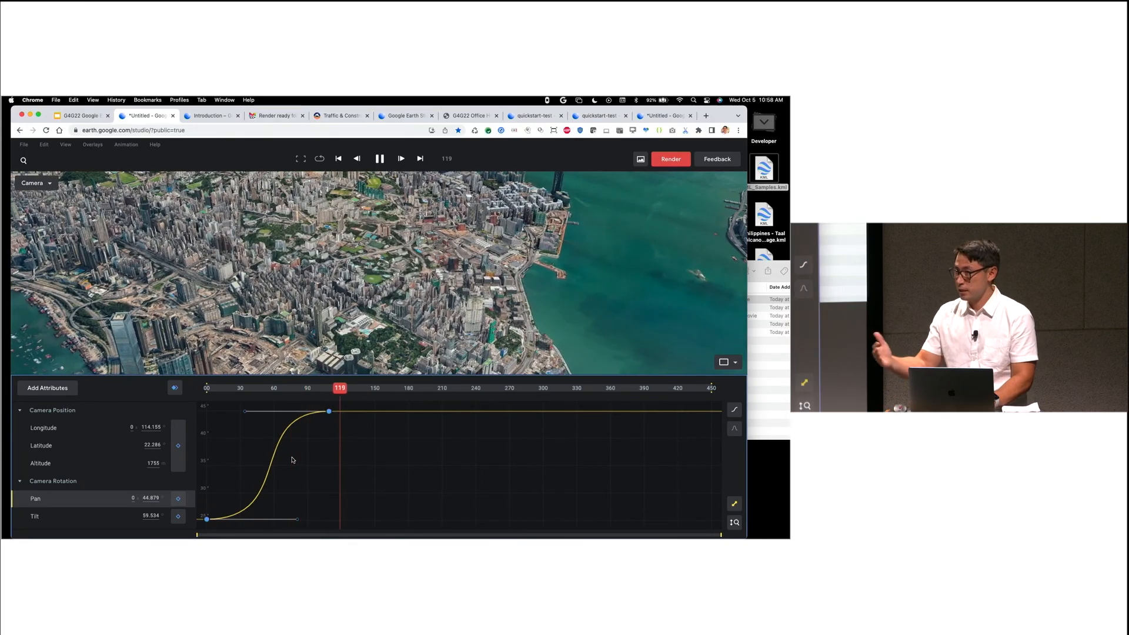
{"action": "key", "text": "space"}
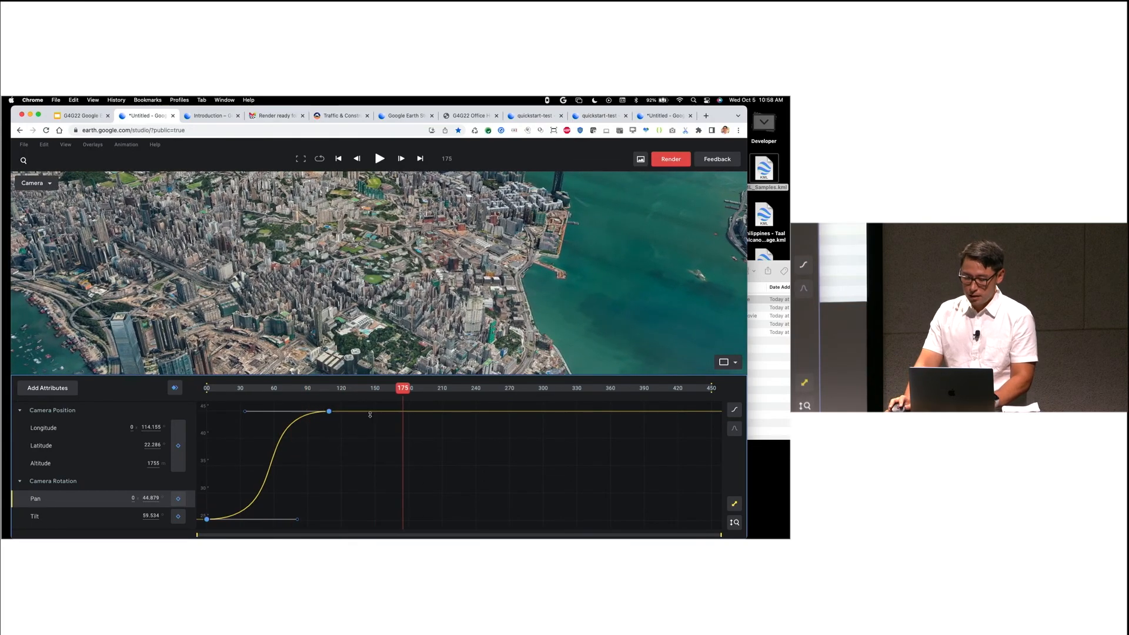
Step: Close the Pan curve and delete both Pan keyframes
{"action": "left_click_drag", "start_coordinate": [402, 388], "coordinate": [221, 369]}
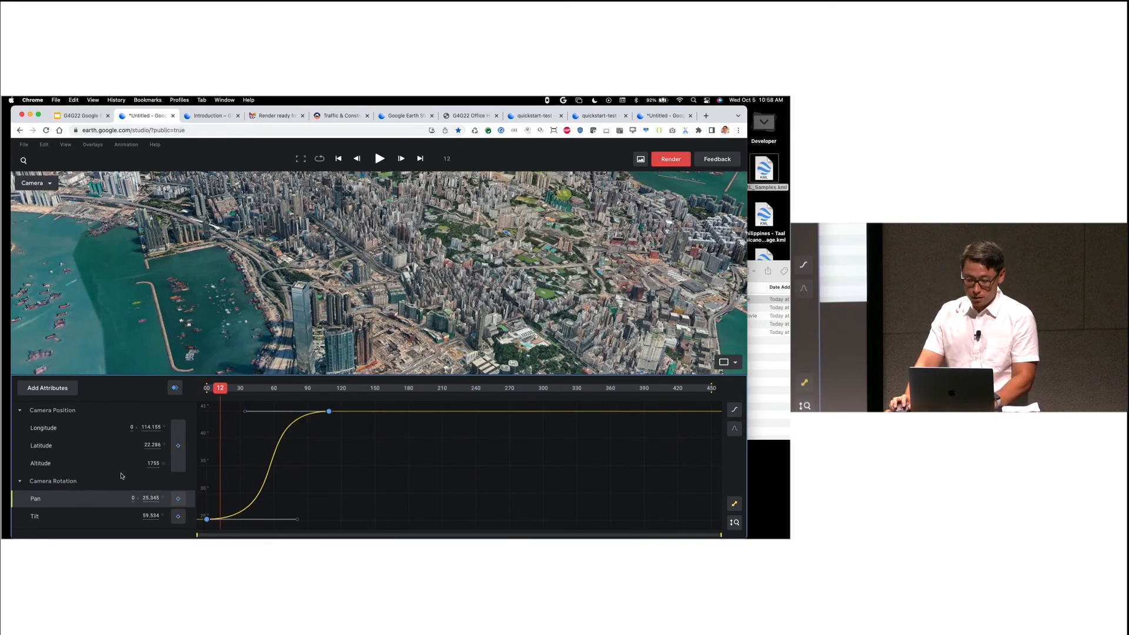
{"action": "left_click", "coordinate": [326, 516]}
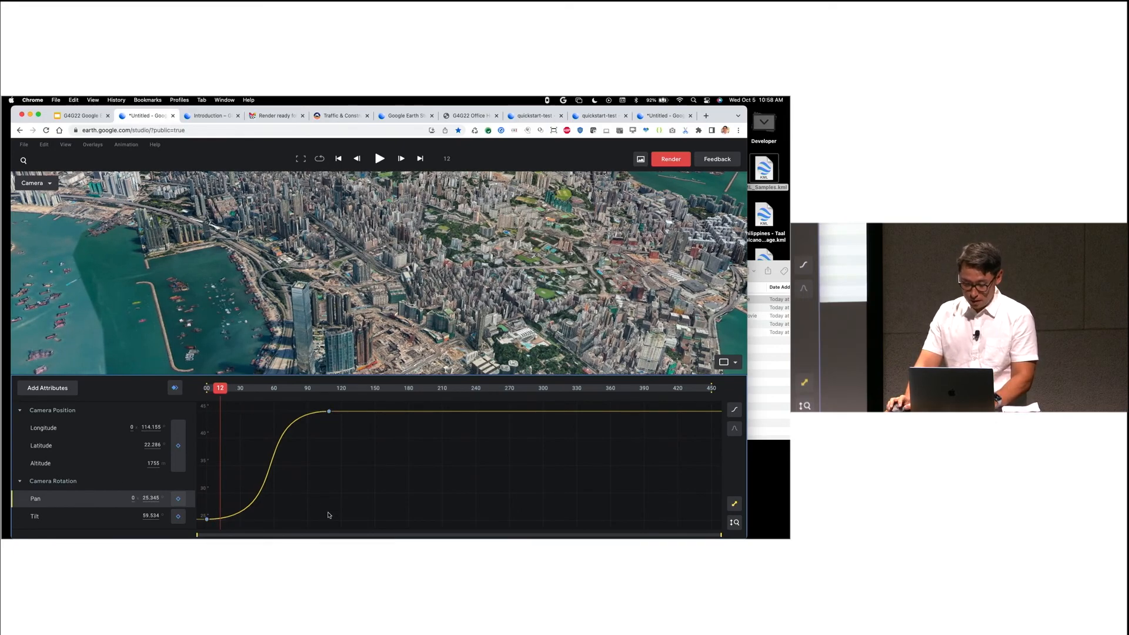
{"action": "left_click", "coordinate": [96, 499]}
{"action": "key", "text": "Delete"}
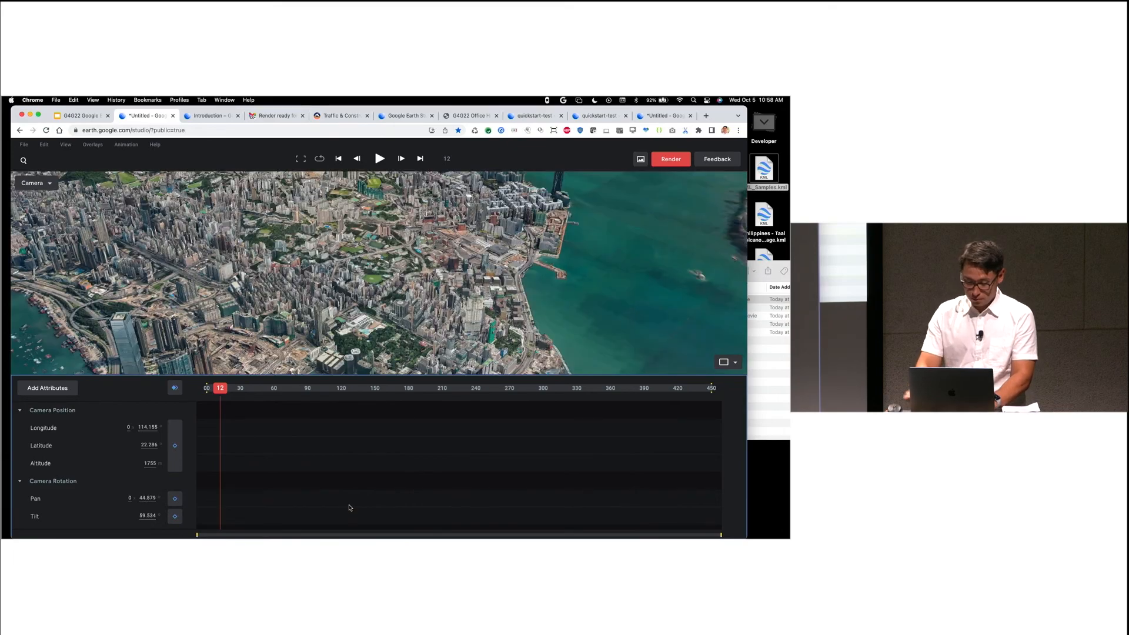
Step: Frame the Hong Kong waterfront at frame 0 with pan about 226° and tilt about 64°, and keyframe all camera attributes
{"action": "left_click_drag", "start_coordinate": [219, 388], "coordinate": [206, 389]}
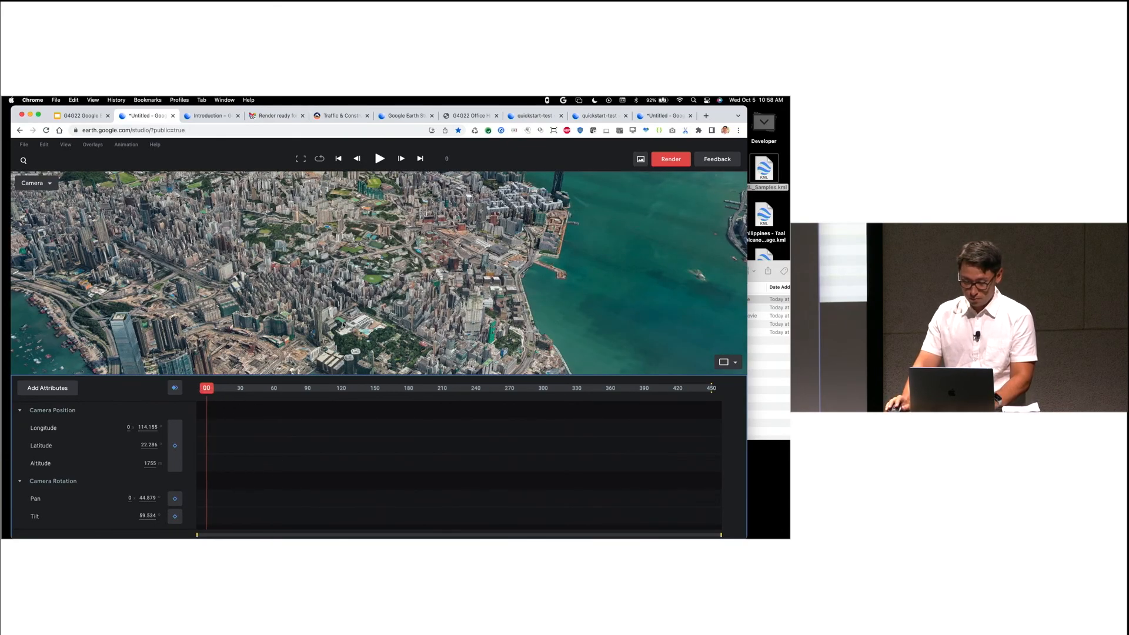
{"action": "middle_click_drag", "start_coordinate": [312, 316], "coordinate": [411, 328]}
{"action": "middle_click_drag", "start_coordinate": [429, 337], "coordinate": [389, 285]}
{"action": "scroll", "coordinate": [384, 294], "scroll_direction": "up", "scroll_amount": 5}
{"action": "scroll", "coordinate": [380, 297], "scroll_direction": "up", "scroll_amount": 5}
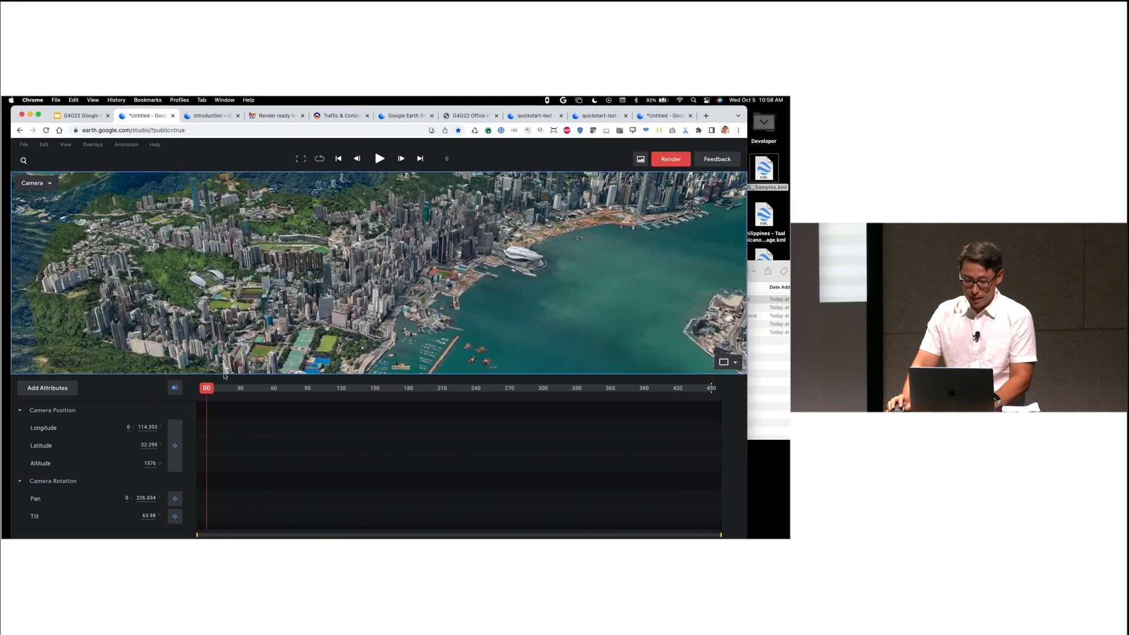
{"action": "left_click", "coordinate": [174, 388]}
Step: At frame 117, move the camera west to longitude about 114.195° and add Camera Position and Tilt keyframes
{"action": "left_click_drag", "start_coordinate": [206, 389], "coordinate": [338, 388]}
{"action": "left_click_drag", "start_coordinate": [369, 299], "coordinate": [328, 311]}
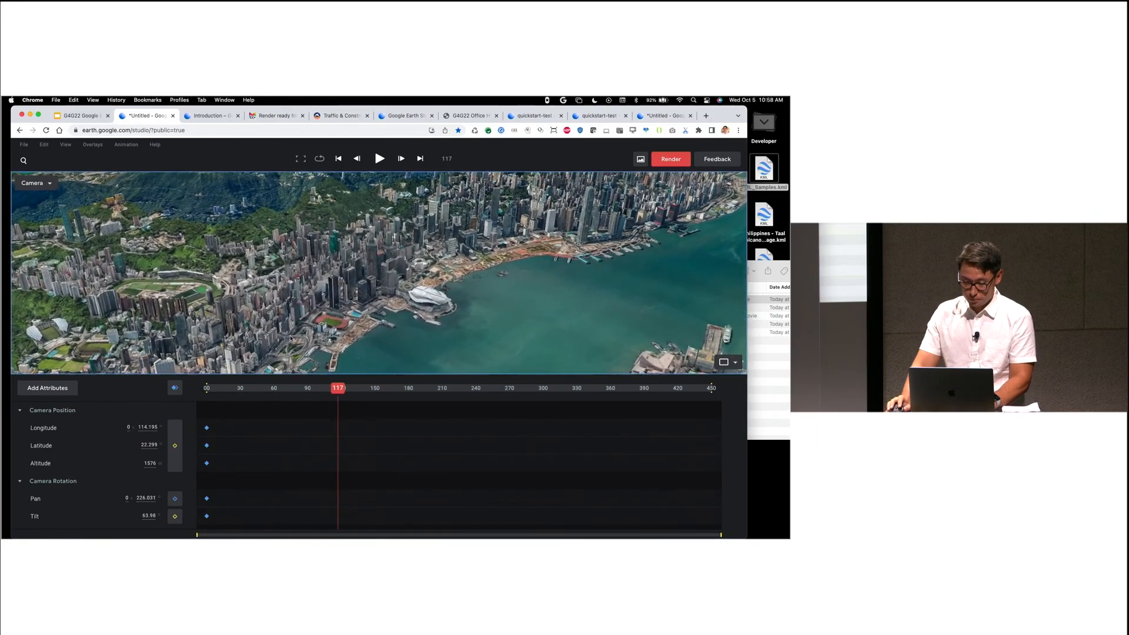
{"action": "left_click", "coordinate": [175, 446]}
{"action": "left_click", "coordinate": [175, 517]}
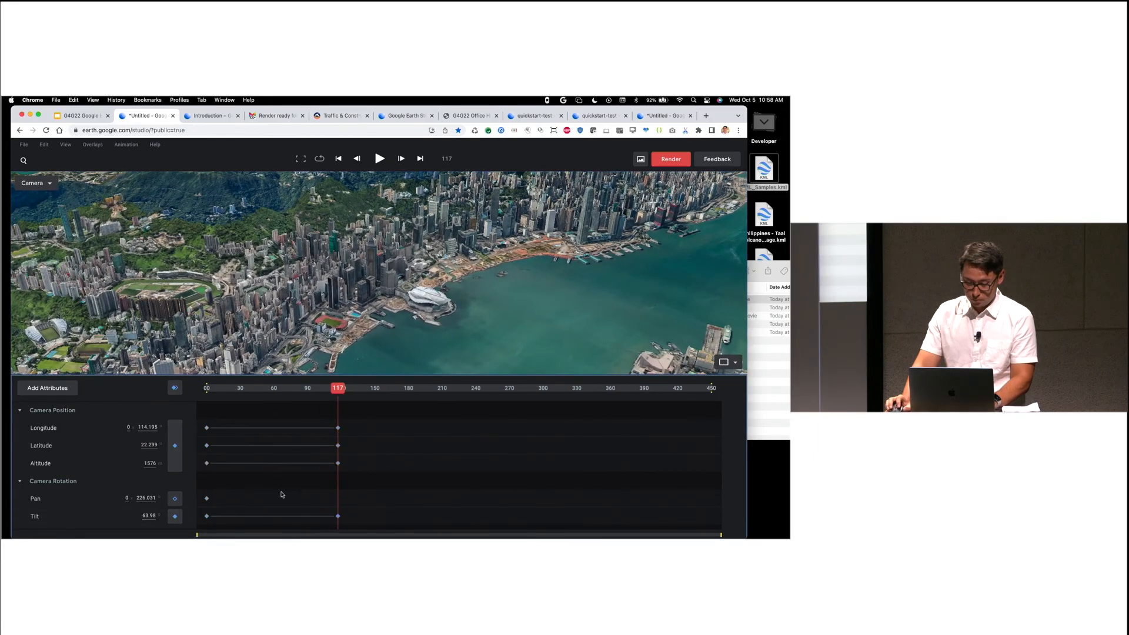
Step: Apply Auto Ease to all keyframes and show the Longitude and Latitude curves together in the curve editor
{"action": "key", "text": "super+a"}
{"action": "right_click", "coordinate": [338, 428]}
{"action": "left_click", "coordinate": [363, 441]}
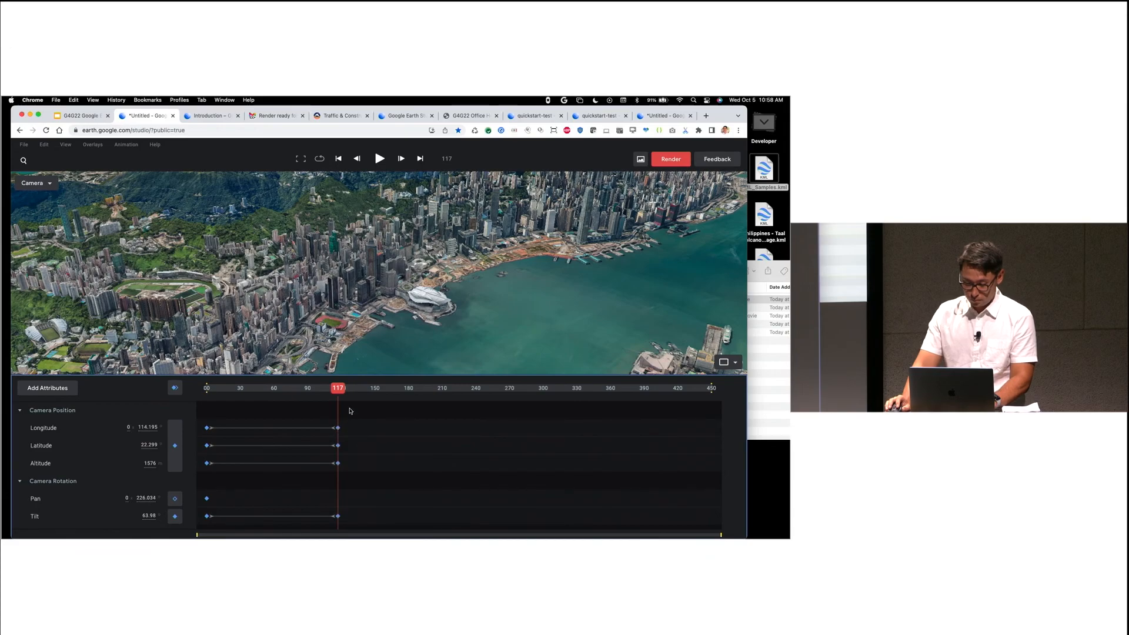
{"action": "left_click", "coordinate": [96, 430]}
{"action": "left_click", "coordinate": [104, 453], "text": "shift"}
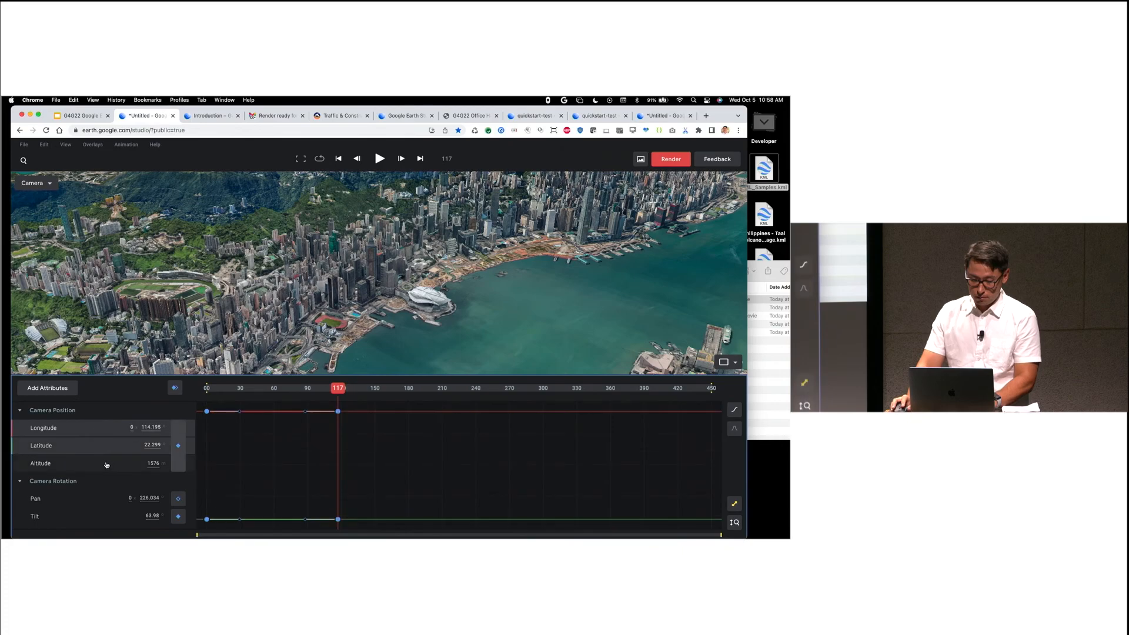
Step: Add the Altitude, Pan and Tilt curves to the Longitude and Latitude curves shown in the curve editor
{"action": "left_click", "coordinate": [107, 469], "text": "shift"}
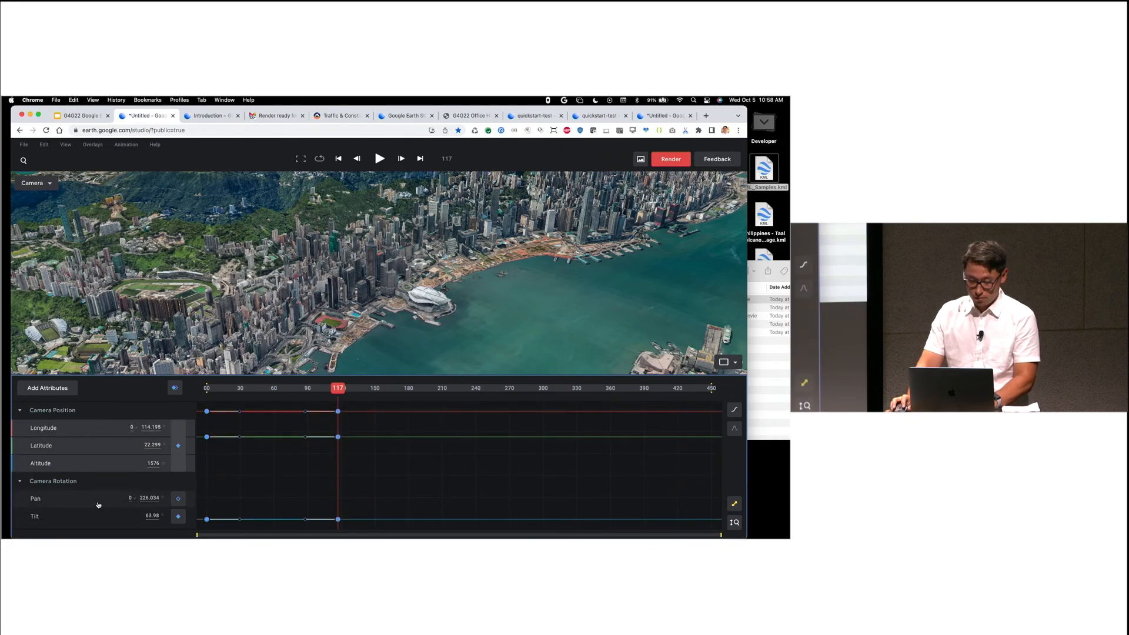
{"action": "left_click", "coordinate": [98, 504], "text": "shift"}
{"action": "left_click", "coordinate": [99, 518], "text": "shift"}
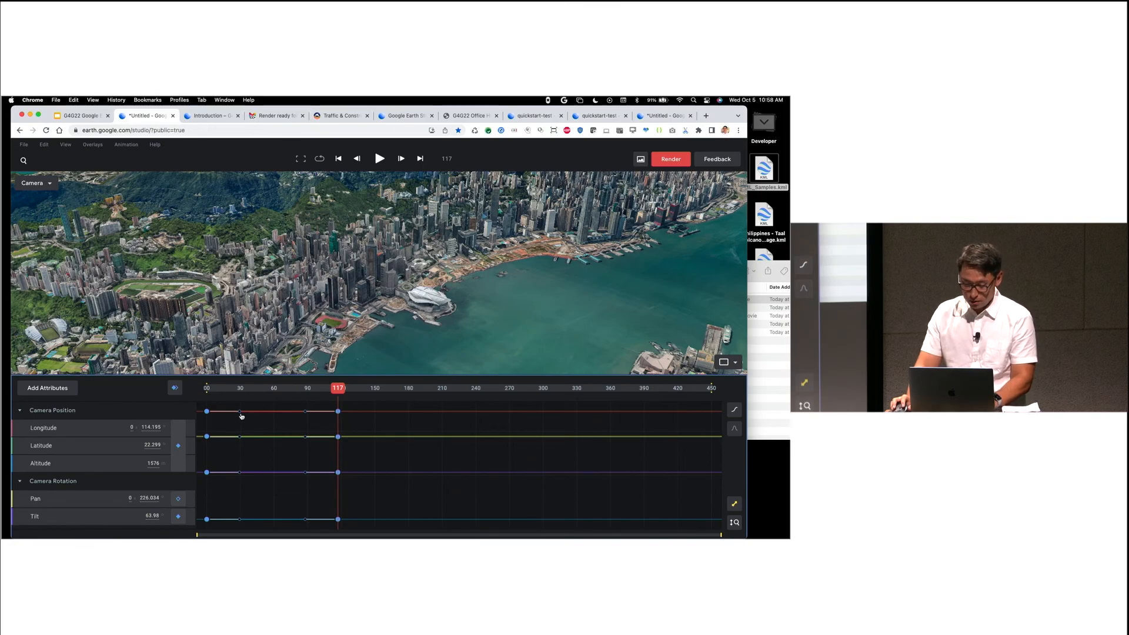
Step: Lengthen the easing handles of all keyframes together, pulling the outgoing handles to about frame 47 and the incoming ones to about frame 63
{"action": "left_click_drag", "start_coordinate": [241, 413], "coordinate": [262, 417]}
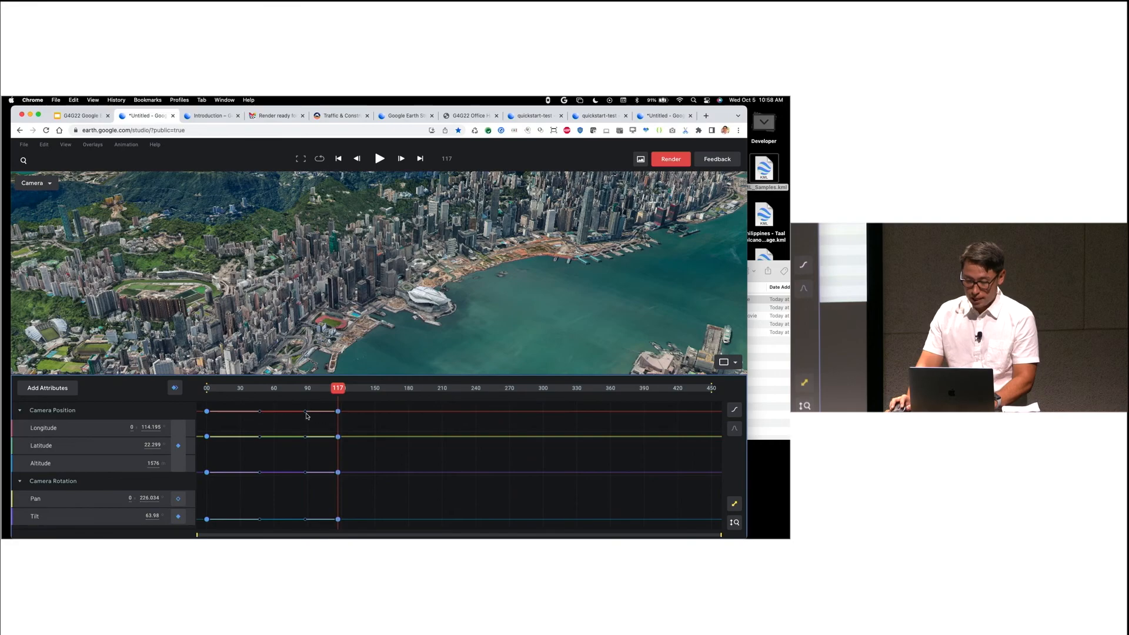
{"action": "left_click", "coordinate": [306, 414]}
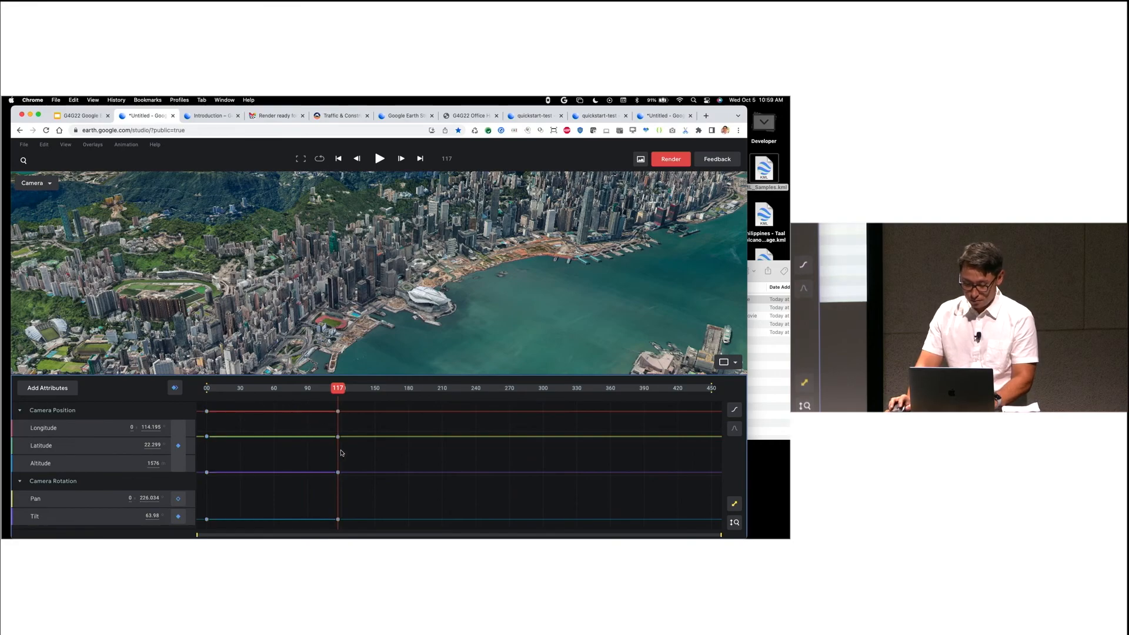
{"action": "left_click", "coordinate": [735, 411]}
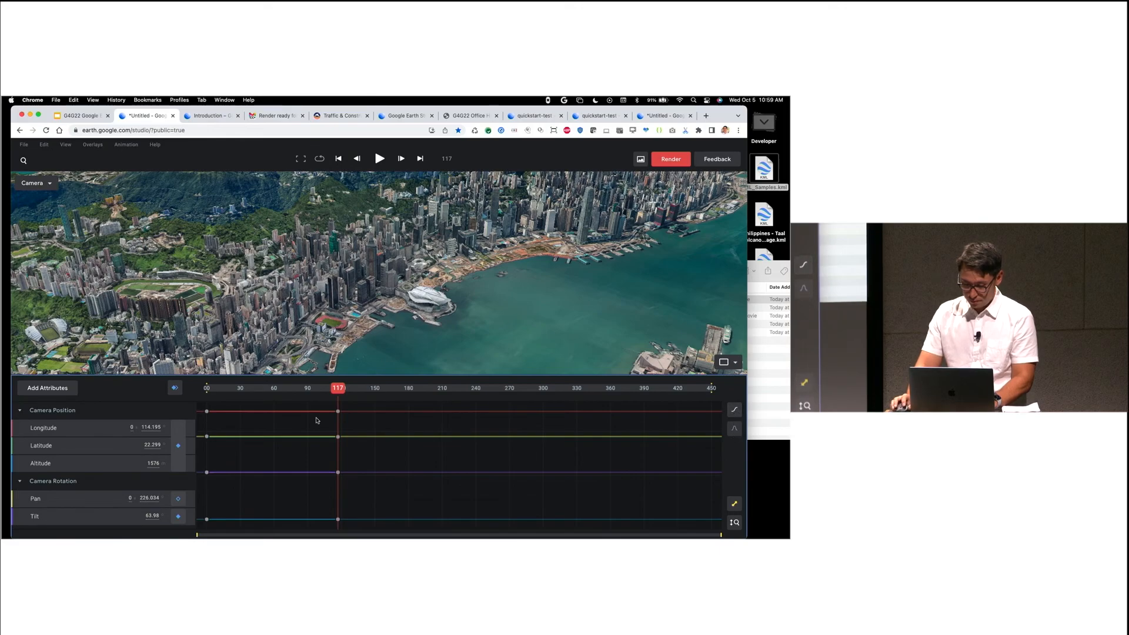
{"action": "key", "text": "super+a"}
{"action": "right_click", "coordinate": [338, 412]}
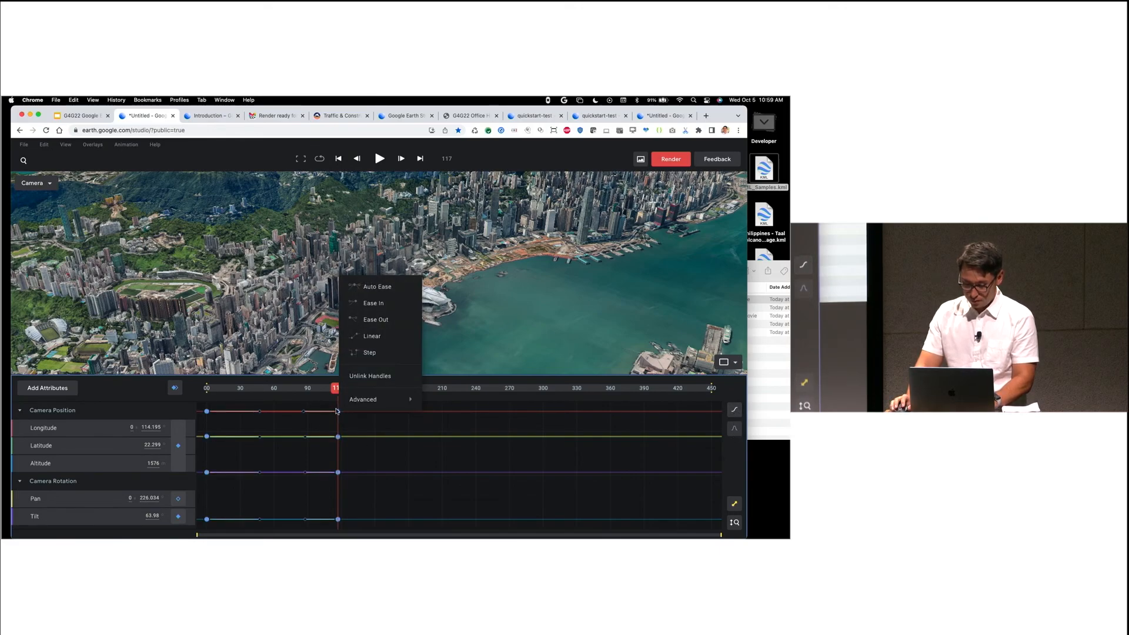
{"action": "left_click", "coordinate": [282, 418]}
{"action": "key", "text": "super+a"}
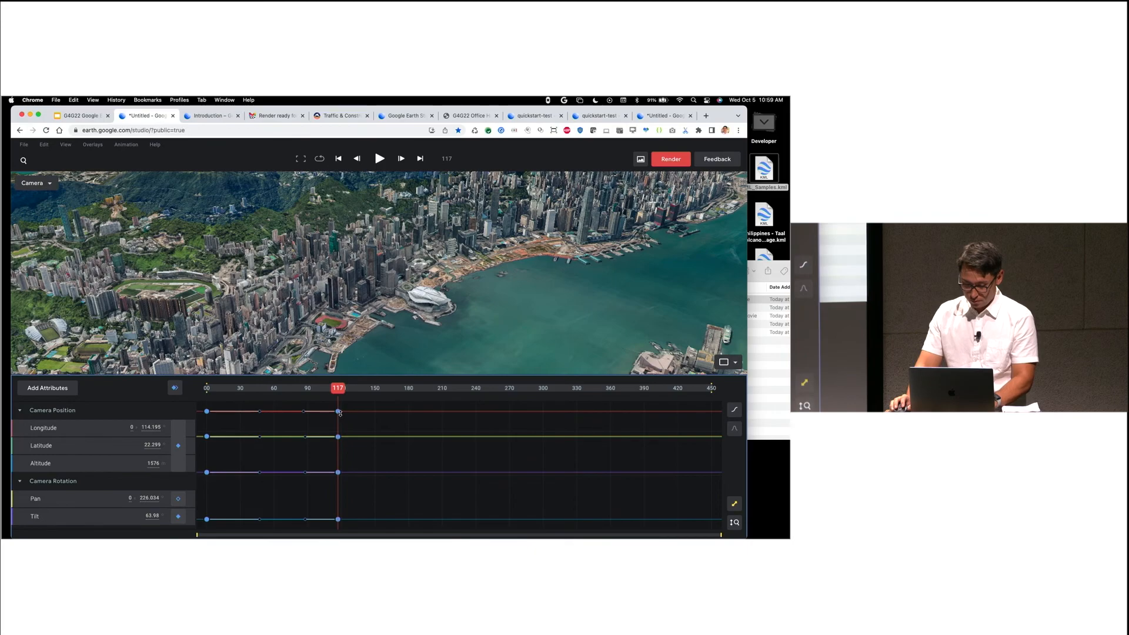
{"action": "left_click_drag", "start_coordinate": [305, 413], "coordinate": [278, 412]}
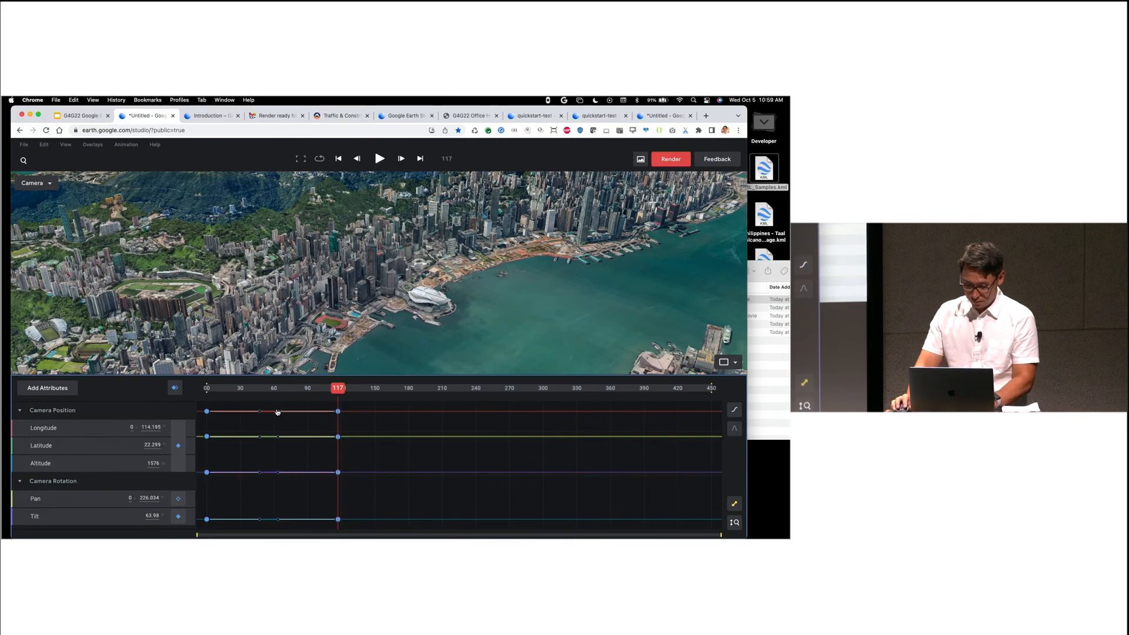
Step: Play the eased camera move from frame 0 to review it
{"action": "scroll", "coordinate": [361, 483], "scroll_direction": "down", "scroll_amount": 2}
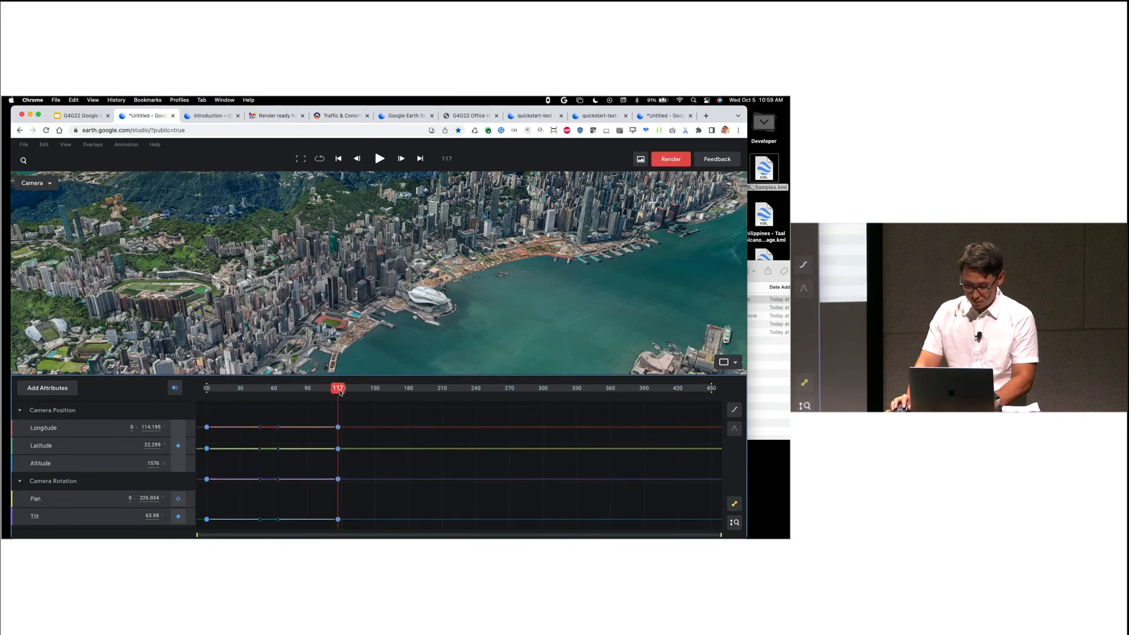
{"action": "key", "text": "Home"}
{"action": "key", "text": "space"}
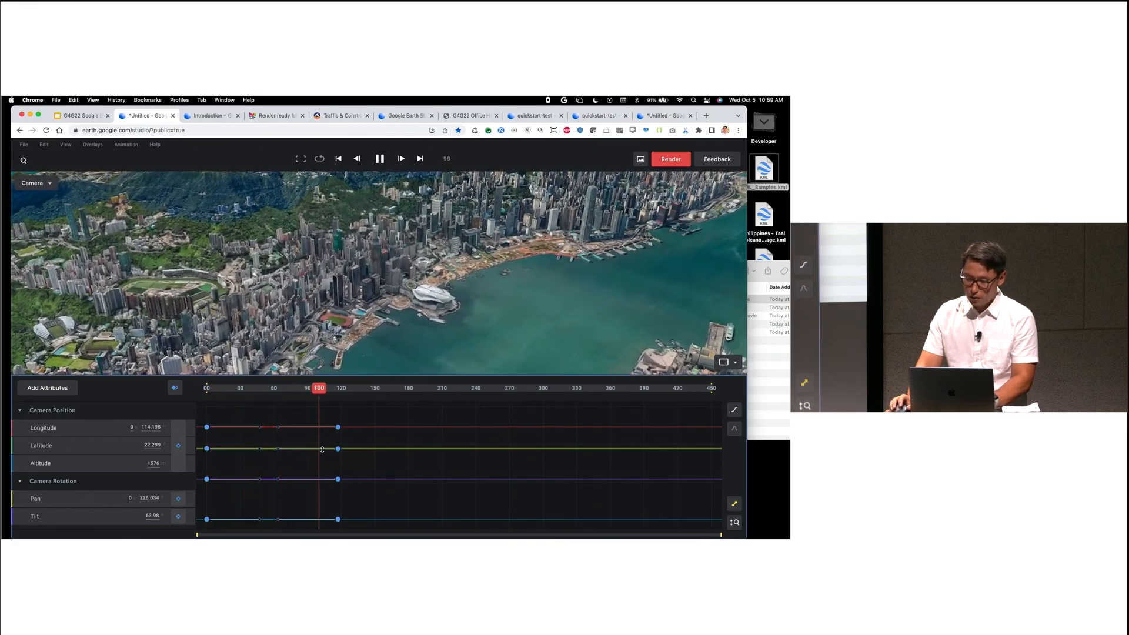
{"action": "key", "text": "space"}
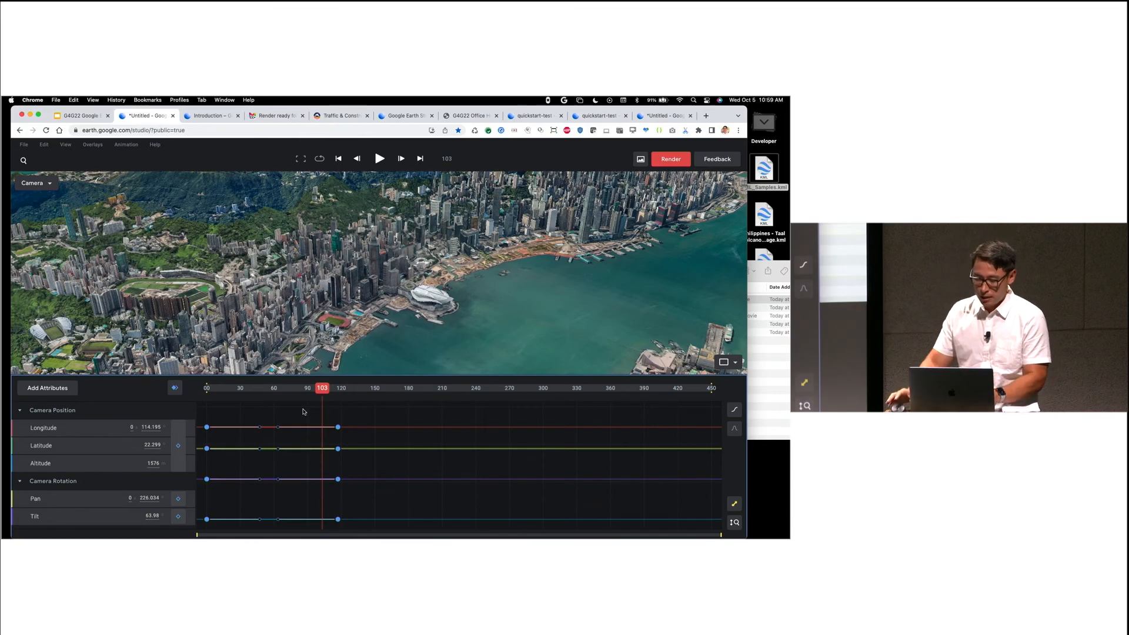
Step: Leave the curve editor, delete all camera keyframes and return the playhead to frame 0
{"action": "double_click", "coordinate": [79, 437]}
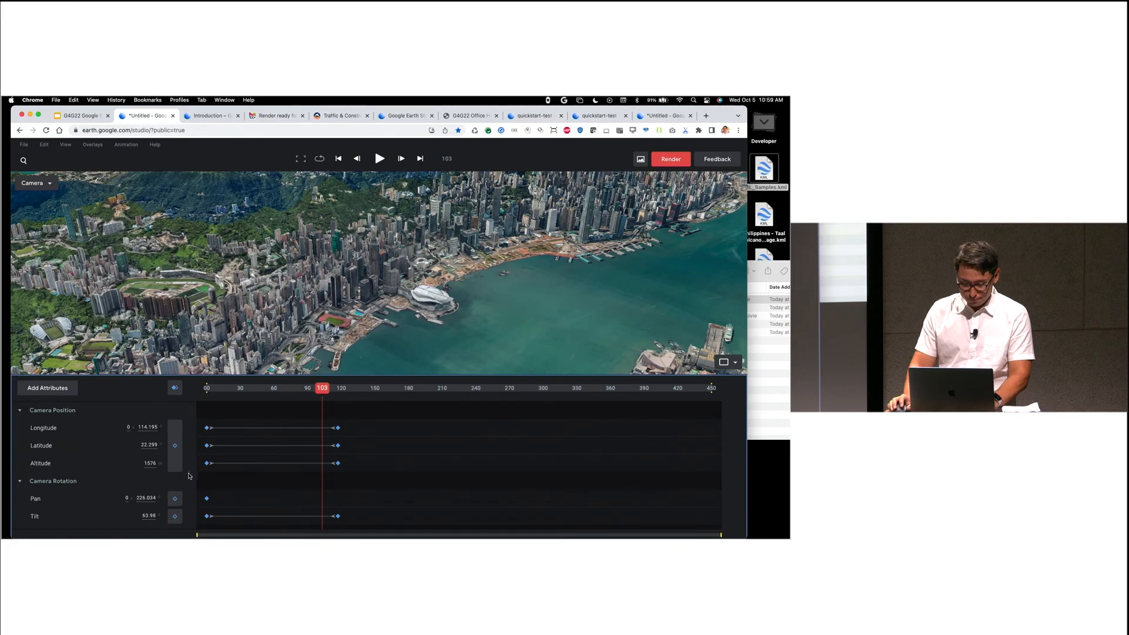
{"action": "key", "text": "Delete"}
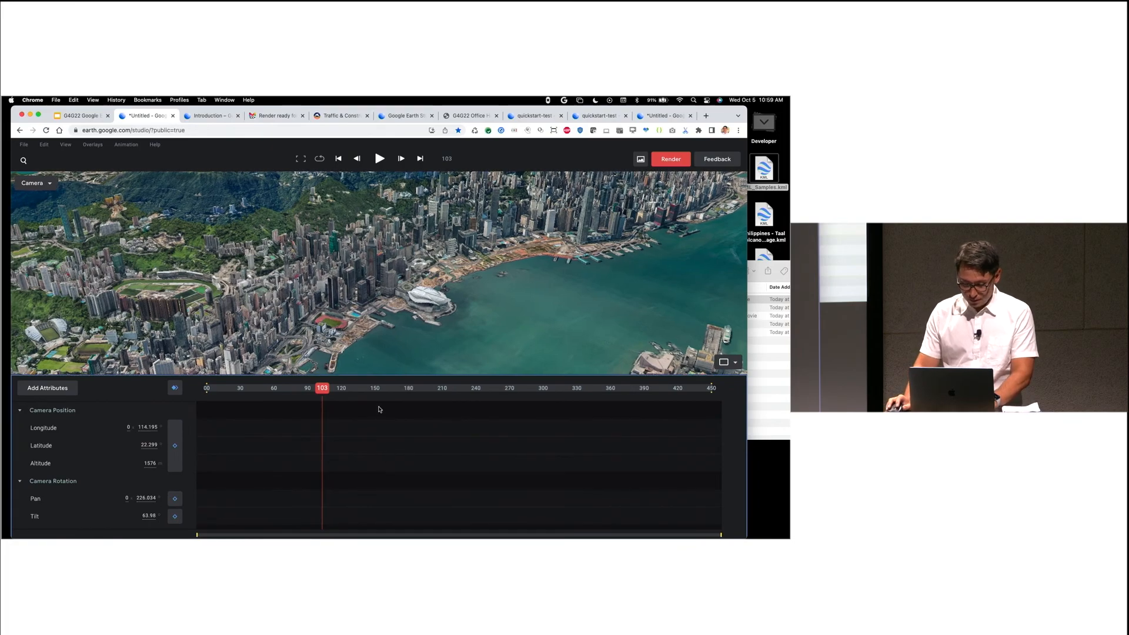
{"action": "left_click_drag", "start_coordinate": [322, 389], "coordinate": [160, 387]}
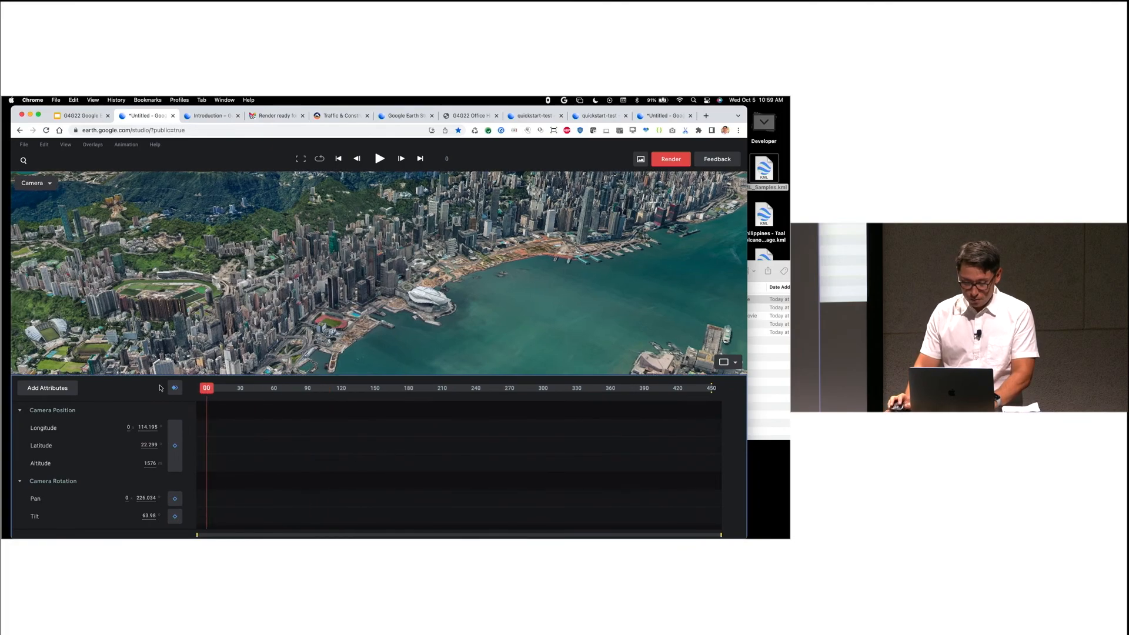
Step: Search for Madison Square Garden and move the camera there
{"action": "left_click", "coordinate": [59, 391]}
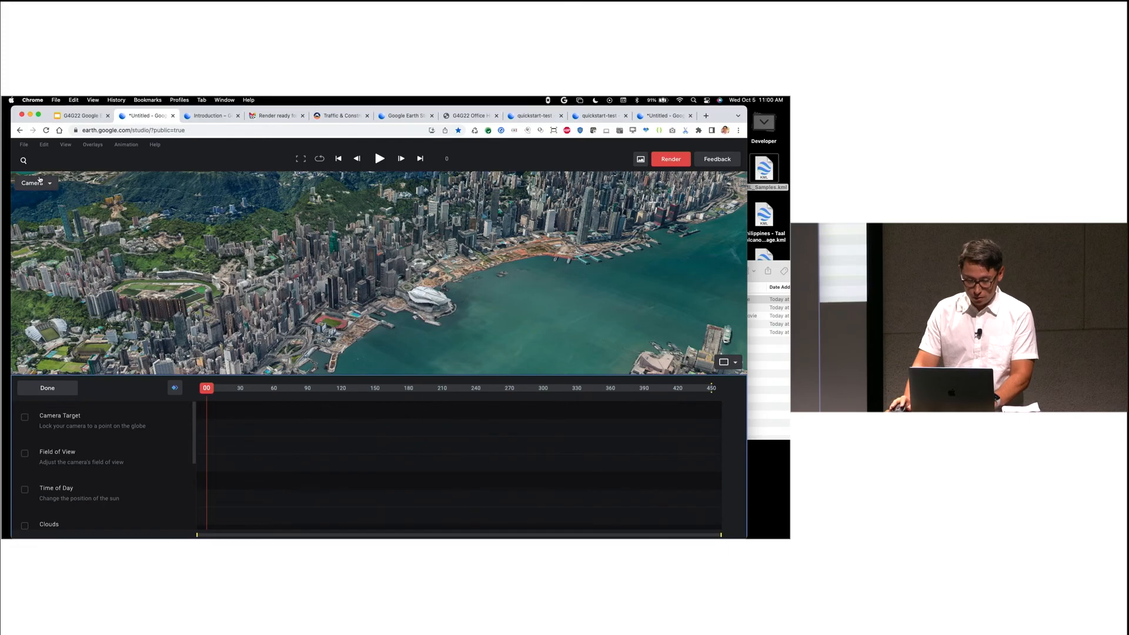
{"action": "left_click", "coordinate": [25, 160]}
{"action": "type", "text": "Madison"}
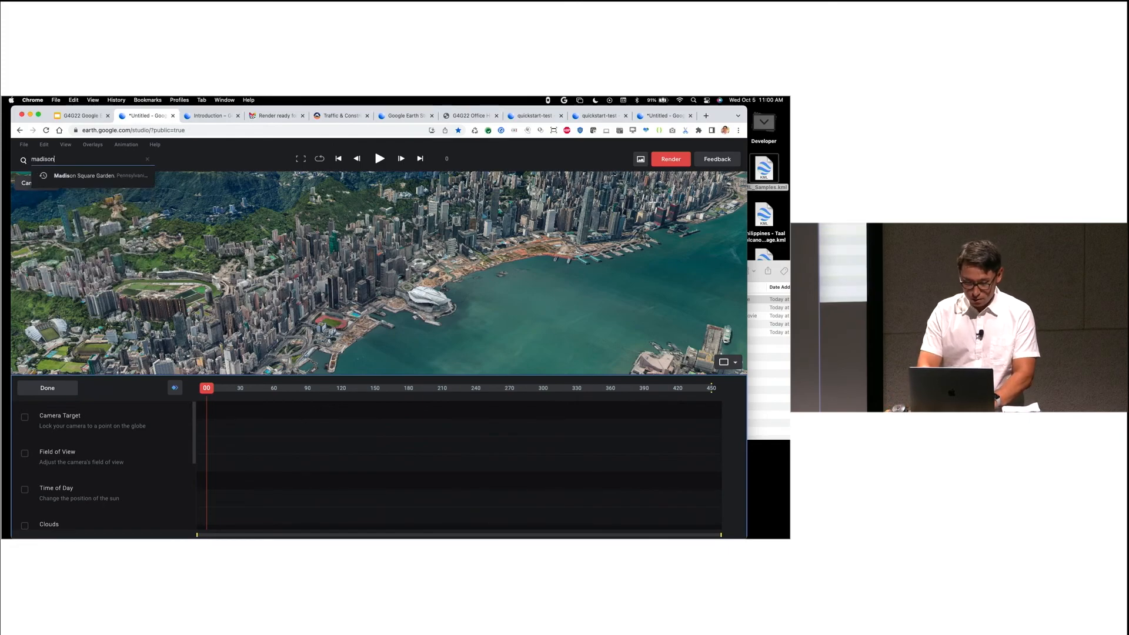
{"action": "key", "text": "Down"}
{"action": "key", "text": "Return"}
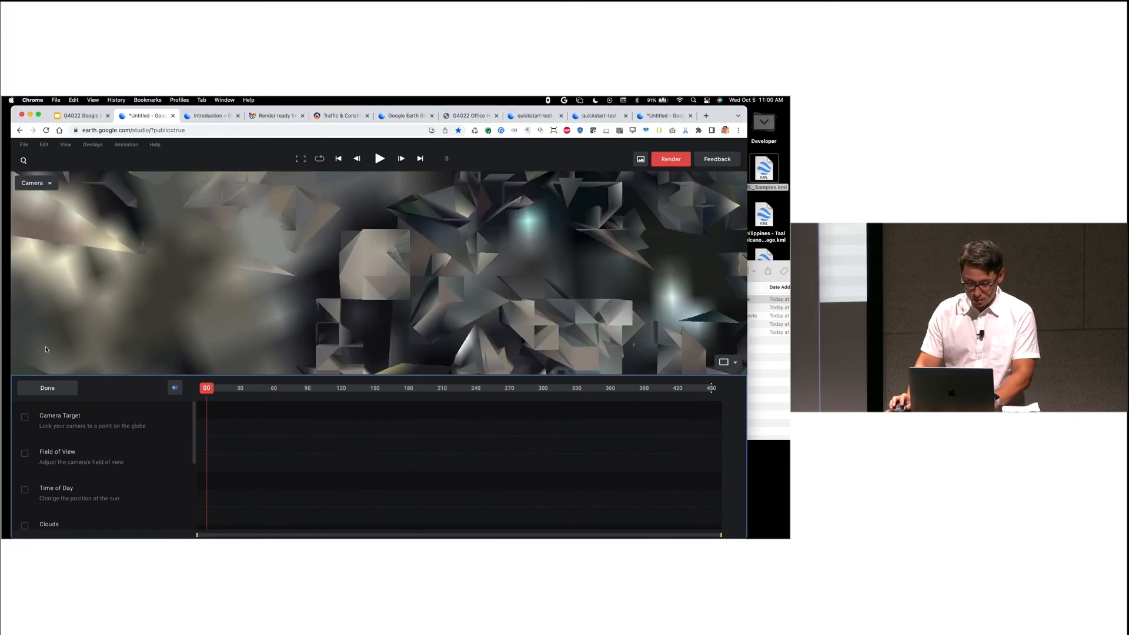
{"action": "left_click", "coordinate": [40, 388]}
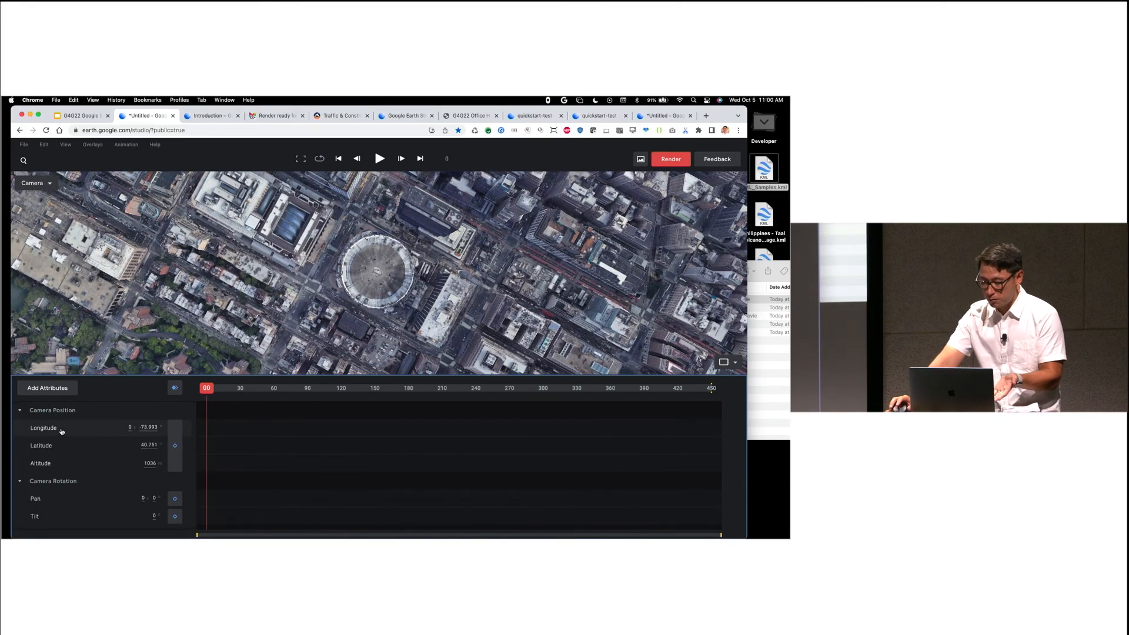
{"action": "left_click", "coordinate": [51, 389]}
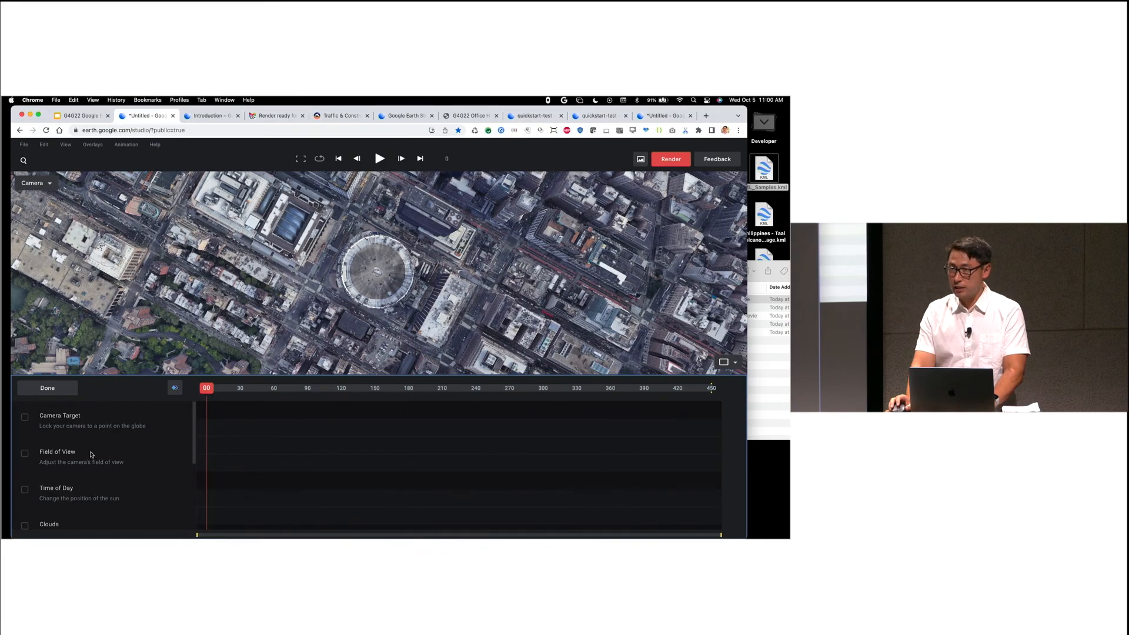
{"action": "left_click", "coordinate": [25, 417]}
{"action": "left_click", "coordinate": [48, 387]}
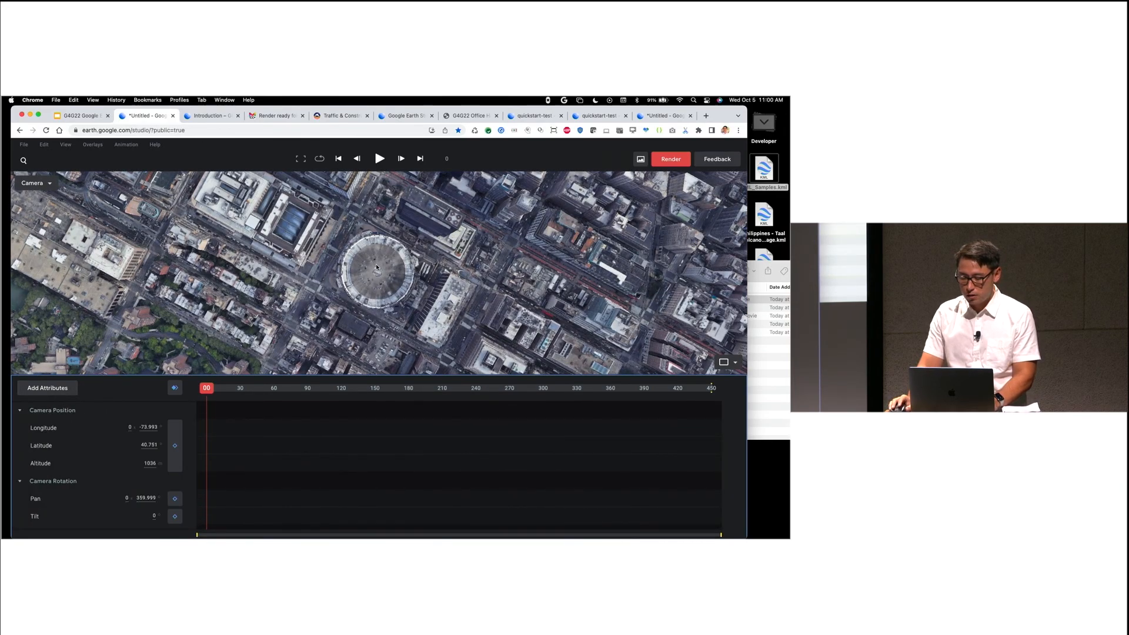
{"action": "left_click", "coordinate": [48, 387]}
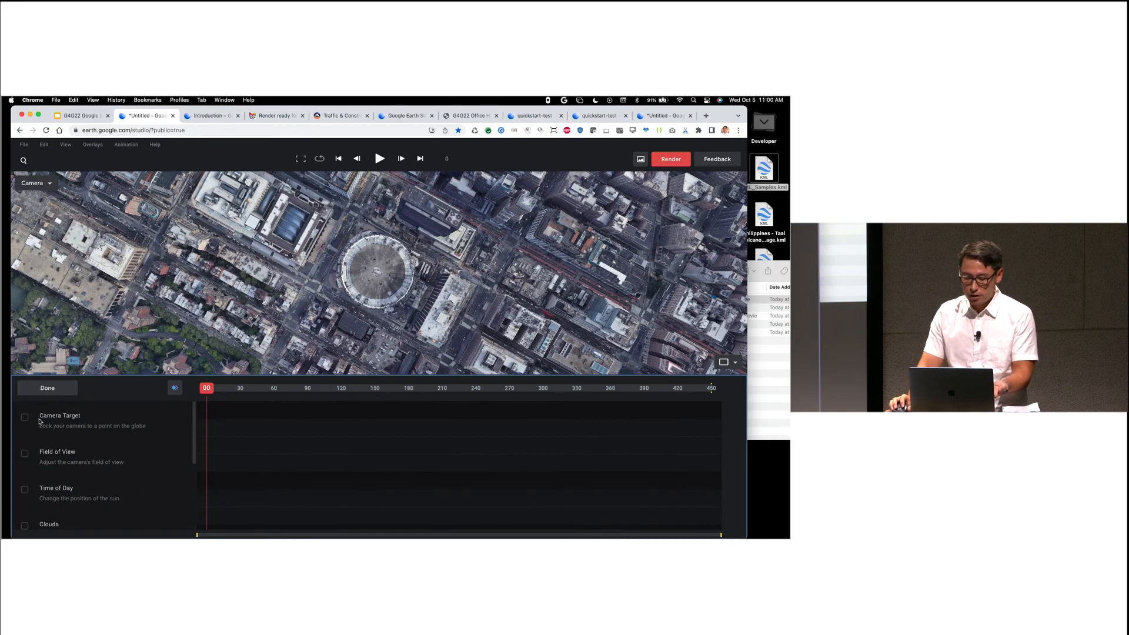
{"action": "left_click", "coordinate": [47, 387]}
Step: Set a camera target on the round roof of Madison Square Garden and keyframe all attributes at frame 0
{"action": "right_click", "coordinate": [380, 267]}
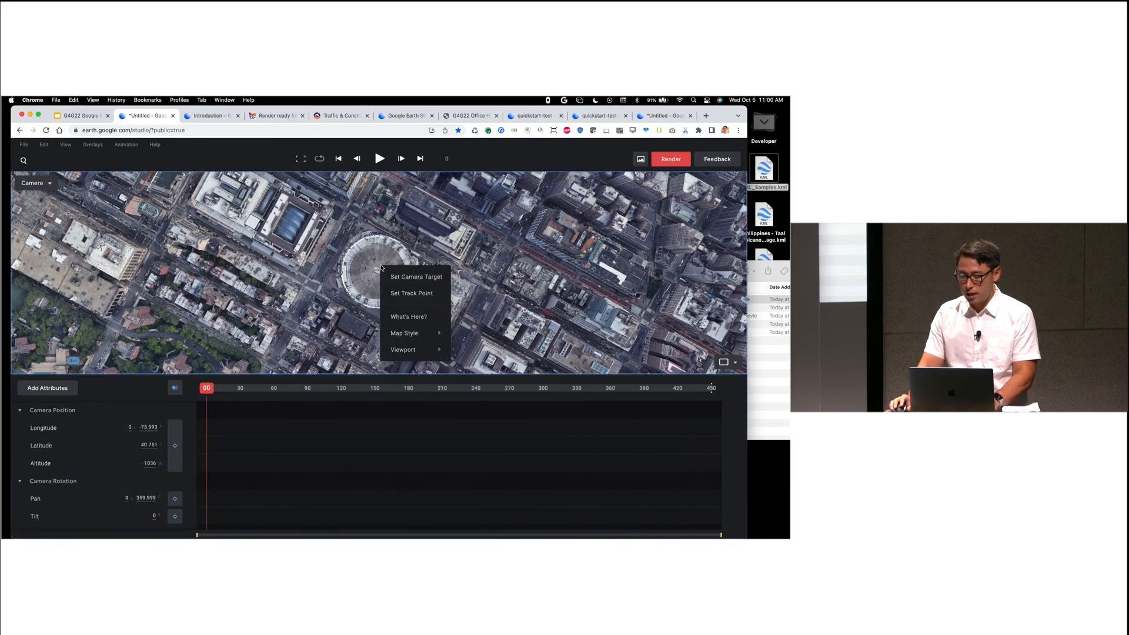
{"action": "left_click", "coordinate": [415, 279]}
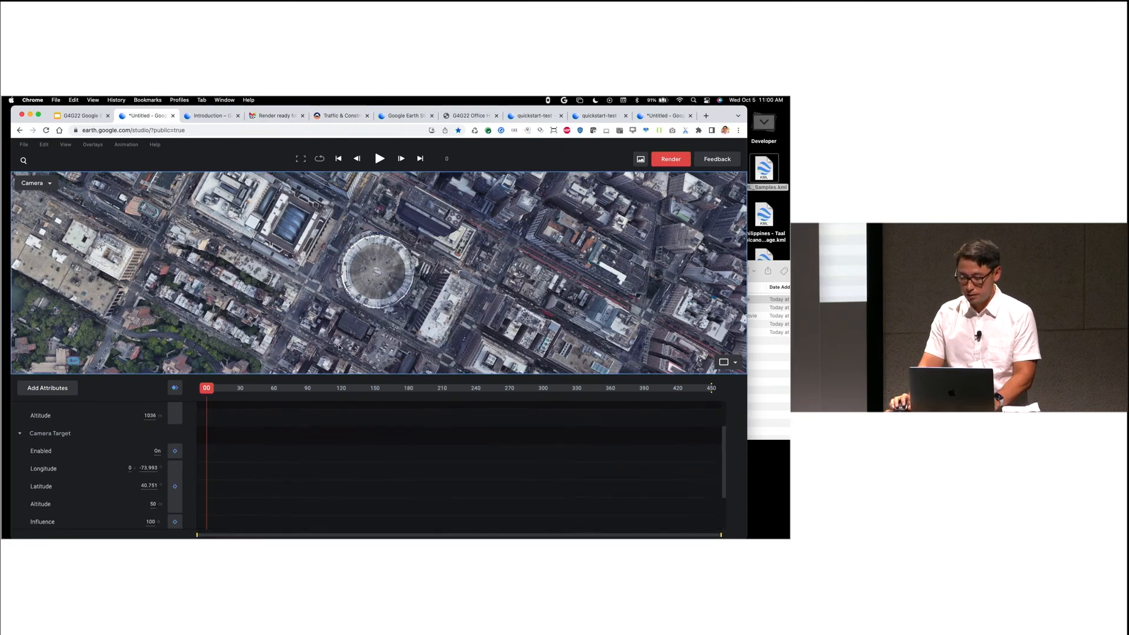
{"action": "scroll", "coordinate": [179, 406], "scroll_direction": "up", "scroll_amount": 1}
{"action": "left_click", "coordinate": [176, 388]}
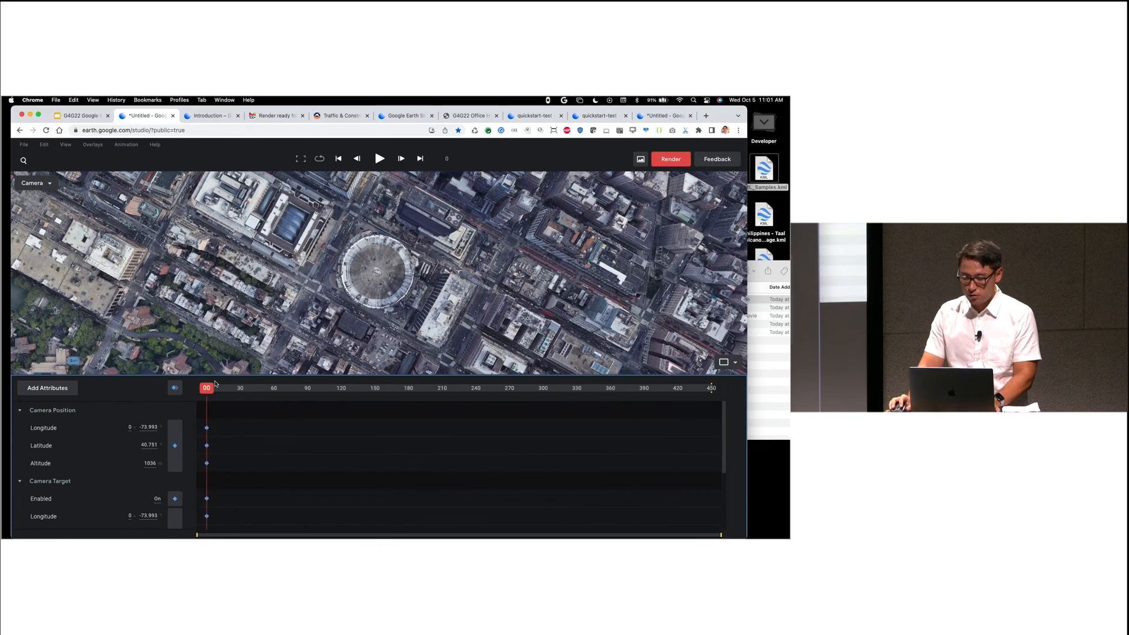
Step: At frame 154, move the camera to about longitude -73.989°, latitude 40.746° and altitude 1307 m, and keyframe Camera Position, Pan and Tilt
{"action": "left_click_drag", "start_coordinate": [213, 393], "coordinate": [380, 389]}
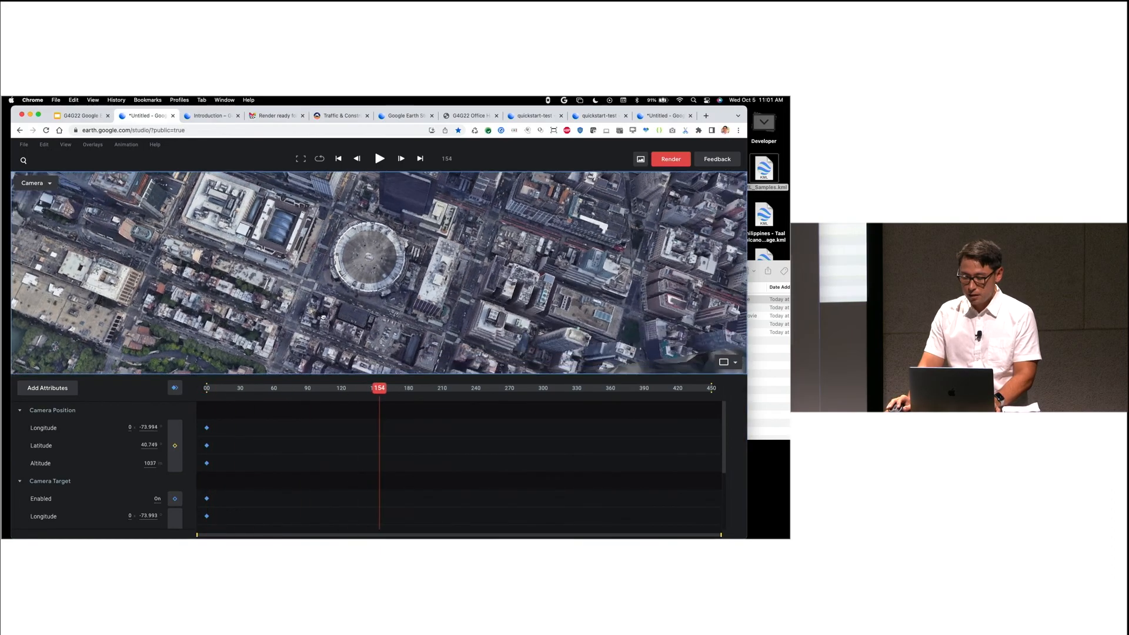
{"action": "scroll", "coordinate": [339, 302], "scroll_direction": "down", "scroll_amount": 5}
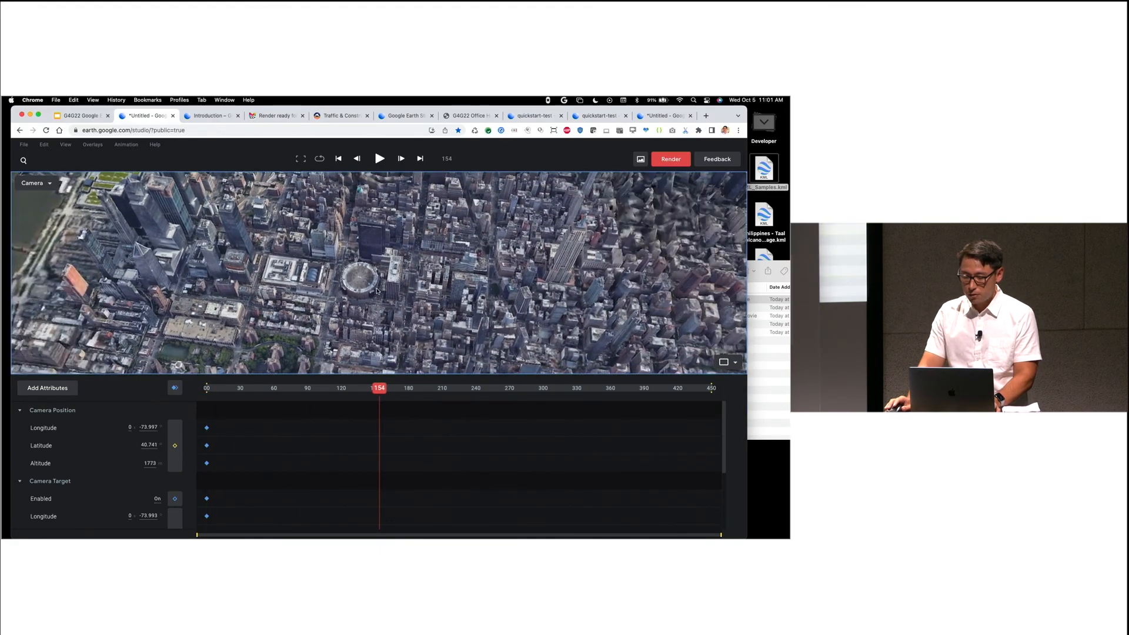
{"action": "scroll", "coordinate": [386, 294], "scroll_direction": "up", "scroll_amount": 2}
{"action": "middle_click_drag", "start_coordinate": [385, 293], "coordinate": [374, 265]}
{"action": "left_click_drag", "start_coordinate": [374, 265], "coordinate": [305, 282]}
{"action": "scroll", "coordinate": [151, 444], "scroll_direction": "down", "scroll_amount": 1}
{"action": "scroll", "coordinate": [150, 444], "scroll_direction": "down", "scroll_amount": 4}
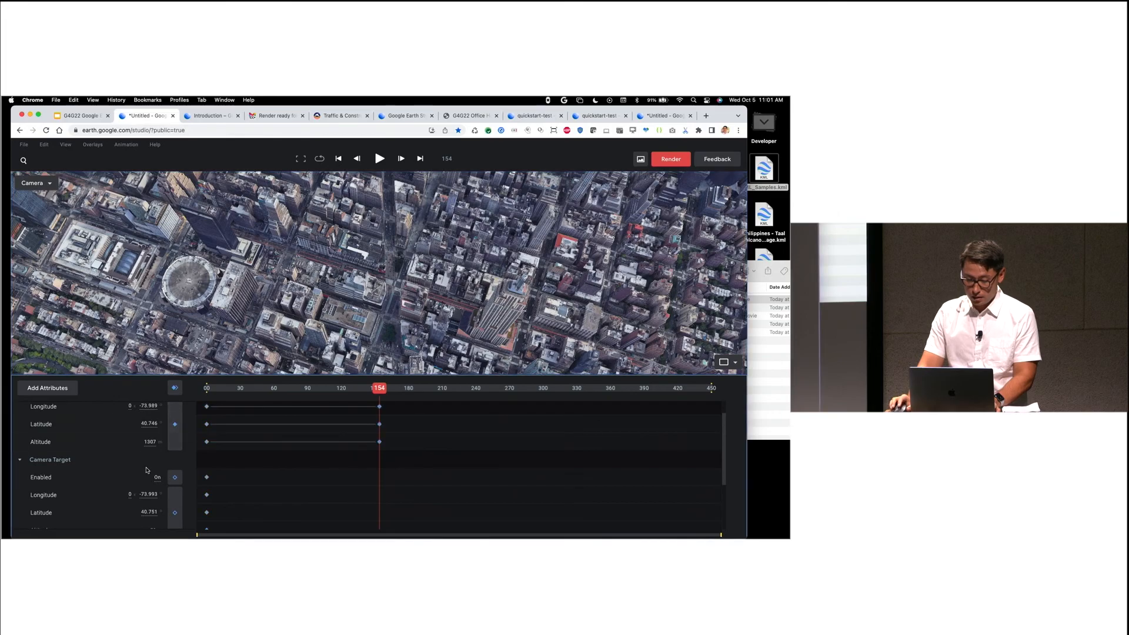
{"action": "left_click", "coordinate": [174, 499]}
{"action": "left_click", "coordinate": [175, 516]}
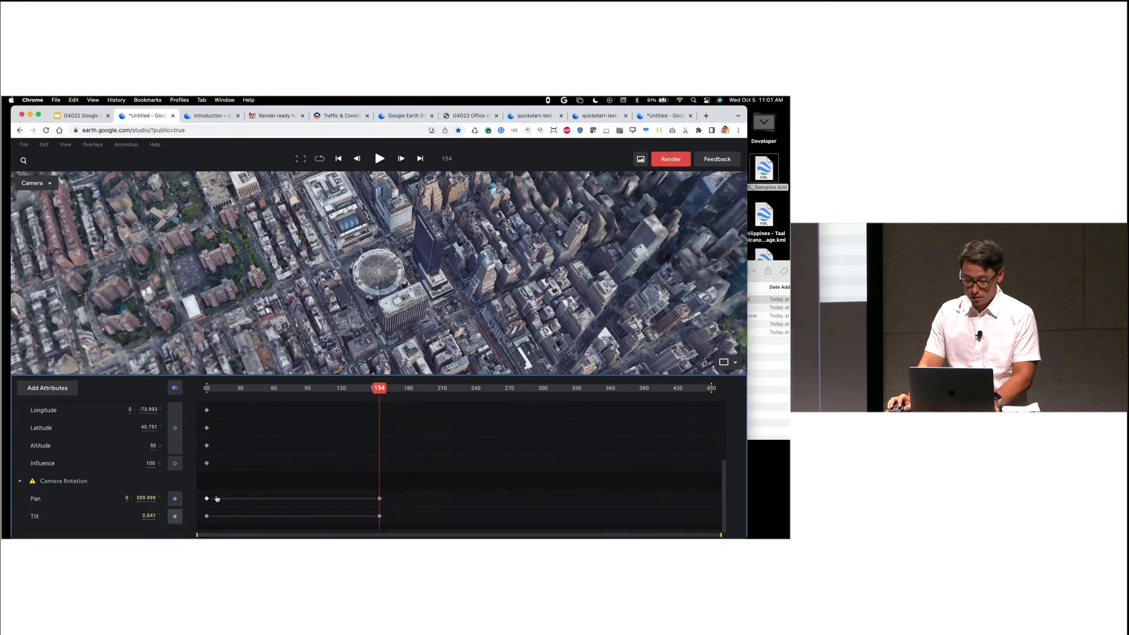
Step: Play and scrub the Madison Square Garden move to check how the camera target holds the framing
{"action": "left_click_drag", "start_coordinate": [379, 388], "coordinate": [204, 393]}
{"action": "key", "text": "space"}
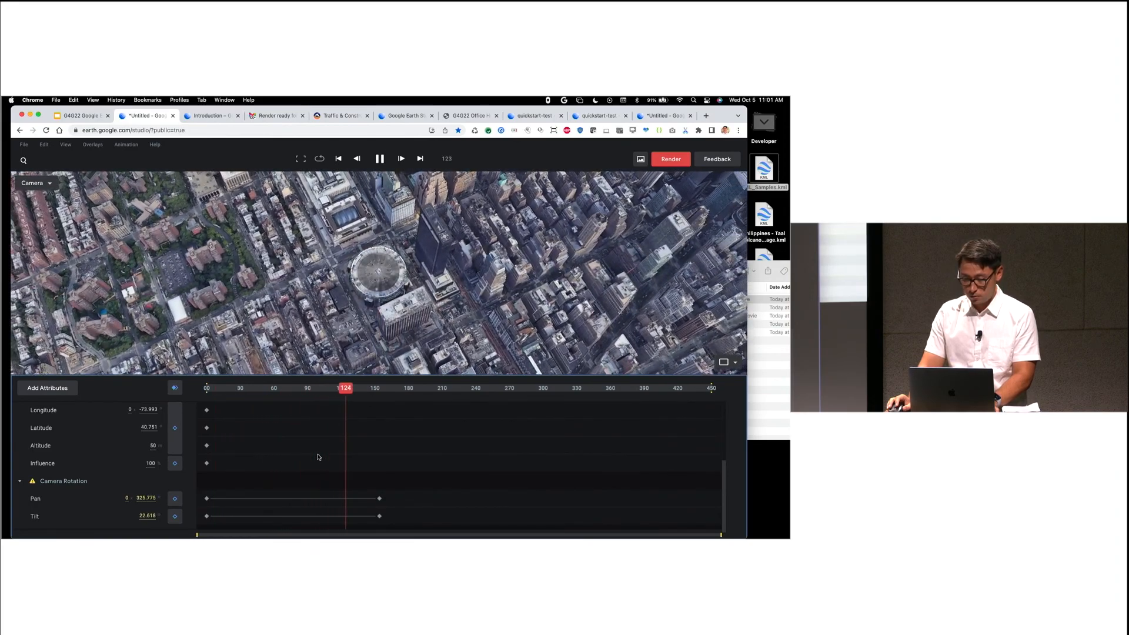
{"action": "key", "text": "space"}
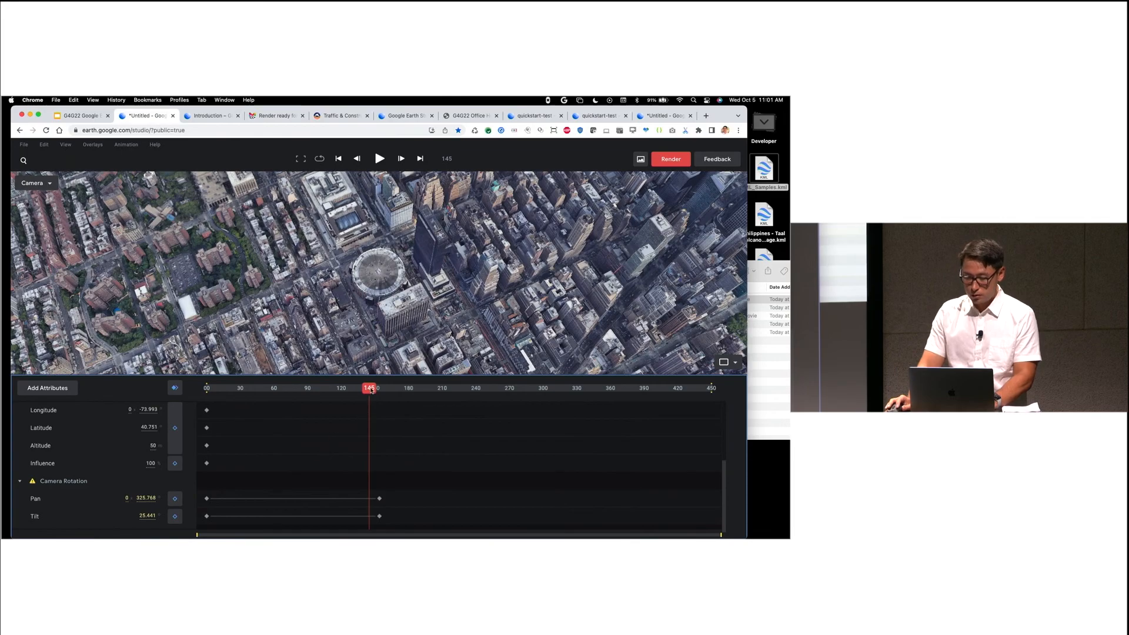
{"action": "left_click_drag", "start_coordinate": [370, 390], "coordinate": [206, 390]}
{"action": "key", "text": "space"}
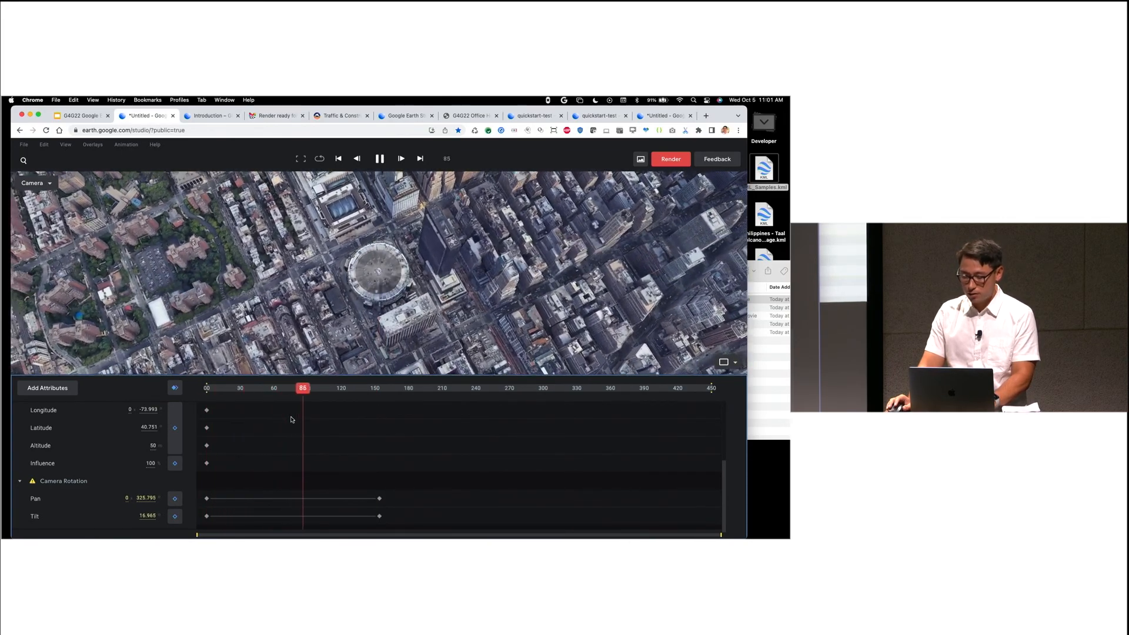
{"action": "key", "text": "space"}
{"action": "left_click_drag", "start_coordinate": [323, 388], "coordinate": [371, 396]}
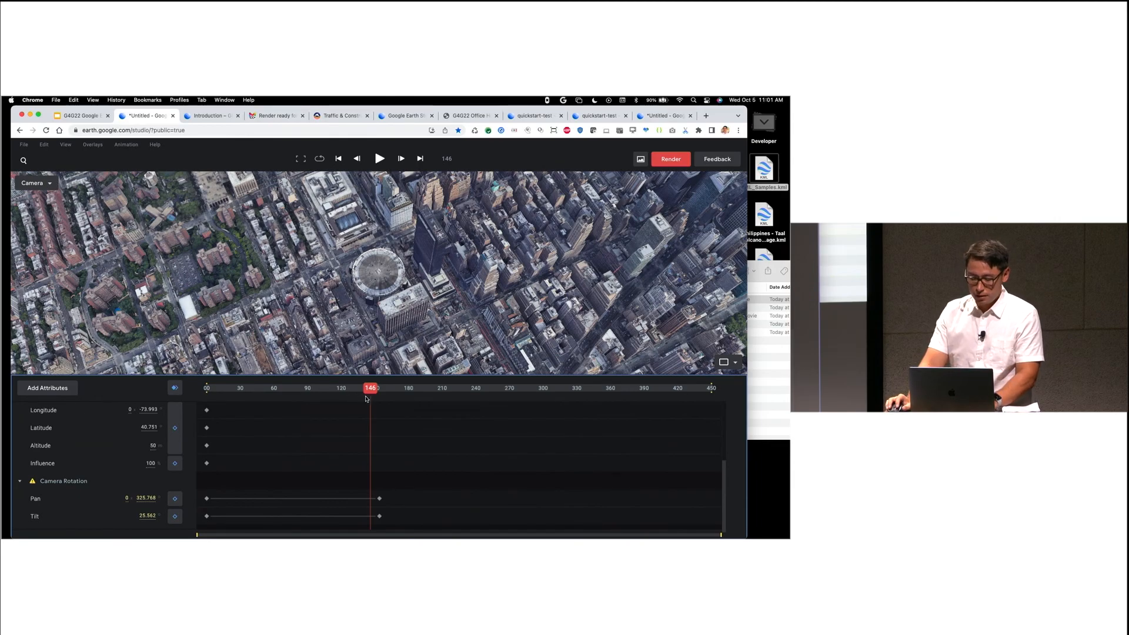
{"action": "left_click_drag", "start_coordinate": [368, 391], "coordinate": [222, 389]}
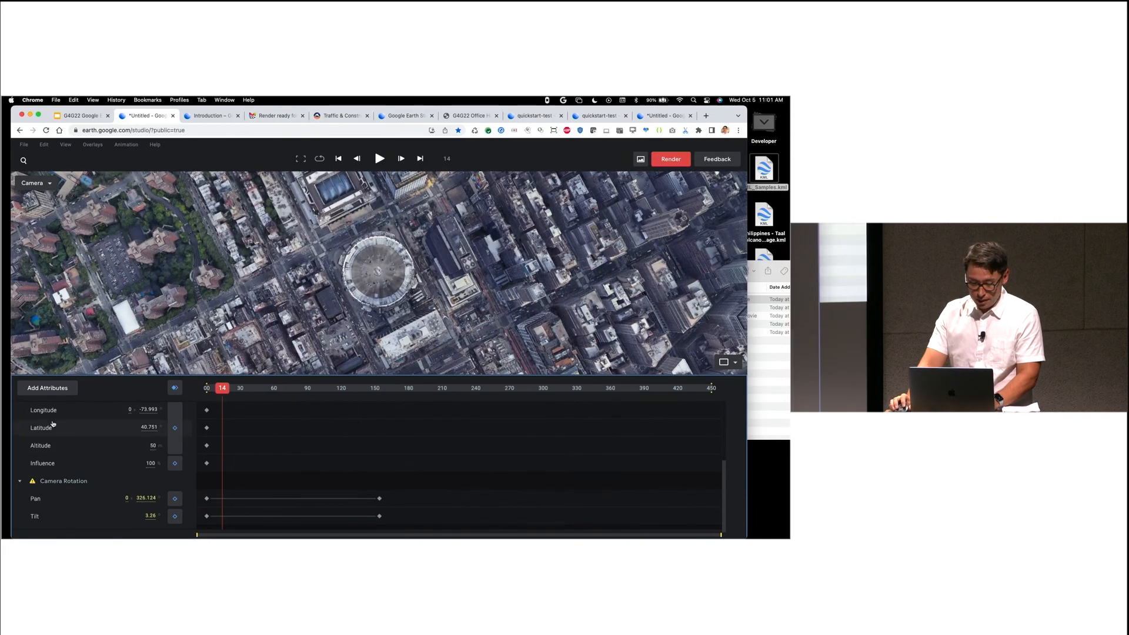
Step: Delete all keyframes and remove the Camera Target attribute
{"action": "left_click", "coordinate": [47, 387]}
{"action": "key", "text": "Delete"}
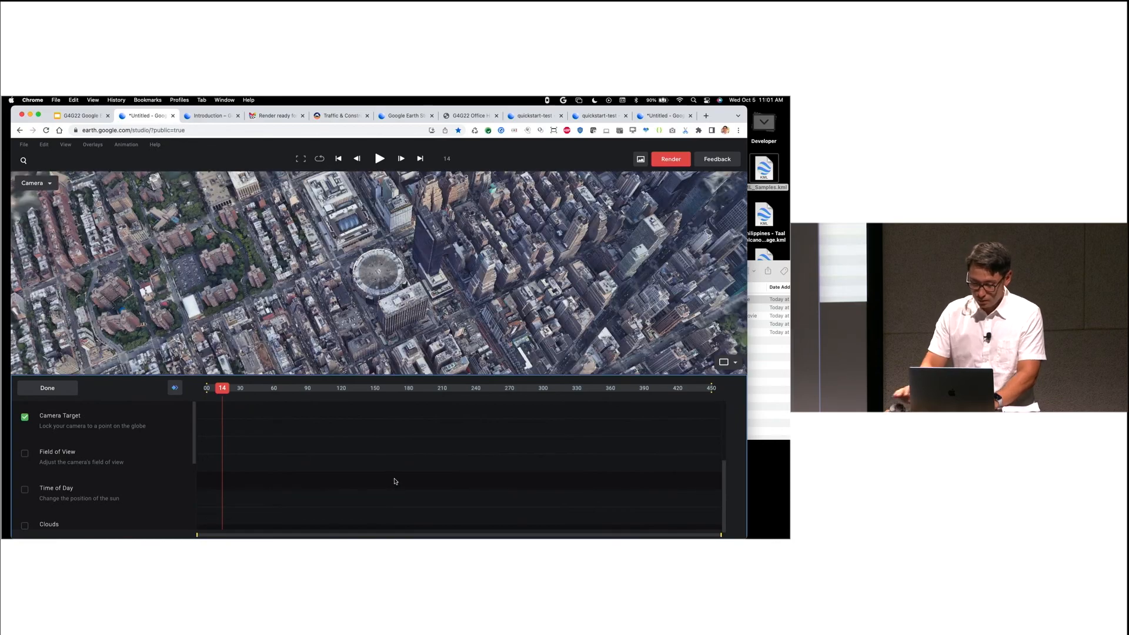
{"action": "left_click", "coordinate": [25, 419]}
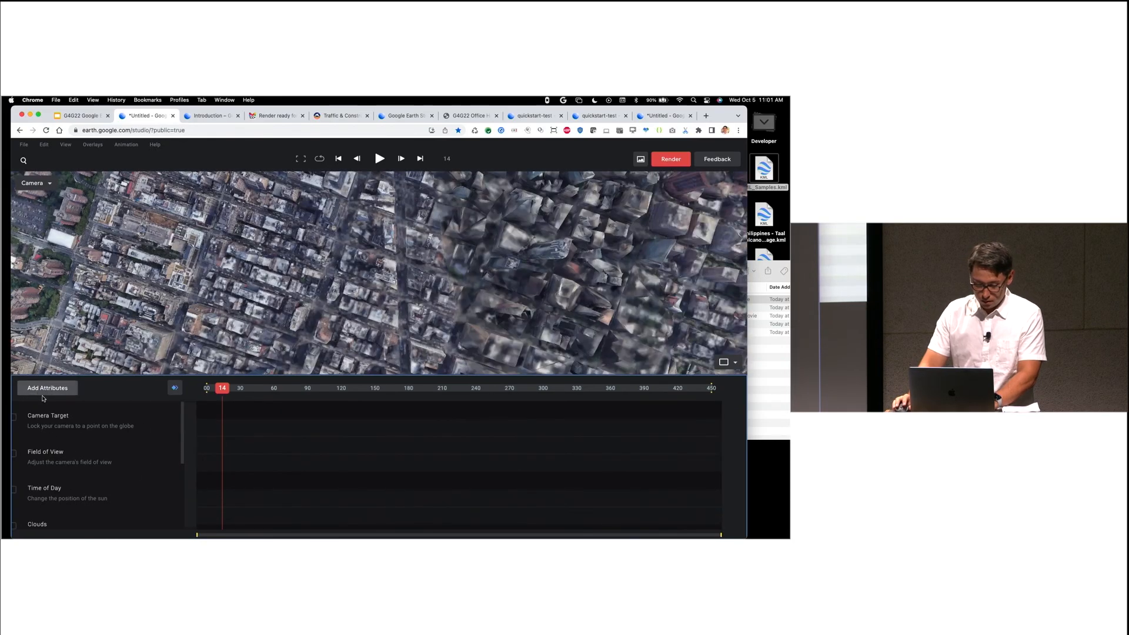
Step: Search for Mt Shasta and, at frame 0, frame the peak from about longitude -122.464°, latitude 41.147°, altitude 4688 m and tilt 82.093°
{"action": "left_click", "coordinate": [48, 389]}
{"action": "left_click", "coordinate": [23, 161]}
{"action": "type", "text": "mt fuji"}
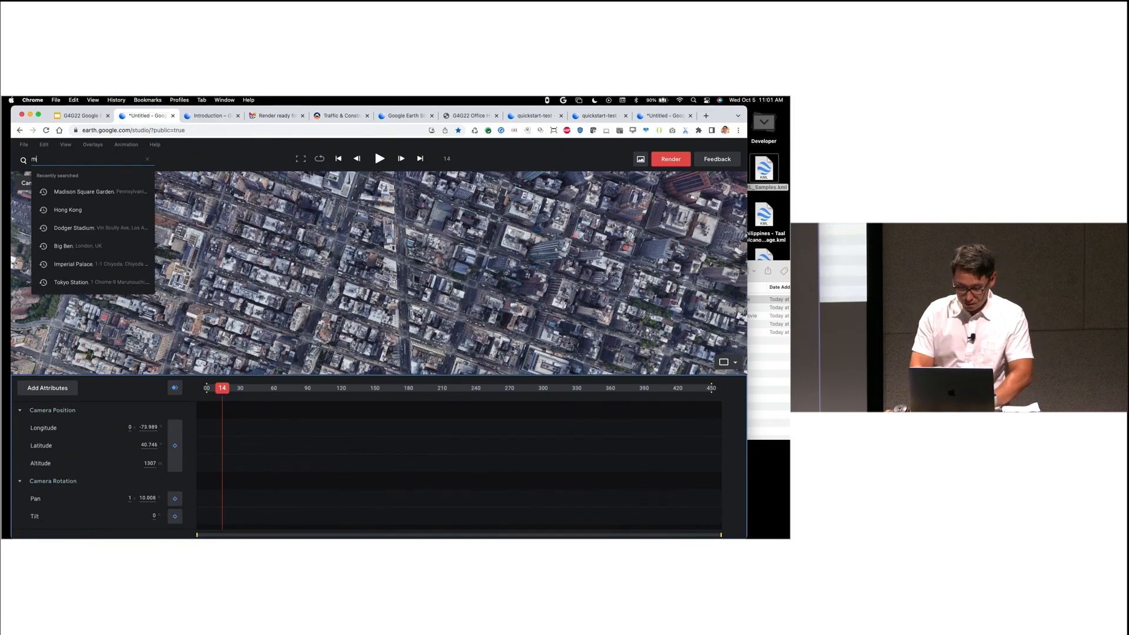
{"action": "key", "text": "Return"}
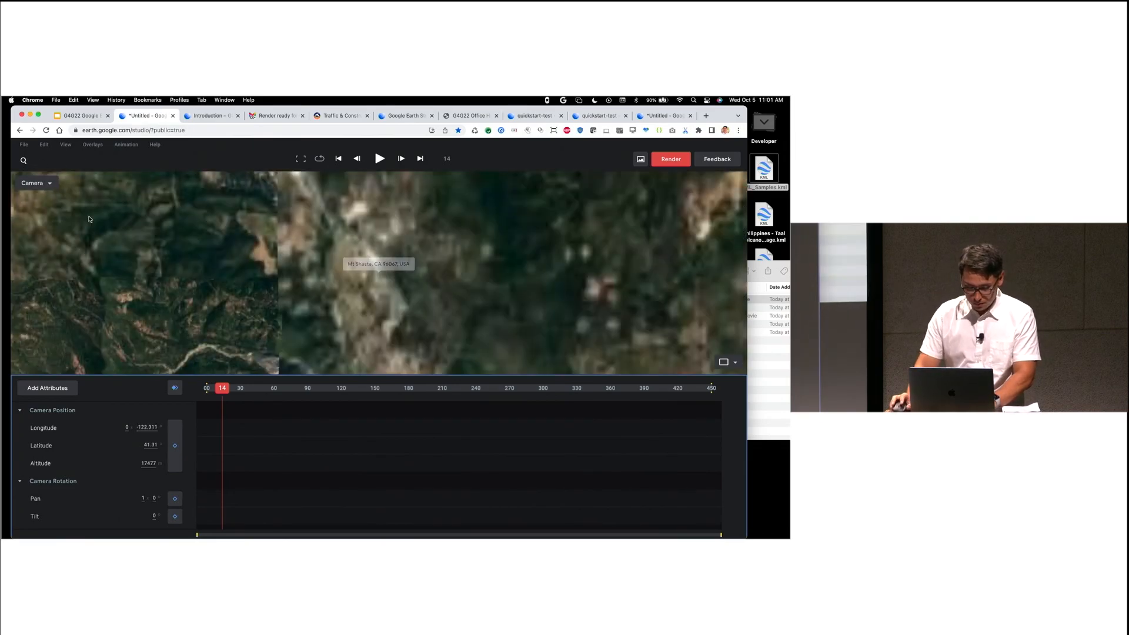
{"action": "left_click_drag", "start_coordinate": [226, 396], "coordinate": [185, 385]}
{"action": "scroll", "coordinate": [383, 311], "scroll_direction": "up", "scroll_amount": 3}
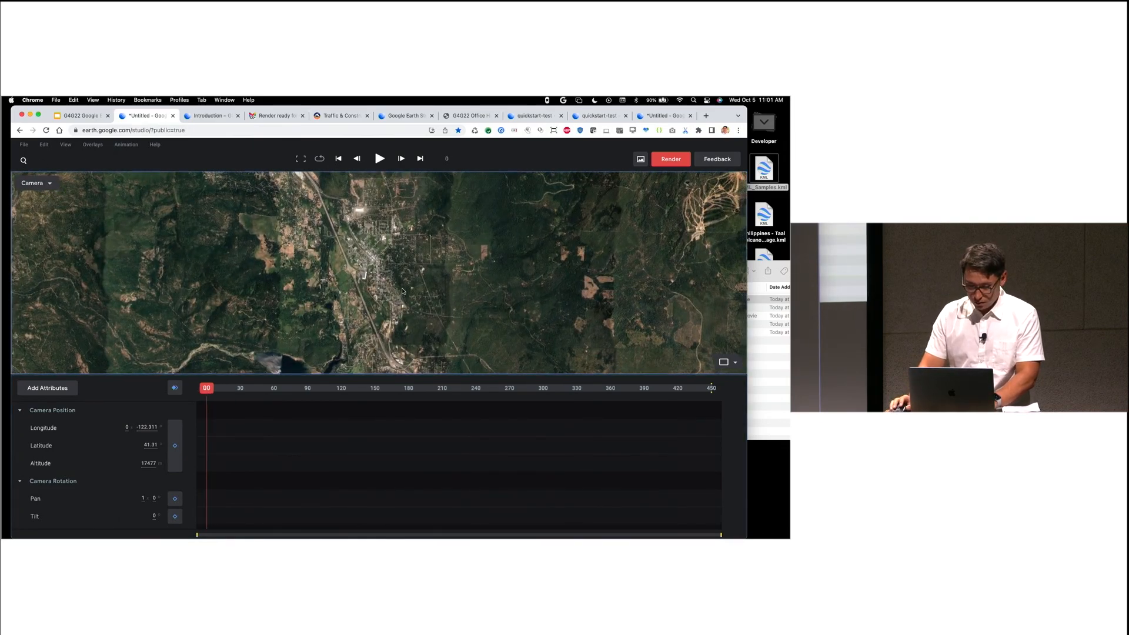
{"action": "middle_click_drag", "start_coordinate": [383, 310], "coordinate": [409, 266]}
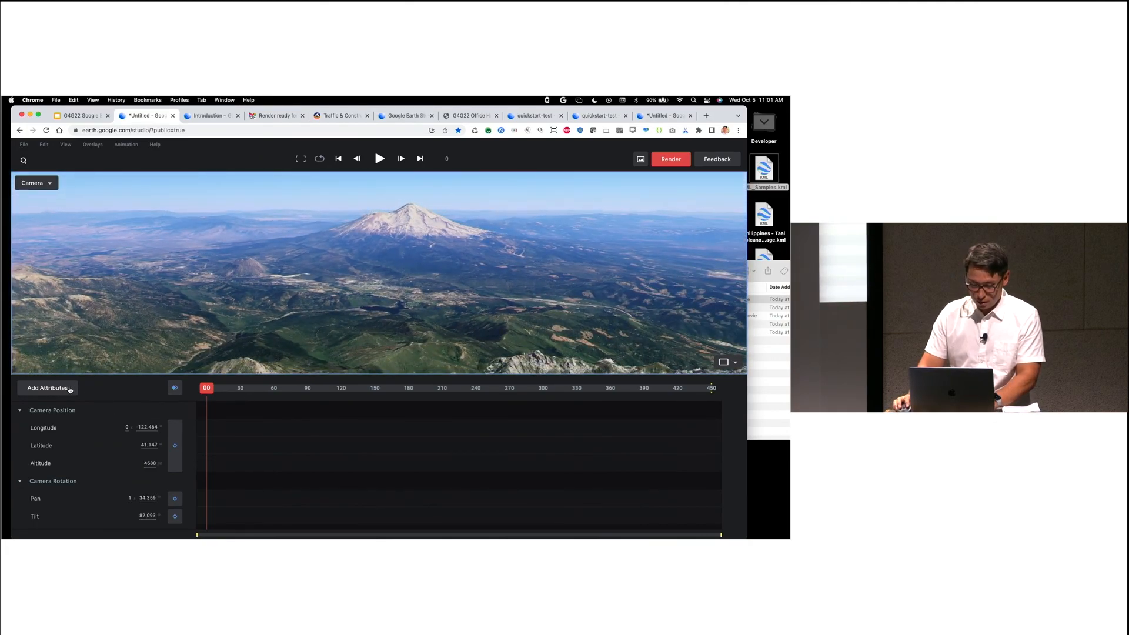
Step: Add the Field of View, Time of Day and Roll attributes to the project
{"action": "left_click", "coordinate": [47, 388]}
{"action": "left_click", "coordinate": [25, 454]}
{"action": "left_click", "coordinate": [25, 490]}
{"action": "scroll", "coordinate": [36, 504], "scroll_direction": "down", "scroll_amount": 3}
{"action": "scroll", "coordinate": [40, 504], "scroll_direction": "down", "scroll_amount": 2}
{"action": "left_click", "coordinate": [26, 510]}
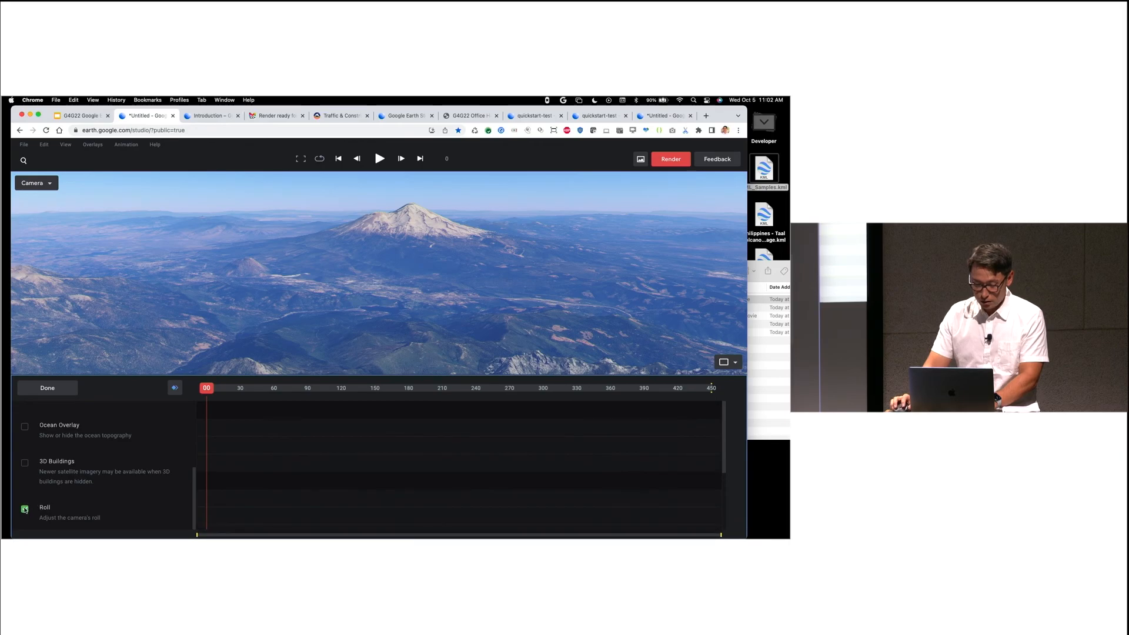
{"action": "left_click", "coordinate": [54, 392]}
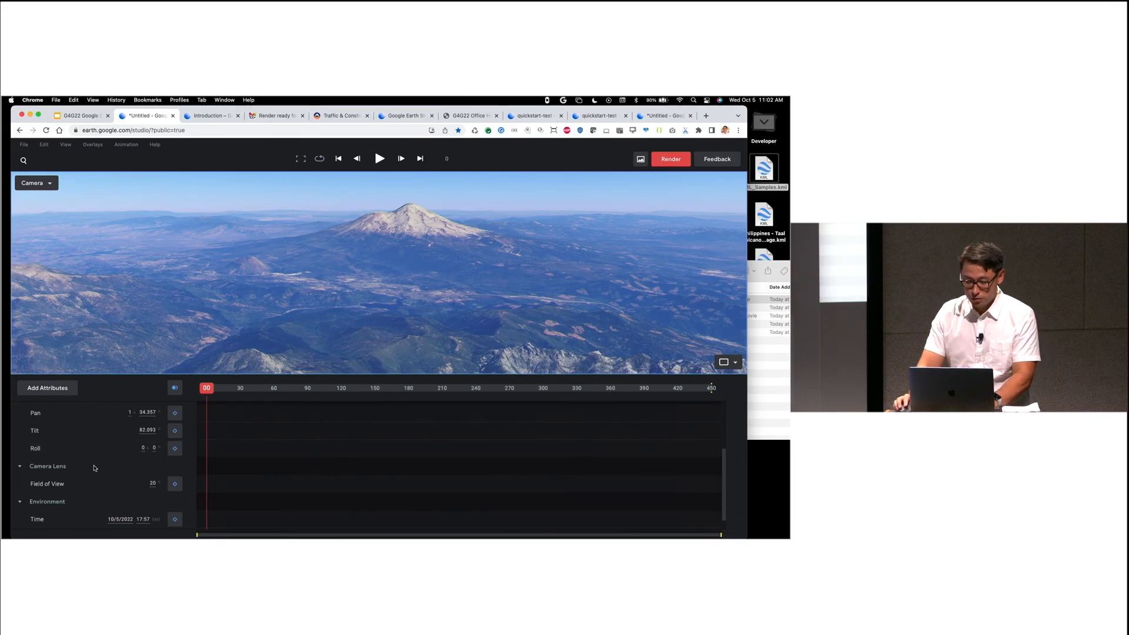
Step: Set the camera's Field of View to 60°
{"action": "scroll", "coordinate": [87, 467], "scroll_direction": "up", "scroll_amount": 3}
{"action": "scroll", "coordinate": [88, 469], "scroll_direction": "down", "scroll_amount": 4}
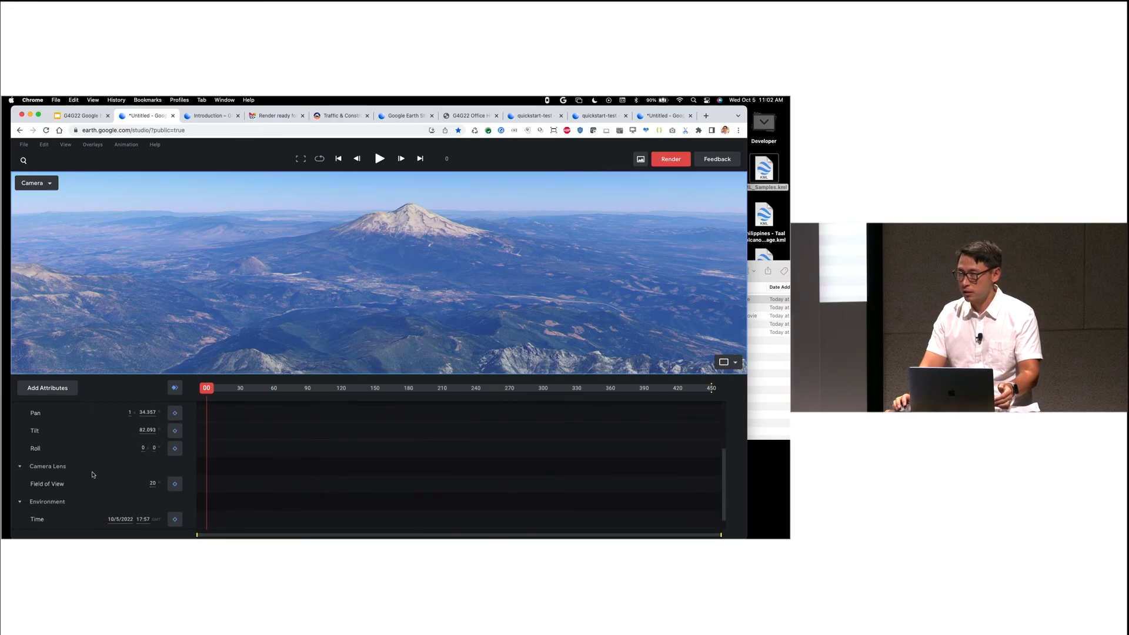
{"action": "left_click", "coordinate": [153, 484]}
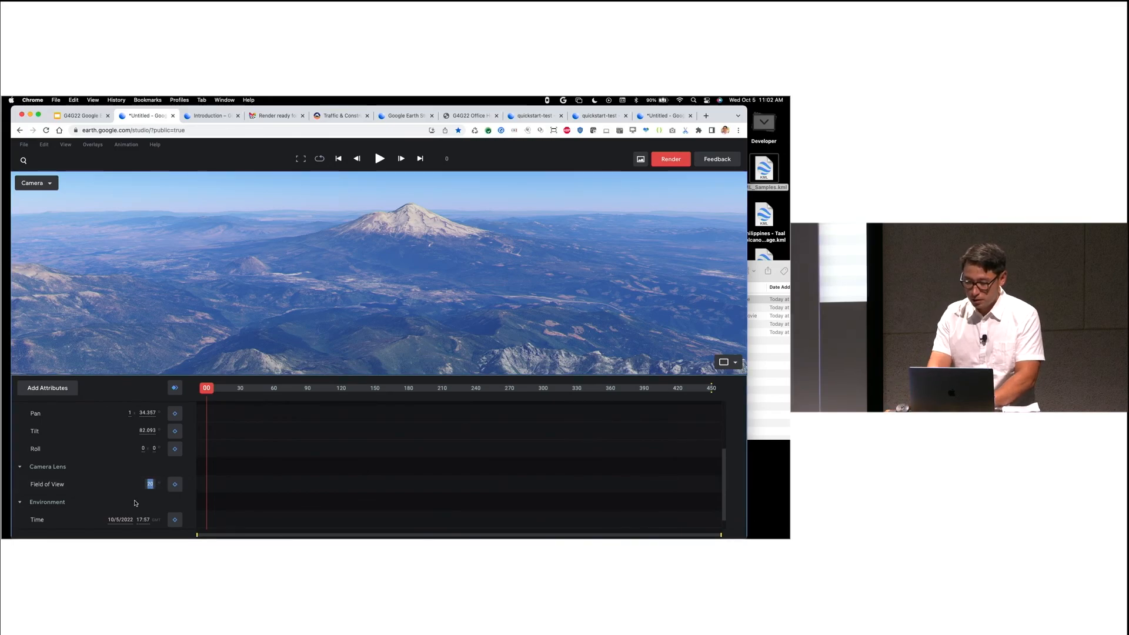
{"action": "type", "text": "60"}
{"action": "key", "text": "Return"}
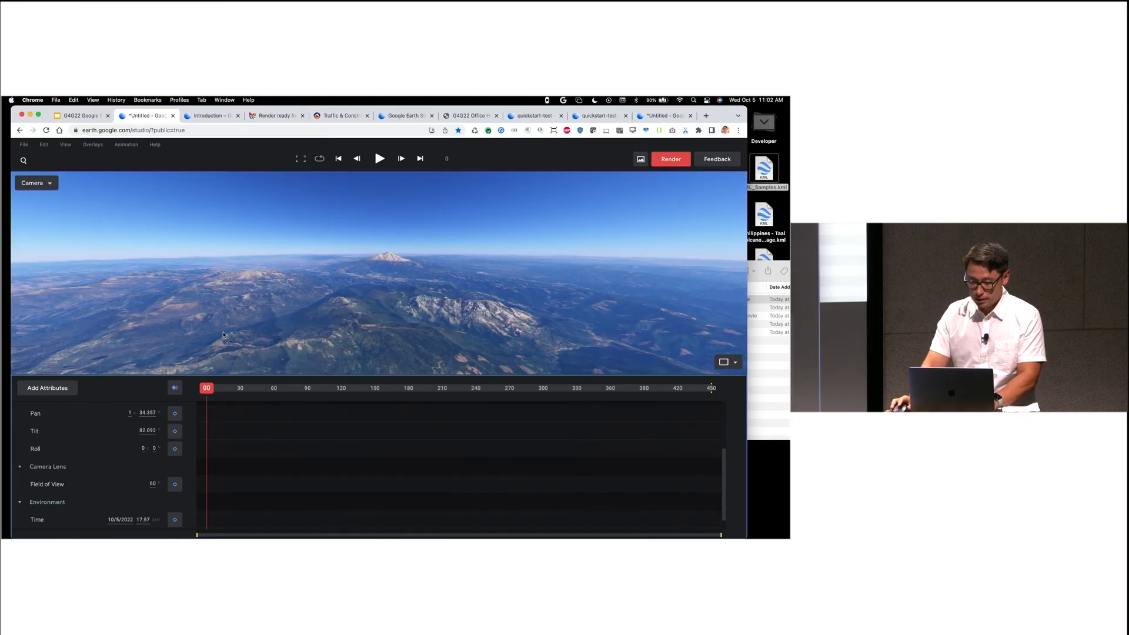
Step: Keyframe all attributes at frame 0 and set the camera's Roll to 14.1°
{"action": "scroll", "coordinate": [141, 412], "scroll_direction": "up", "scroll_amount": 3}
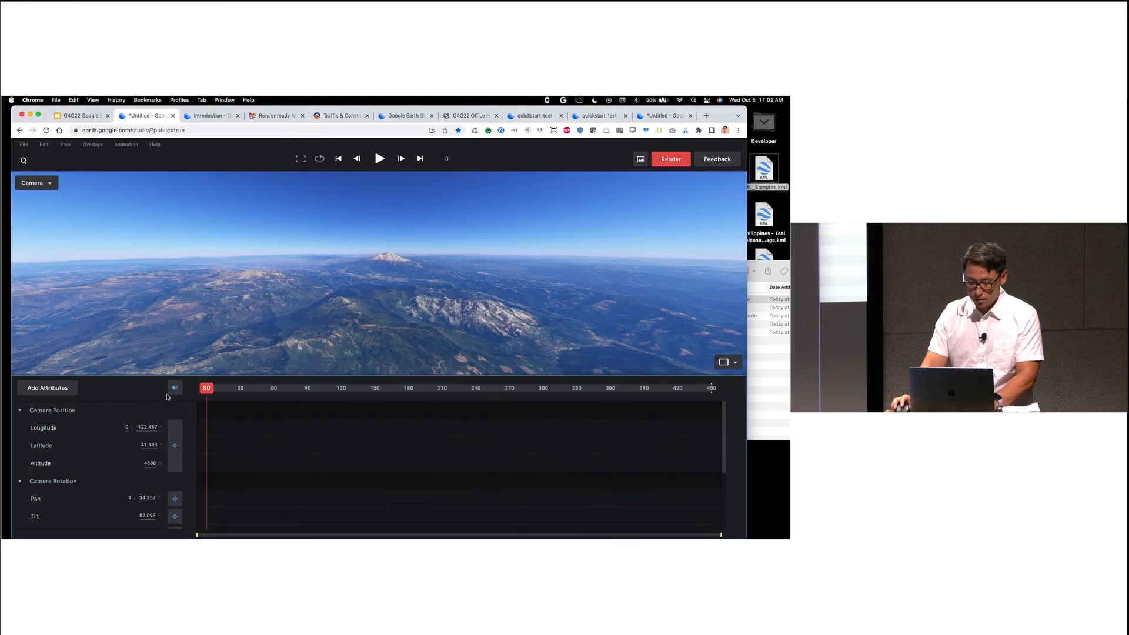
{"action": "mouse_move", "coordinate": [207, 389]}
{"action": "left_mouse_down"}
{"action": "mouse_move", "coordinate": [381, 389]}
{"action": "mouse_move", "coordinate": [203, 391]}
{"action": "left_mouse_up"}
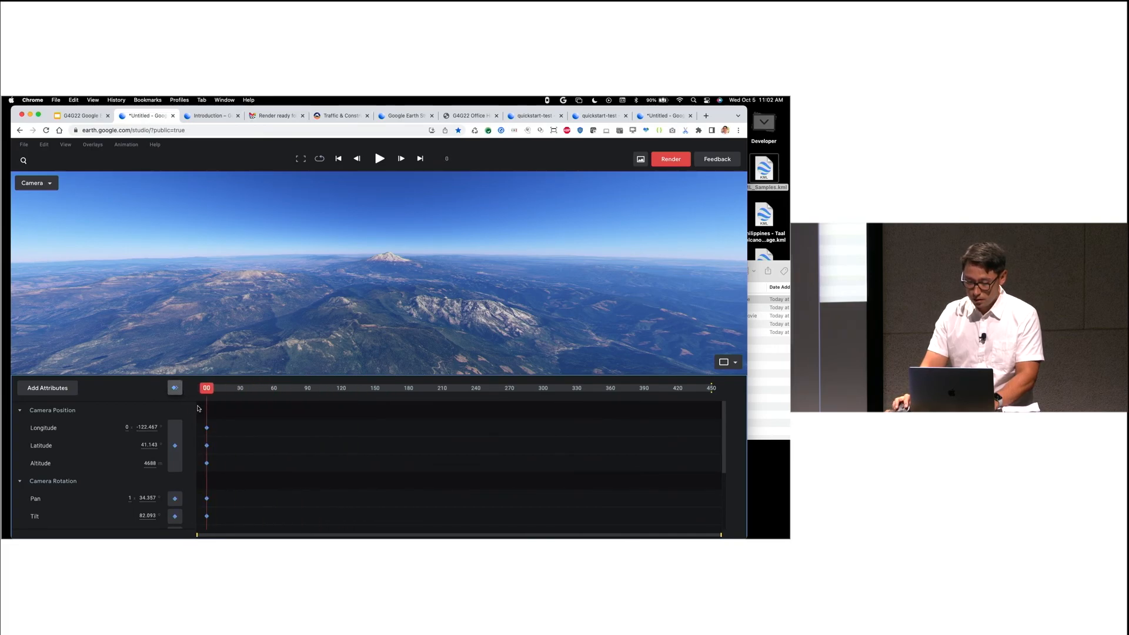
{"action": "scroll", "coordinate": [103, 468], "scroll_direction": "down", "scroll_amount": 5}
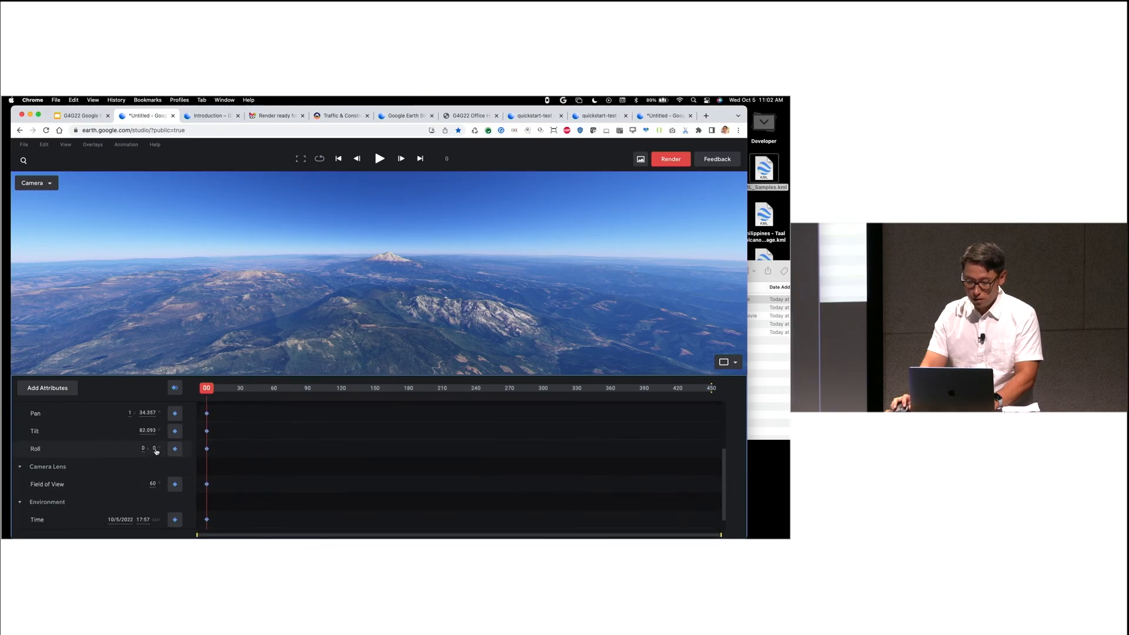
{"action": "left_click_drag", "start_coordinate": [156, 448], "coordinate": [222, 456]}
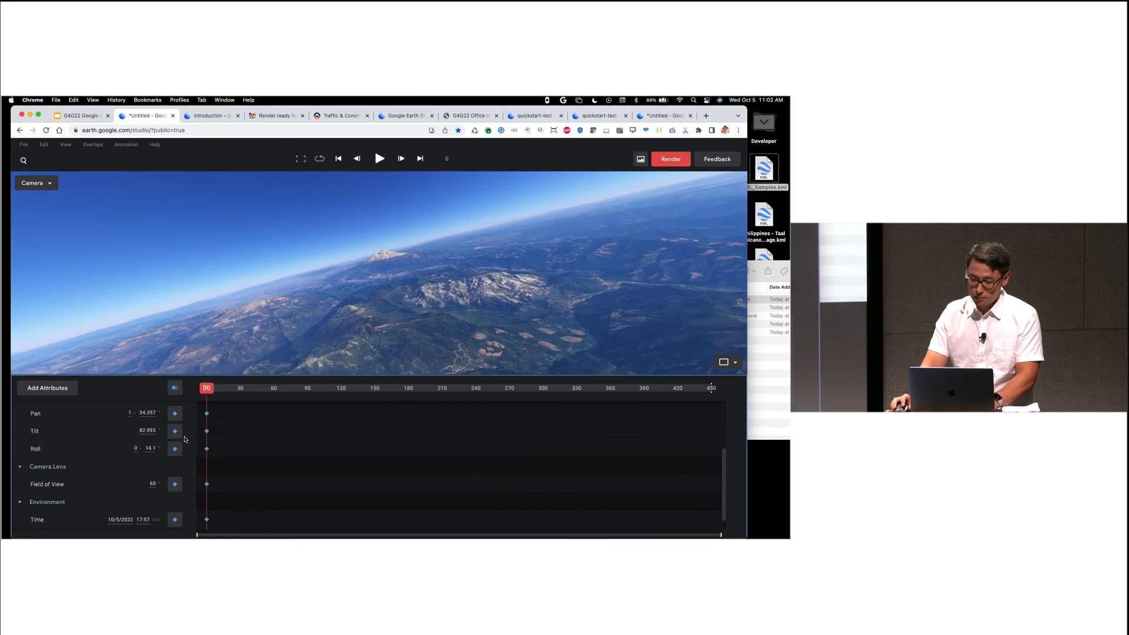
Step: At frame 450, move the camera to about longitude -122.37°, latitude 41.382°, altitude 4761 m, and keyframe Camera Position, Pan, Tilt, Roll and Time
{"action": "left_click_drag", "start_coordinate": [209, 393], "coordinate": [711, 389]}
{"action": "left_click_drag", "start_coordinate": [396, 274], "coordinate": [504, 261]}
{"action": "scroll", "coordinate": [189, 450], "scroll_direction": "up", "scroll_amount": 3}
{"action": "left_click", "coordinate": [173, 453]}
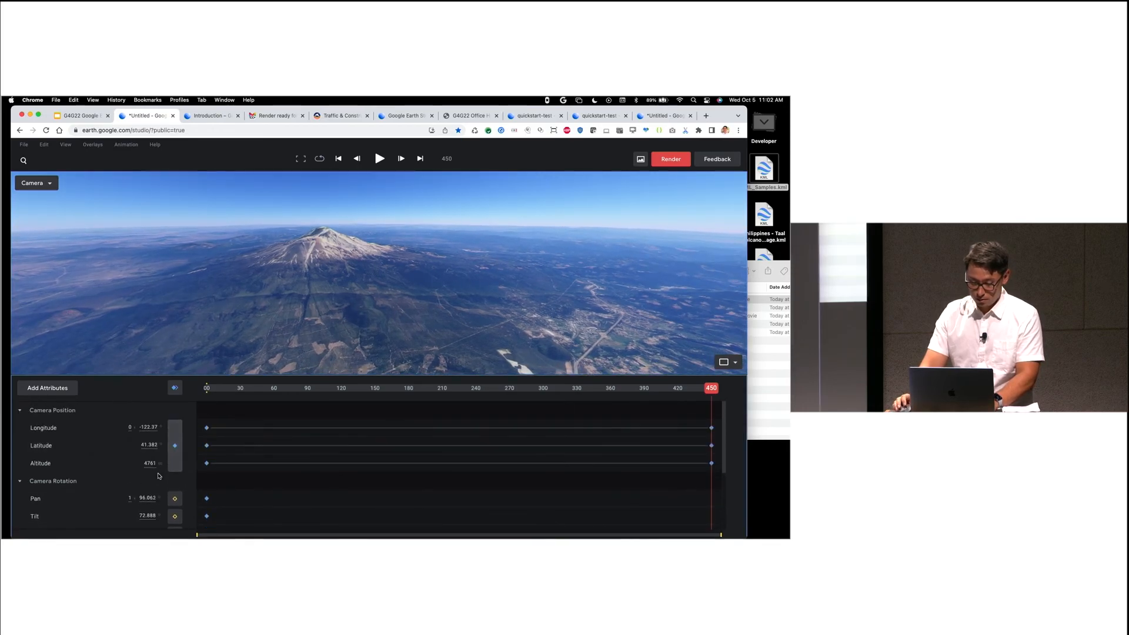
{"action": "scroll", "coordinate": [172, 458], "scroll_direction": "down", "scroll_amount": 2}
{"action": "left_click", "coordinate": [175, 448]}
{"action": "left_click", "coordinate": [174, 466]}
{"action": "left_click", "coordinate": [173, 483]}
{"action": "scroll", "coordinate": [171, 480], "scroll_direction": "down", "scroll_amount": 1}
{"action": "left_click", "coordinate": [175, 520]}
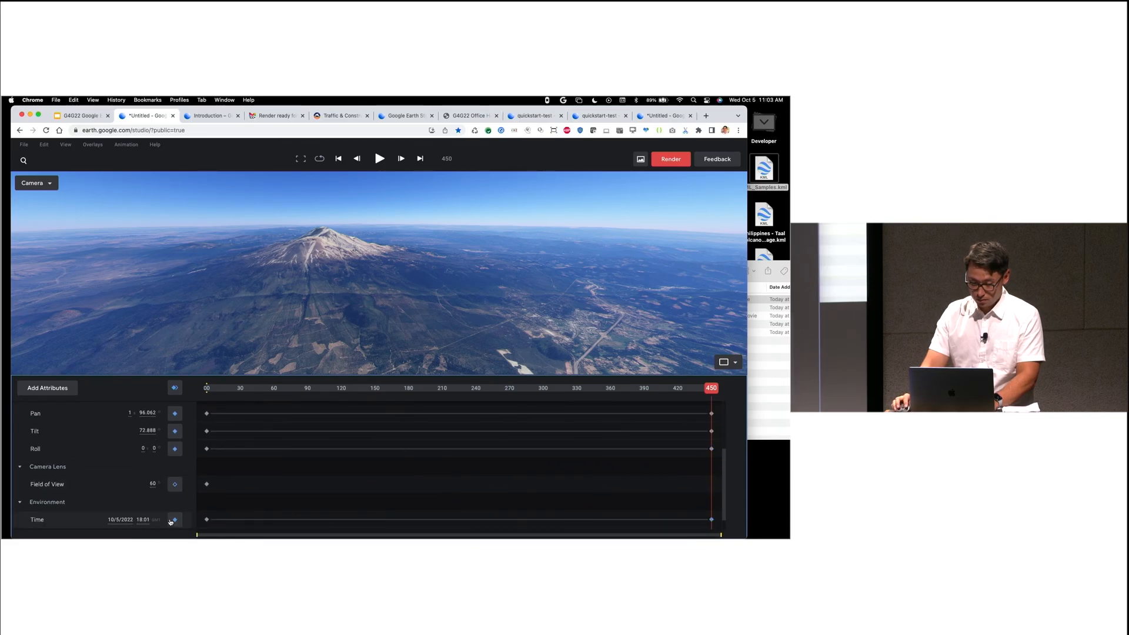
Step: At frame 450, set the Time of day to 14:34 and the Roll to -16.8°
{"action": "left_click_drag", "start_coordinate": [141, 519], "coordinate": [2, 528]}
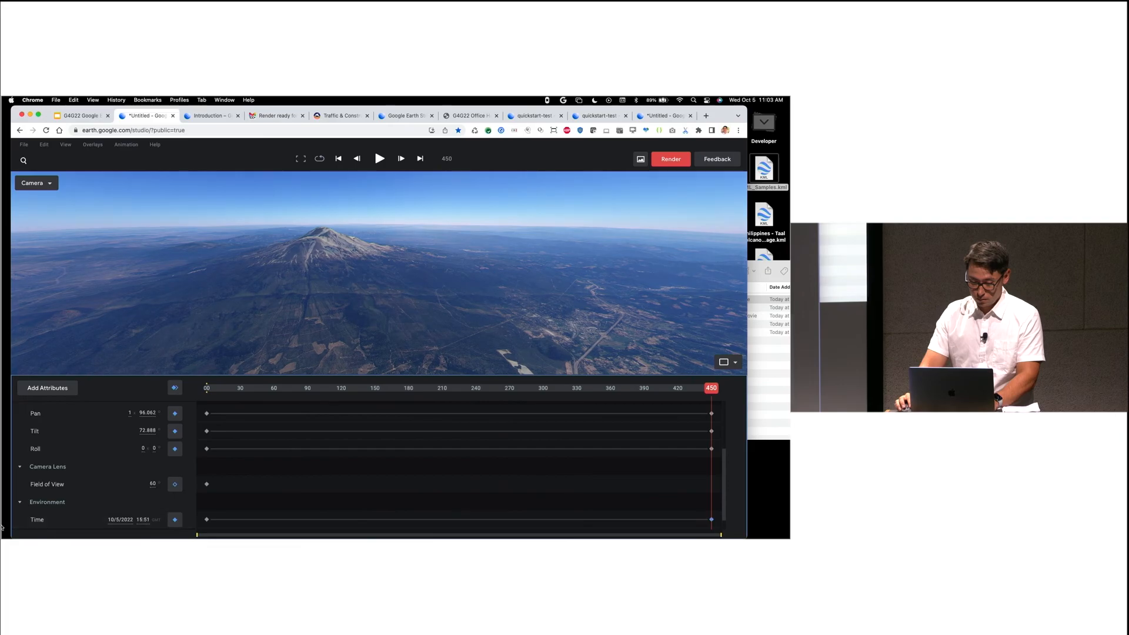
{"action": "left_click_drag", "start_coordinate": [147, 520], "coordinate": [44, 527]}
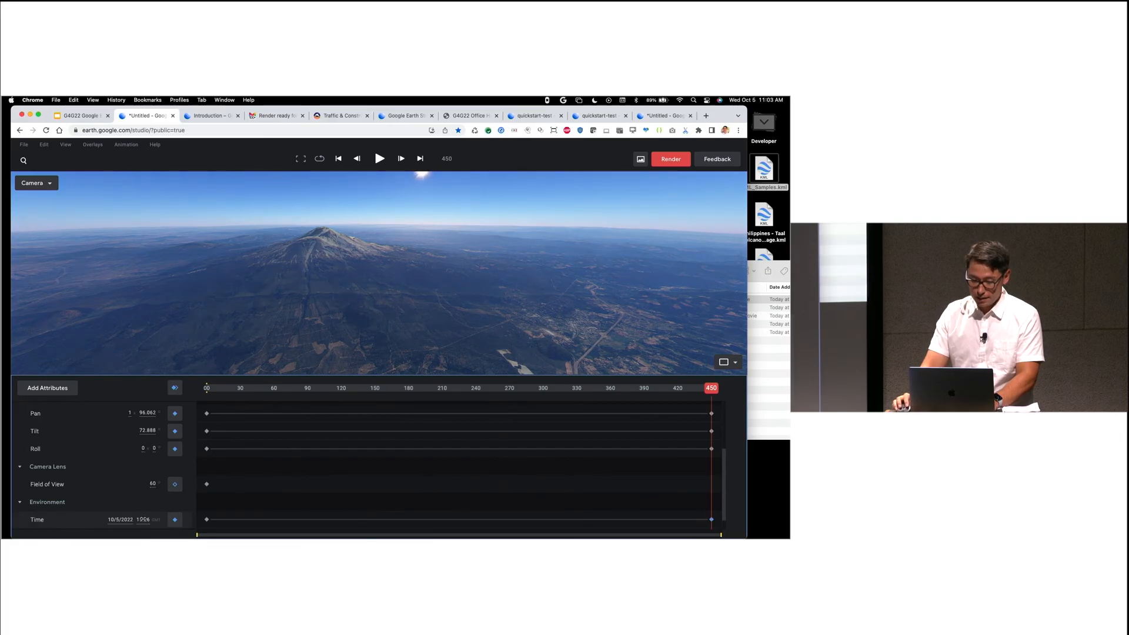
{"action": "left_click_drag", "start_coordinate": [144, 521], "coordinate": [82, 526]}
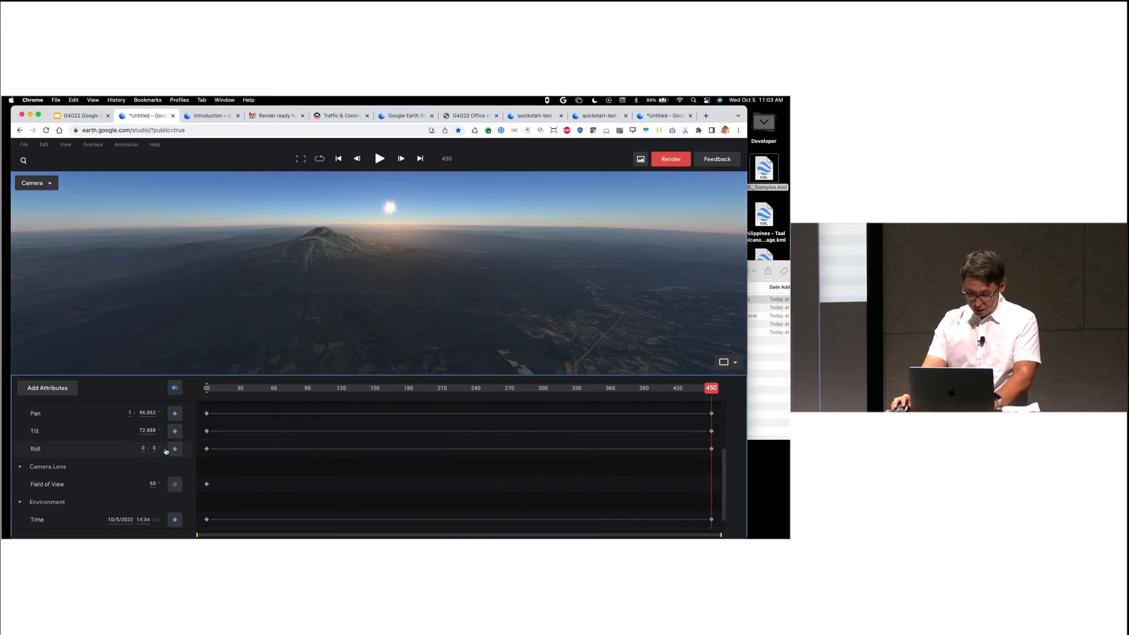
{"action": "left_click_drag", "start_coordinate": [156, 452], "coordinate": [75, 443]}
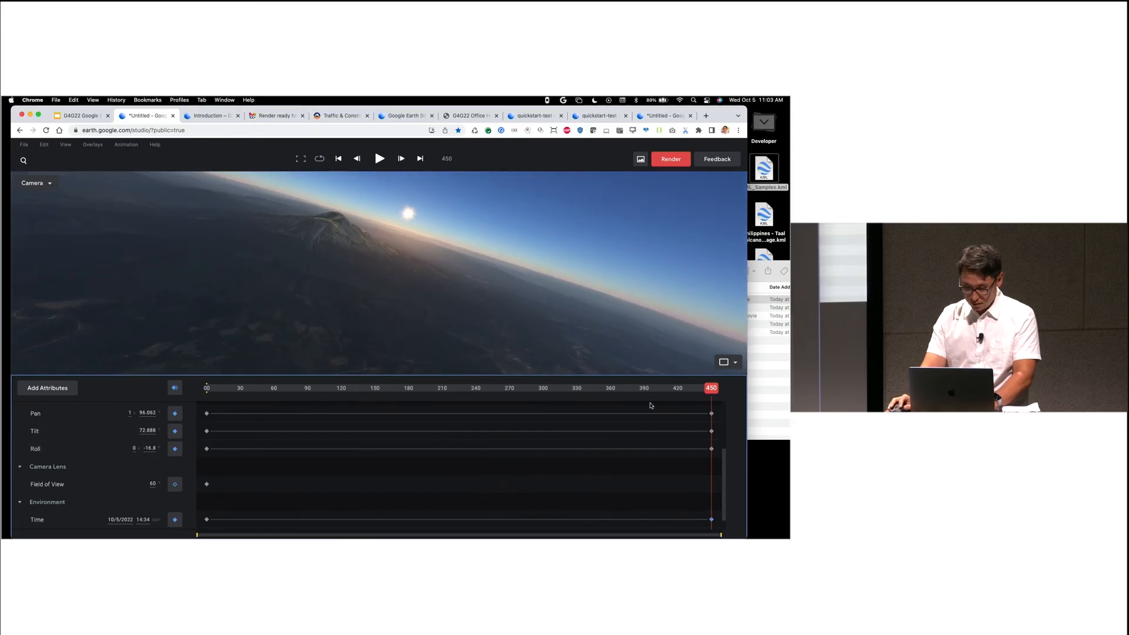
Step: Play the Mt Shasta animation from frame 0 to check the camera roll and the changing sunlight
{"action": "left_click_drag", "start_coordinate": [712, 388], "coordinate": [207, 427]}
{"action": "key", "text": "space"}
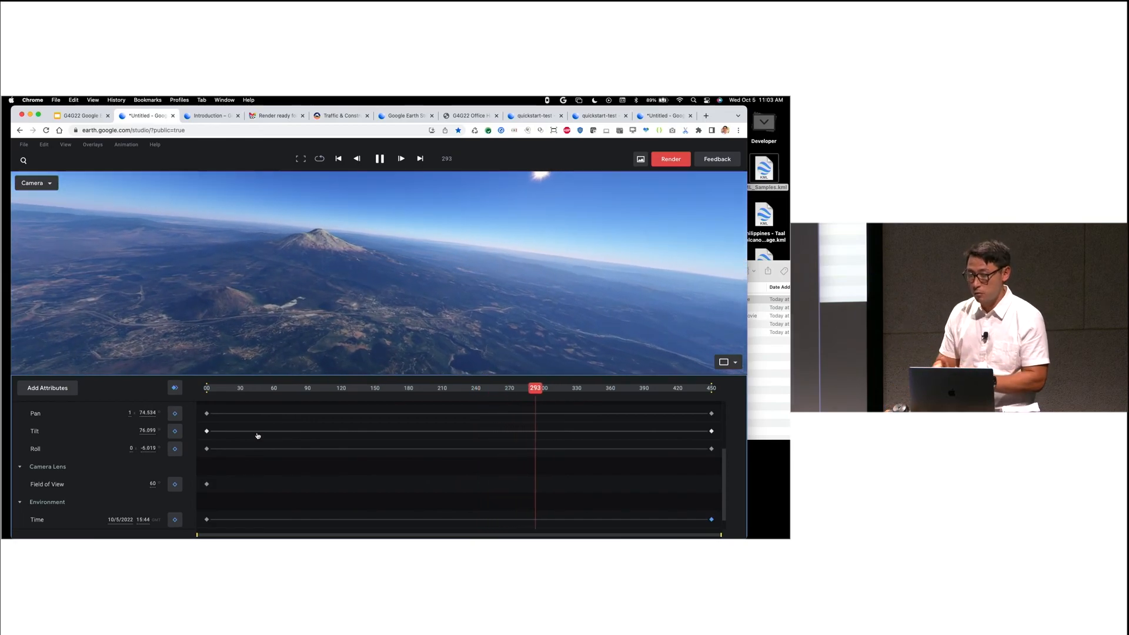
{"action": "key", "text": "space"}
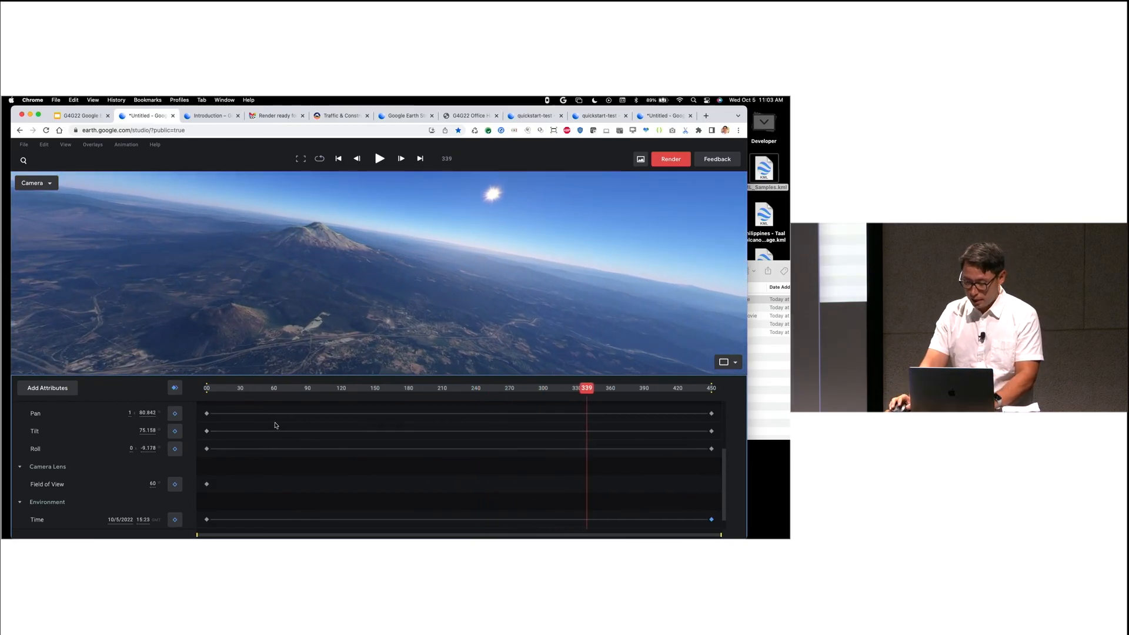
Step: Apply Auto Ease to the selected keyframes and preview the eased movement from frame 0
{"action": "scroll", "coordinate": [215, 428], "scroll_direction": "up", "scroll_amount": 2}
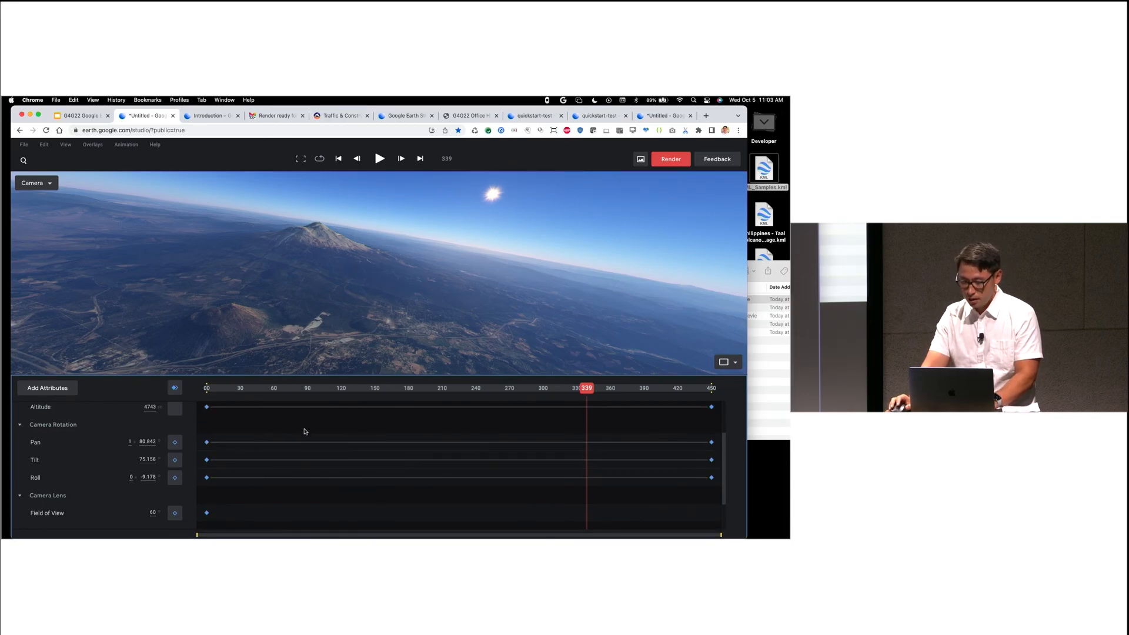
{"action": "right_click", "coordinate": [208, 411]}
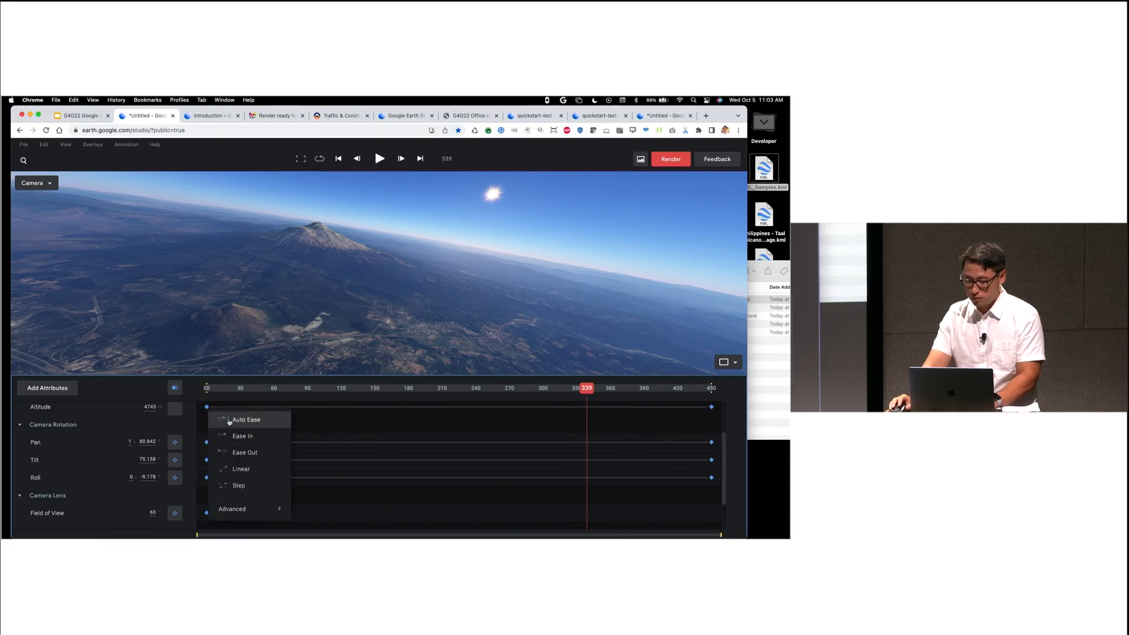
{"action": "left_click", "coordinate": [251, 427]}
{"action": "left_click_drag", "start_coordinate": [586, 390], "coordinate": [207, 390]}
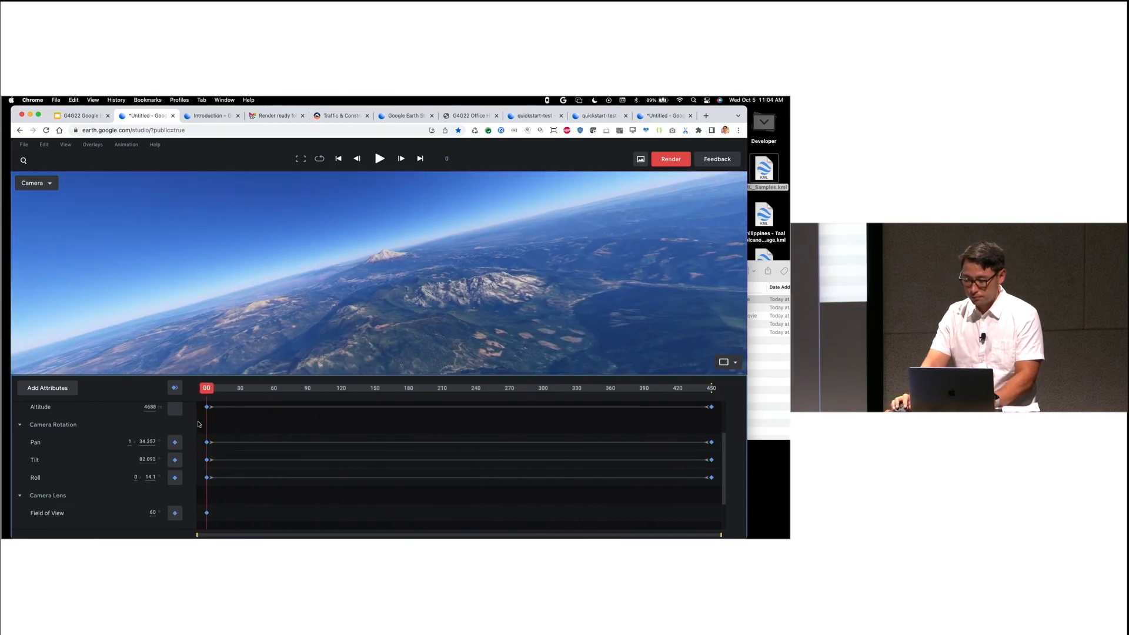
{"action": "key", "text": "space"}
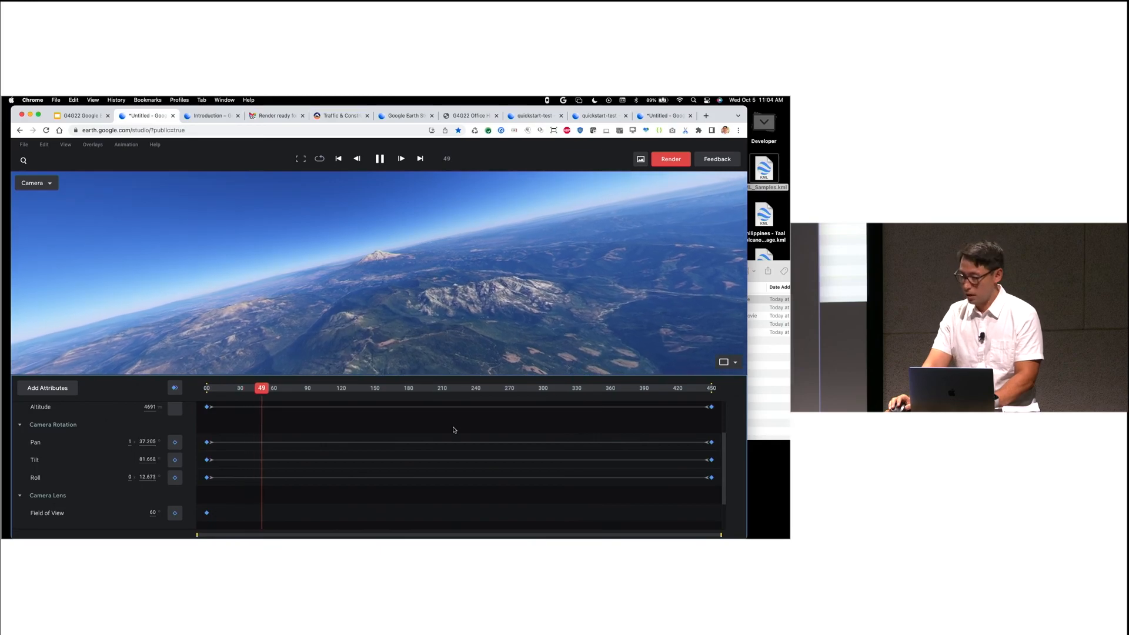
{"action": "key", "text": "space"}
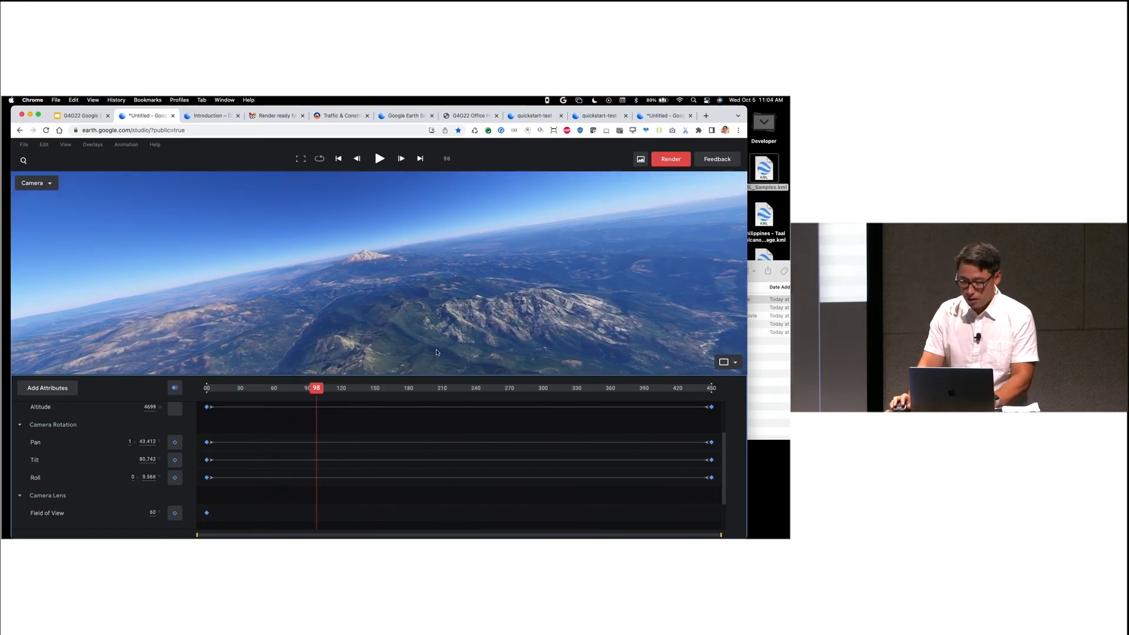
Step: Reload the page and start a new blank Earth project at 1920 × 1080, 450 frames and 30 FPS
{"action": "left_click", "coordinate": [47, 130]}
{"action": "left_click", "coordinate": [433, 265]}
{"action": "left_click", "coordinate": [407, 371]}
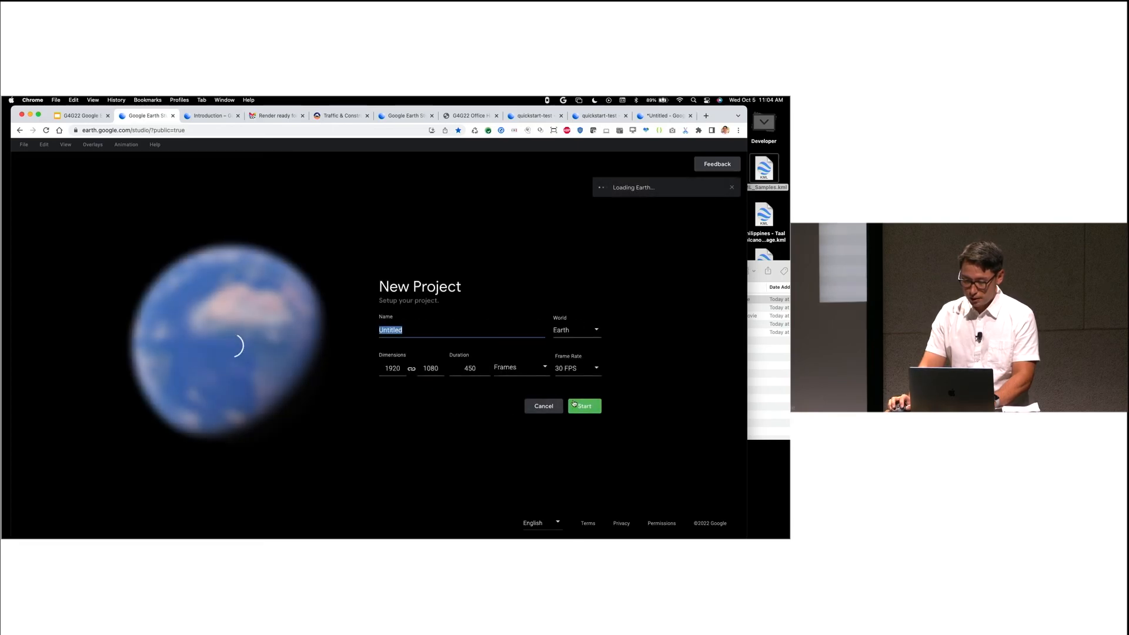
{"action": "left_click", "coordinate": [585, 406]}
Step: Import nyc_subway.kml from the desktop as an overlay and fly the camera to the New York Subway layer
{"action": "left_click_drag", "start_coordinate": [757, 269], "coordinate": [757, 346]}
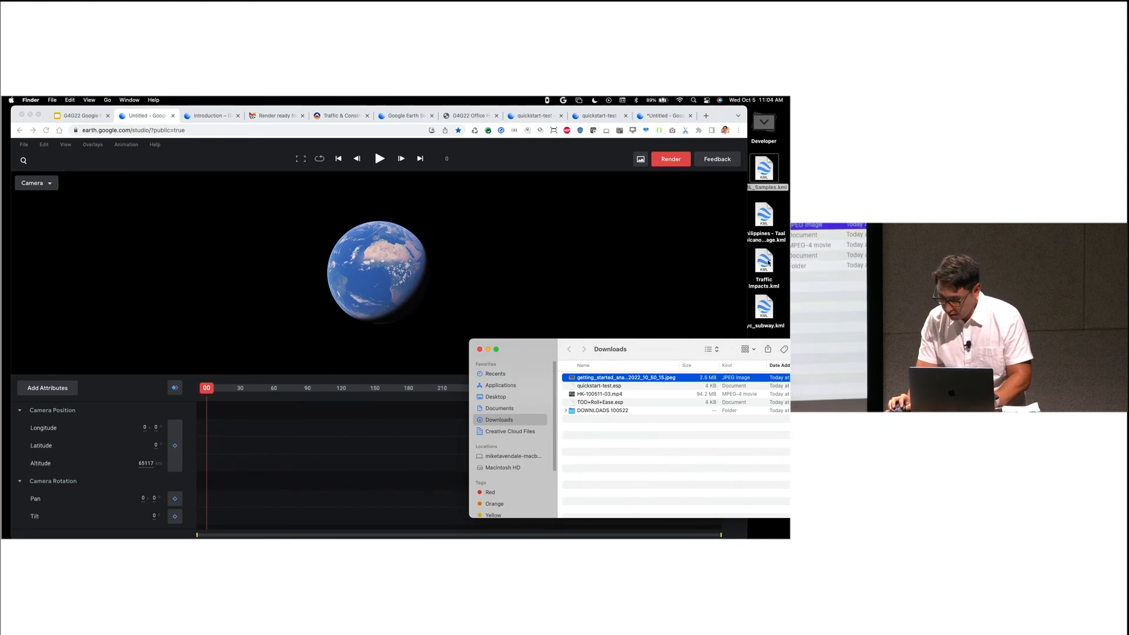
{"action": "left_click", "coordinate": [768, 263]}
{"action": "left_click_drag", "start_coordinate": [762, 314], "coordinate": [389, 329]}
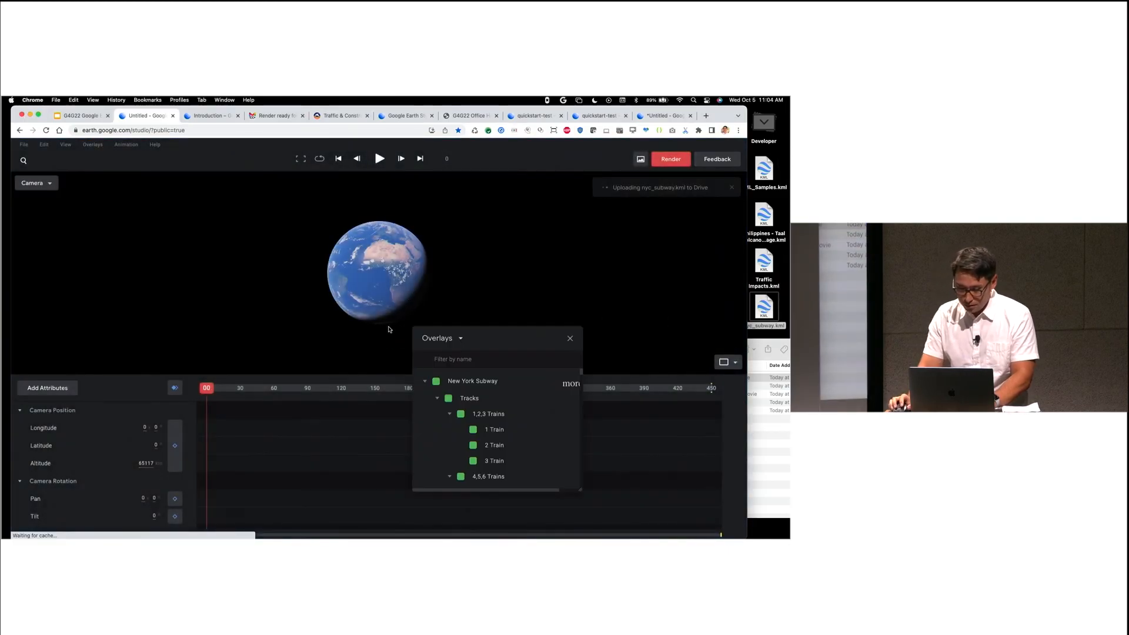
{"action": "left_click", "coordinate": [425, 383]}
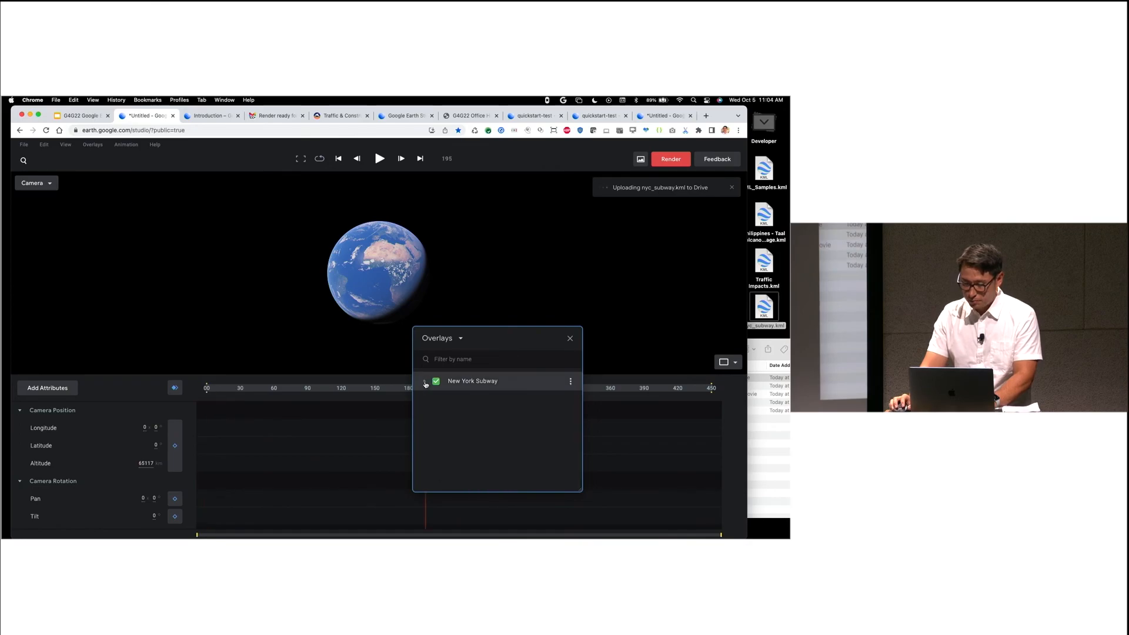
{"action": "double_click", "coordinate": [461, 384]}
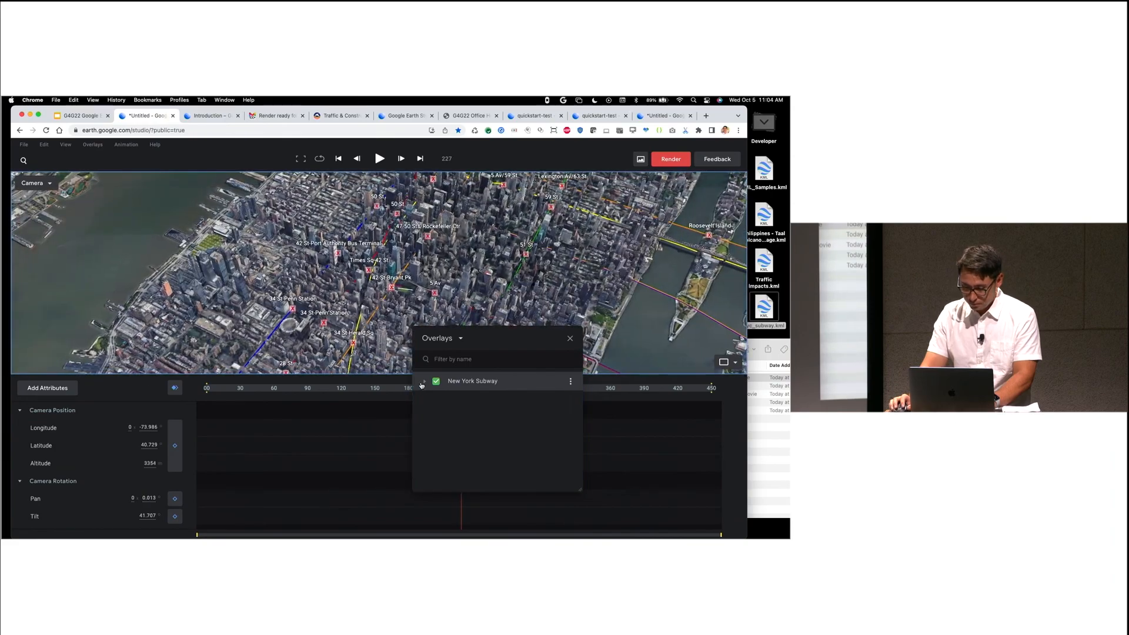
Step: Expand the New York Subway overlay and examine its track, shuttle and connection entries
{"action": "left_click", "coordinate": [425, 382]}
{"action": "scroll", "coordinate": [454, 411], "scroll_direction": "down", "scroll_amount": 5}
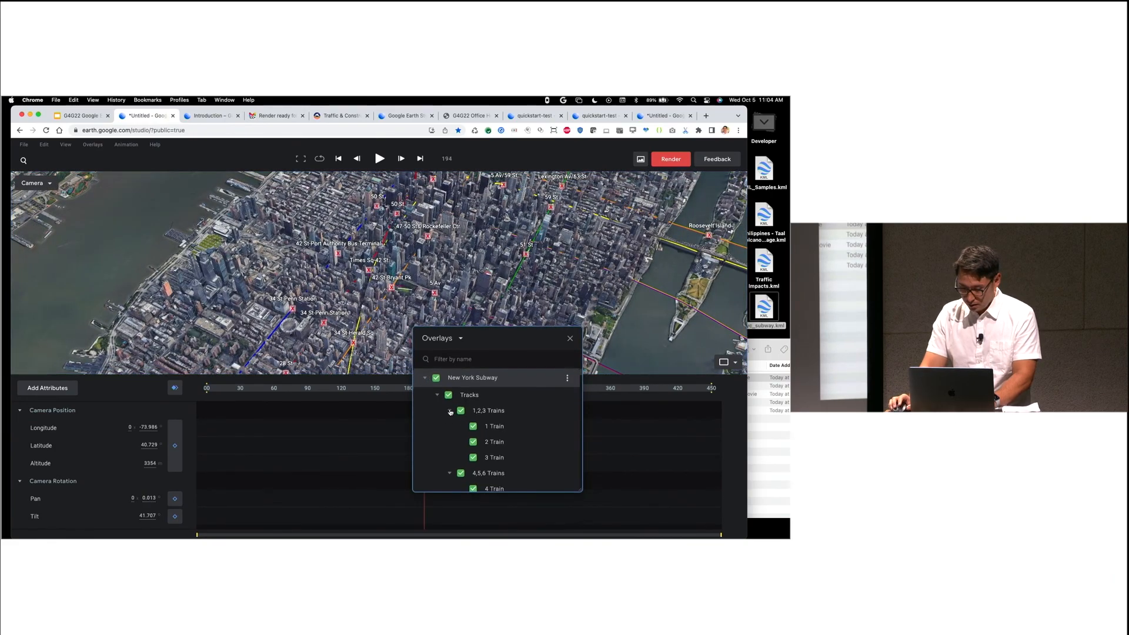
{"action": "scroll", "coordinate": [465, 416], "scroll_direction": "down", "scroll_amount": 10}
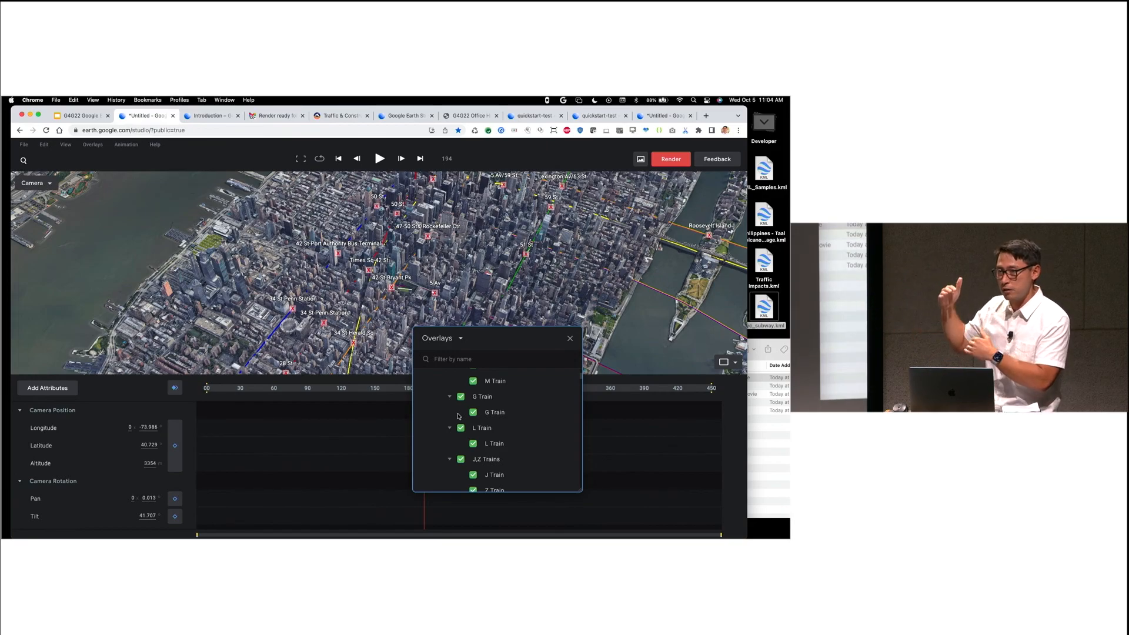
{"action": "scroll", "coordinate": [466, 404], "scroll_direction": "down", "scroll_amount": 1}
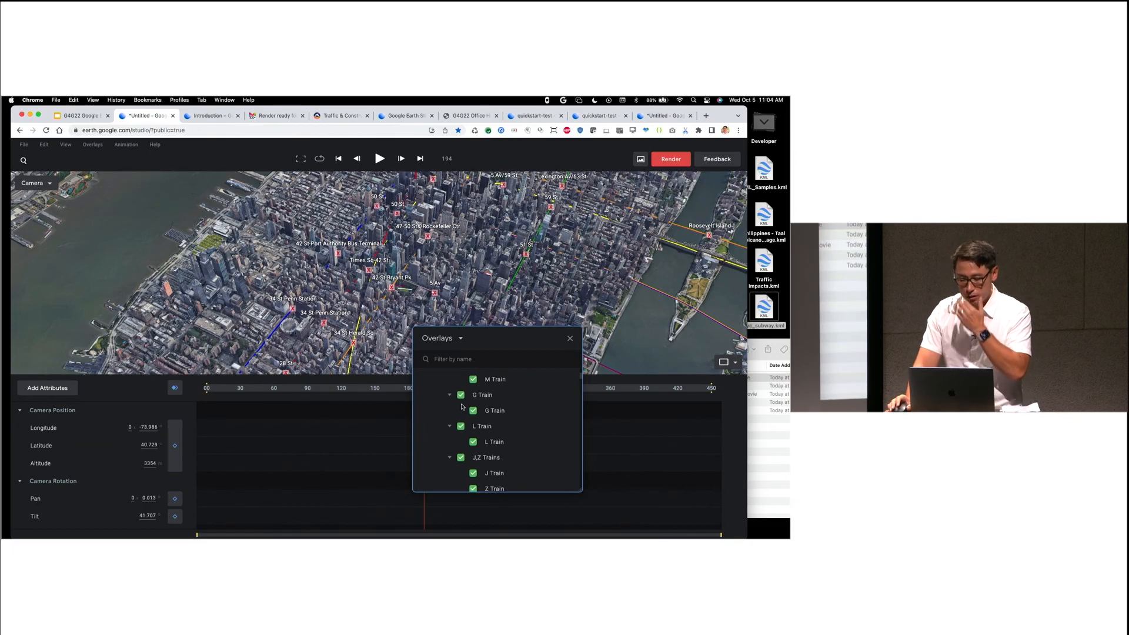
{"action": "scroll", "coordinate": [456, 415], "scroll_direction": "down", "scroll_amount": 10}
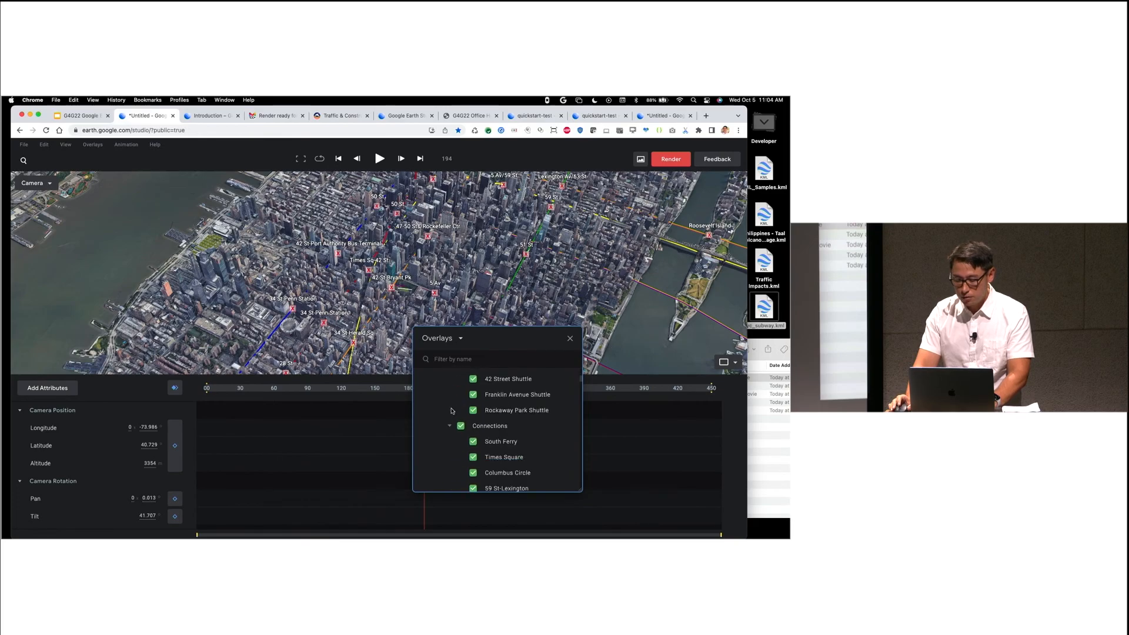
Step: Hide all stations and tracks of the New York Subway overlay except the 1 Train track
{"action": "scroll", "coordinate": [462, 419], "scroll_direction": "up", "scroll_amount": 3}
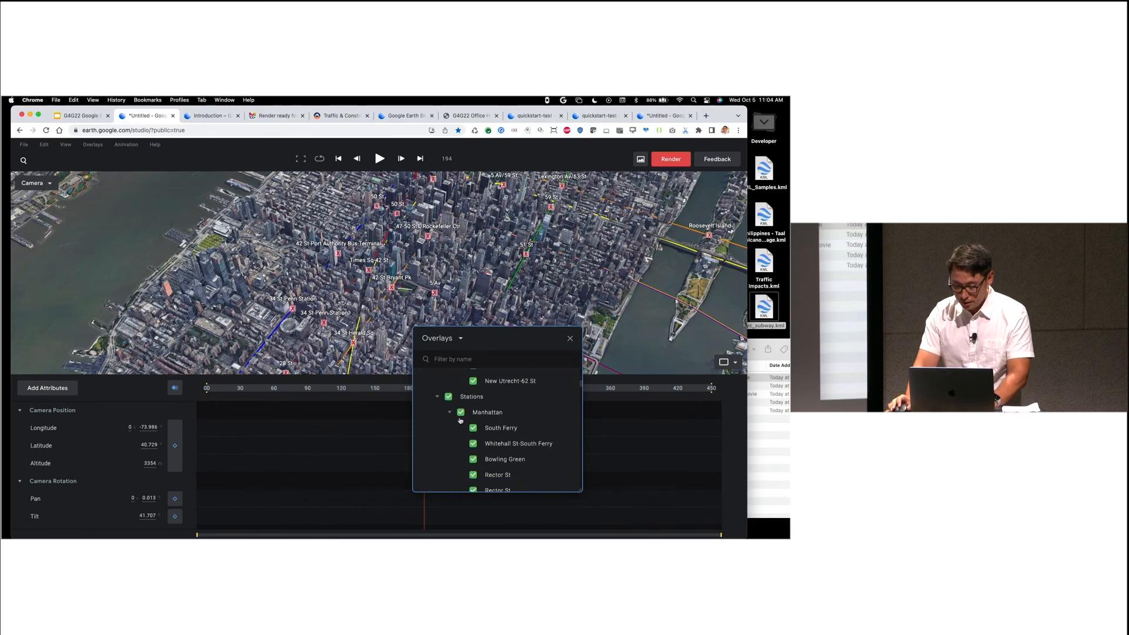
{"action": "left_click", "coordinate": [449, 407]}
{"action": "scroll", "coordinate": [447, 415], "scroll_direction": "up", "scroll_amount": 5}
{"action": "scroll", "coordinate": [447, 415], "scroll_direction": "up", "scroll_amount": 3}
{"action": "left_click", "coordinate": [449, 399]}
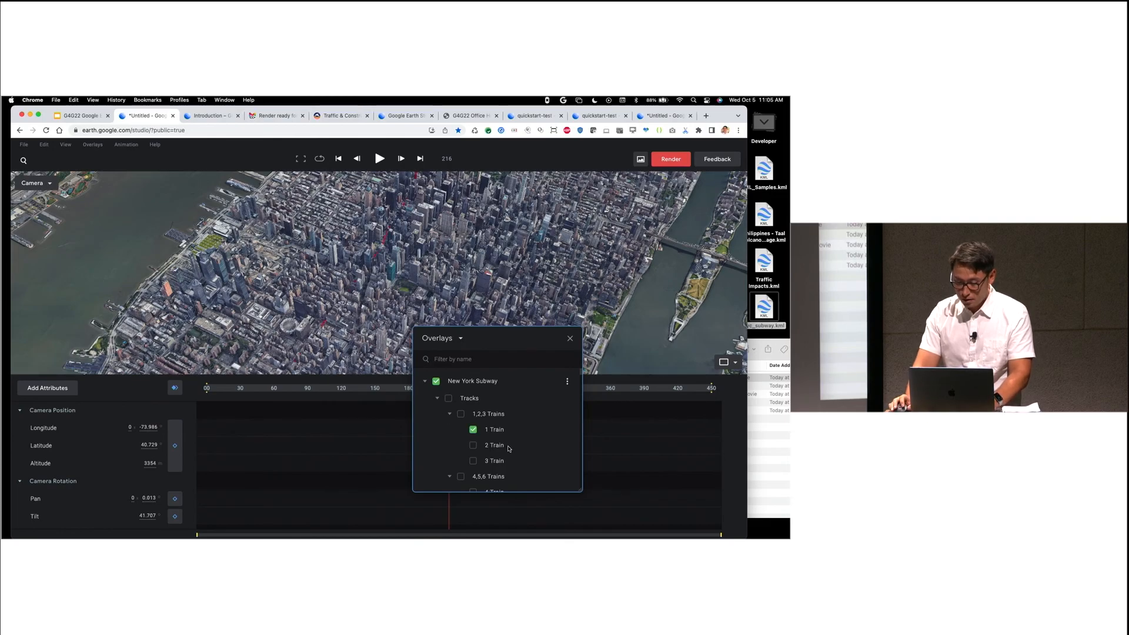
Step: Make the New York Subway overlay's opacity keyframable, with the camera looking down more steeply over Manhattan
{"action": "middle_click_drag", "start_coordinate": [317, 309], "coordinate": [386, 401]}
{"action": "scroll", "coordinate": [355, 316], "scroll_direction": "down", "scroll_amount": 5}
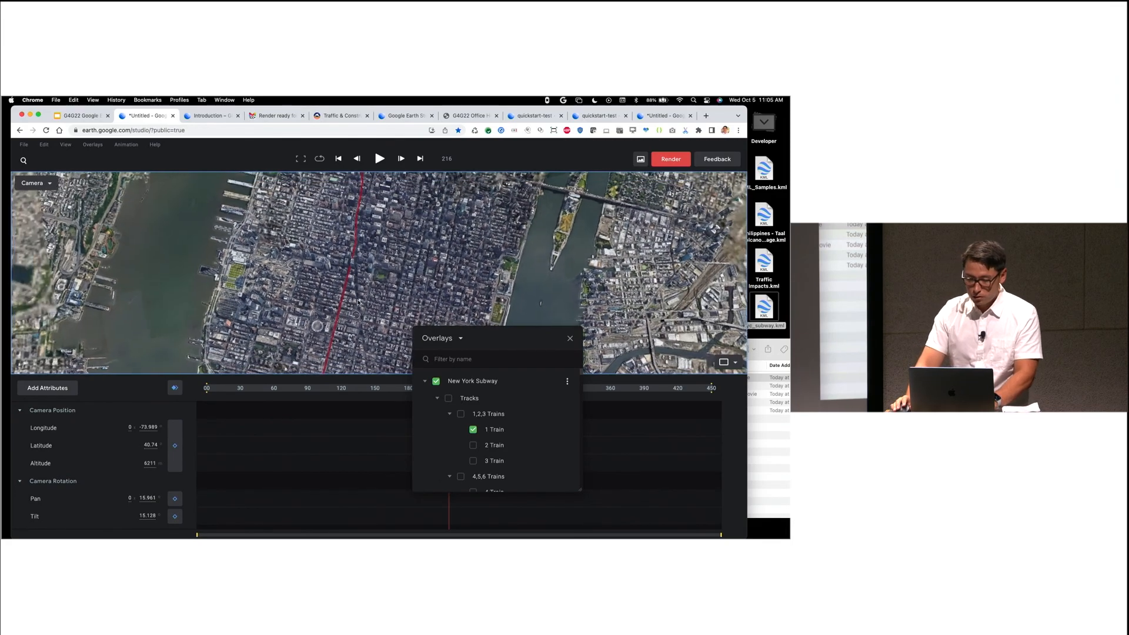
{"action": "left_click", "coordinate": [568, 382]}
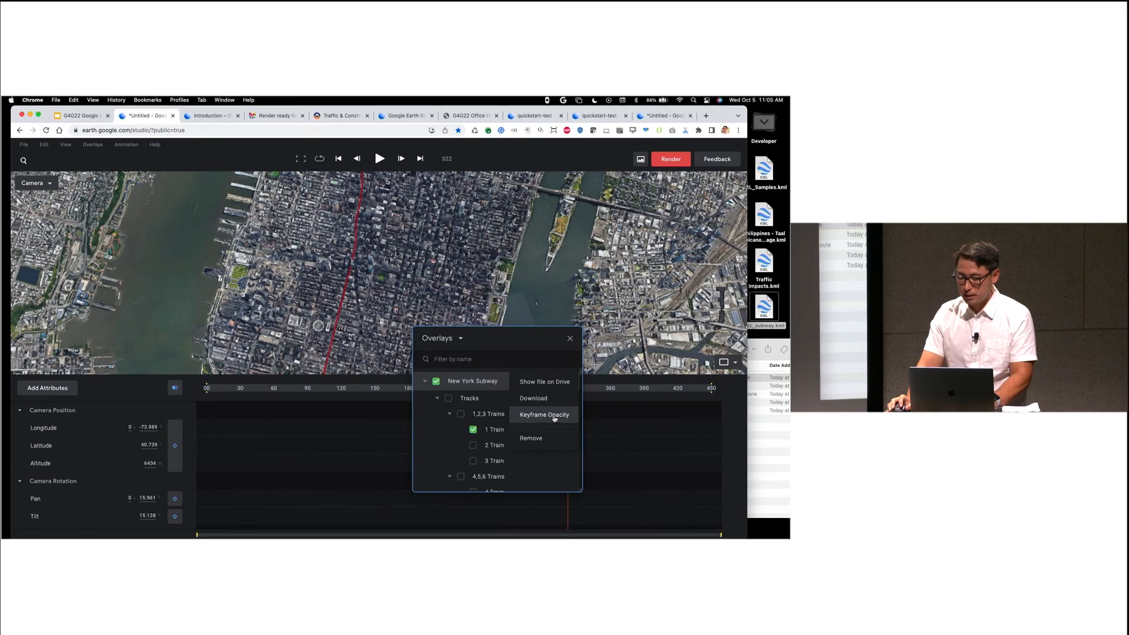
{"action": "left_click", "coordinate": [555, 416]}
{"action": "scroll", "coordinate": [115, 472], "scroll_direction": "down", "scroll_amount": 2}
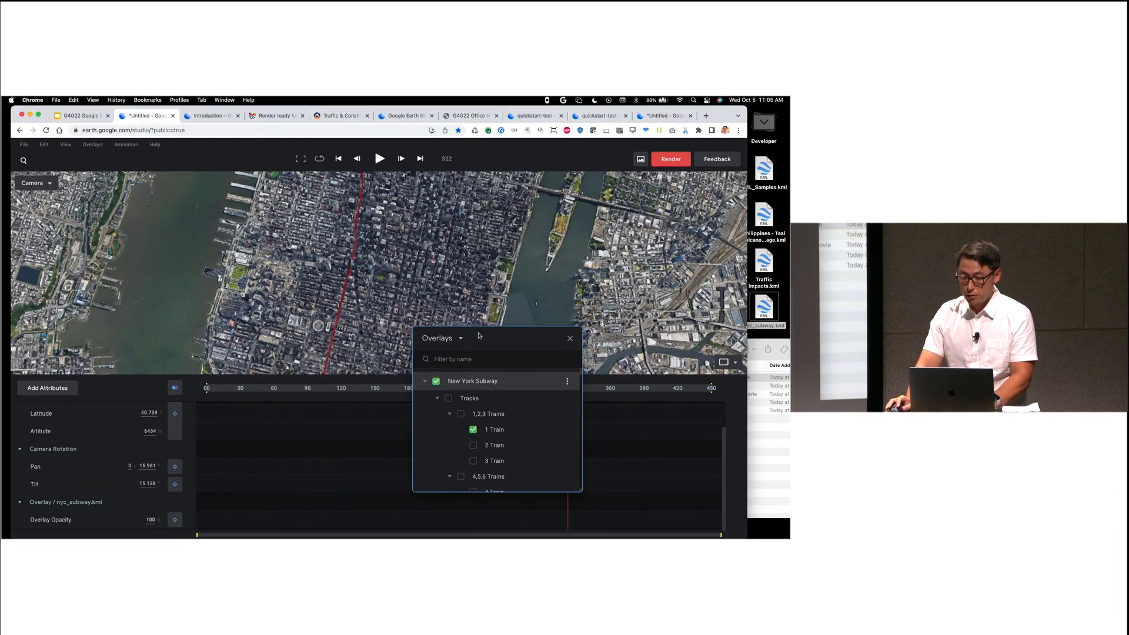
Step: Frame the whole New York area from high above at frame 0 and keyframe all camera and overlay attributes
{"action": "left_click_drag", "start_coordinate": [441, 340], "coordinate": [539, 234]}
{"action": "left_click_drag", "start_coordinate": [571, 391], "coordinate": [193, 390]}
{"action": "scroll", "coordinate": [360, 299], "scroll_direction": "down", "scroll_amount": 8}
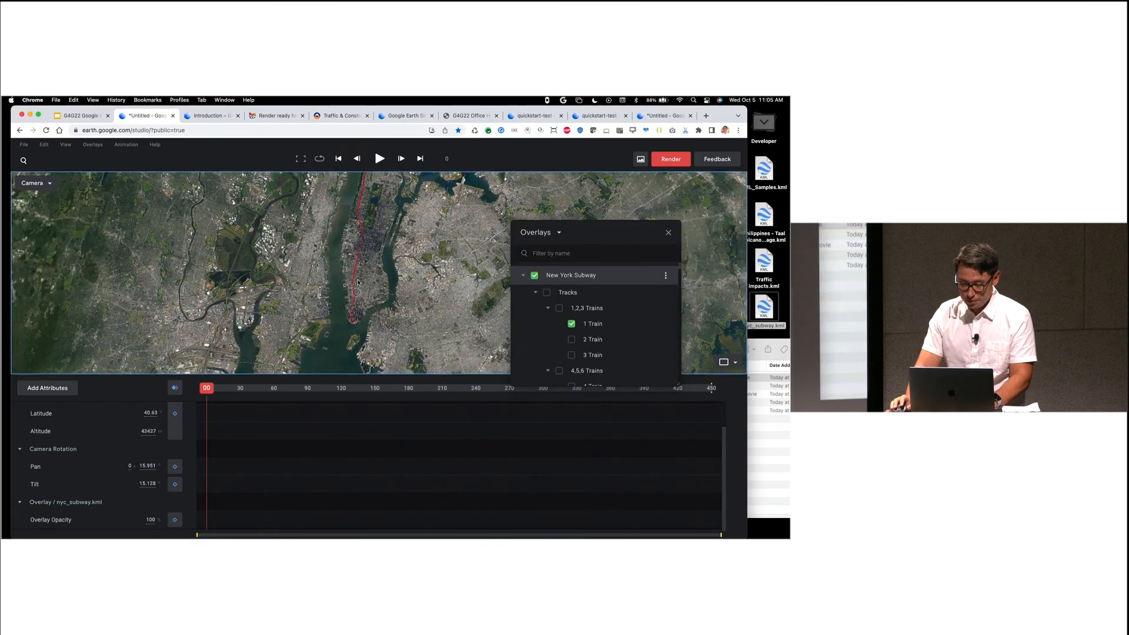
{"action": "left_click", "coordinate": [175, 390]}
Step: At frame 135, zoom the camera in on Manhattan and keyframe its position, pan and tilt plus the overlay opacity
{"action": "left_click_drag", "start_coordinate": [206, 388], "coordinate": [357, 388]}
{"action": "scroll", "coordinate": [358, 299], "scroll_direction": "up", "scroll_amount": 1}
{"action": "scroll", "coordinate": [357, 299], "scroll_direction": "up", "scroll_amount": 6}
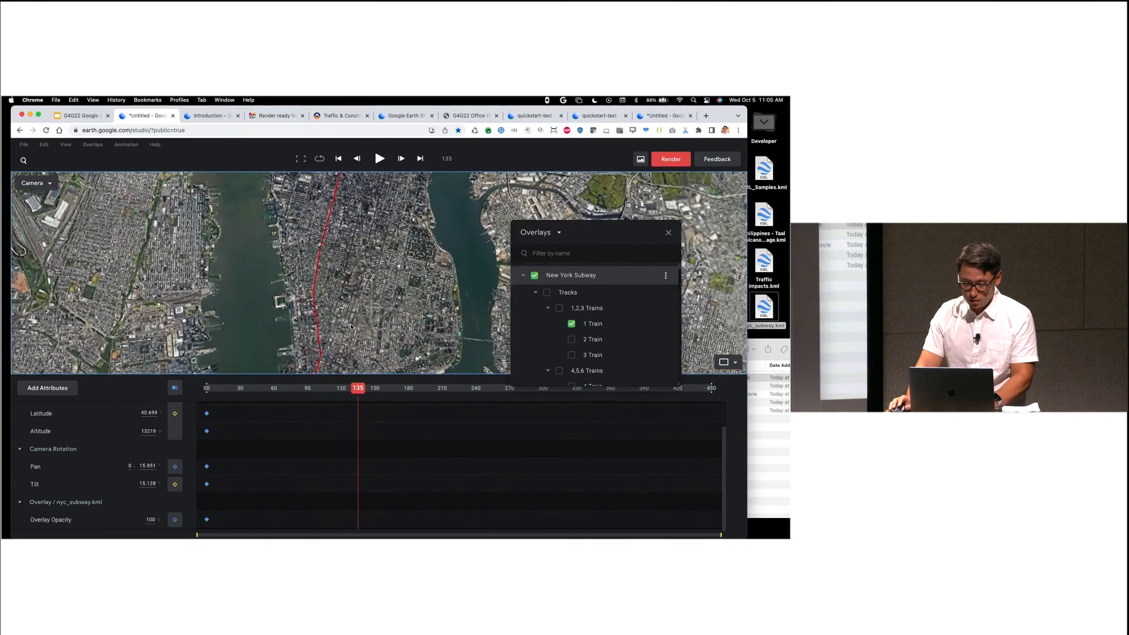
{"action": "left_click", "coordinate": [174, 413]}
{"action": "left_click", "coordinate": [175, 466]}
{"action": "left_click", "coordinate": [175, 484]}
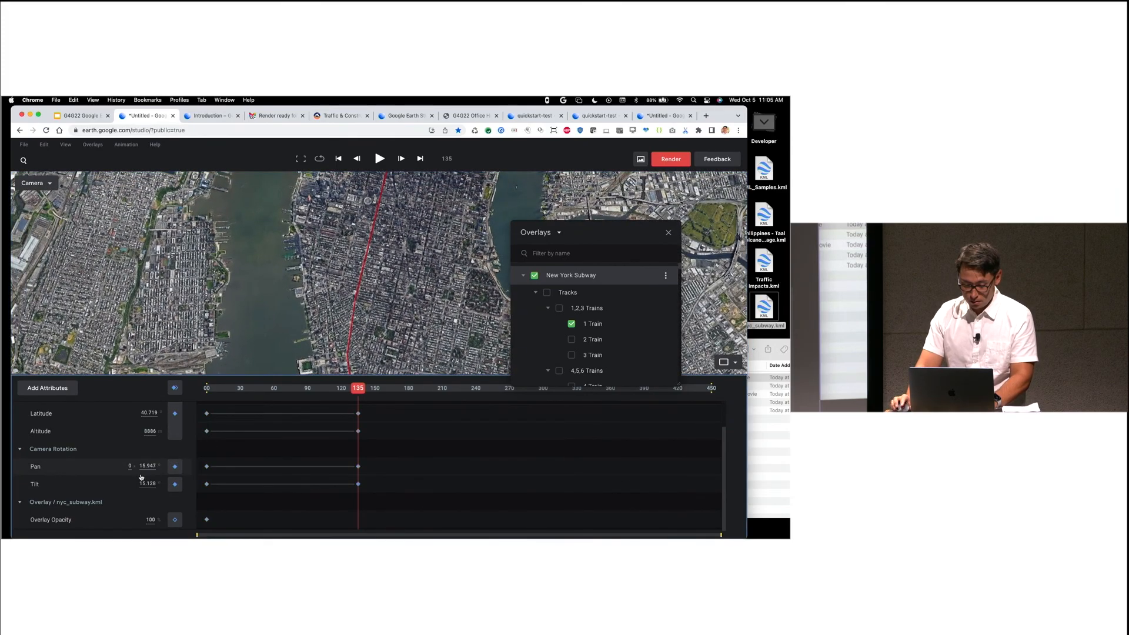
{"action": "left_click", "coordinate": [174, 519]}
Step: Set the overlay opacity to 0% at frame 0 and shift its end keyframe to about frame 54
{"action": "left_click", "coordinate": [357, 388]}
{"action": "left_click_drag", "start_coordinate": [357, 388], "coordinate": [206, 389]}
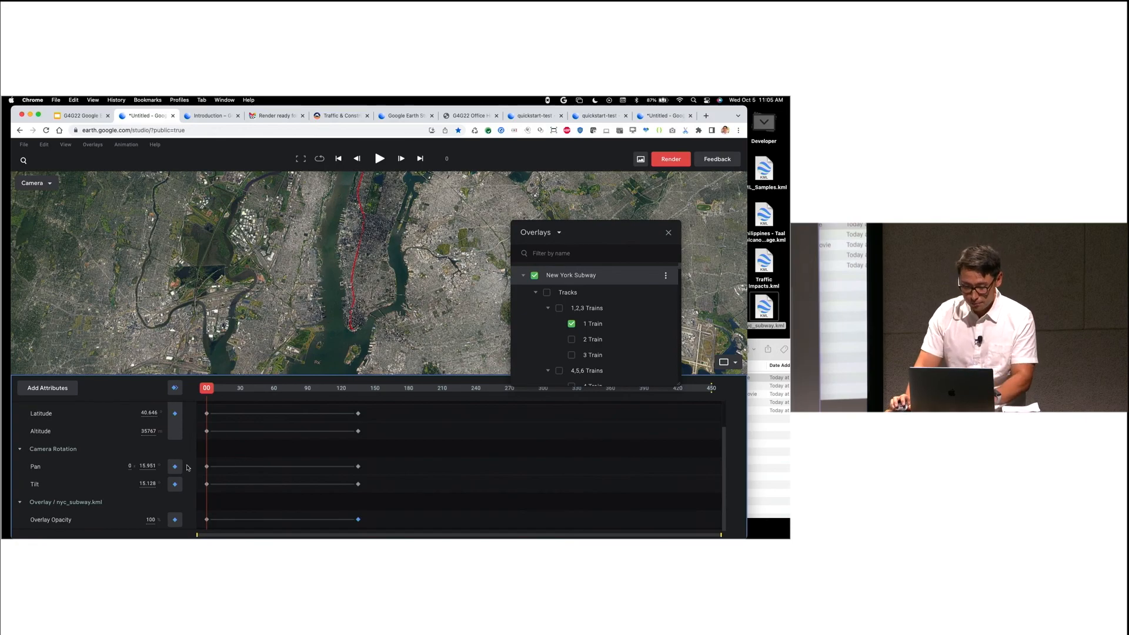
{"action": "left_click", "coordinate": [152, 520]}
{"action": "type", "text": "0"}
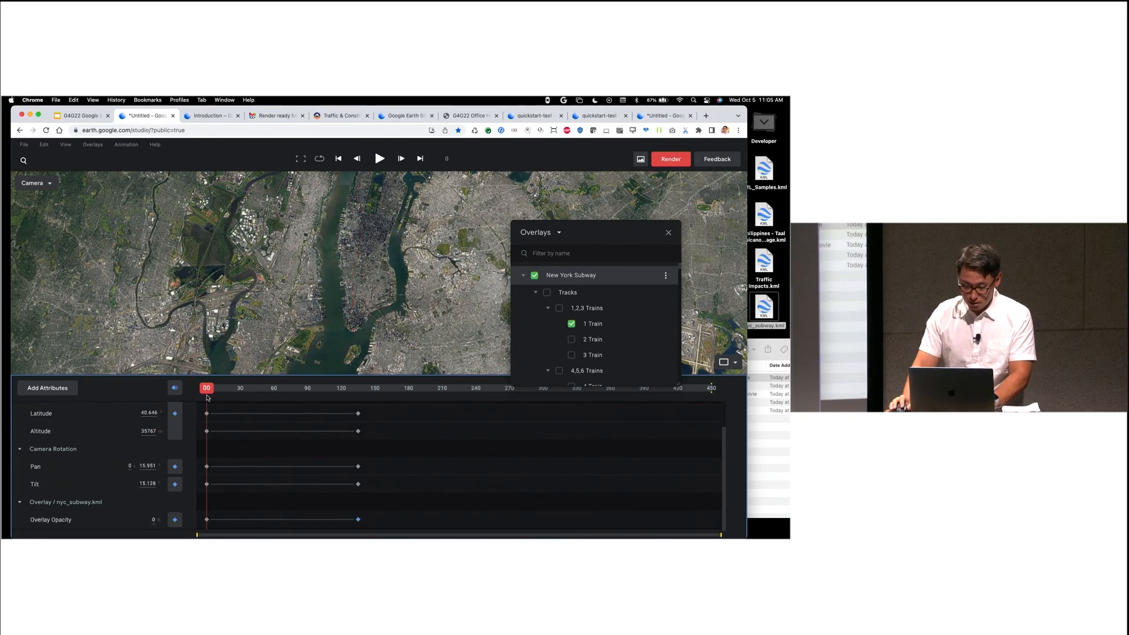
{"action": "left_click_drag", "start_coordinate": [358, 520], "coordinate": [268, 520]}
Step: Play the 1 Train fade-in from the start and scrub back to frame 36 to check it
{"action": "key", "text": "space"}
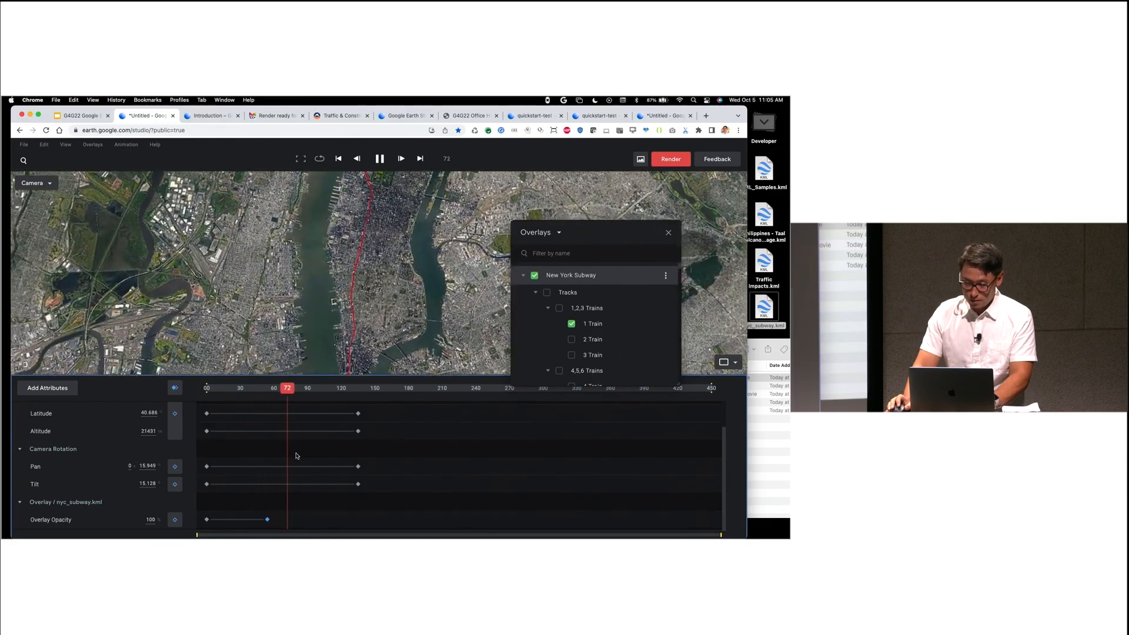
{"action": "key", "text": "space"}
{"action": "left_click_drag", "start_coordinate": [298, 388], "coordinate": [248, 396]}
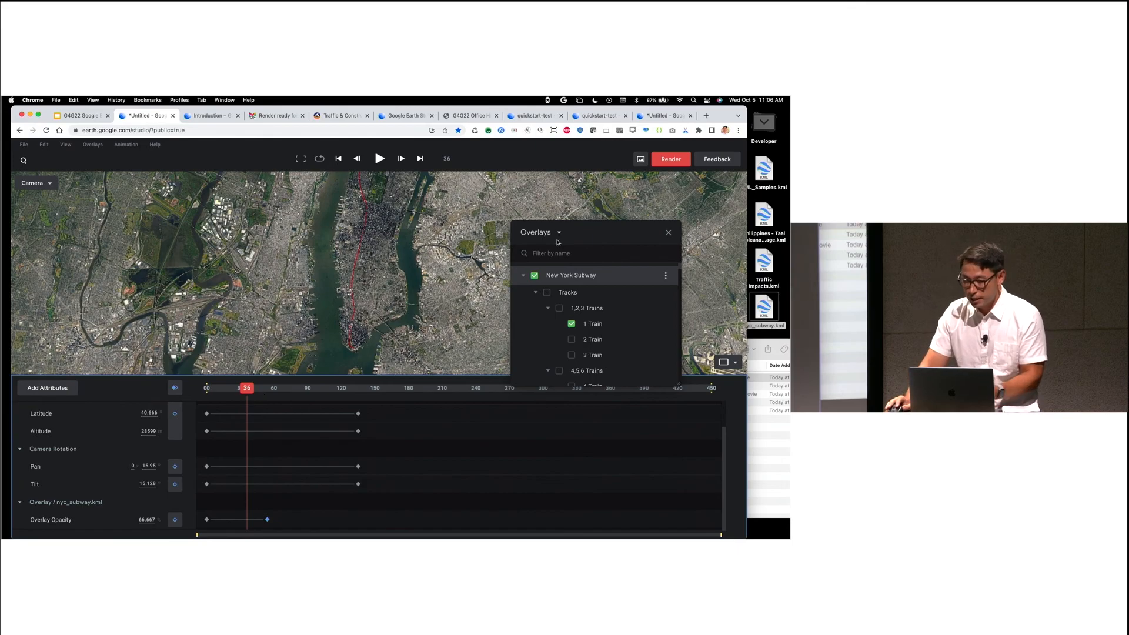
Step: Import nyc_subway.kml from the desktop as a second overlay and show only the 4 Train among its tracks
{"action": "left_click", "coordinate": [525, 276]}
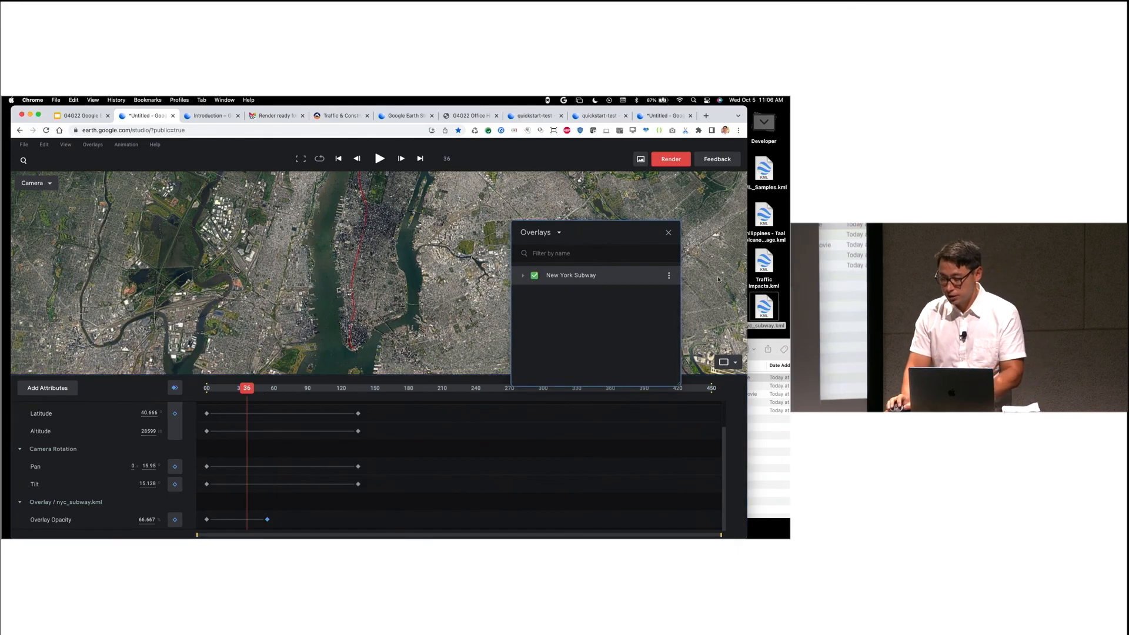
{"action": "mouse_move", "coordinate": [764, 307]}
{"action": "left_mouse_down"}
{"action": "mouse_move", "coordinate": [611, 348]}
{"action": "mouse_move", "coordinate": [605, 328]}
{"action": "mouse_move", "coordinate": [605, 347]}
{"action": "left_mouse_up"}
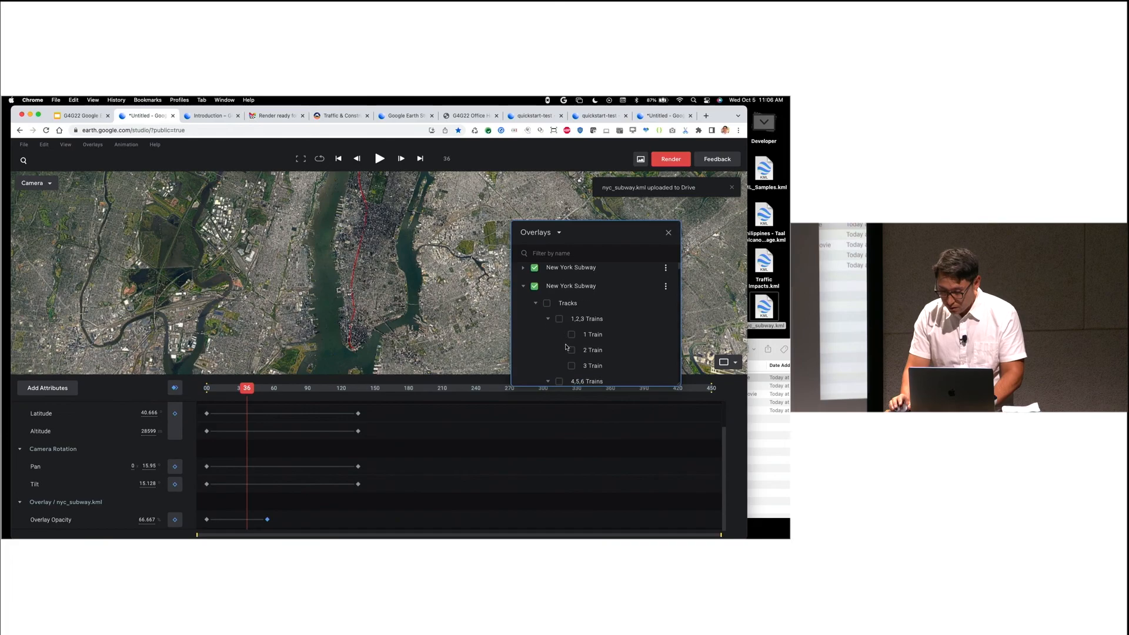
{"action": "scroll", "coordinate": [567, 349], "scroll_direction": "down", "scroll_amount": 2}
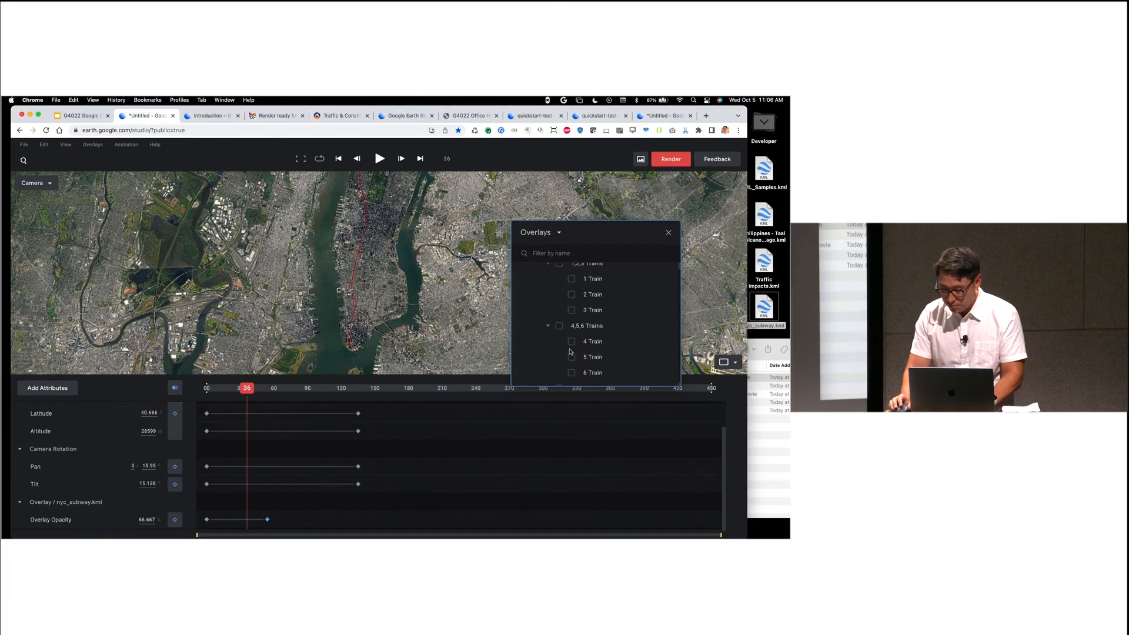
{"action": "left_click", "coordinate": [571, 342]}
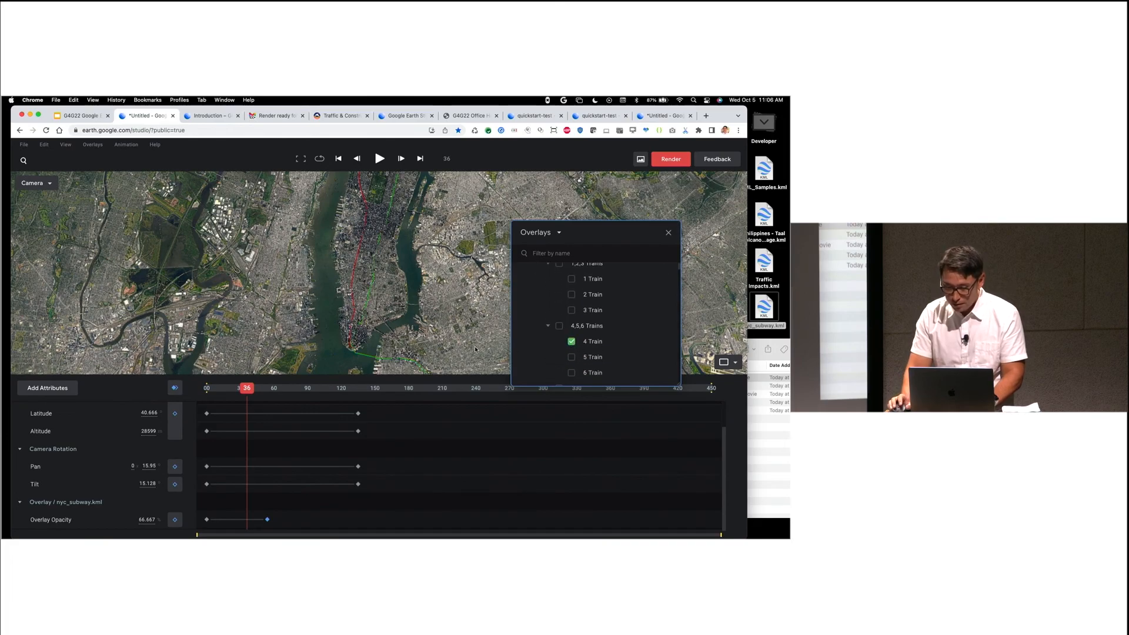
{"action": "scroll", "coordinate": [644, 303], "scroll_direction": "up", "scroll_amount": 3}
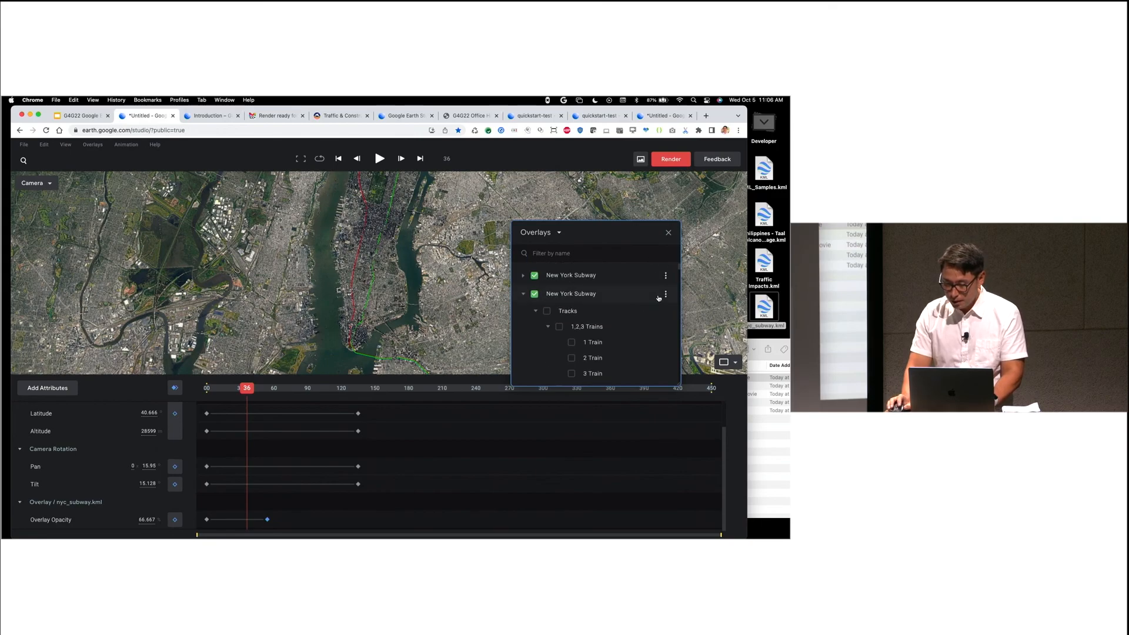
Step: Make the second New York Subway overlay's opacity keyframable and set it to 0% at frame 0
{"action": "left_click", "coordinate": [665, 295]}
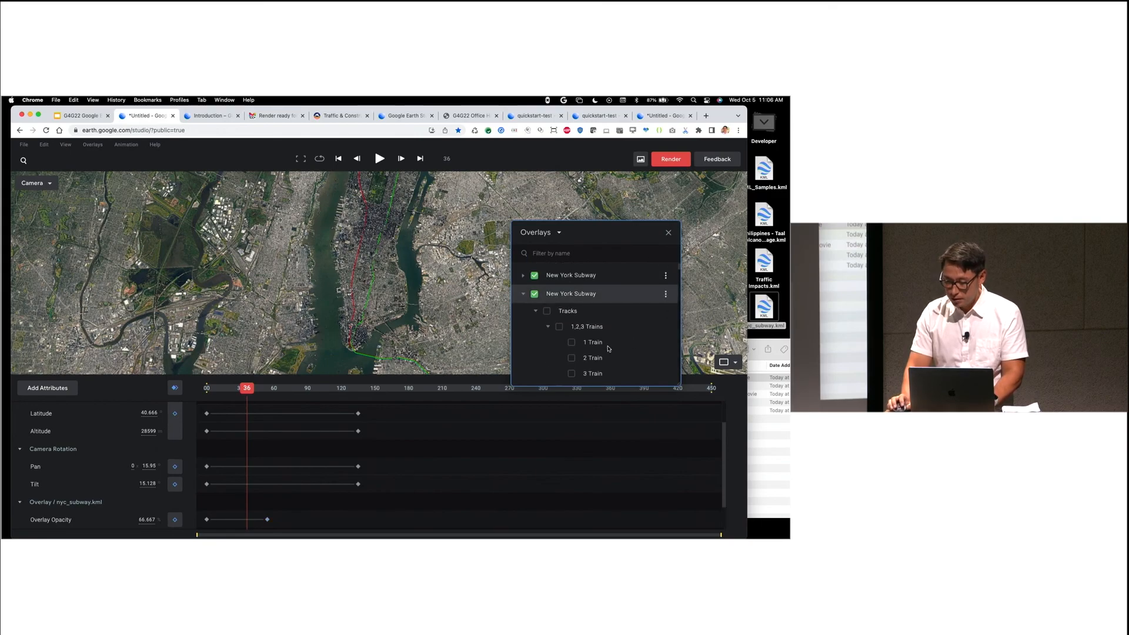
{"action": "scroll", "coordinate": [141, 482], "scroll_direction": "down", "scroll_amount": 2}
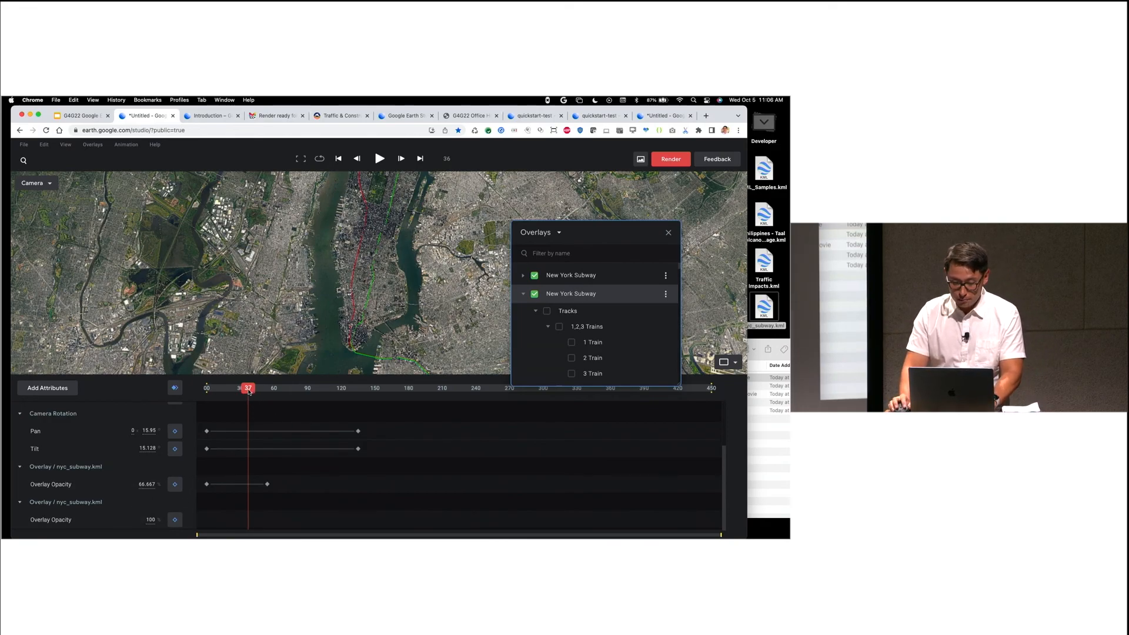
{"action": "left_click_drag", "start_coordinate": [248, 389], "coordinate": [201, 395]}
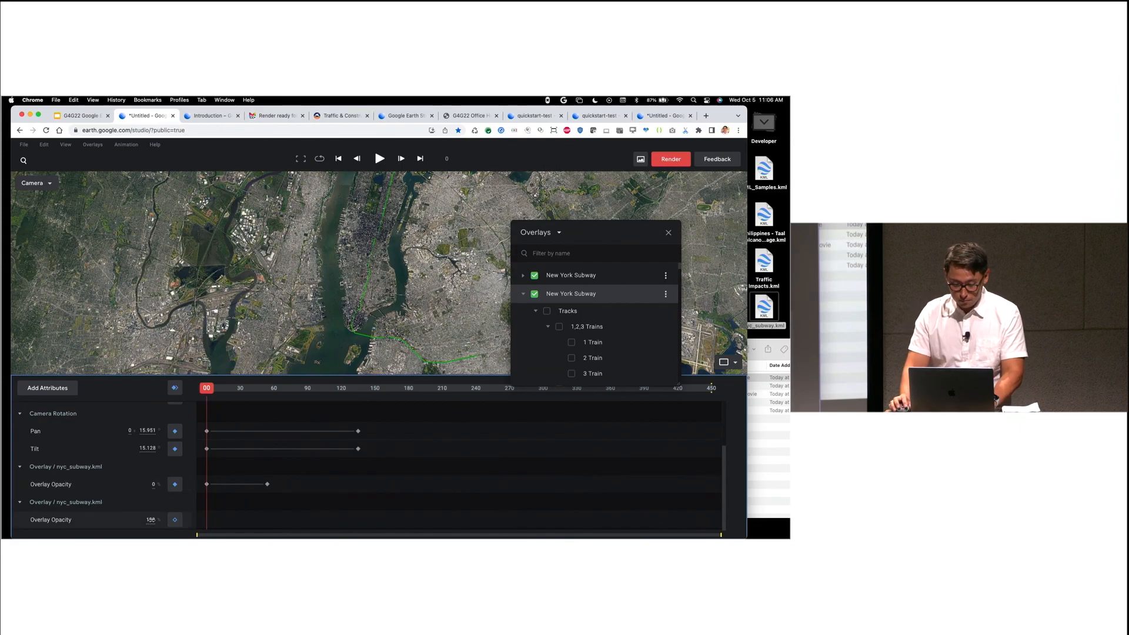
{"action": "double_click", "coordinate": [151, 520]}
{"action": "type", "text": "0"}
{"action": "key", "text": "Return"}
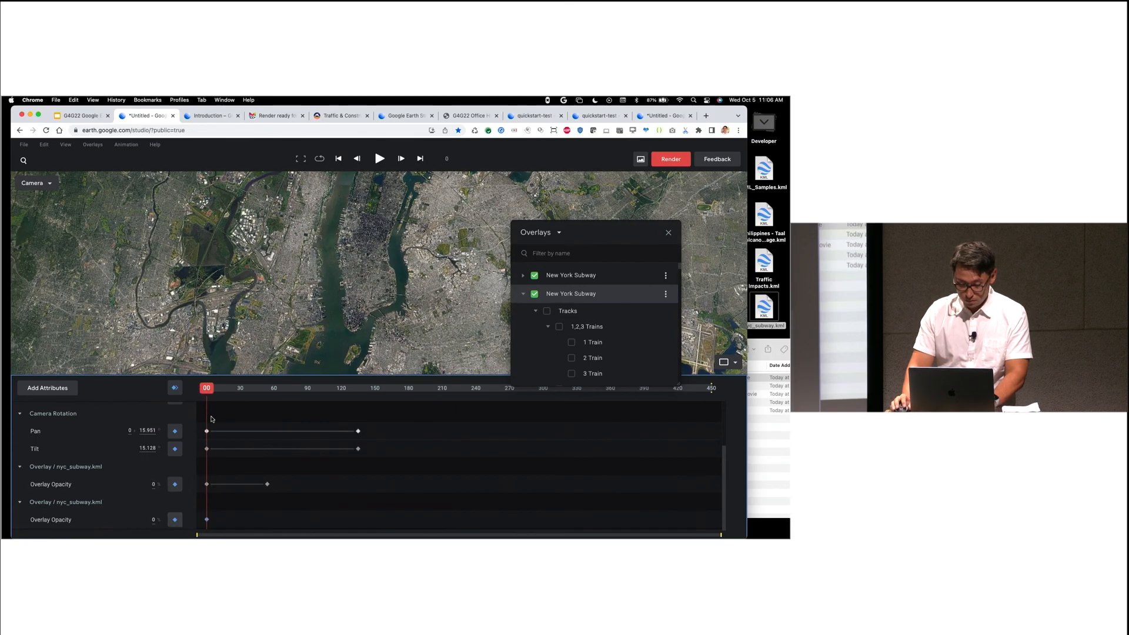
Step: Set the second subway overlay's opacity to 100% at frame 53
{"action": "left_click_drag", "start_coordinate": [209, 397], "coordinate": [266, 411]}
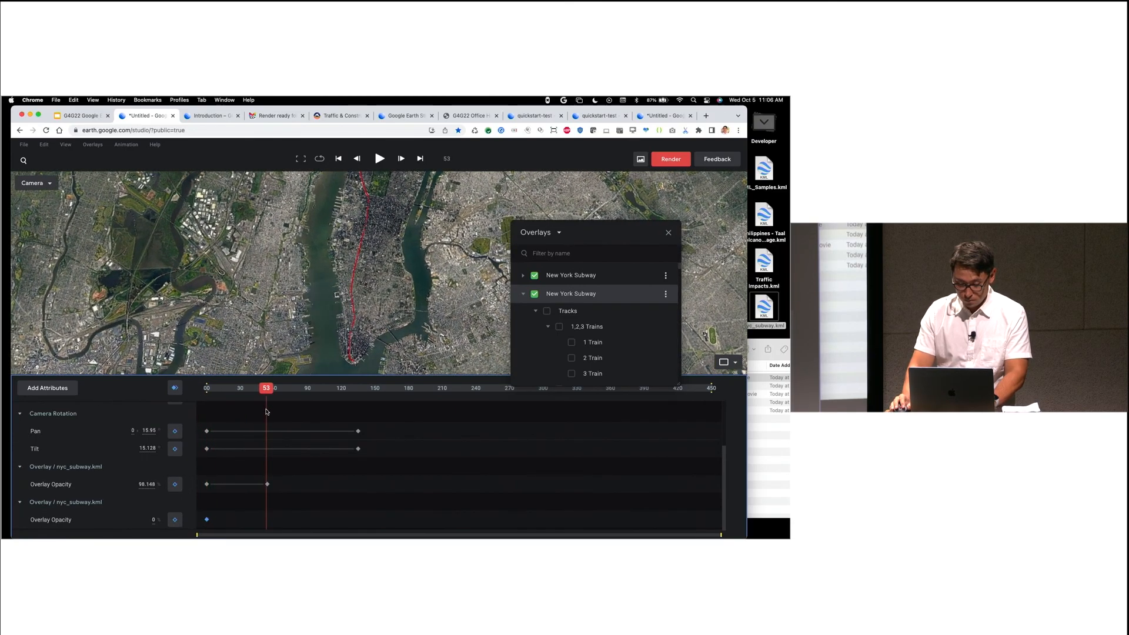
{"action": "left_click", "coordinate": [155, 521]}
{"action": "type", "text": "100"}
{"action": "key", "text": "Return"}
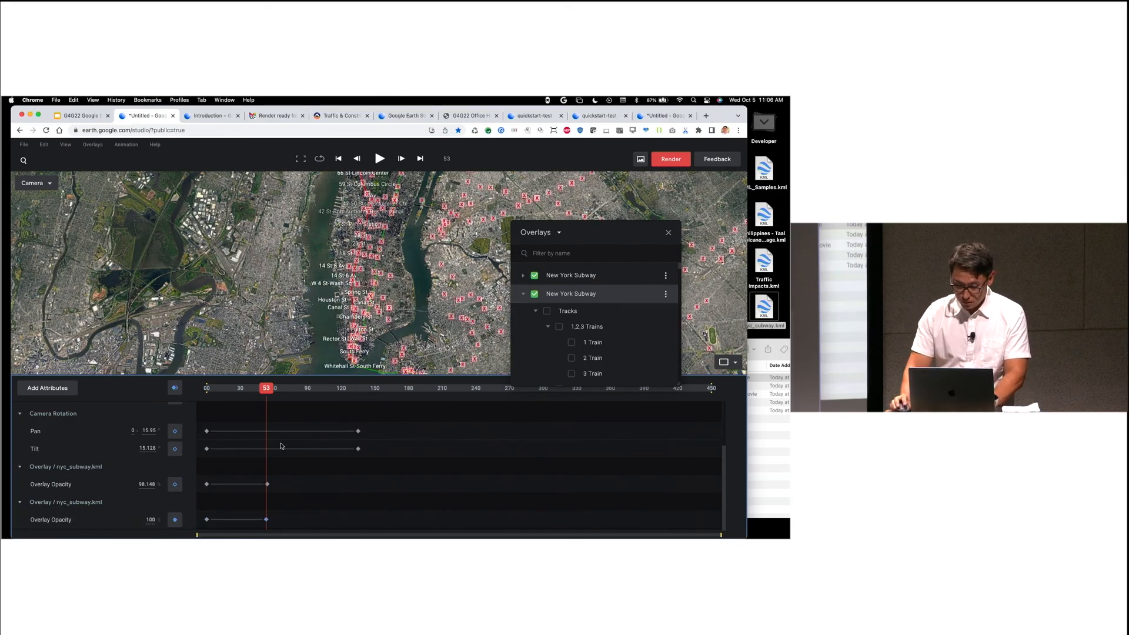
Step: Hide all Stations of the second New York Subway overlay and check both fading lines at frame 42
{"action": "left_click", "coordinate": [525, 296]}
{"action": "left_click", "coordinate": [525, 296]}
{"action": "scroll", "coordinate": [560, 335], "scroll_direction": "down", "scroll_amount": 4}
{"action": "scroll", "coordinate": [559, 335], "scroll_direction": "down", "scroll_amount": 10}
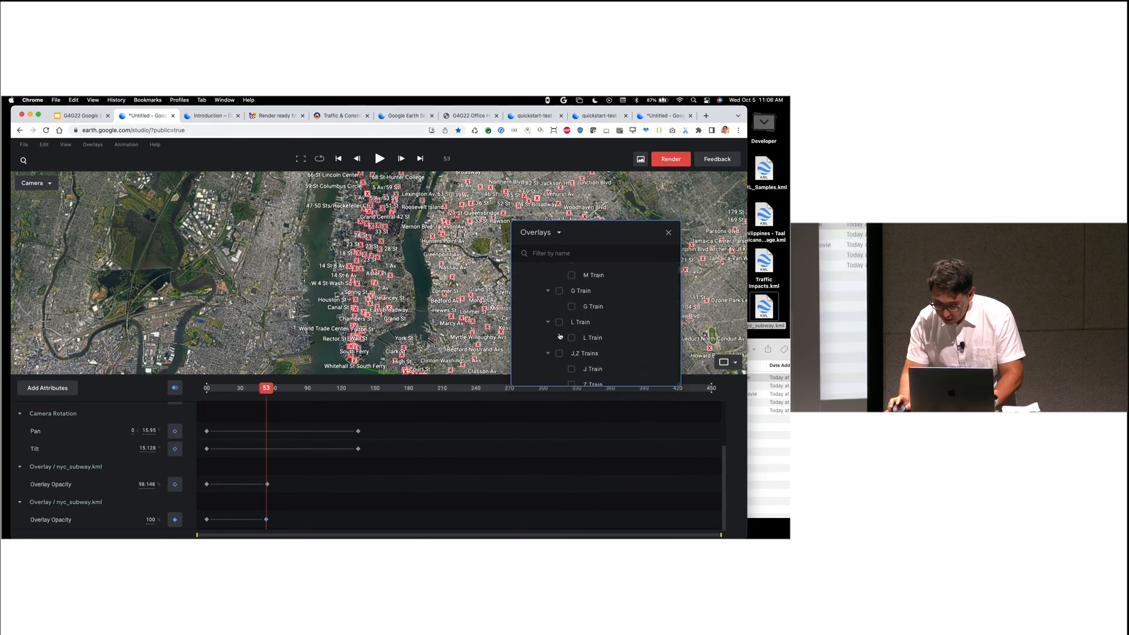
{"action": "scroll", "coordinate": [559, 338], "scroll_direction": "down", "scroll_amount": 10}
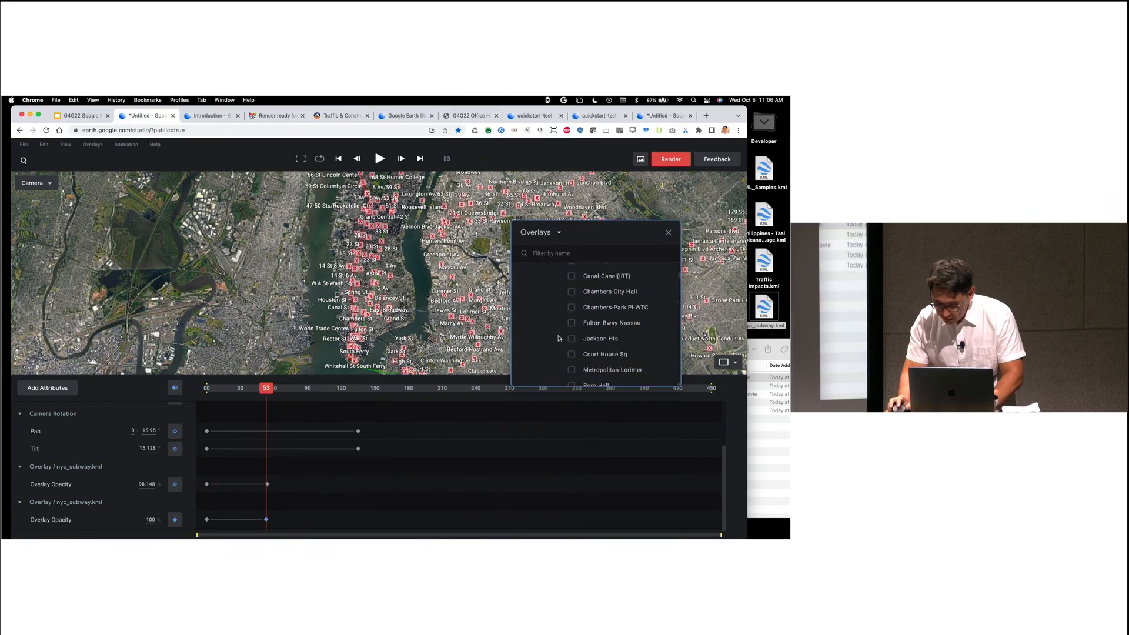
{"action": "scroll", "coordinate": [559, 307], "scroll_direction": "up", "scroll_amount": 2}
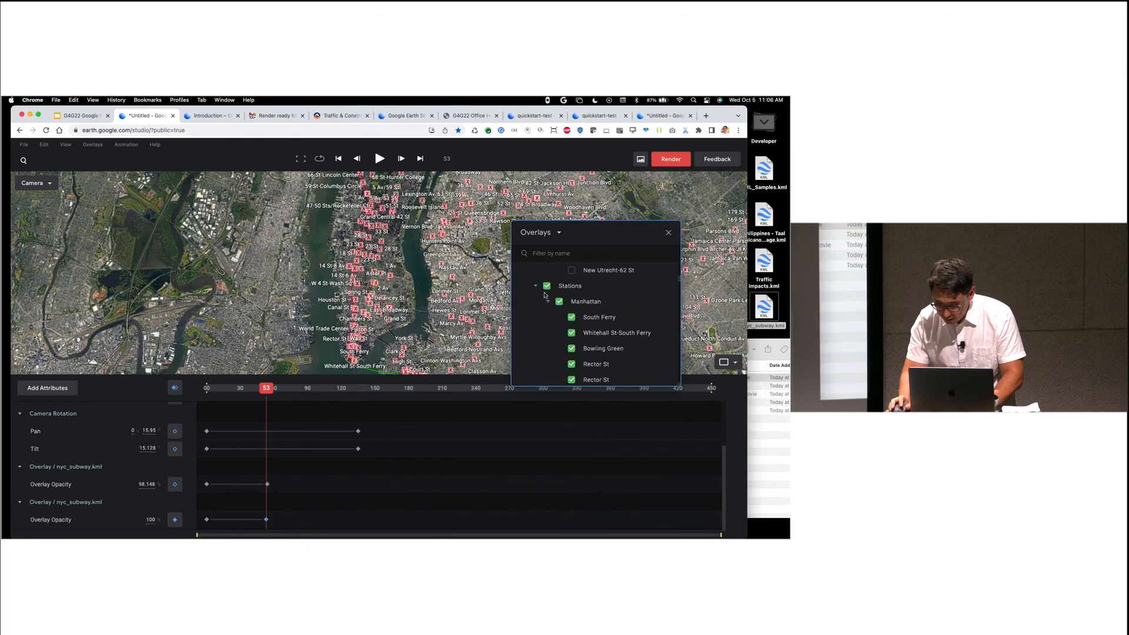
{"action": "left_click", "coordinate": [547, 286]}
{"action": "scroll", "coordinate": [547, 308], "scroll_direction": "up", "scroll_amount": 1}
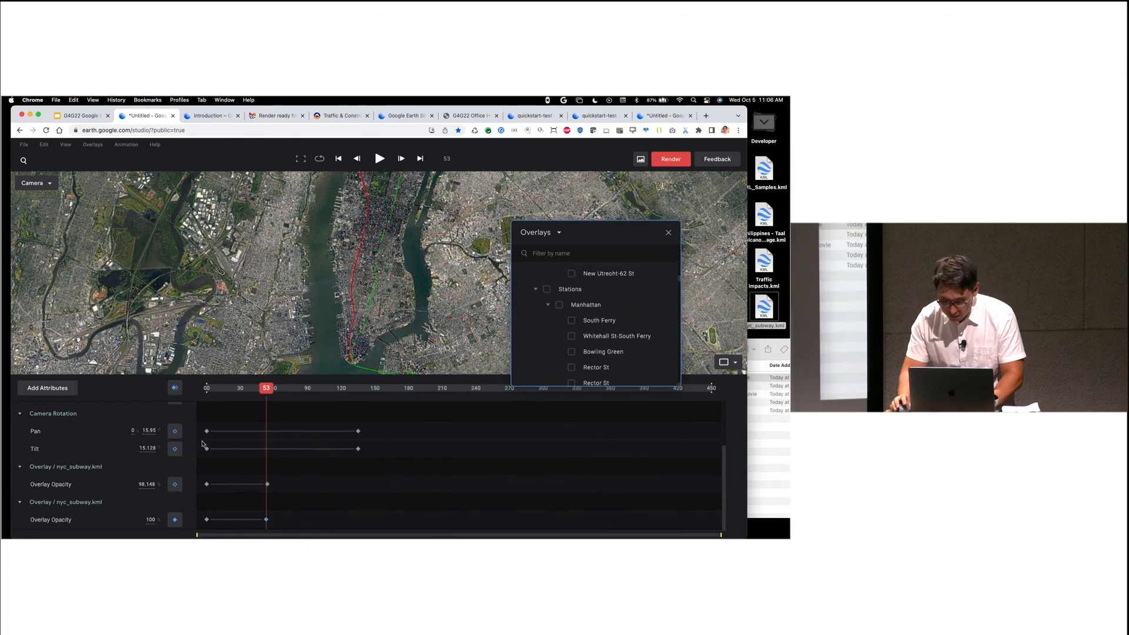
{"action": "mouse_move", "coordinate": [266, 390]}
{"action": "left_mouse_down"}
{"action": "mouse_move", "coordinate": [188, 391]}
{"action": "mouse_move", "coordinate": [254, 393]}
{"action": "left_mouse_up"}
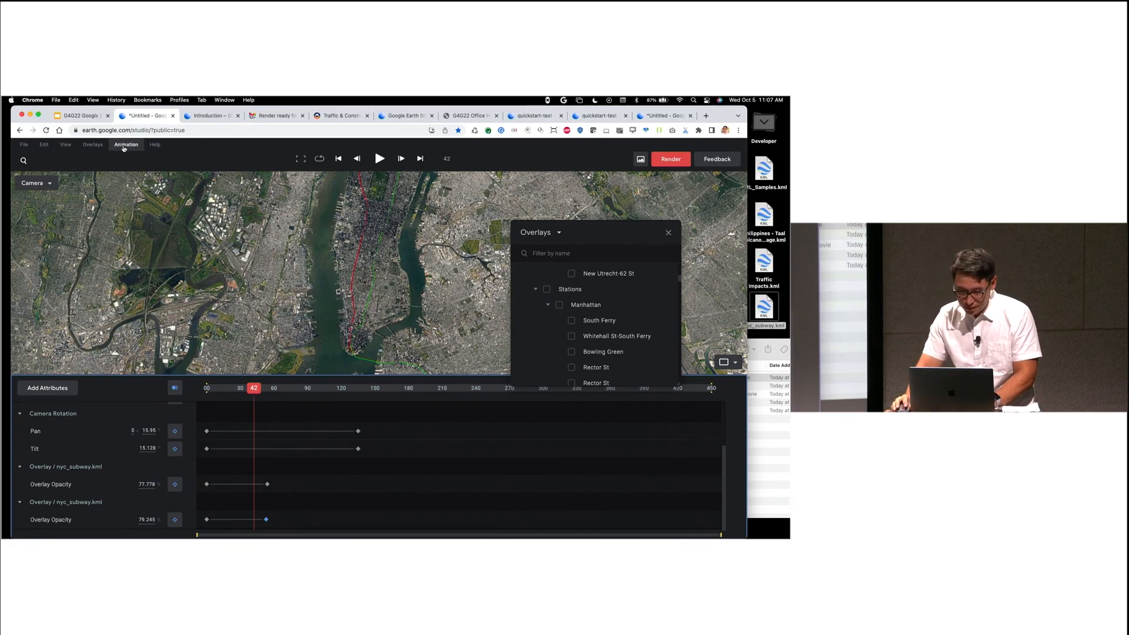
Step: Remove all overlays from the project and close the Overlays window
{"action": "left_click", "coordinate": [92, 144]}
{"action": "left_click", "coordinate": [128, 203]}
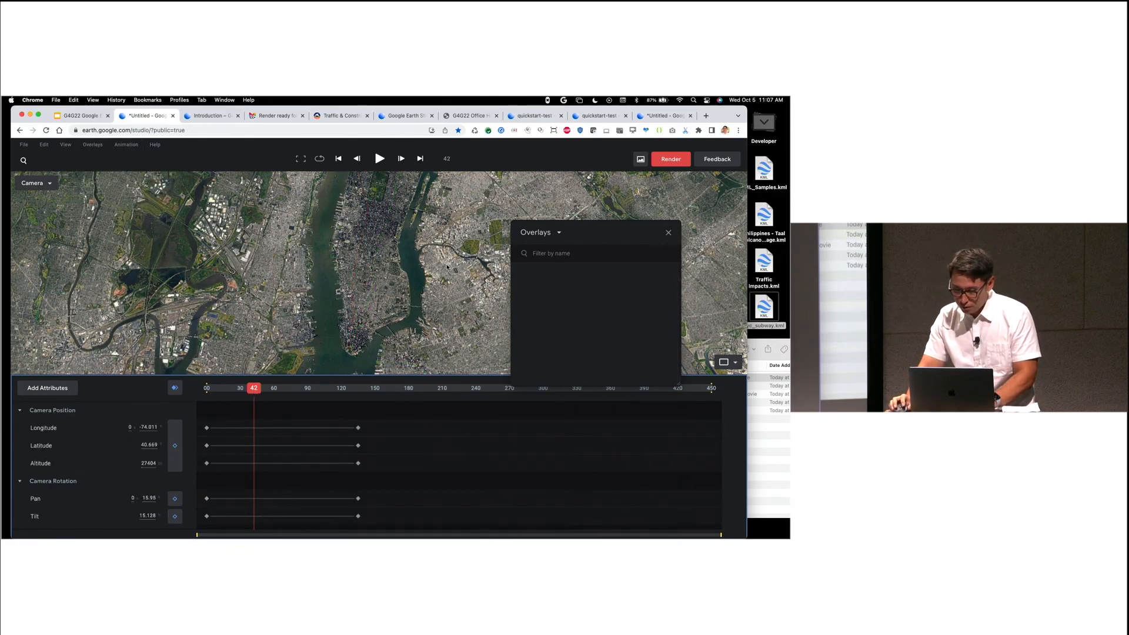
{"action": "left_click", "coordinate": [667, 233]}
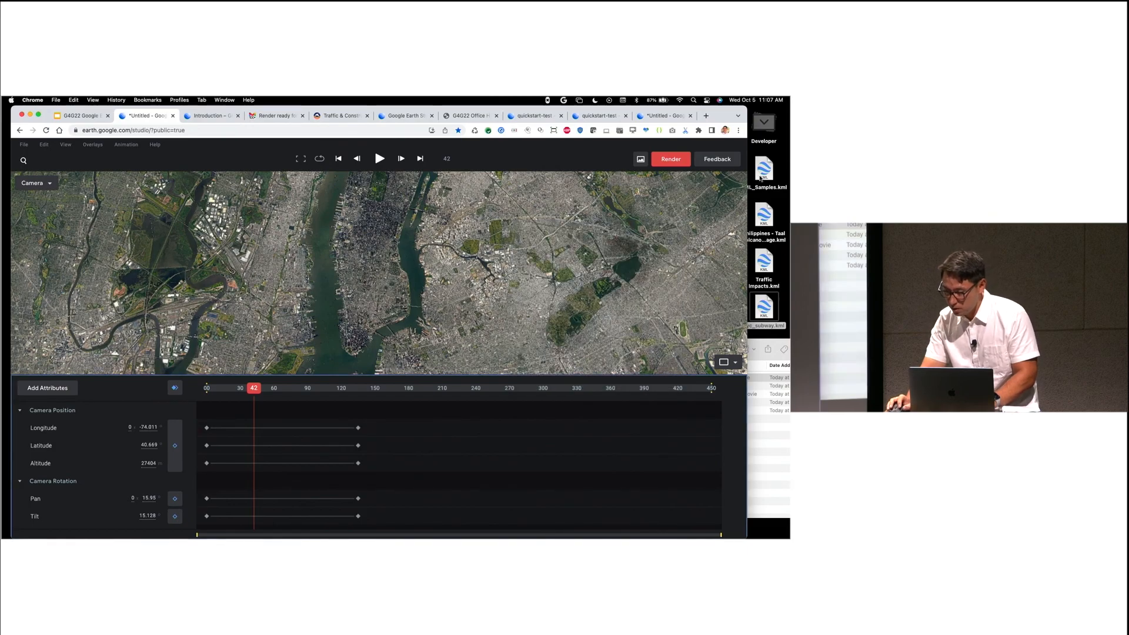
Step: Import KML_Samples.kml from the desktop, fly to its Placemarks folder and show the Floating placemark
{"action": "left_click_drag", "start_coordinate": [766, 172], "coordinate": [534, 340]}
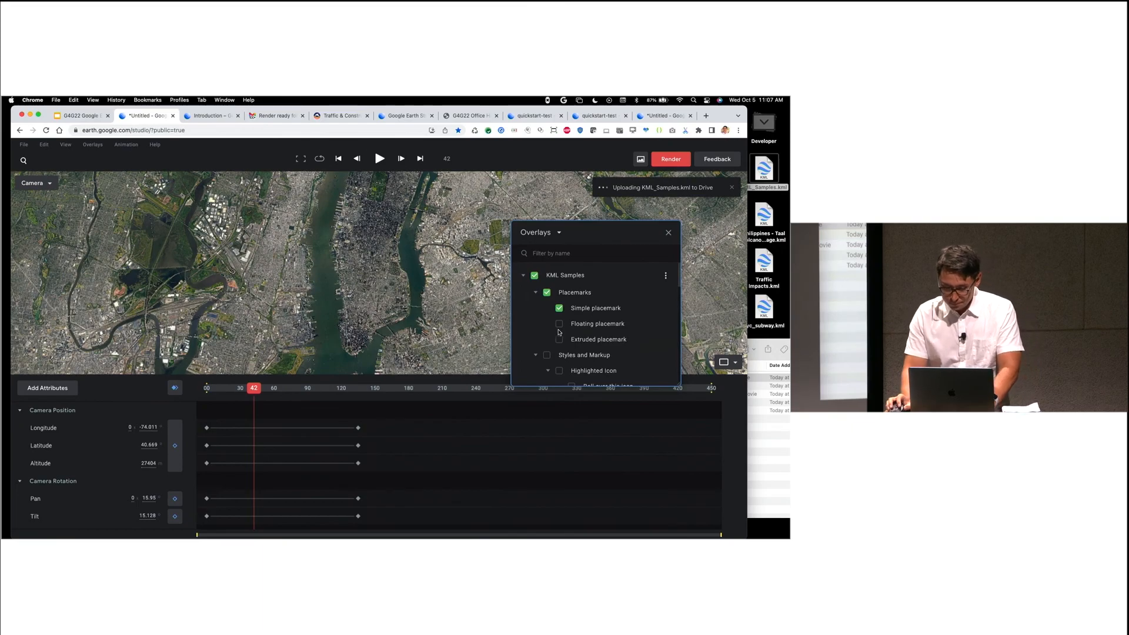
{"action": "double_click", "coordinate": [577, 295]}
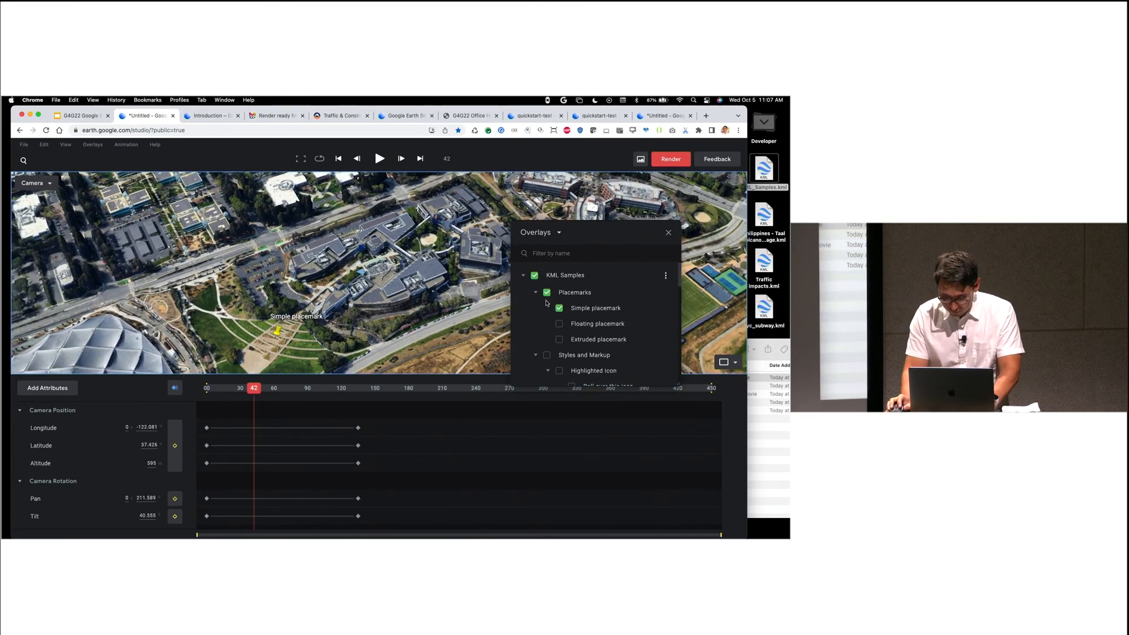
{"action": "left_click", "coordinate": [559, 324]}
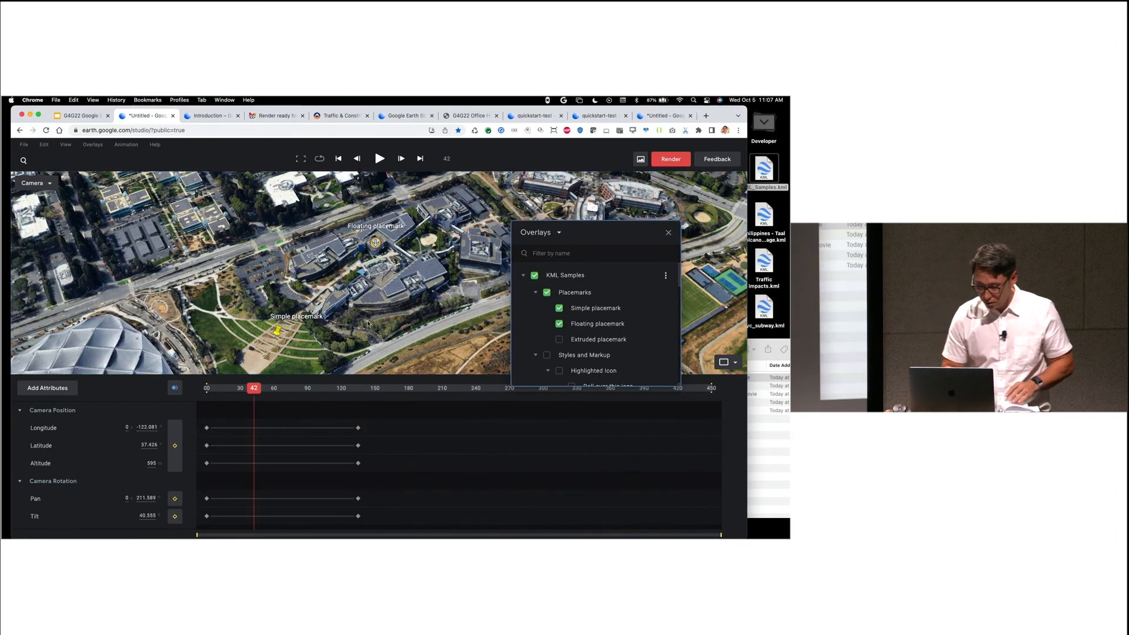
Step: Hide the Placemarks folder of KML Samples and show its Ground Overlays folder instead
{"action": "left_click", "coordinate": [547, 293]}
{"action": "scroll", "coordinate": [577, 344], "scroll_direction": "down", "scroll_amount": 5}
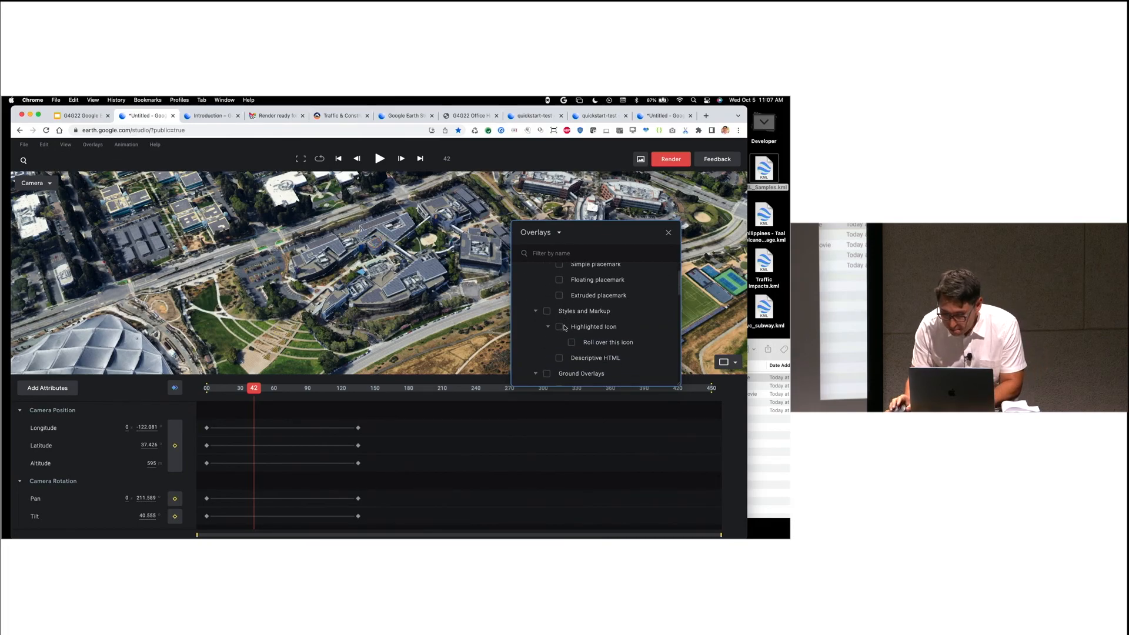
{"action": "left_click", "coordinate": [547, 304]}
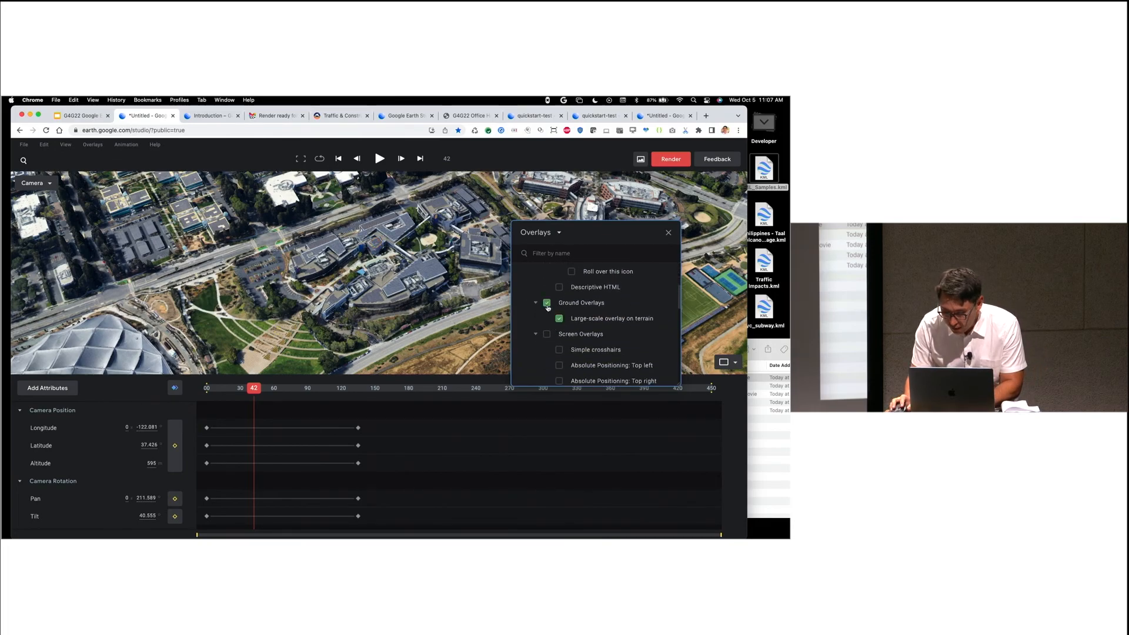
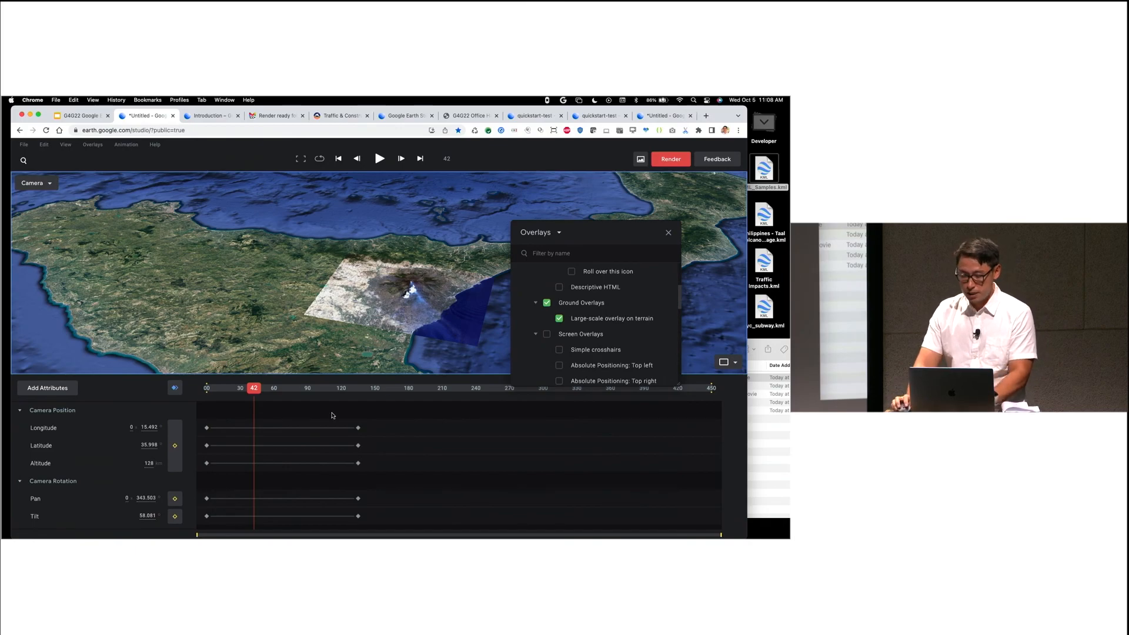
Step: Return the playhead to frame 0 and delete all camera keyframes from the timeline
{"action": "left_click_drag", "start_coordinate": [251, 394], "coordinate": [206, 391]}
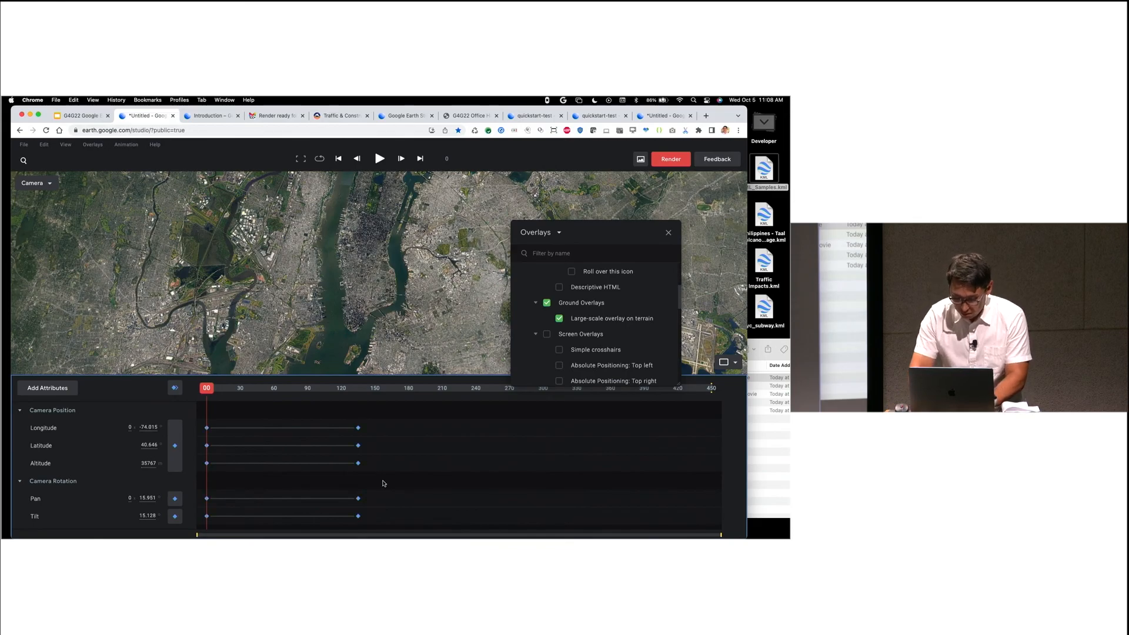
{"action": "key", "text": "super+a"}
{"action": "key", "text": "Delete"}
Step: Show the Paths folder of the KML Samples overlay, fly to its Absolute path and view the extruded paths from an angle
{"action": "scroll", "coordinate": [562, 318], "scroll_direction": "down", "scroll_amount": 1}
{"action": "scroll", "coordinate": [553, 310], "scroll_direction": "down", "scroll_amount": 5}
{"action": "left_click", "coordinate": [547, 301]}
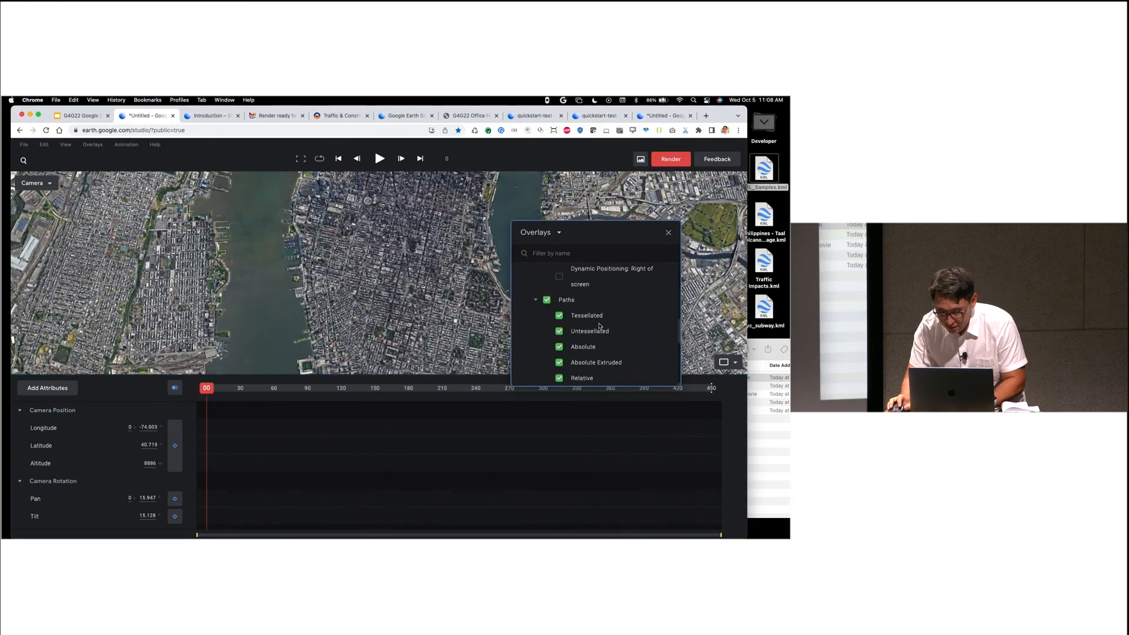
{"action": "scroll", "coordinate": [423, 328], "scroll_direction": "down", "scroll_amount": 5}
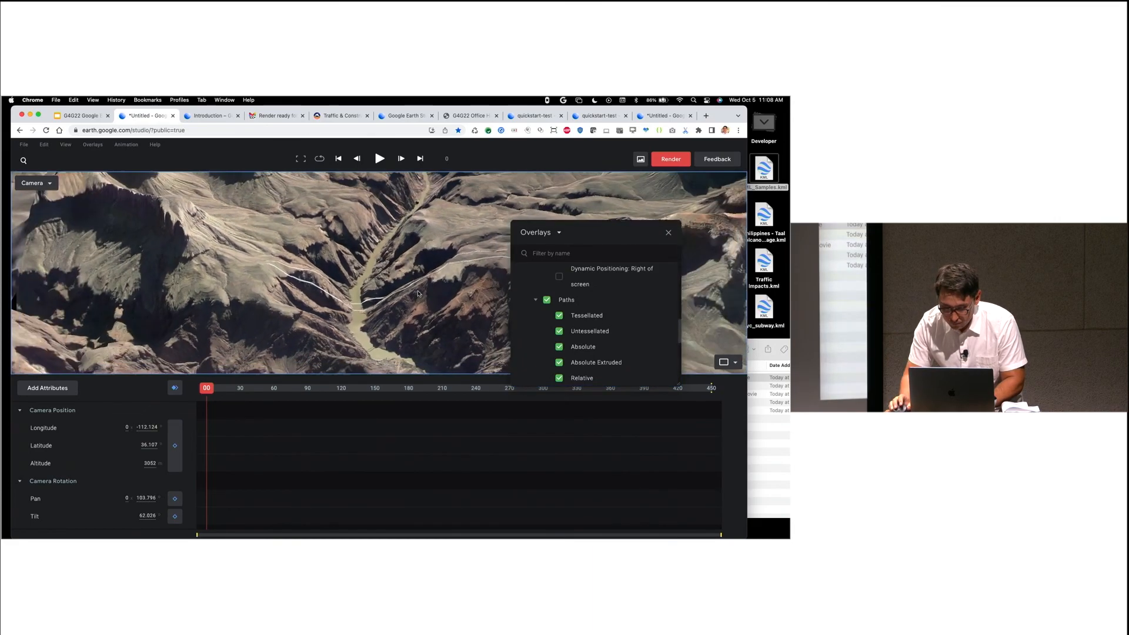
{"action": "scroll", "coordinate": [587, 336], "scroll_direction": "down", "scroll_amount": 1}
{"action": "double_click", "coordinate": [586, 340]}
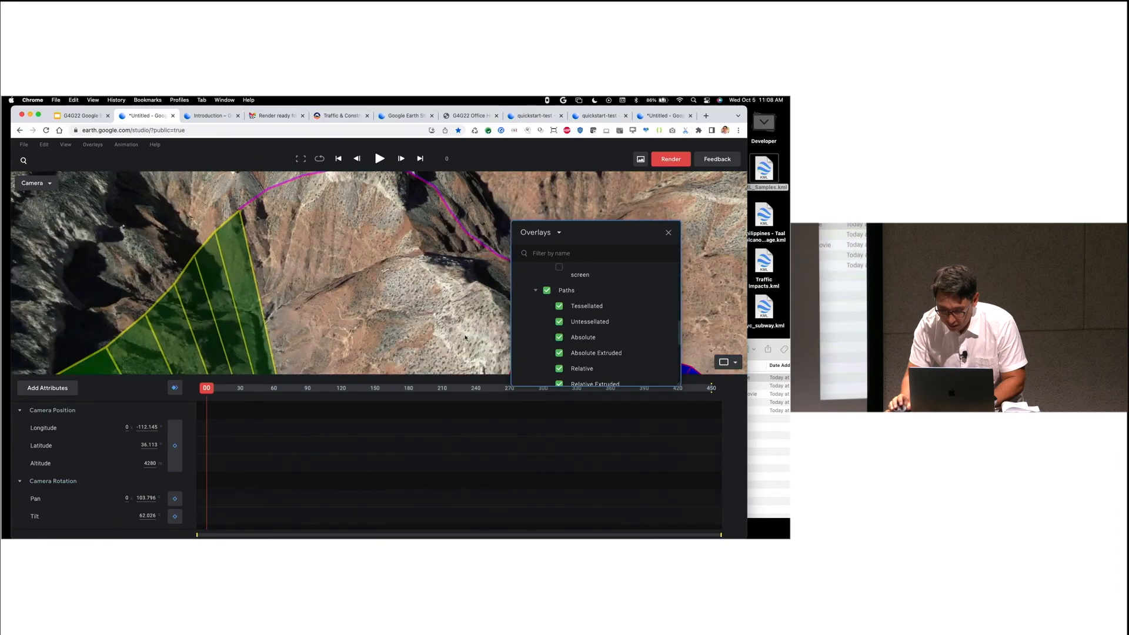
{"action": "left_click_drag", "start_coordinate": [386, 296], "coordinate": [383, 314]}
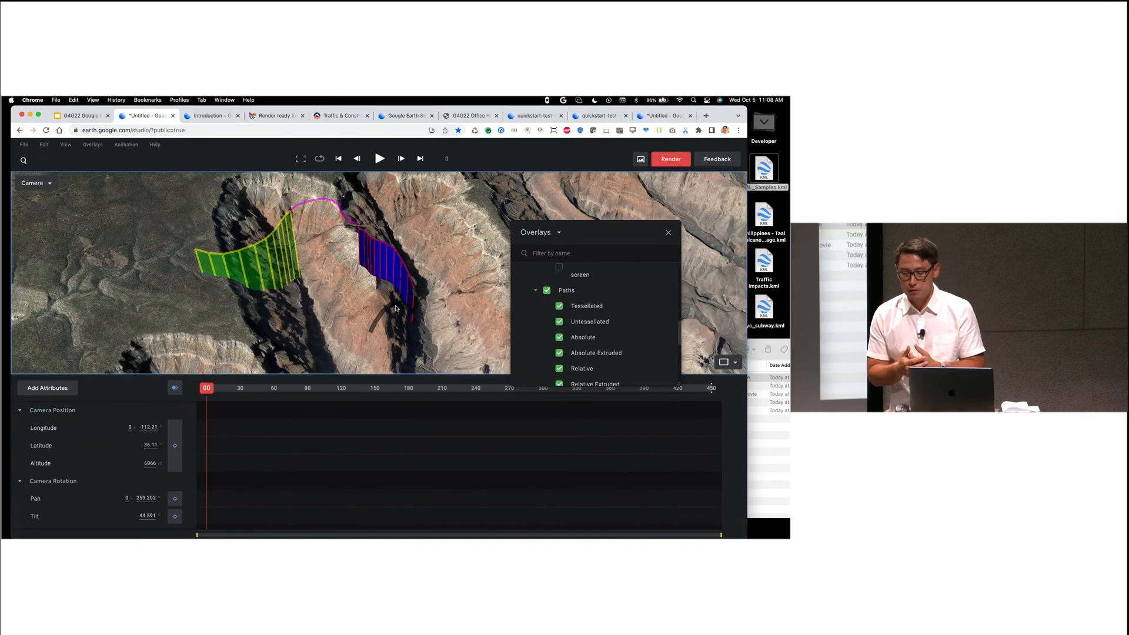
Step: Fly to the Extruded Polygon folder, show The Pentagon and tilt the camera to view it in 3D
{"action": "scroll", "coordinate": [579, 318], "scroll_direction": "down", "scroll_amount": 5}
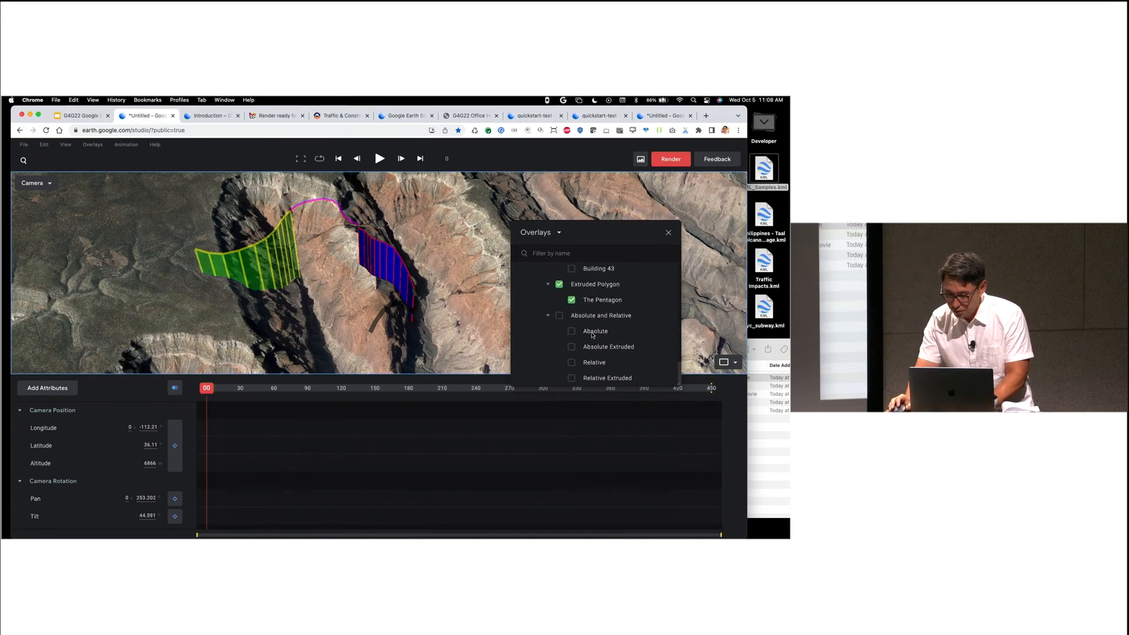
{"action": "double_click", "coordinate": [585, 285]}
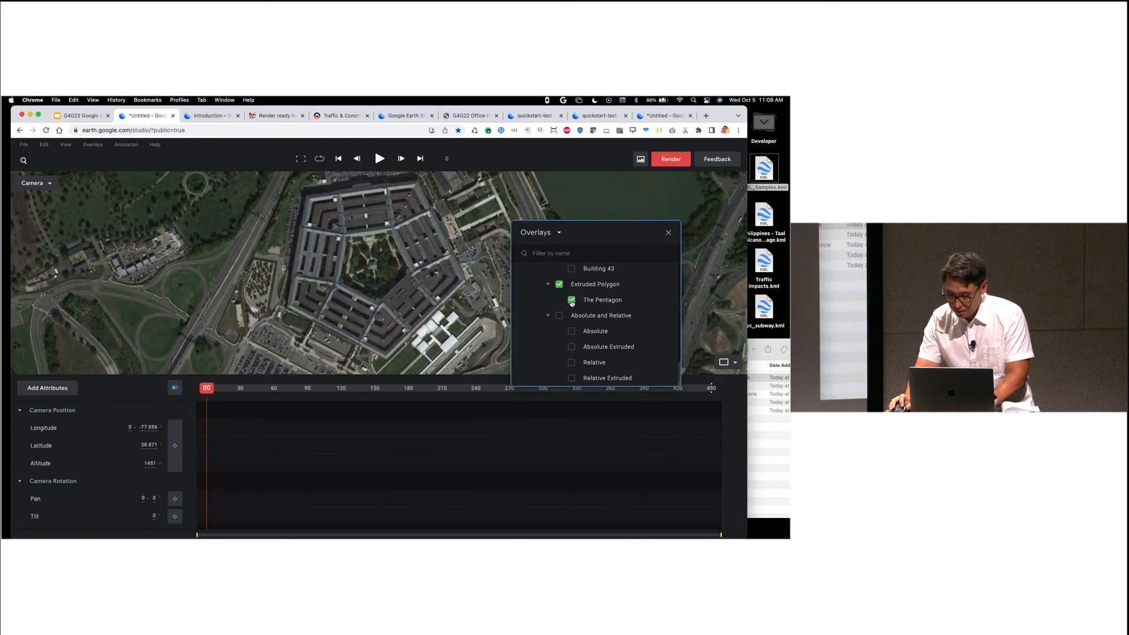
{"action": "left_click", "coordinate": [571, 301]}
{"action": "middle_click_drag", "start_coordinate": [434, 321], "coordinate": [457, 280]}
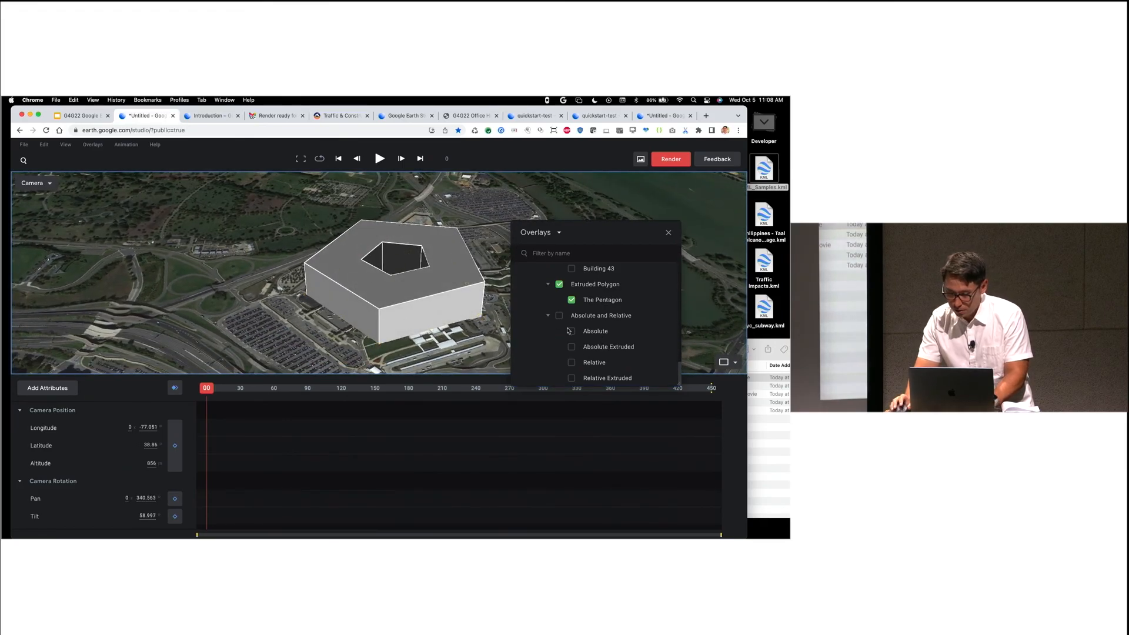
Step: Show the Google Campus polygons, fly to Building 40 and tilt the camera with the Overlays window moved clear of the buildings
{"action": "scroll", "coordinate": [579, 308], "scroll_direction": "up", "scroll_amount": 3}
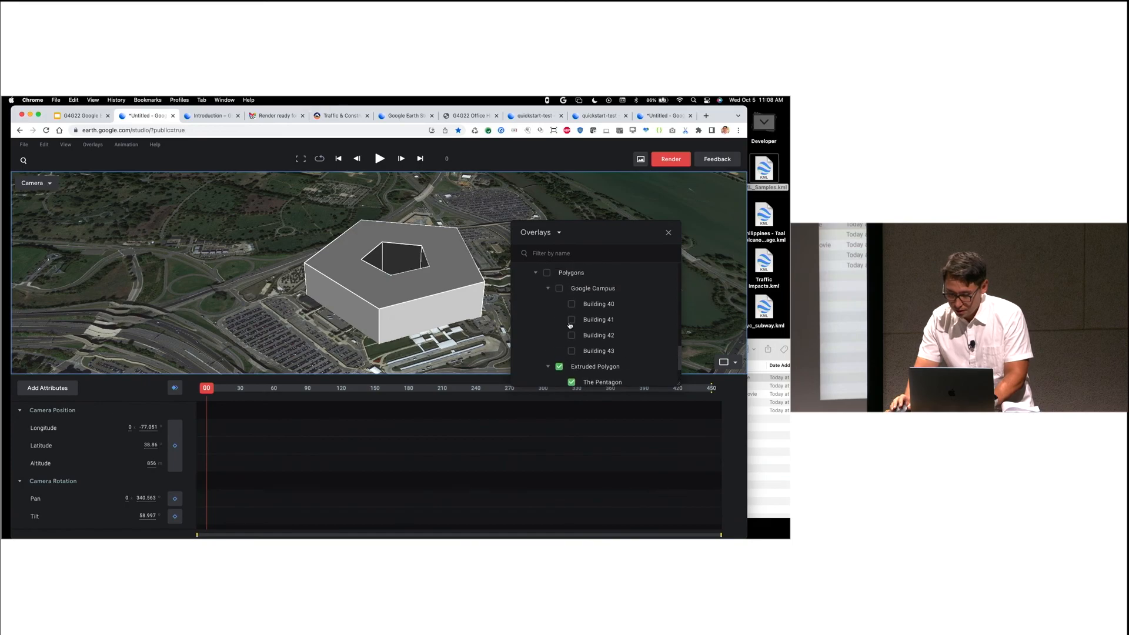
{"action": "left_click", "coordinate": [560, 291]}
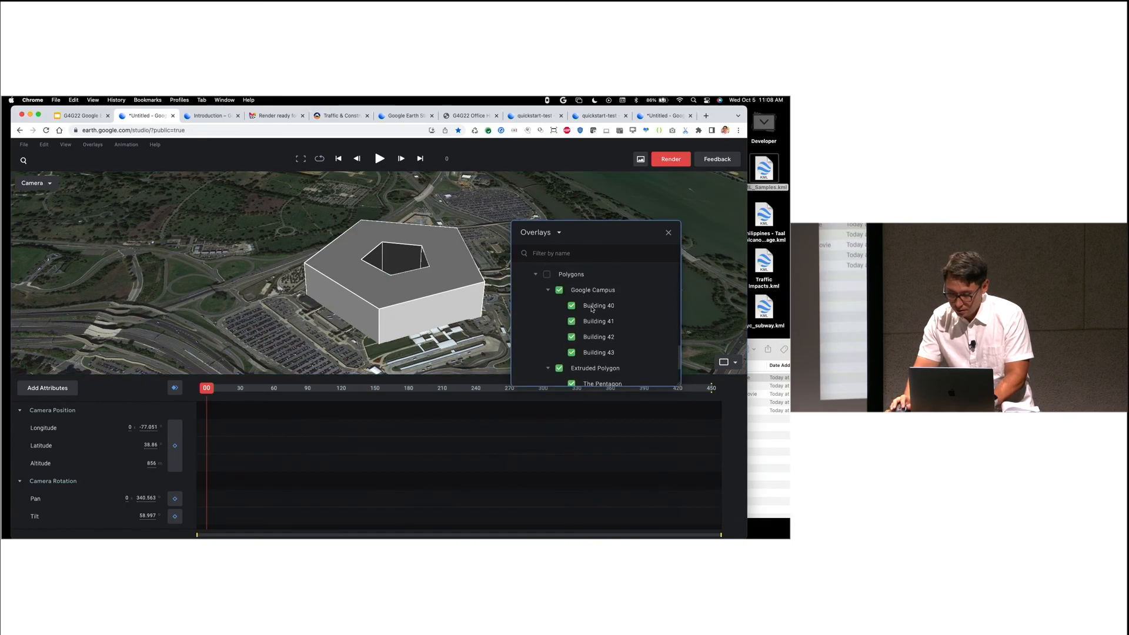
{"action": "double_click", "coordinate": [594, 307]}
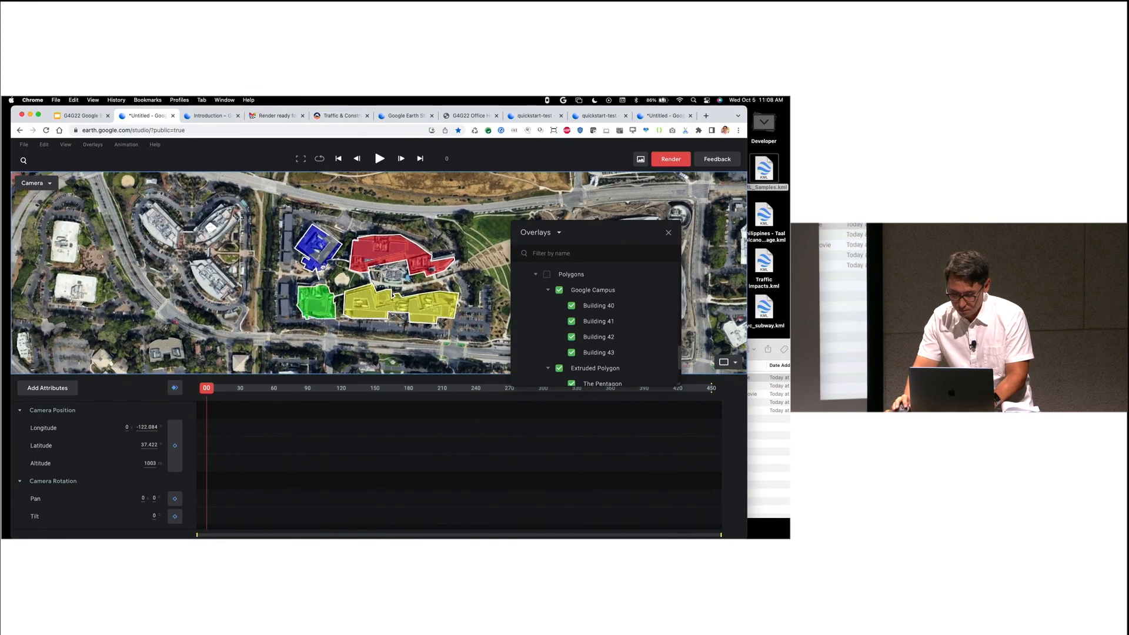
{"action": "left_click_drag", "start_coordinate": [547, 235], "coordinate": [577, 282]}
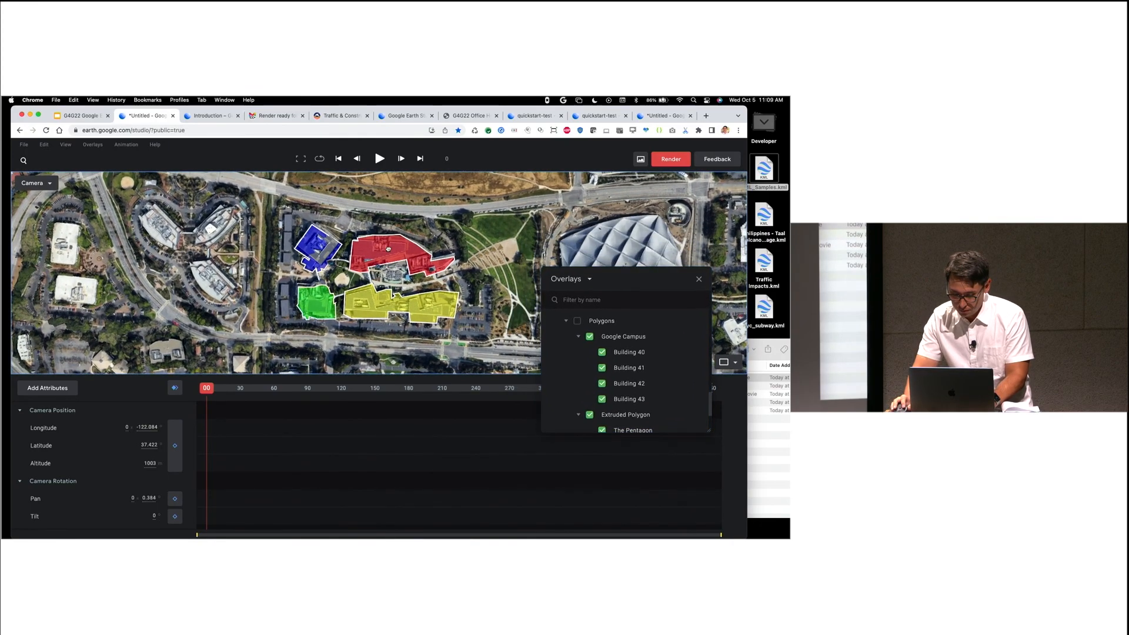
{"action": "middle_click_drag", "start_coordinate": [347, 302], "coordinate": [320, 313]}
Step: Hide Building 40, Building 41, Building 42 and Building 43 individually in the Google Campus folder
{"action": "left_click", "coordinate": [603, 354]}
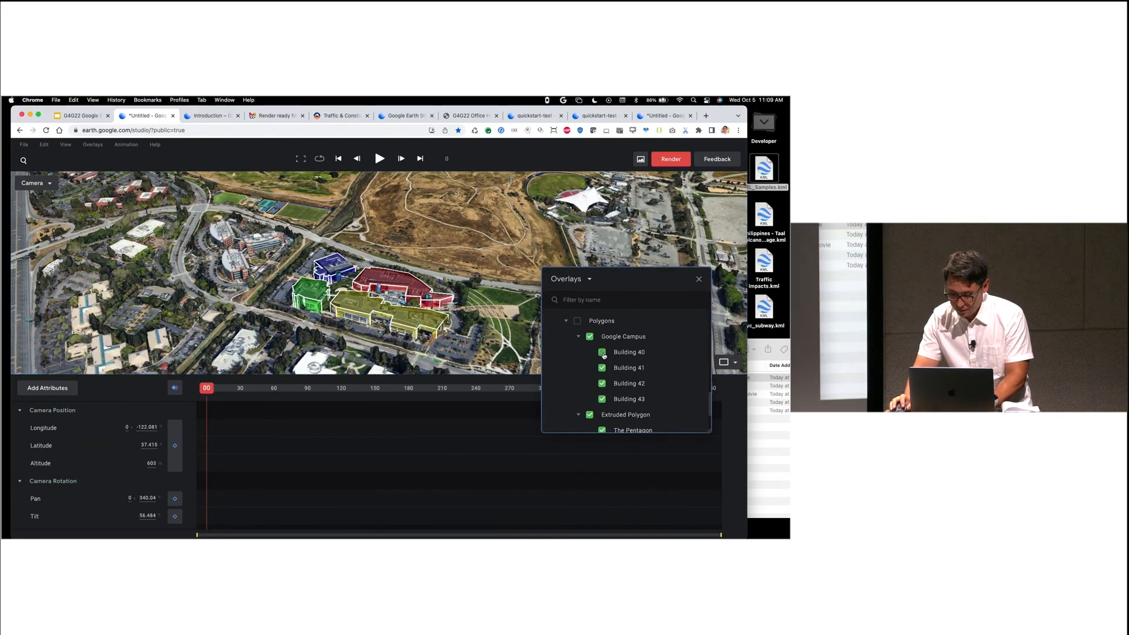
{"action": "left_click", "coordinate": [602, 353]}
{"action": "left_click", "coordinate": [603, 368]}
{"action": "left_click", "coordinate": [603, 384]}
{"action": "left_click", "coordinate": [601, 399]}
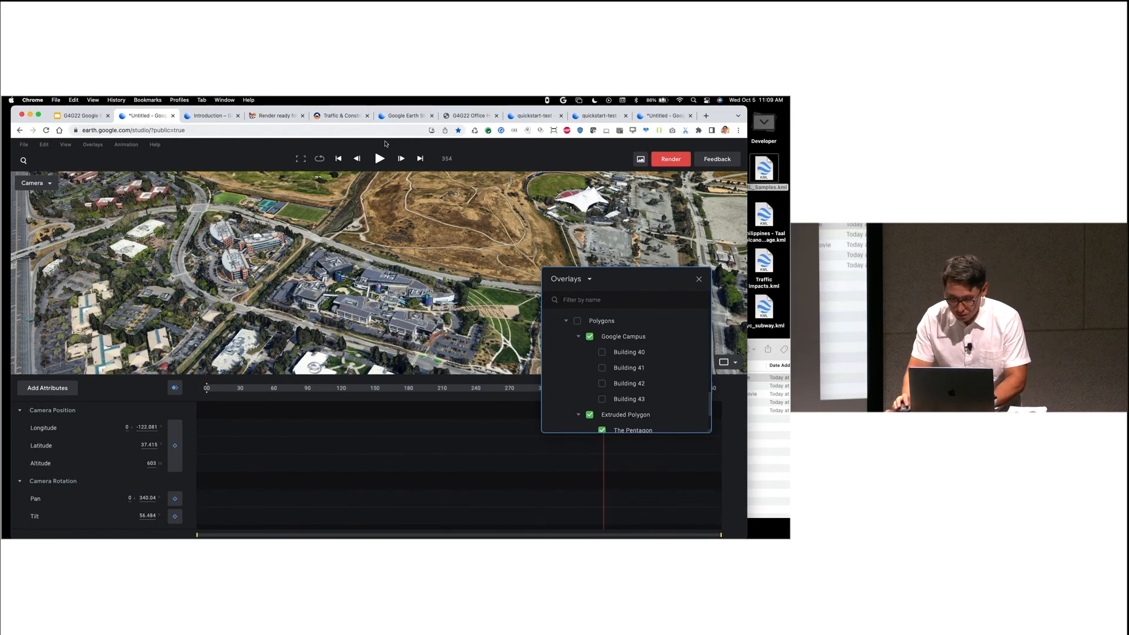
Step: Open the permanent closures map from the Traffic & Construction Impacts page and set its KML/KMZ export to keep data up to date with network link
{"action": "left_click", "coordinate": [341, 115]}
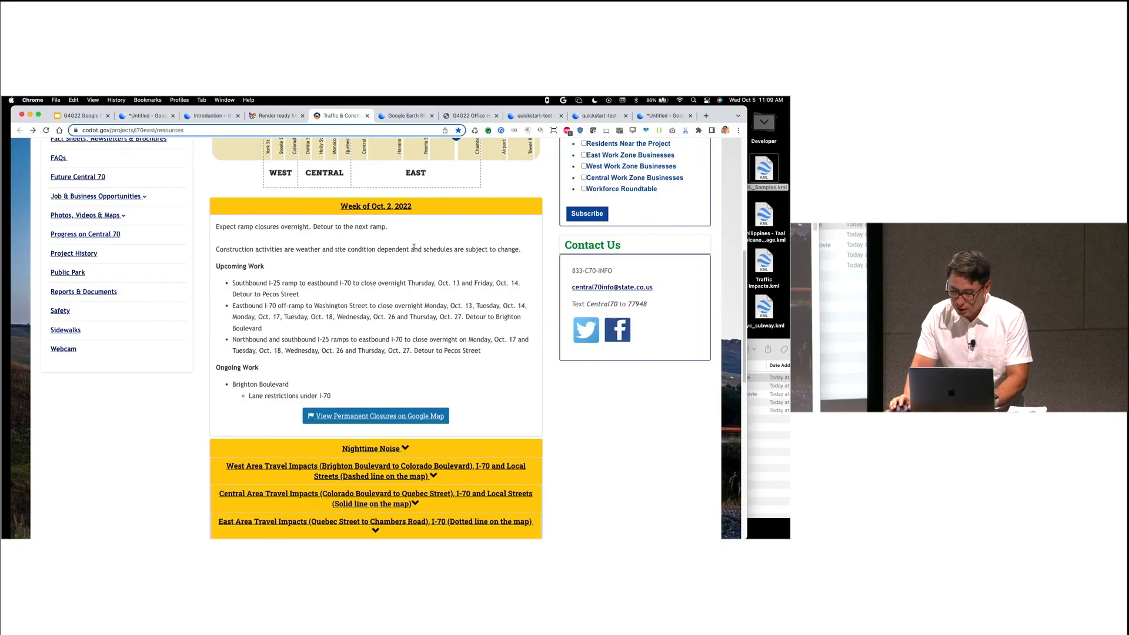
{"action": "scroll", "coordinate": [383, 257], "scroll_direction": "up", "scroll_amount": 3}
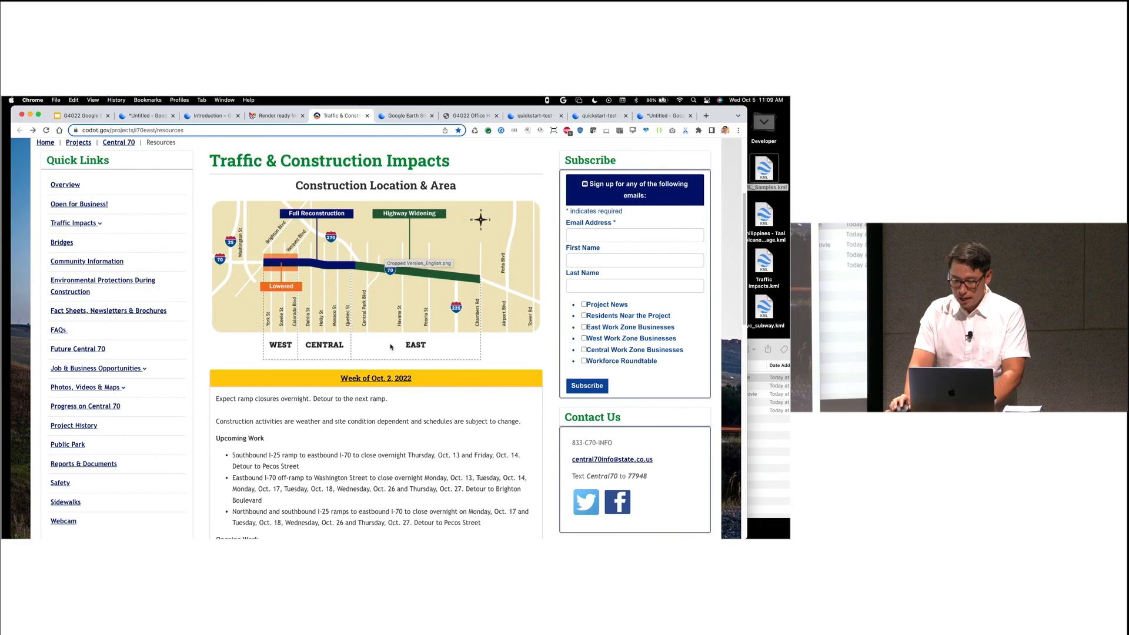
{"action": "scroll", "coordinate": [390, 347], "scroll_direction": "down", "scroll_amount": 5}
{"action": "left_click", "coordinate": [385, 437]}
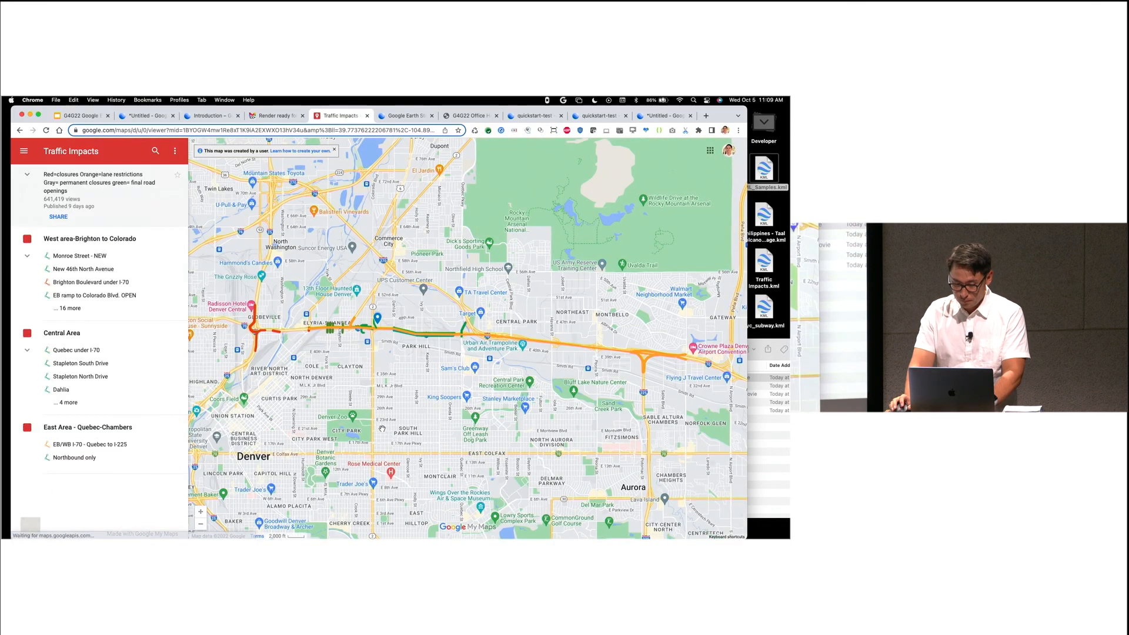
{"action": "left_click", "coordinate": [174, 153]}
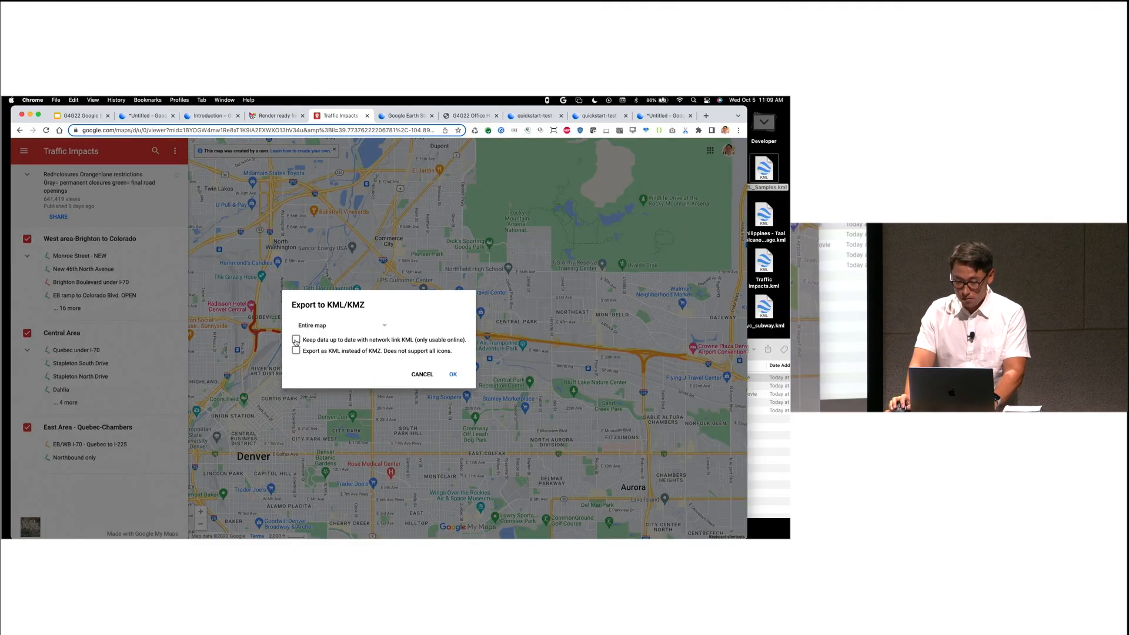
{"action": "left_click", "coordinate": [296, 340]}
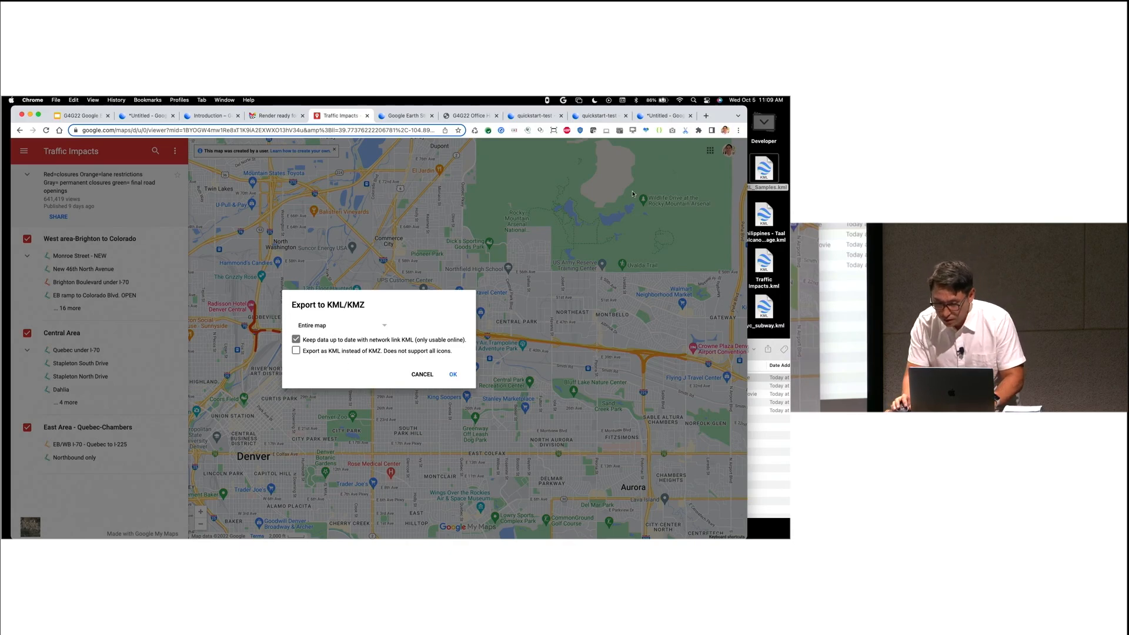
Step: Switch to the other untitled Earth Studio project, import Traffic Impacts.kml from the desktop and fly to the overlay
{"action": "left_click", "coordinate": [644, 116]}
{"action": "left_click_drag", "start_coordinate": [764, 265], "coordinate": [472, 323]}
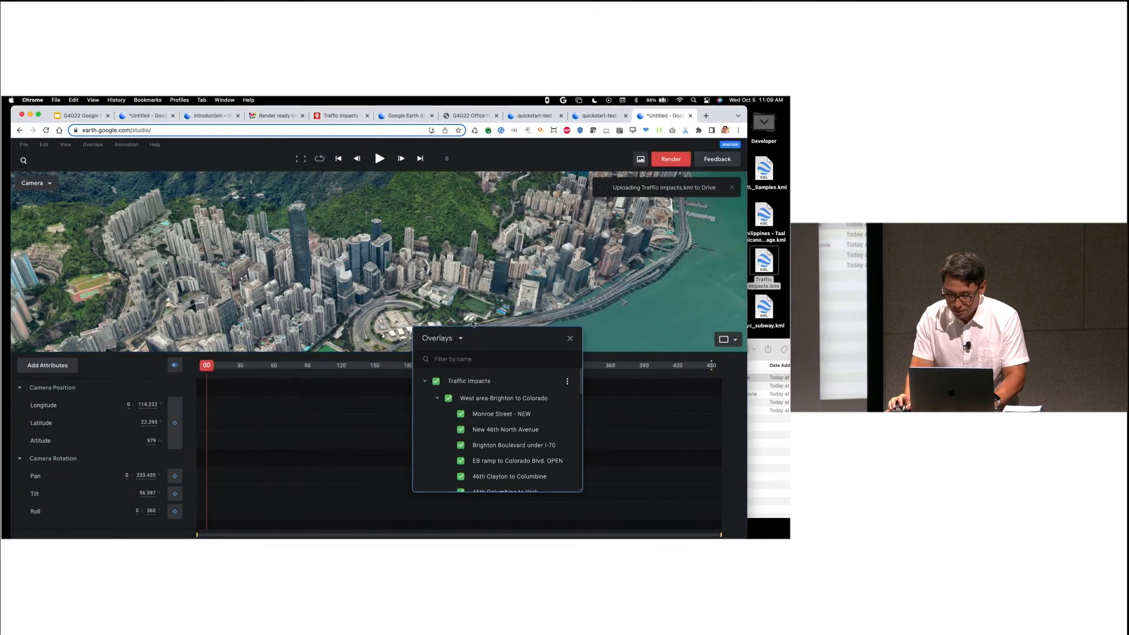
{"action": "double_click", "coordinate": [478, 387]}
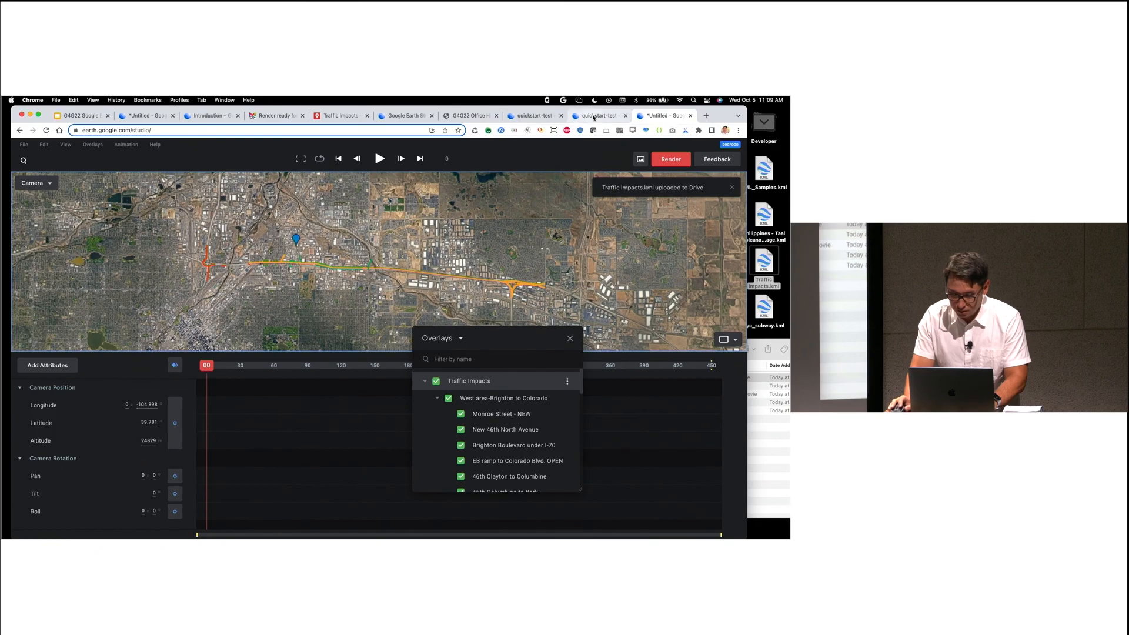
Step: Cancel the KML/KMZ export of the Traffic Impacts map and return to the Earth Studio project with the imported overlay
{"action": "left_click", "coordinate": [468, 116]}
{"action": "left_click", "coordinate": [404, 116]}
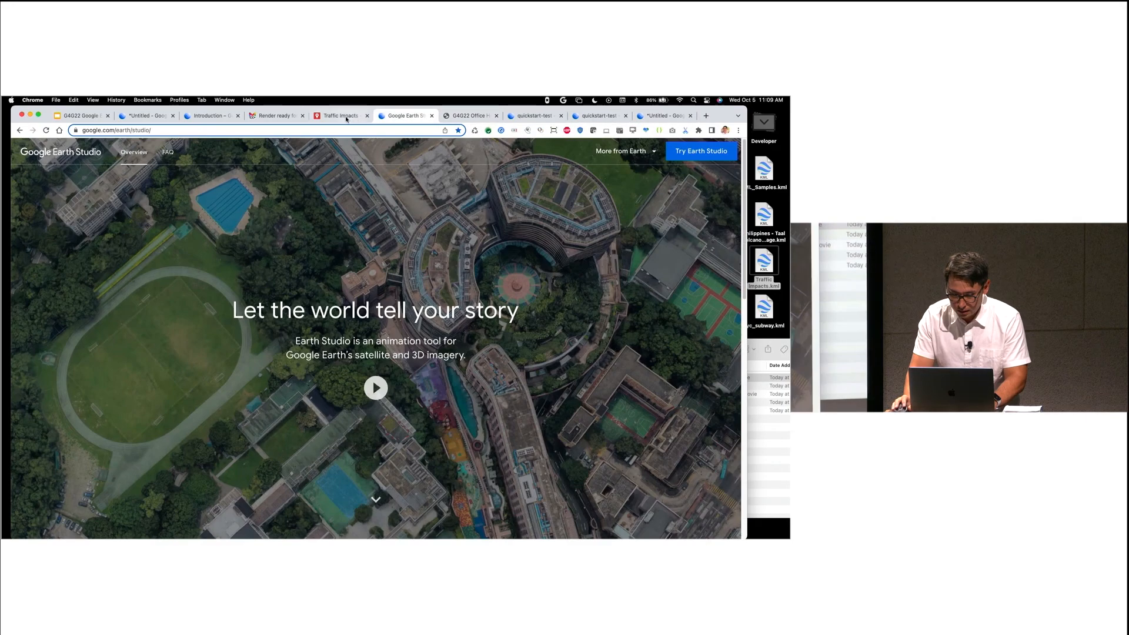
{"action": "left_click", "coordinate": [341, 116]}
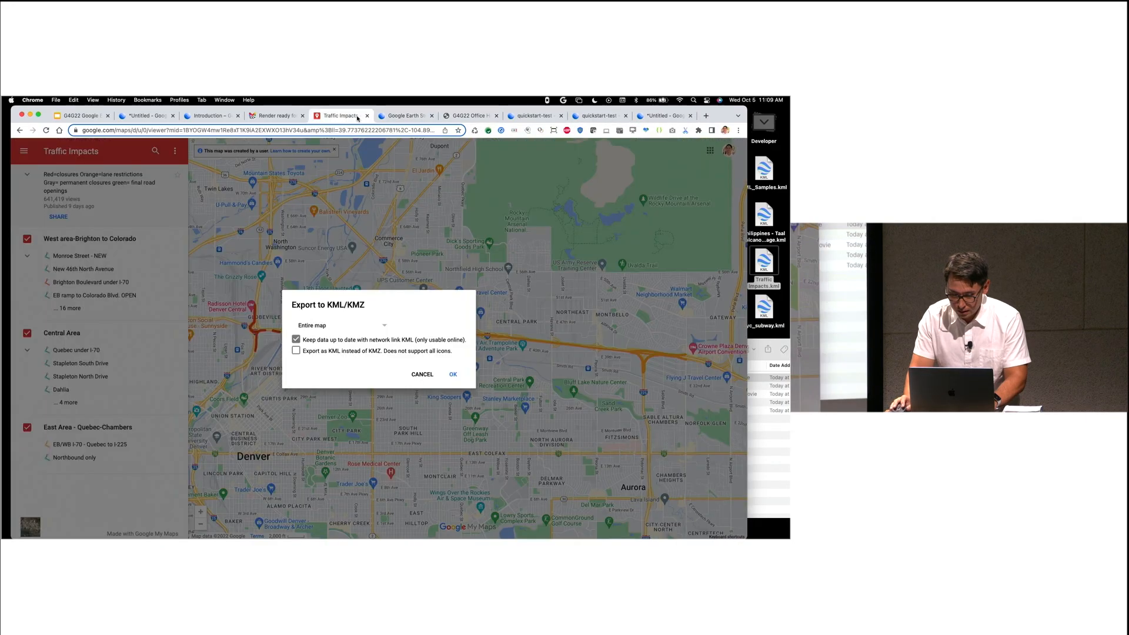
{"action": "left_click", "coordinate": [420, 379]}
{"action": "left_click", "coordinate": [660, 117]}
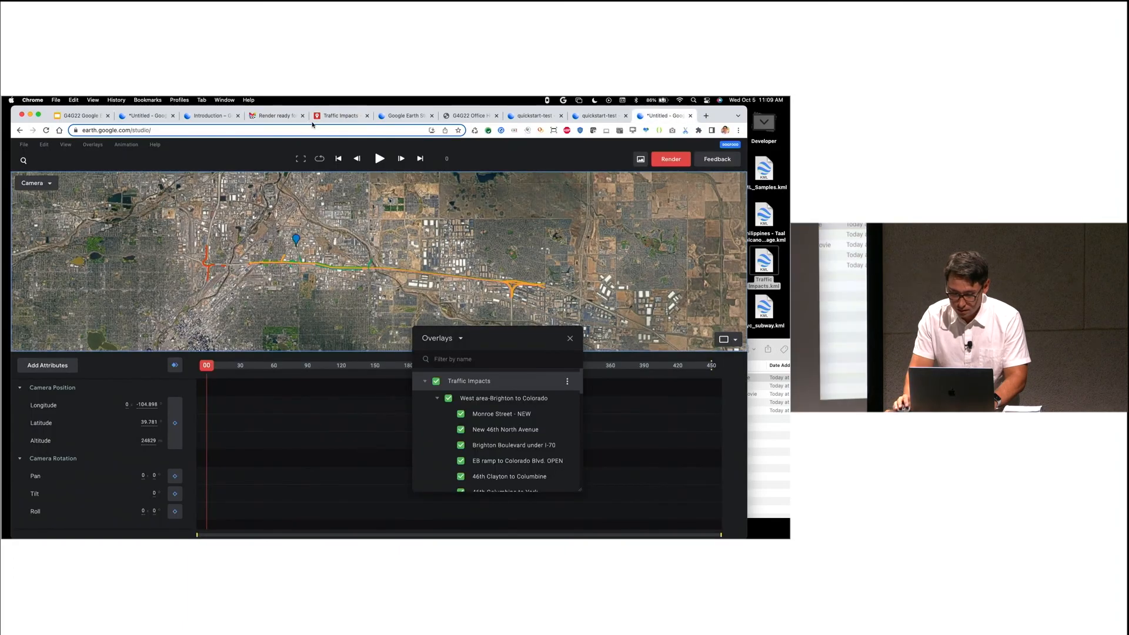
Step: Hide Monroe Street - NEW and New 46th North Avenue in the Traffic Impacts overlay and show both again
{"action": "scroll", "coordinate": [332, 253], "scroll_direction": "up", "scroll_amount": 5}
{"action": "scroll", "coordinate": [332, 253], "scroll_direction": "down", "scroll_amount": 2}
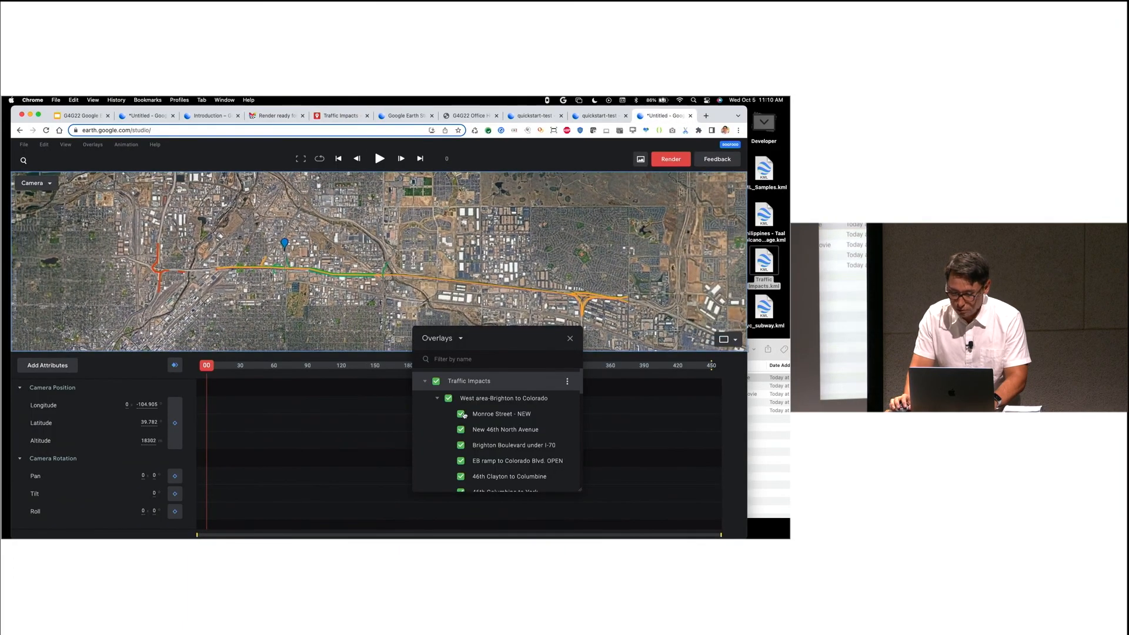
{"action": "left_click", "coordinate": [462, 416]}
{"action": "left_click", "coordinate": [463, 430]}
{"action": "left_click", "coordinate": [461, 415]}
{"action": "left_click", "coordinate": [461, 430]}
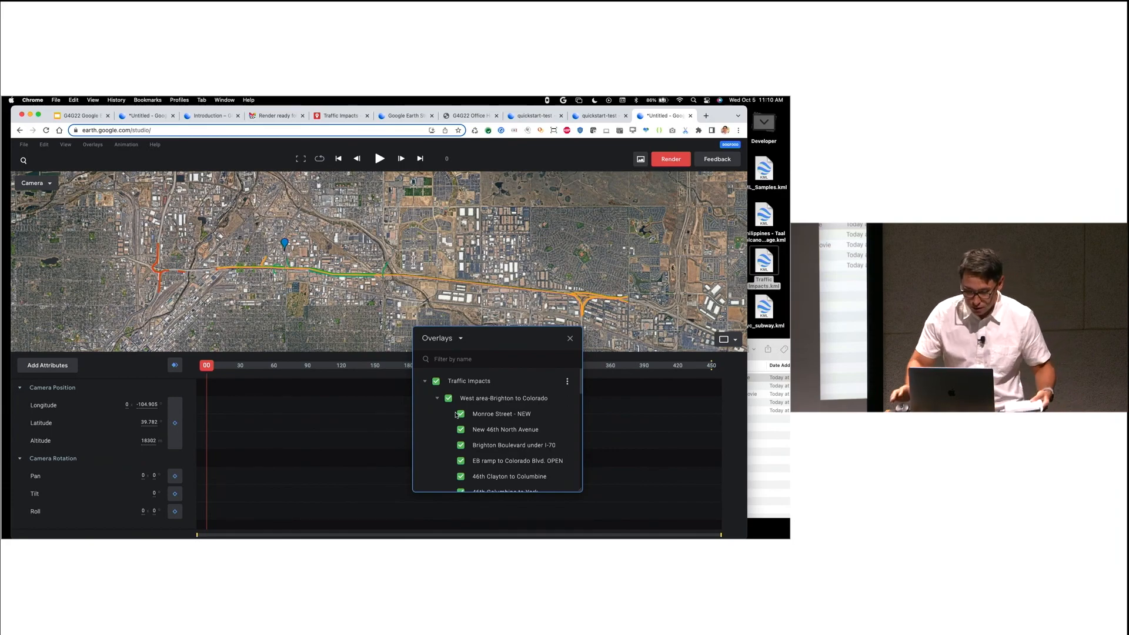
Step: Remove the Traffic Impacts overlay by clearing all overlays and close the Overlays window
{"action": "left_click", "coordinate": [569, 340]}
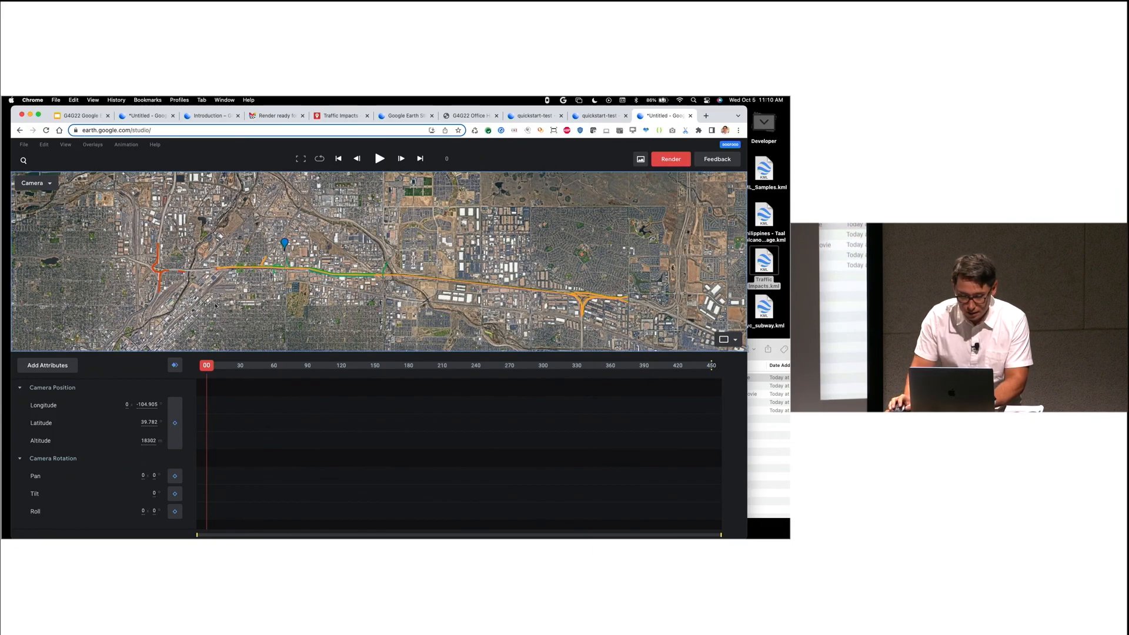
{"action": "left_click", "coordinate": [92, 145]}
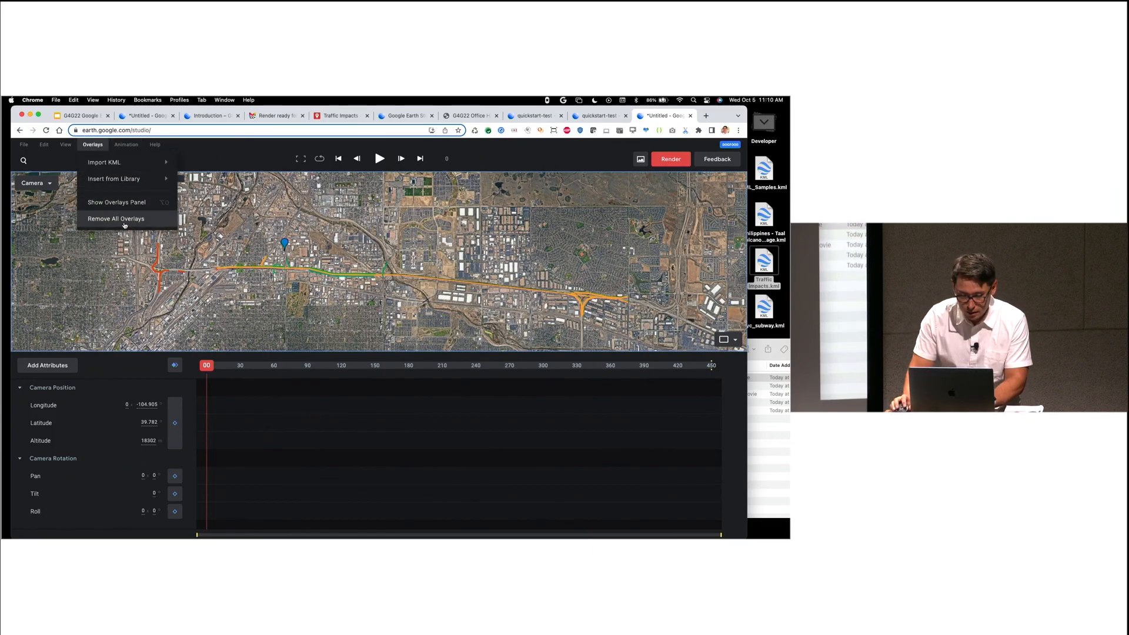
{"action": "left_click", "coordinate": [120, 203]}
{"action": "left_click", "coordinate": [93, 144]}
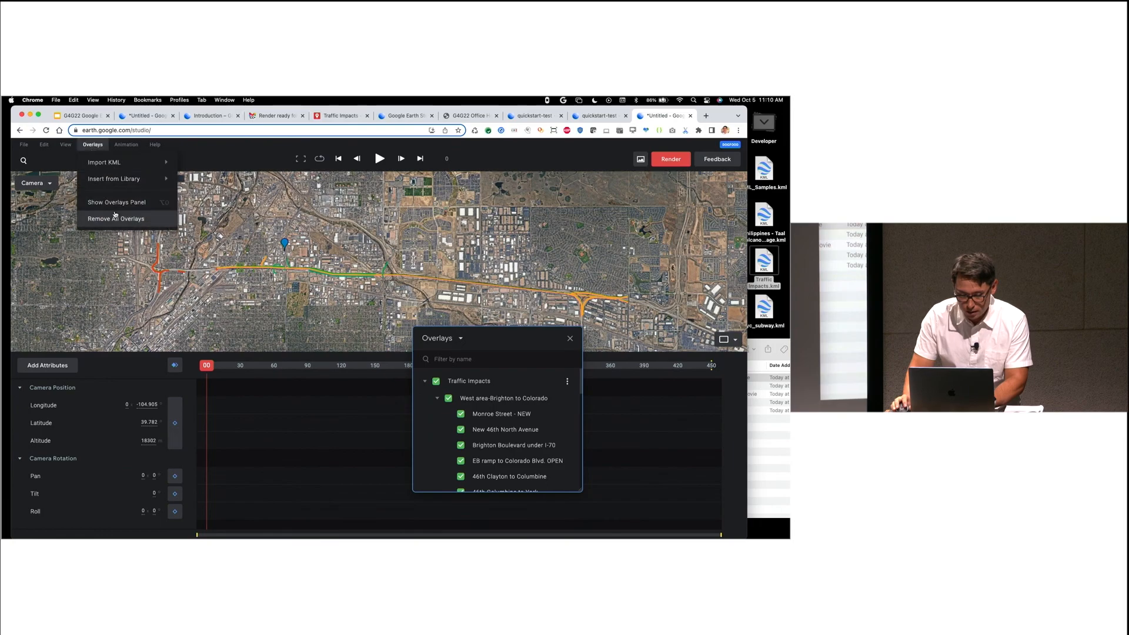
{"action": "left_click", "coordinate": [117, 219]}
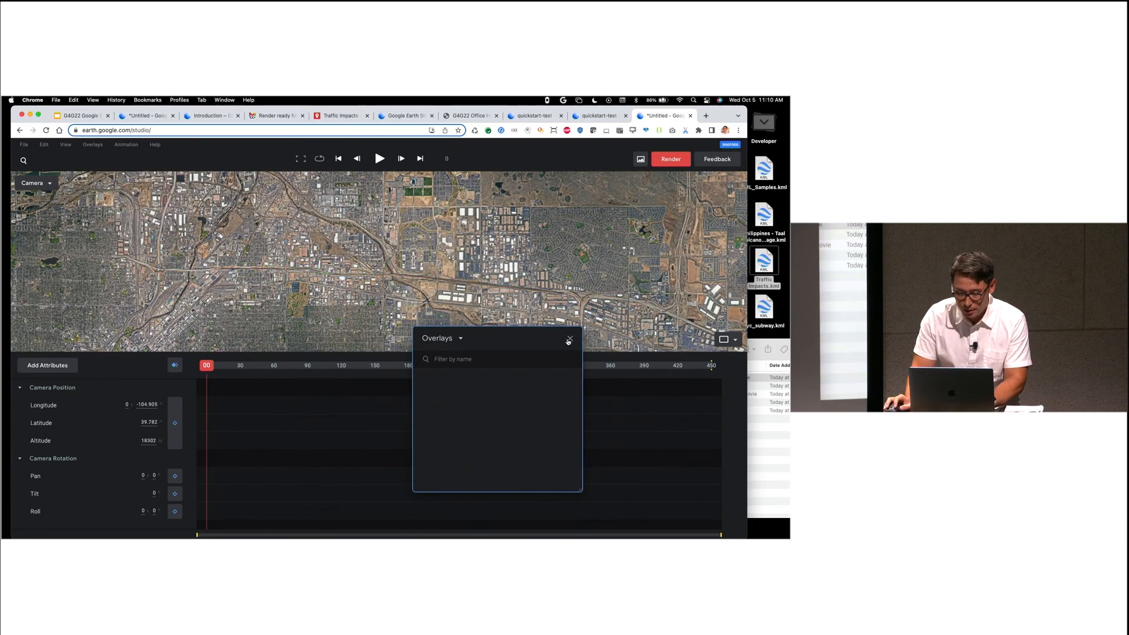
{"action": "left_click", "coordinate": [569, 340]}
Step: Turn on the Available 3D Areas display and view its coverage across the whole United States
{"action": "scroll", "coordinate": [377, 265], "scroll_direction": "down", "scroll_amount": 5}
{"action": "left_click", "coordinate": [93, 144]}
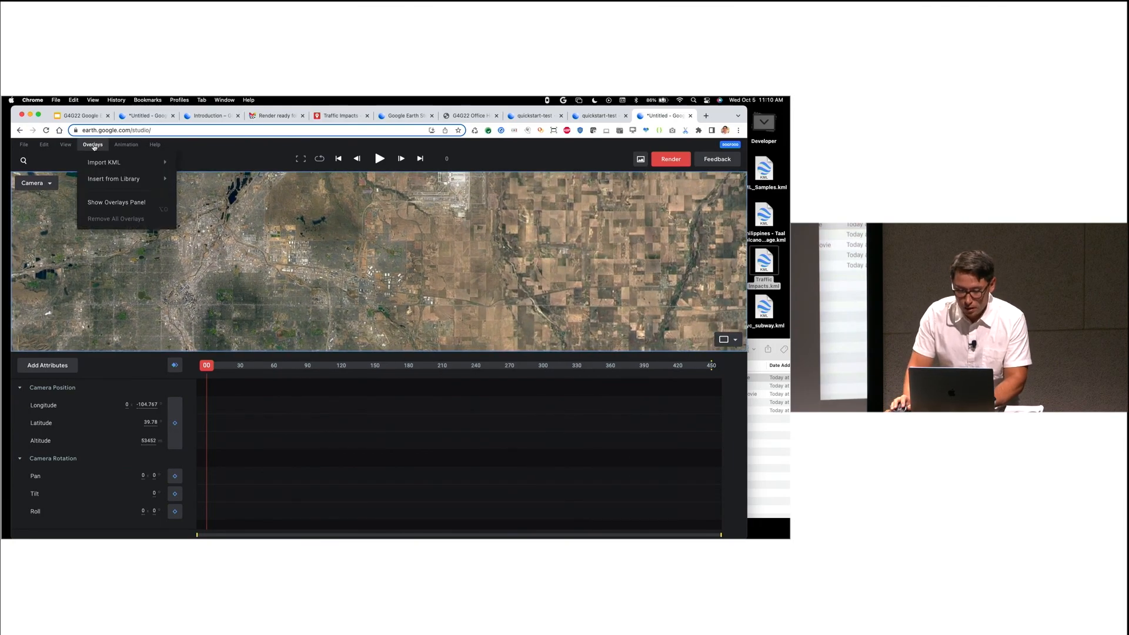
{"action": "left_click", "coordinate": [66, 145]}
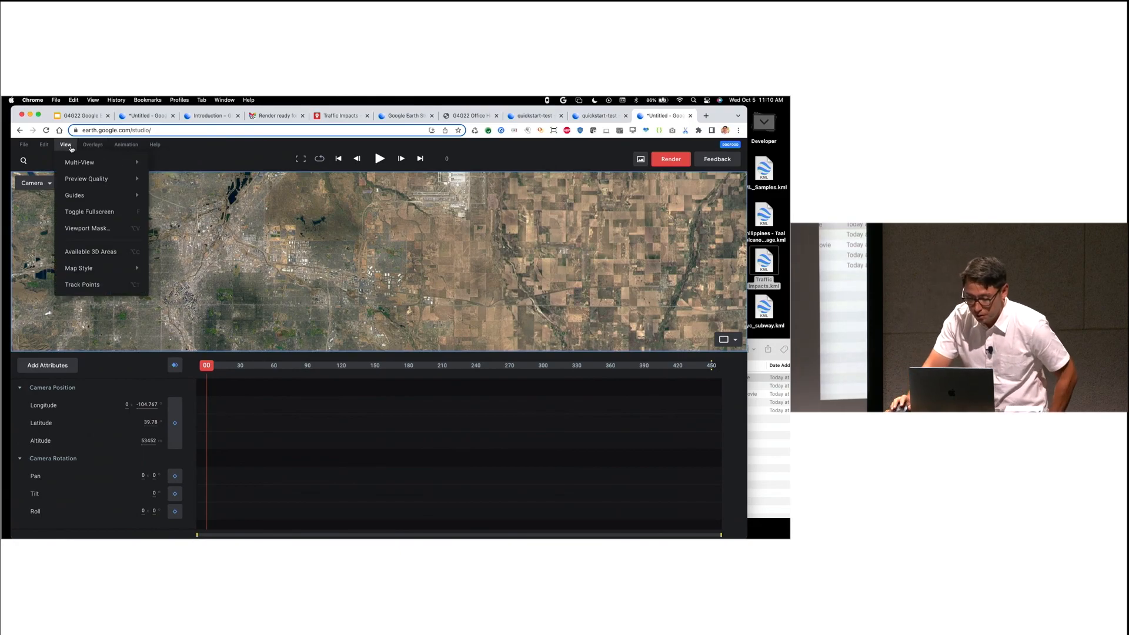
{"action": "left_click", "coordinate": [105, 256]}
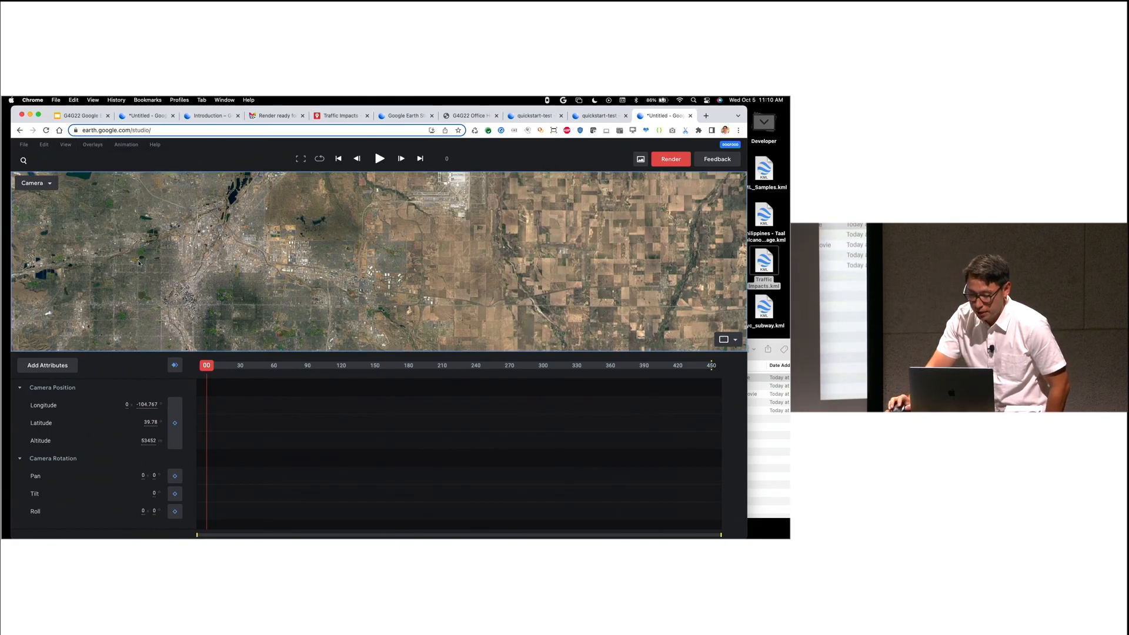
{"action": "scroll", "coordinate": [289, 286], "scroll_direction": "down", "scroll_amount": 10}
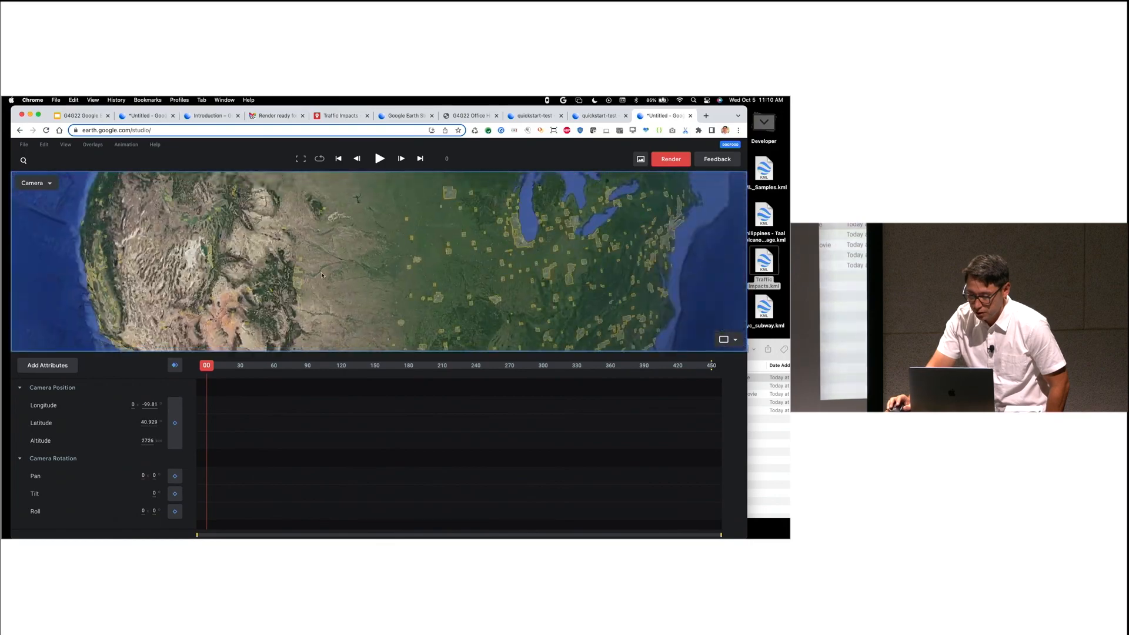
Step: Add the Clouds attribute to the project and set the clouds to Hidden
{"action": "scroll", "coordinate": [328, 274], "scroll_direction": "down", "scroll_amount": 10}
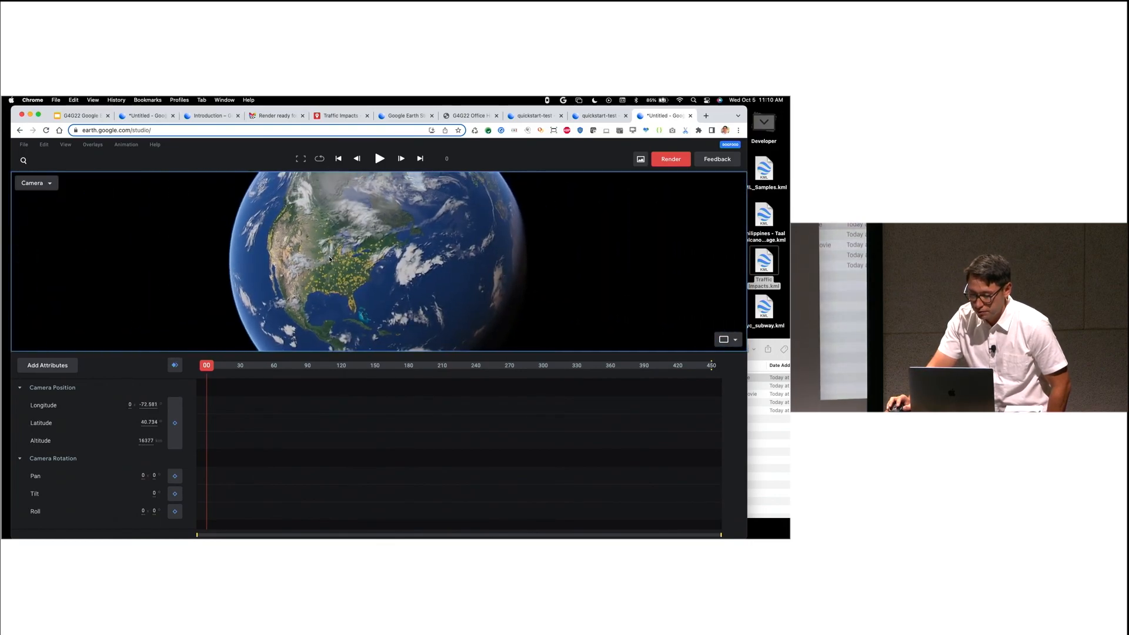
{"action": "left_click_drag", "start_coordinate": [330, 255], "coordinate": [329, 245]}
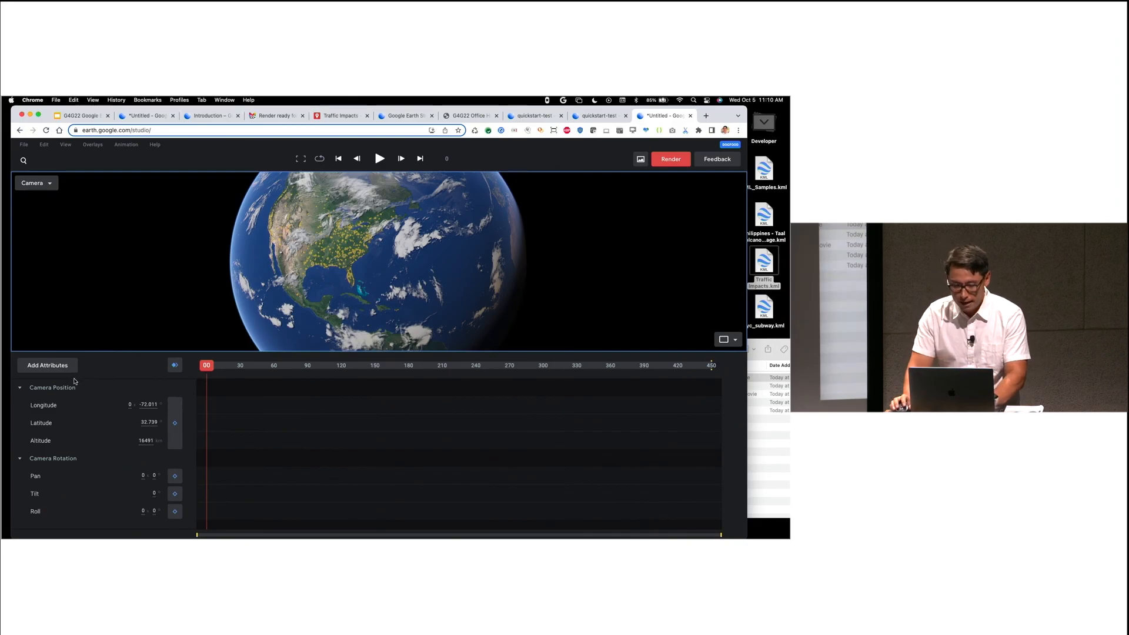
{"action": "left_click", "coordinate": [54, 367]}
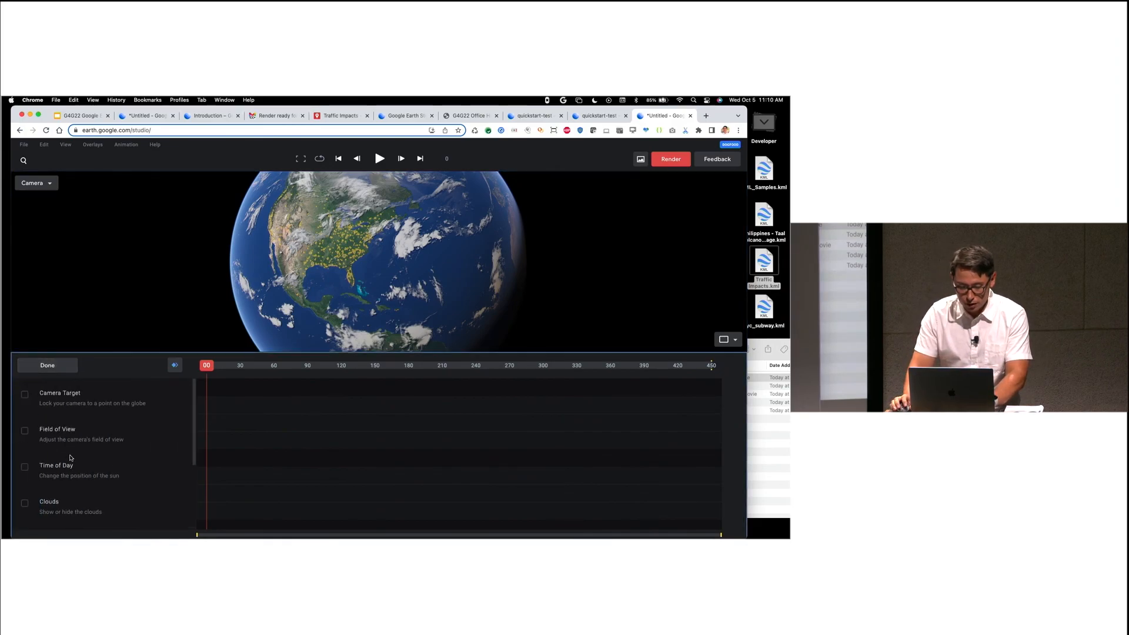
{"action": "left_click", "coordinate": [26, 505]}
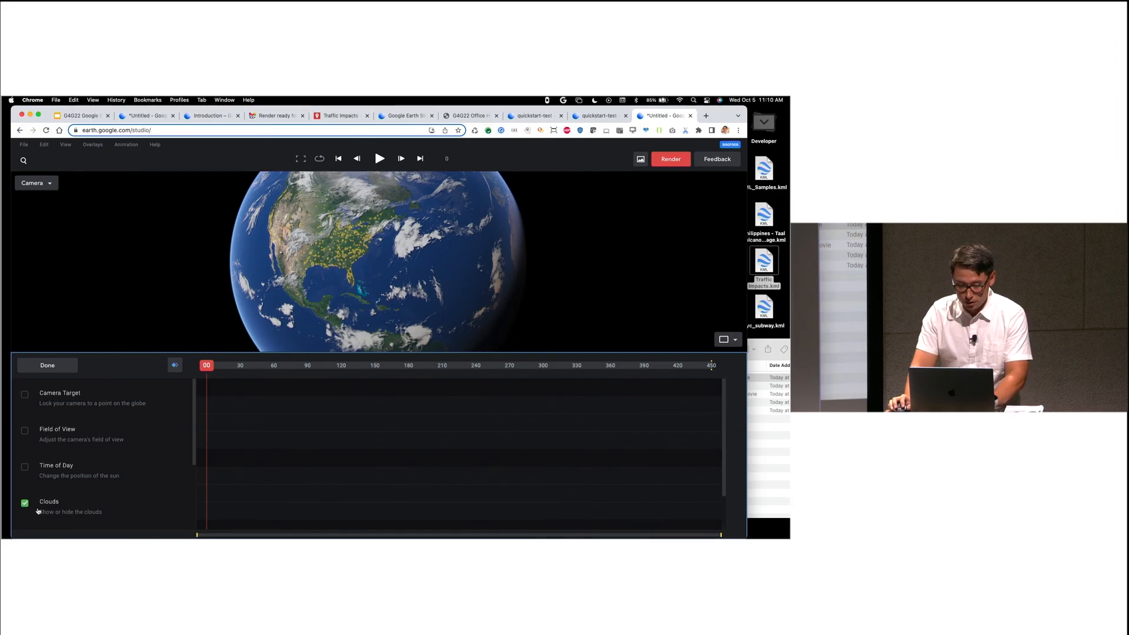
{"action": "left_click", "coordinate": [51, 366]}
{"action": "scroll", "coordinate": [101, 473], "scroll_direction": "down", "scroll_amount": 2}
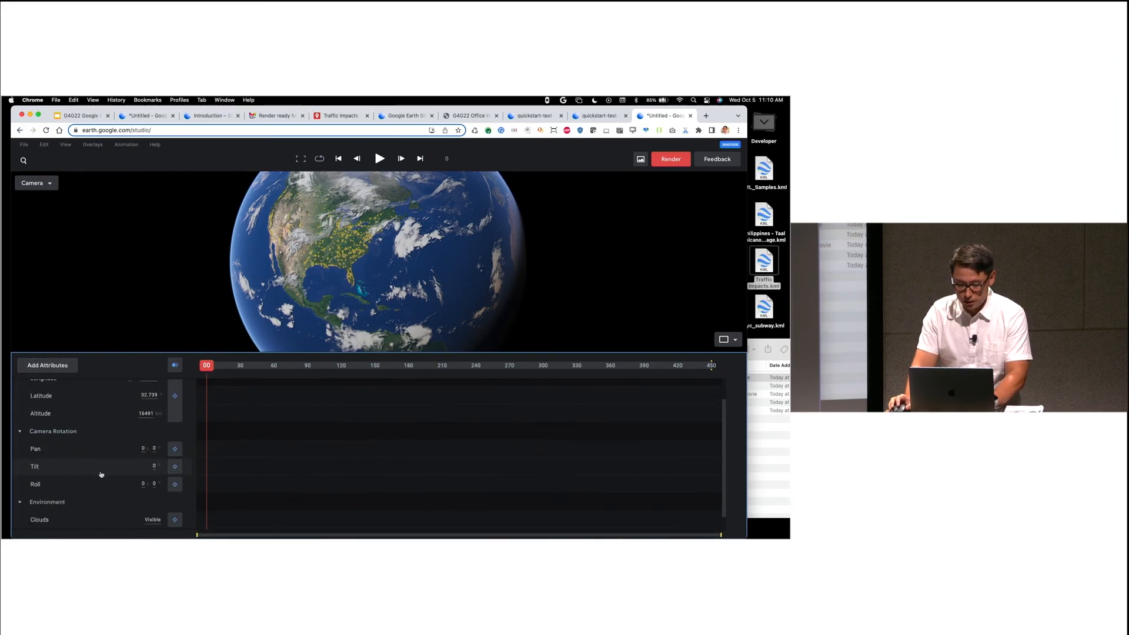
{"action": "left_click", "coordinate": [151, 521]}
Step: Examine the available 3D area coverage across Europe, the Philippines and Japan on the globe
{"action": "left_click_drag", "start_coordinate": [501, 253], "coordinate": [413, 274]}
{"action": "left_click_drag", "start_coordinate": [464, 227], "coordinate": [382, 259]}
{"action": "scroll", "coordinate": [381, 260], "scroll_direction": "up", "scroll_amount": 5}
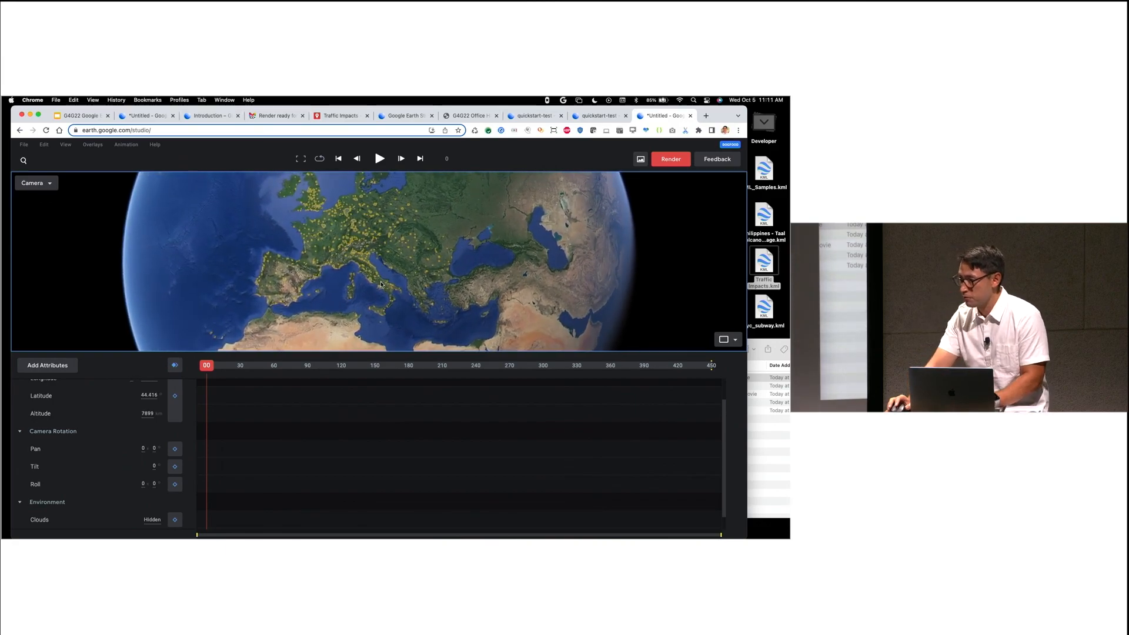
{"action": "left_click_drag", "start_coordinate": [486, 270], "coordinate": [329, 226]}
{"action": "left_click_drag", "start_coordinate": [474, 262], "coordinate": [253, 197]}
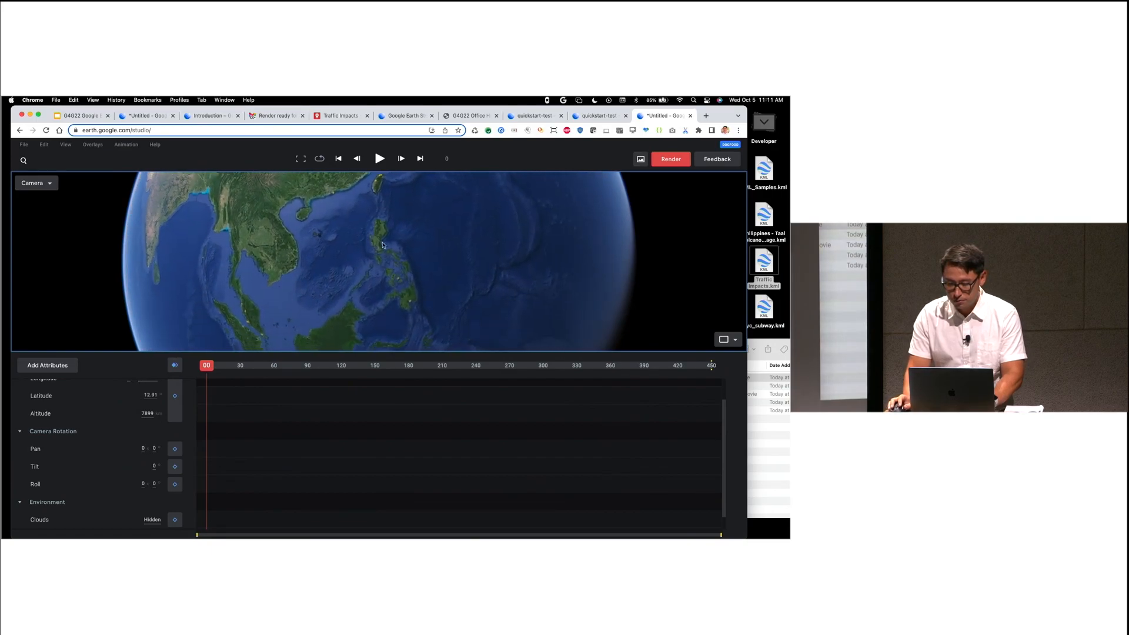
{"action": "scroll", "coordinate": [393, 269], "scroll_direction": "down", "scroll_amount": 5}
{"action": "scroll", "coordinate": [394, 268], "scroll_direction": "up", "scroll_amount": 4}
{"action": "scroll", "coordinate": [393, 268], "scroll_direction": "down", "scroll_amount": 2}
{"action": "left_click_drag", "start_coordinate": [397, 221], "coordinate": [403, 267]}
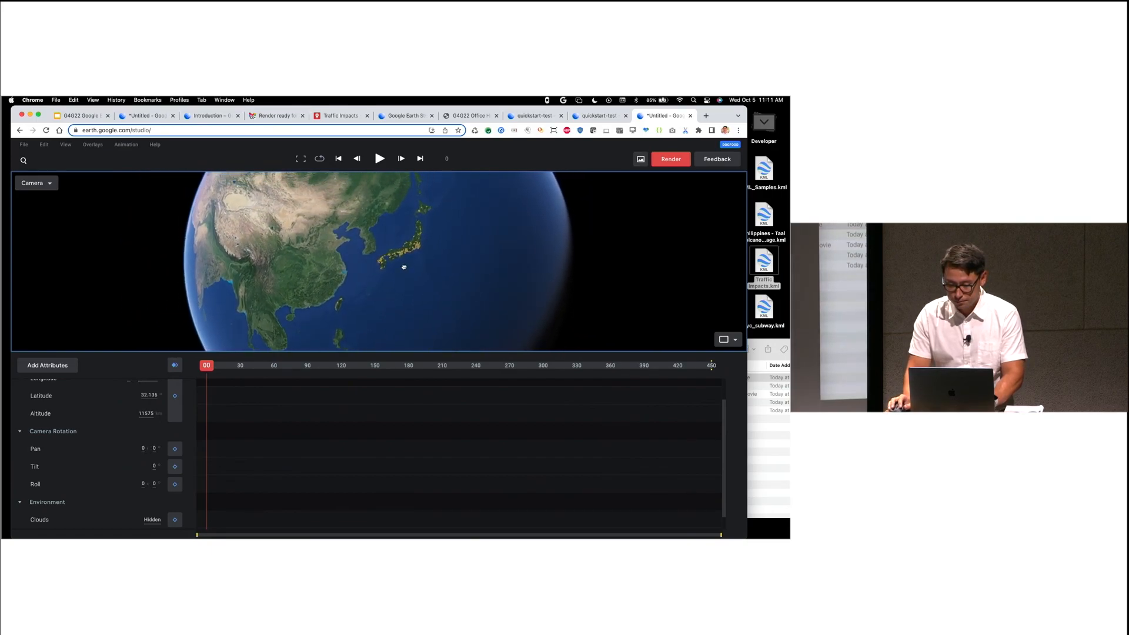
{"action": "scroll", "coordinate": [404, 267], "scroll_direction": "up", "scroll_amount": 4}
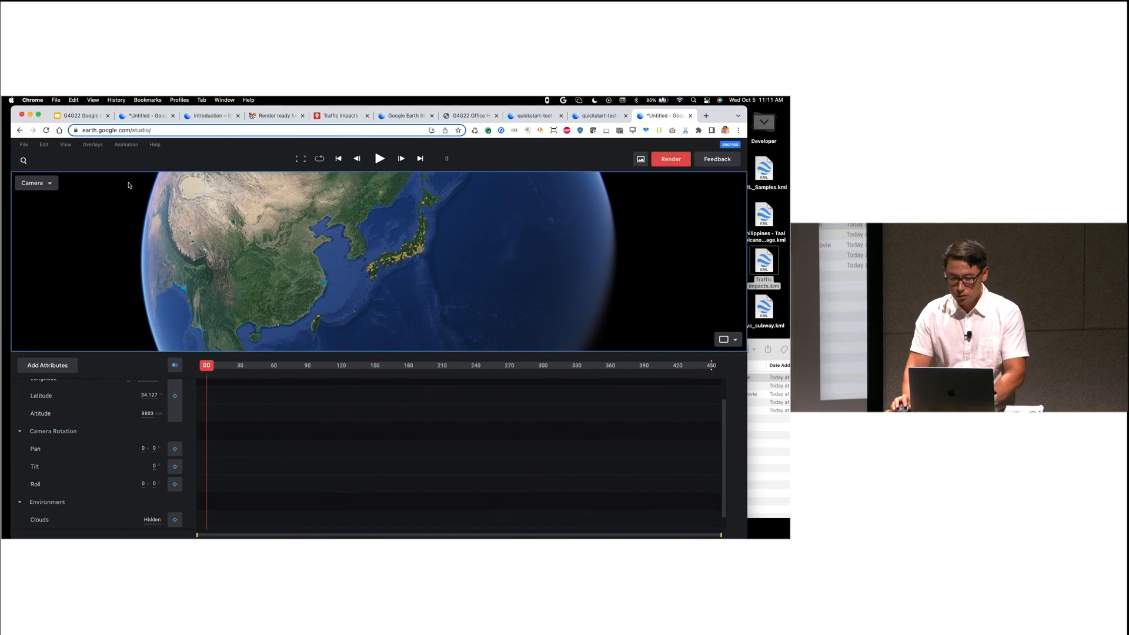
Step: Turn off the Available 3D Areas display
{"action": "left_click", "coordinate": [93, 145]}
{"action": "mouse_move", "coordinate": [60, 149]}
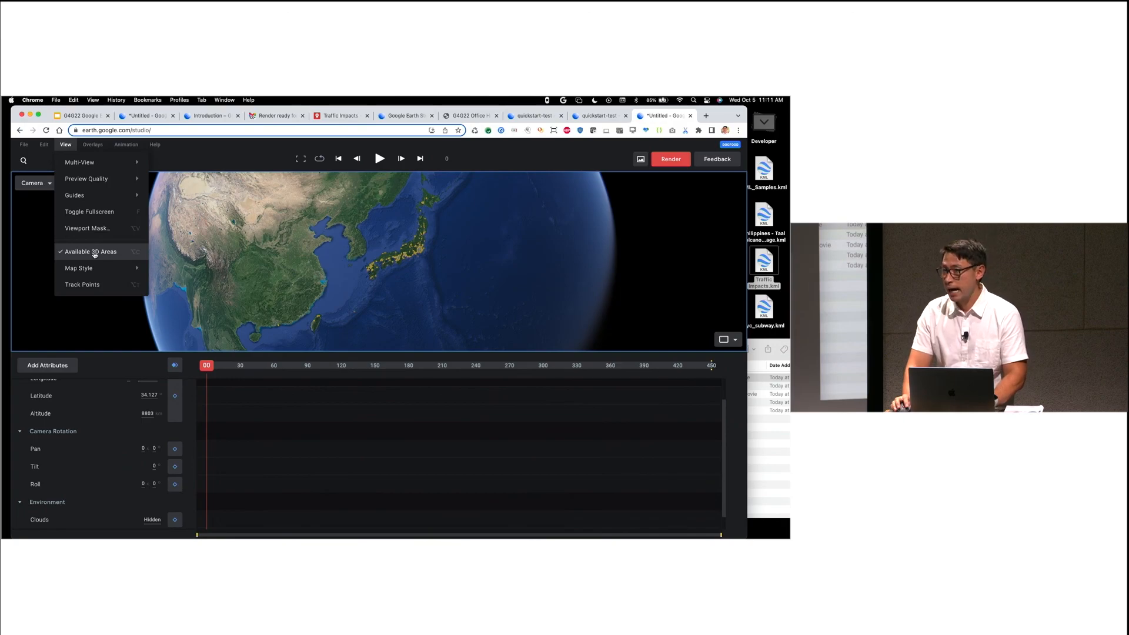
{"action": "left_click", "coordinate": [94, 253]}
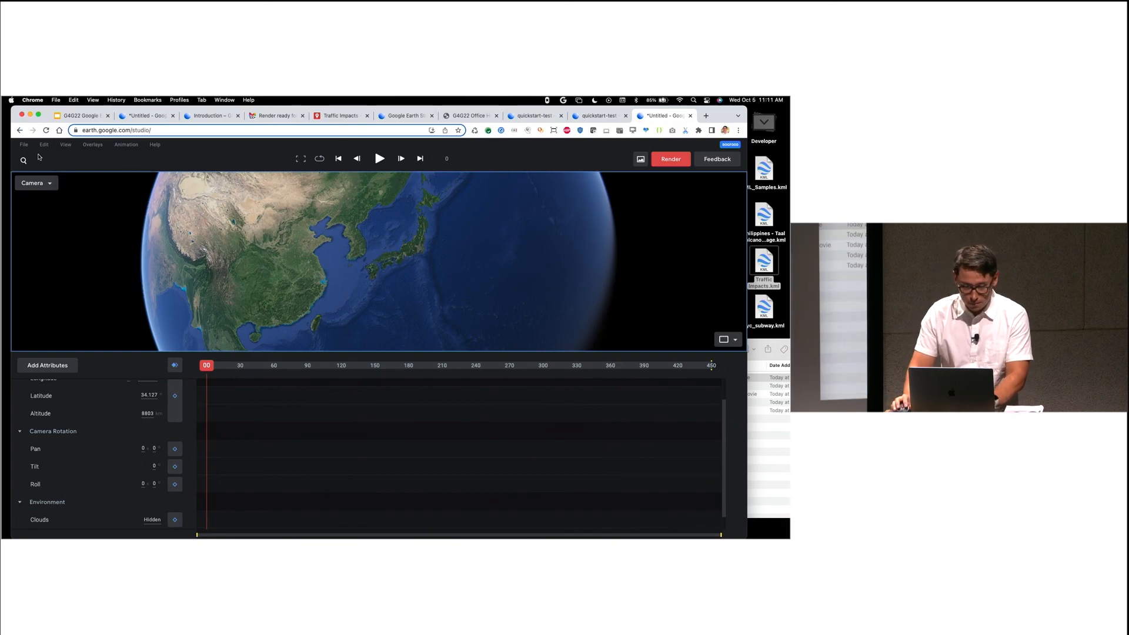
Step: Open the recent project TOD+Roll+Ease and play part of its mountain flyover animation, then pause it
{"action": "left_click", "coordinate": [23, 145]}
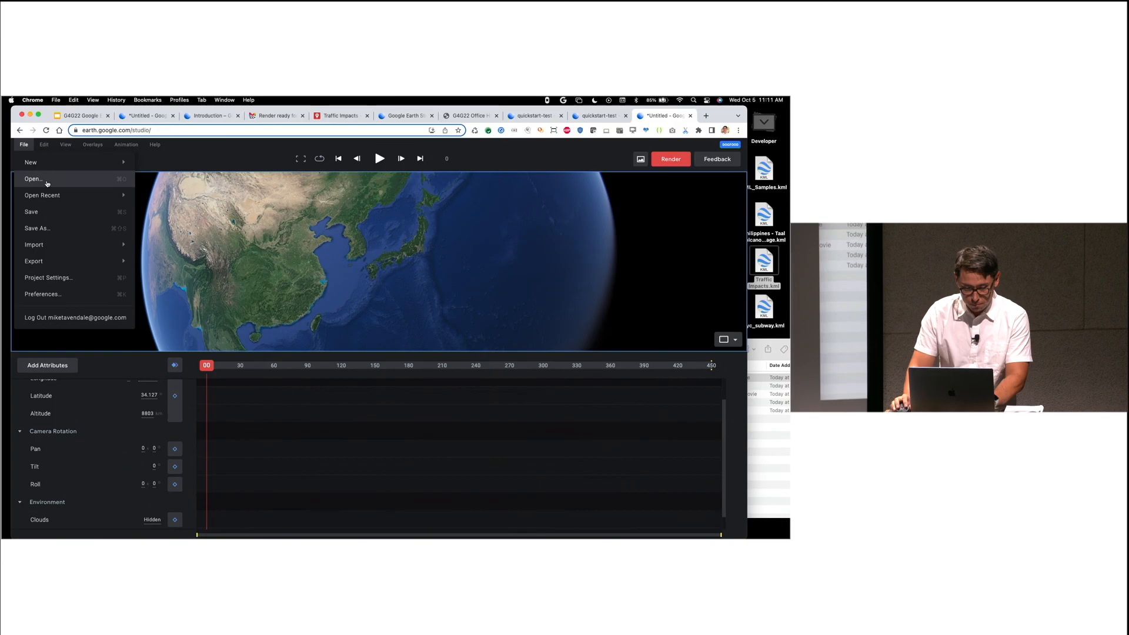
{"action": "mouse_move", "coordinate": [74, 195]}
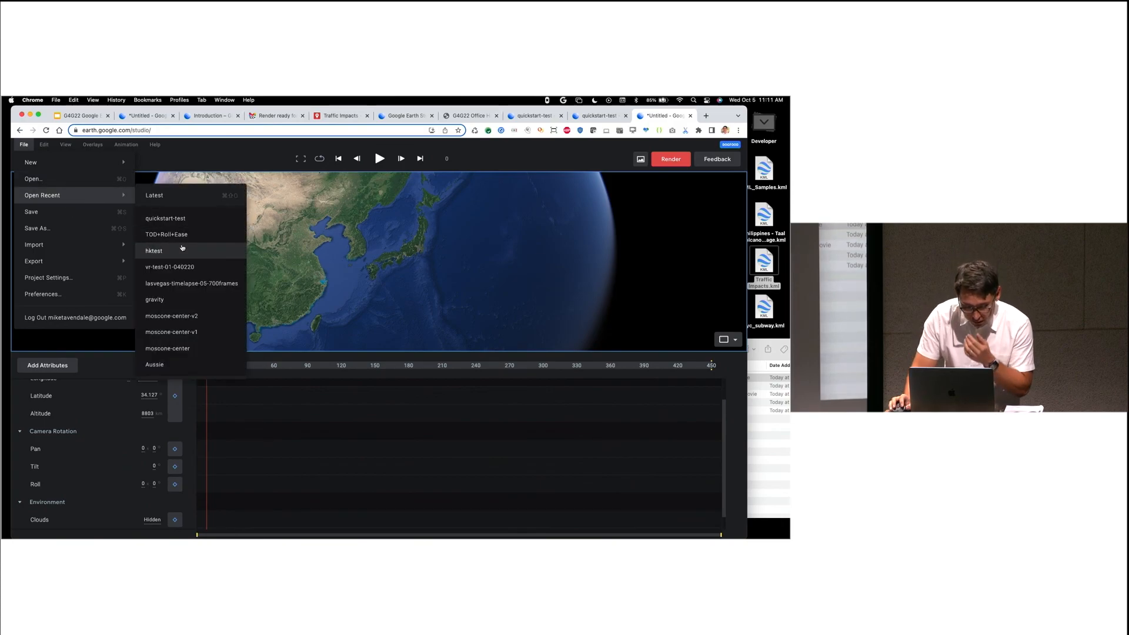
{"action": "left_click", "coordinate": [171, 251]}
{"action": "left_click", "coordinate": [392, 362]}
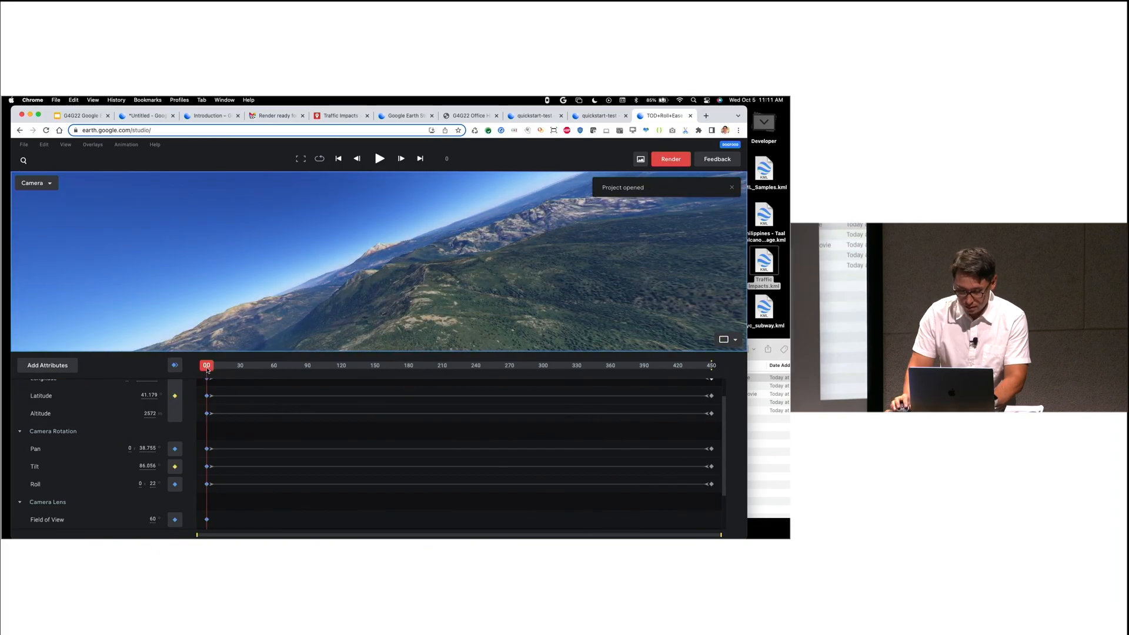
{"action": "key", "text": "space"}
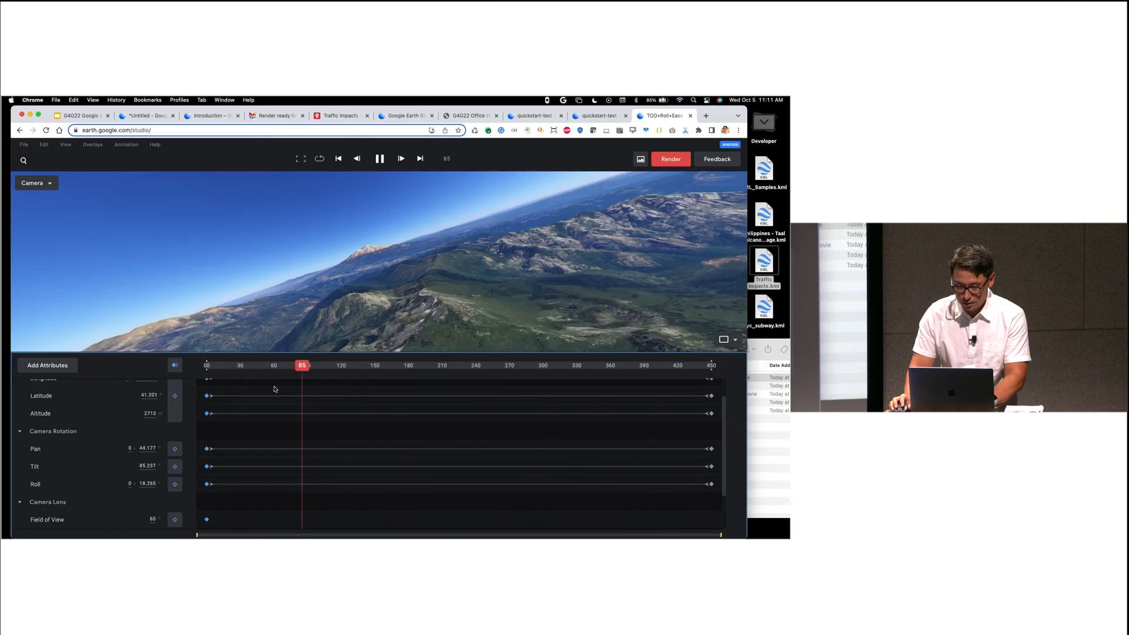
{"action": "key", "text": "space"}
Step: Set the viewport mask opacity to 77% and save it
{"action": "left_click", "coordinate": [66, 146]}
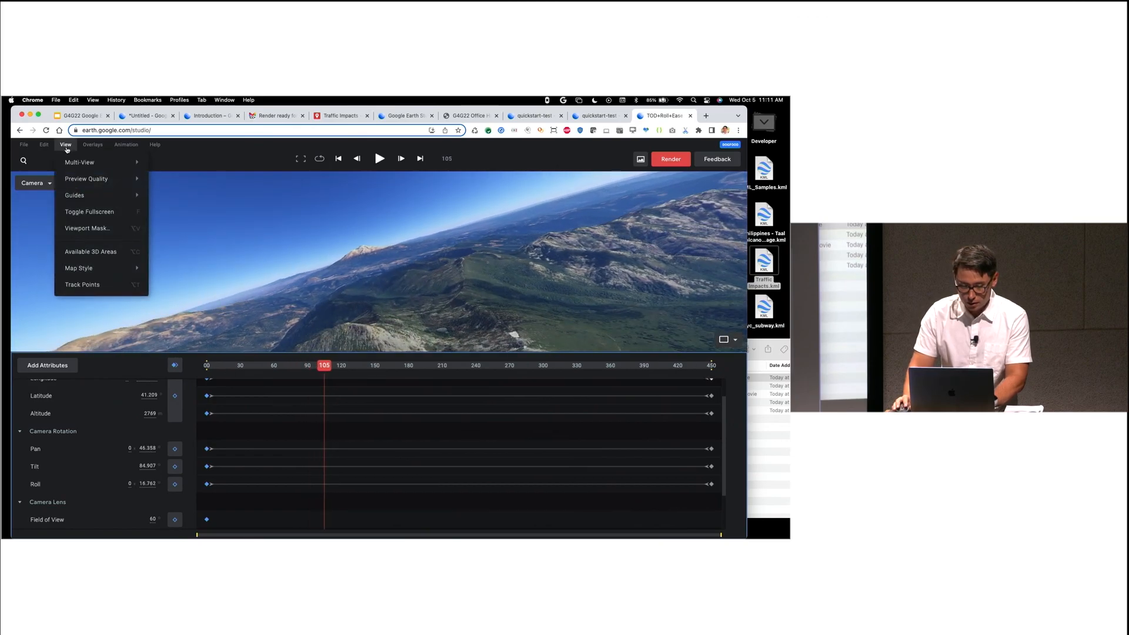
{"action": "left_click", "coordinate": [87, 228]}
{"action": "left_click_drag", "start_coordinate": [299, 342], "coordinate": [424, 342]}
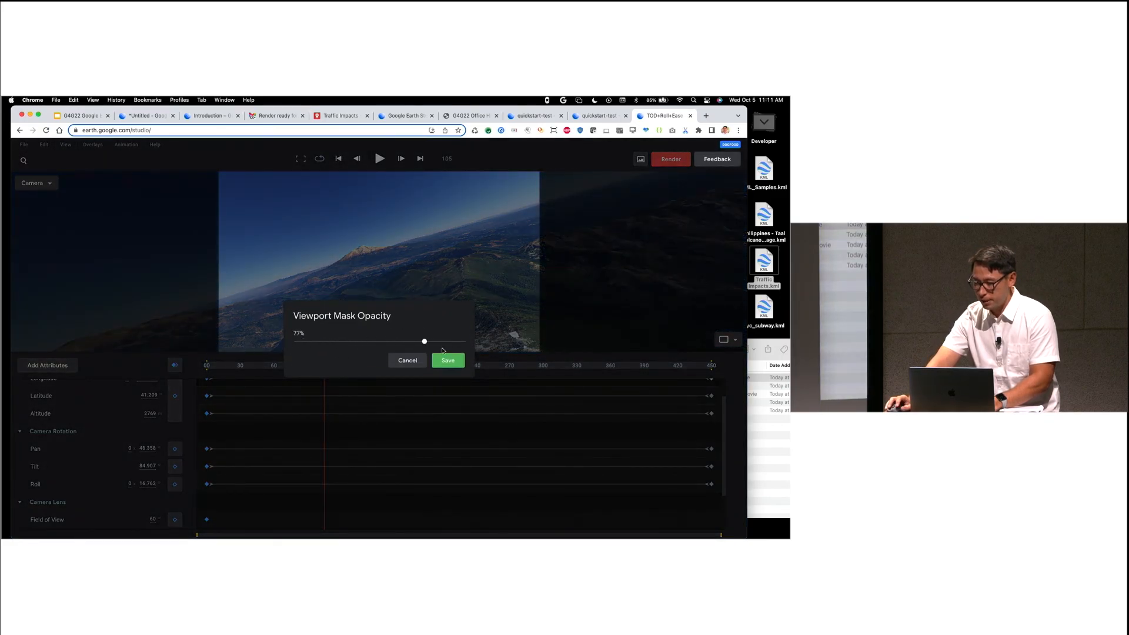
{"action": "left_click", "coordinate": [448, 360]}
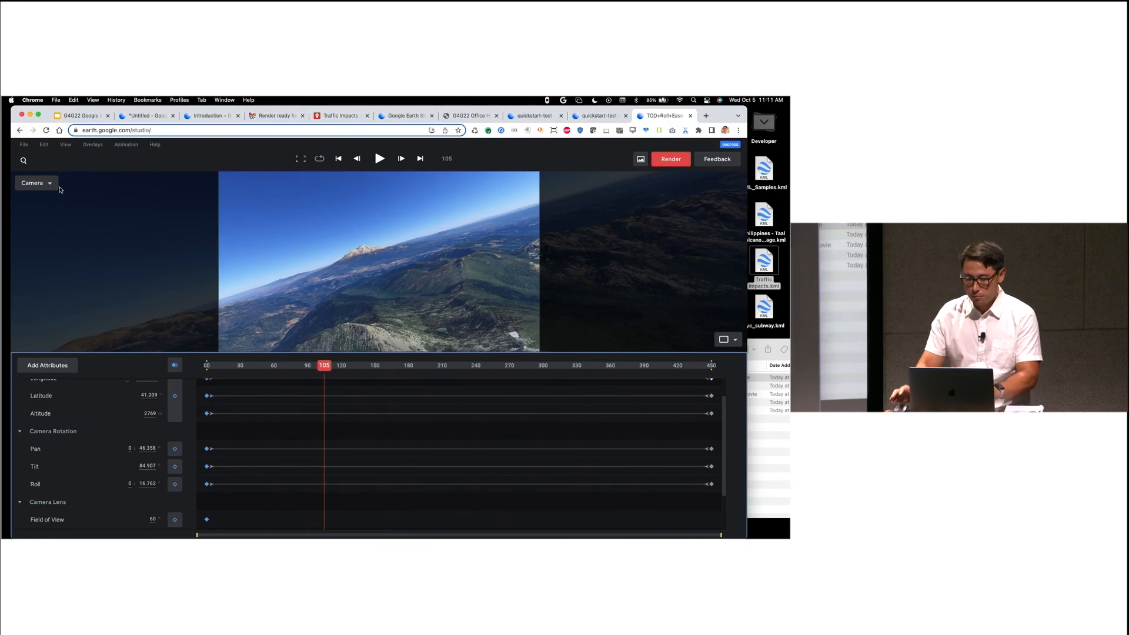
Step: Set the project dimensions to a vertical 1080 by 1920 in the project settings
{"action": "left_click", "coordinate": [24, 145]}
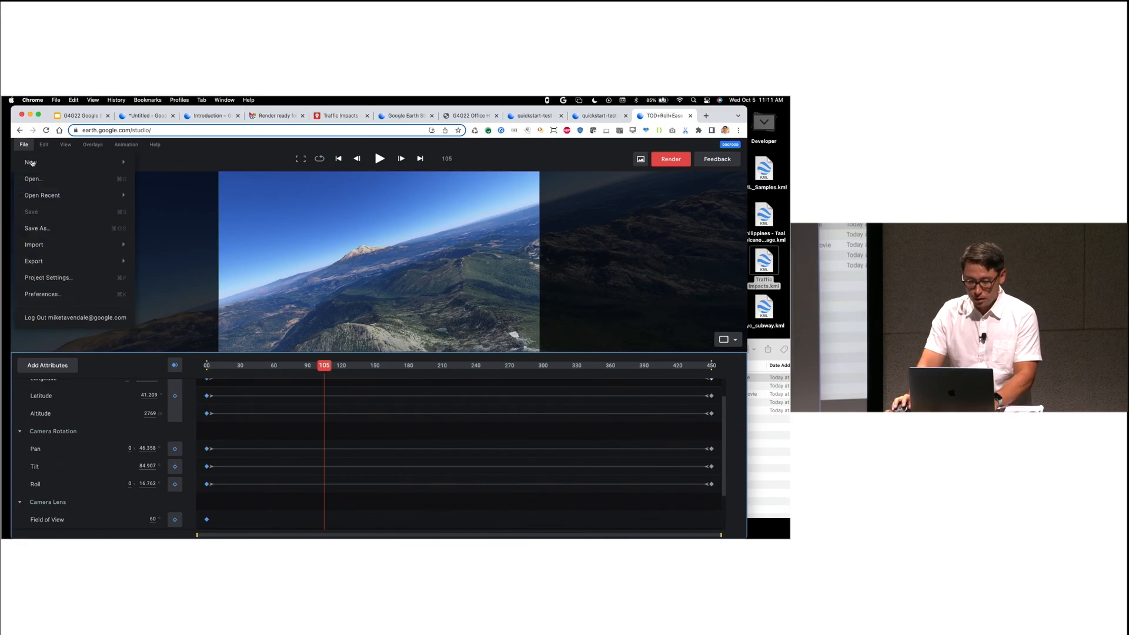
{"action": "left_click", "coordinate": [81, 282]}
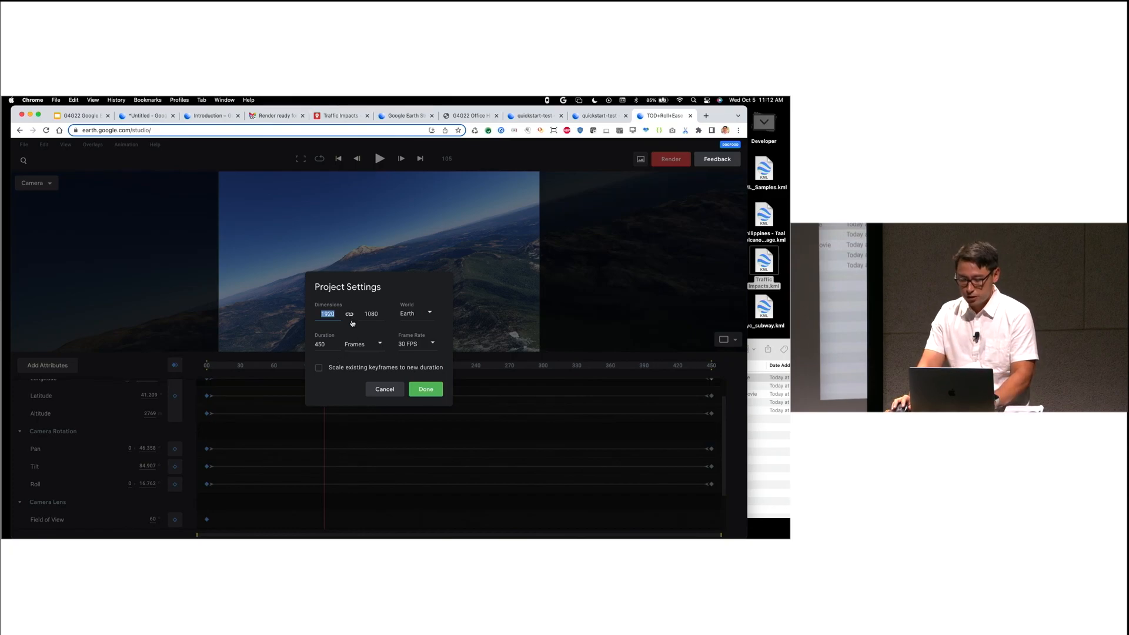
{"action": "type", "text": "10"}
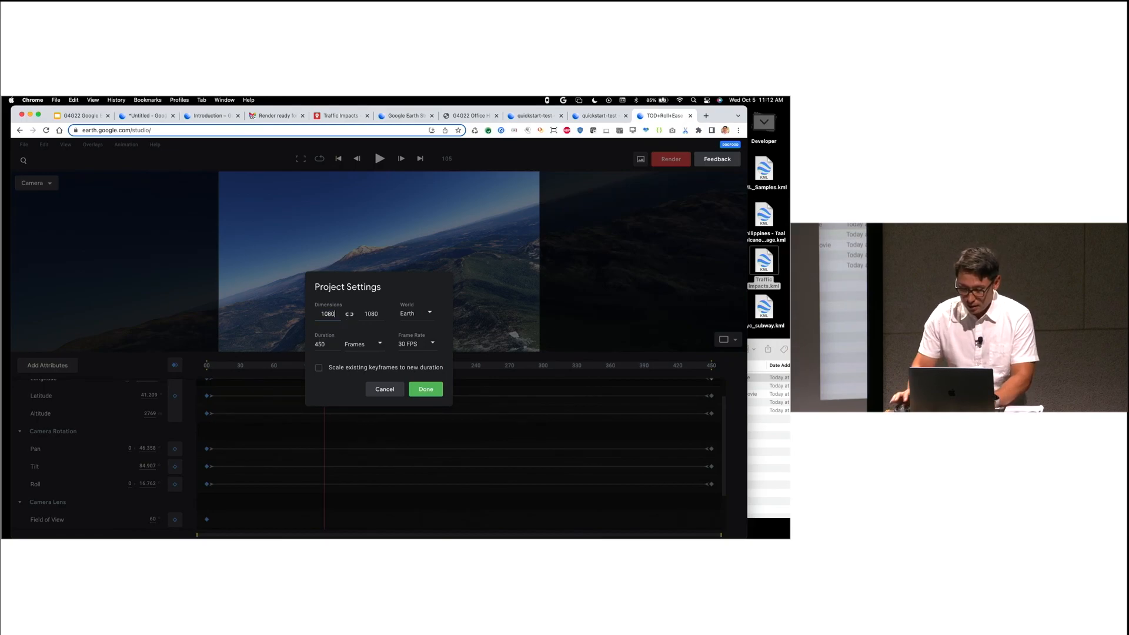
{"action": "left_click", "coordinate": [372, 317]}
{"action": "double_click", "coordinate": [371, 317]}
{"action": "type", "text": "1"}
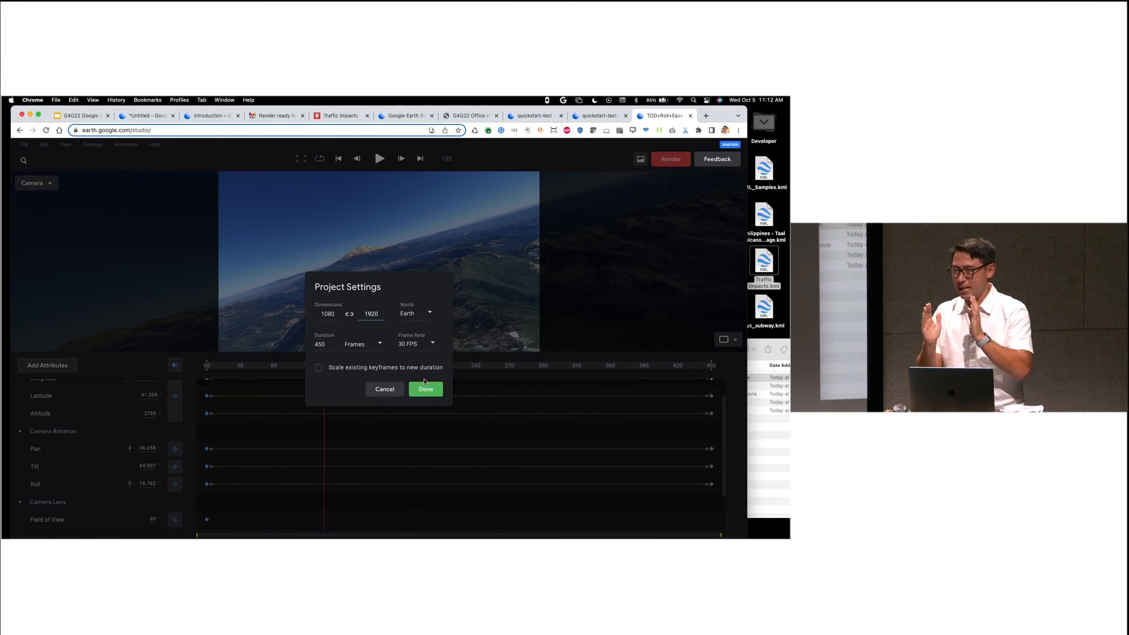
{"action": "left_click", "coordinate": [433, 403]}
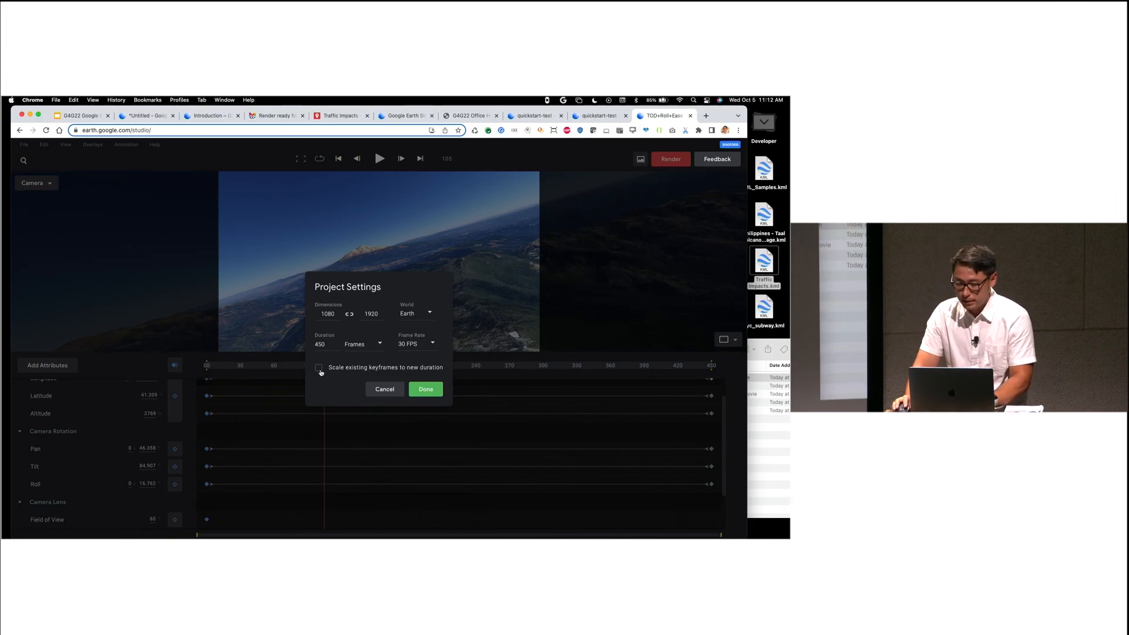
Step: Apply Timecode as the duration format with existing keyframes scaled to the new duration, and play the animation from the start
{"action": "left_click", "coordinate": [360, 347]}
{"action": "left_click", "coordinate": [362, 380]}
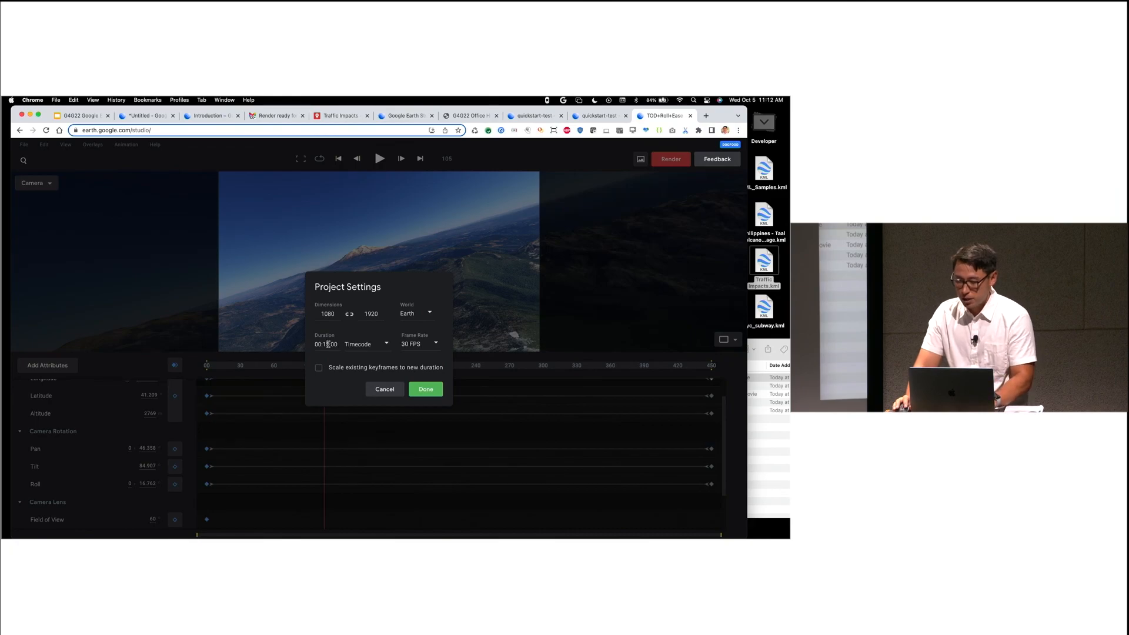
{"action": "left_click", "coordinate": [319, 369]}
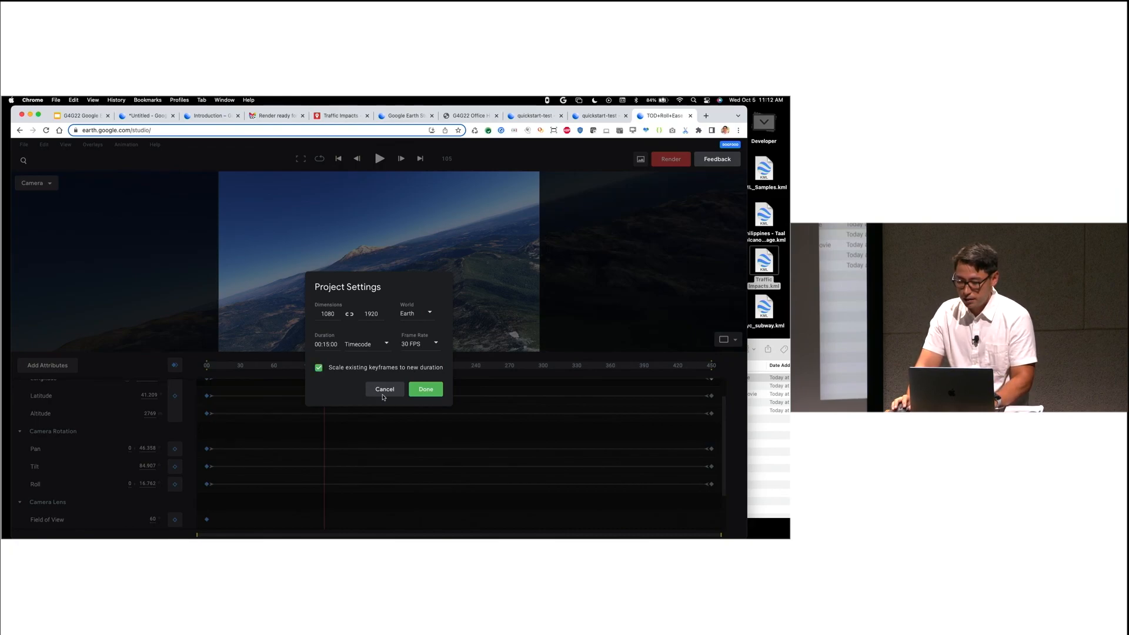
{"action": "left_click", "coordinate": [426, 390]}
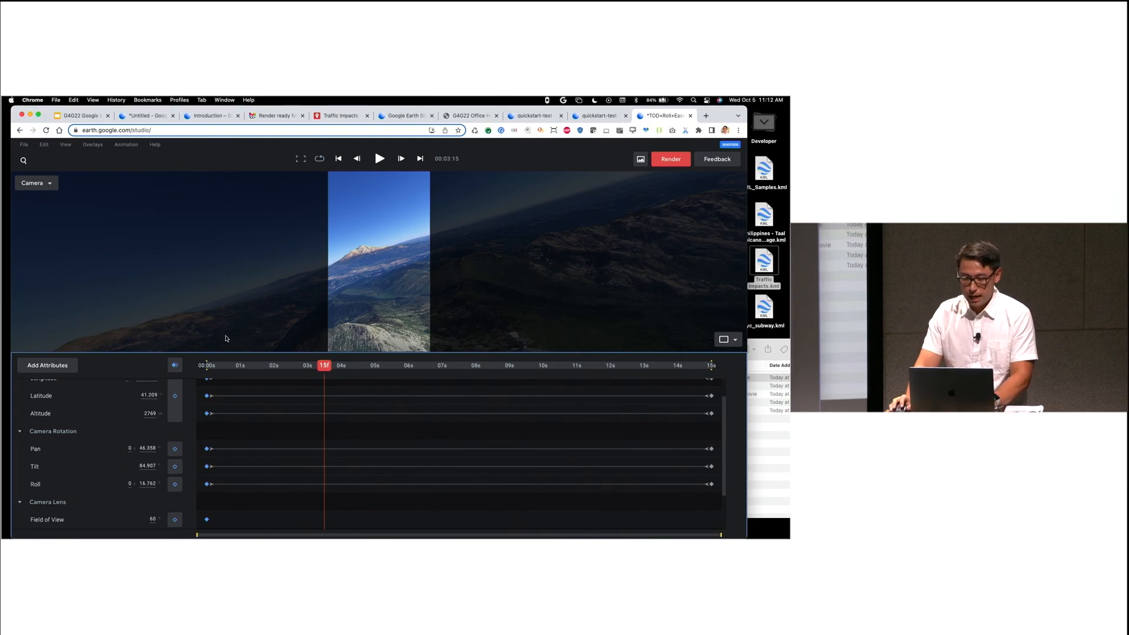
{"action": "key", "text": "Home"}
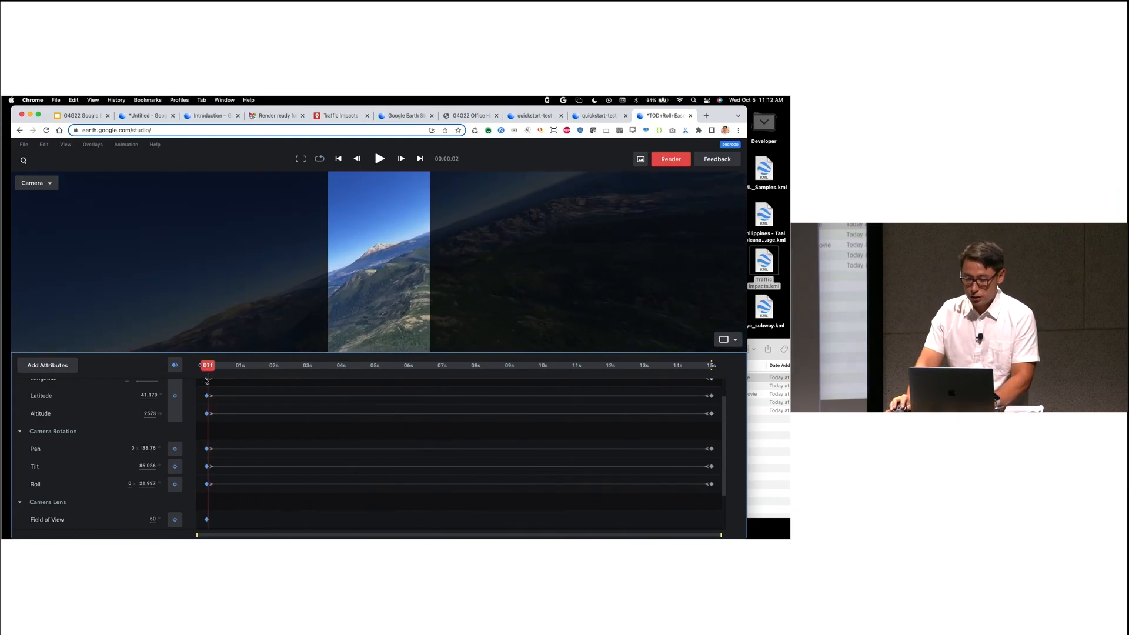
{"action": "key", "text": "space"}
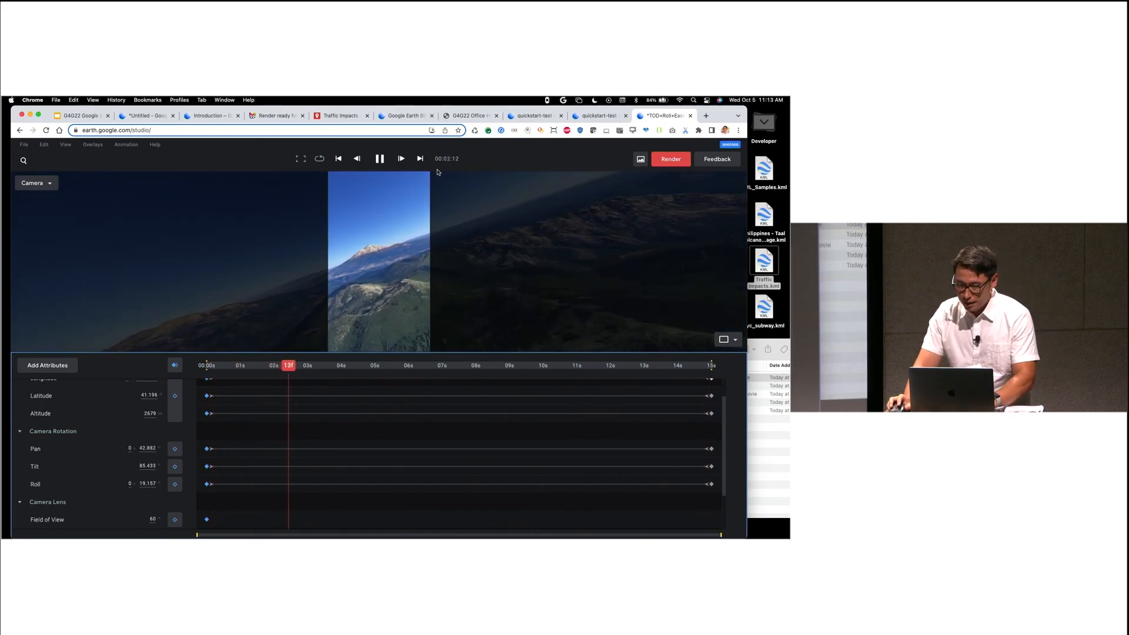
Step: Open maps.google.com in a new browser tab, switch the map to satellite imagery and copy the page's URL
{"action": "key", "text": "super+t"}
{"action": "type", "text": "maps.google.com"}
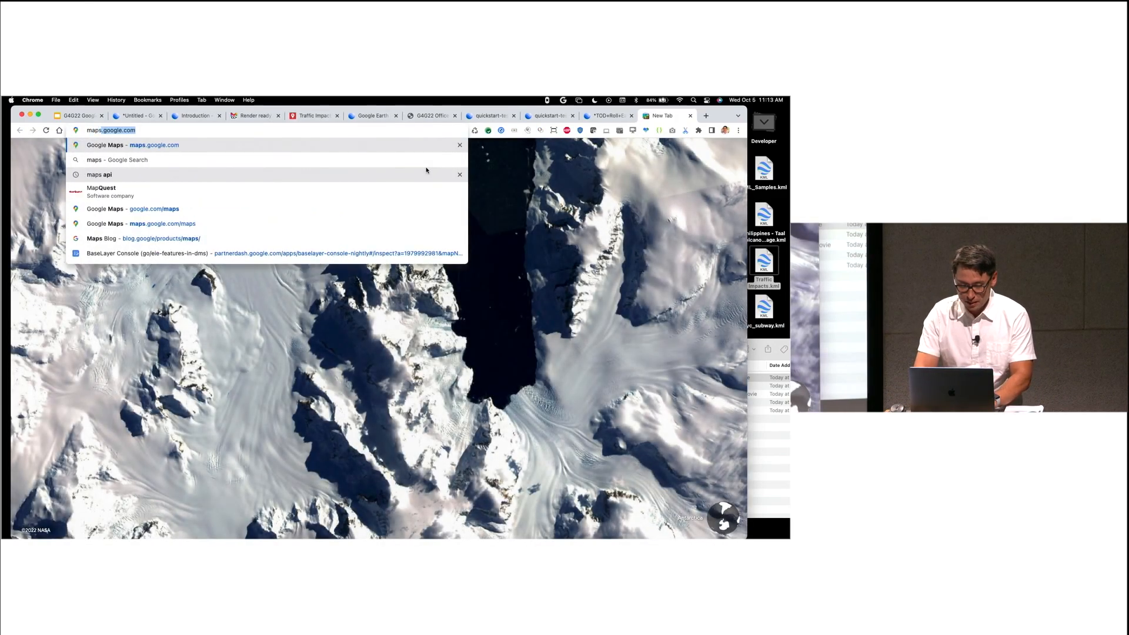
{"action": "key", "text": "Return"}
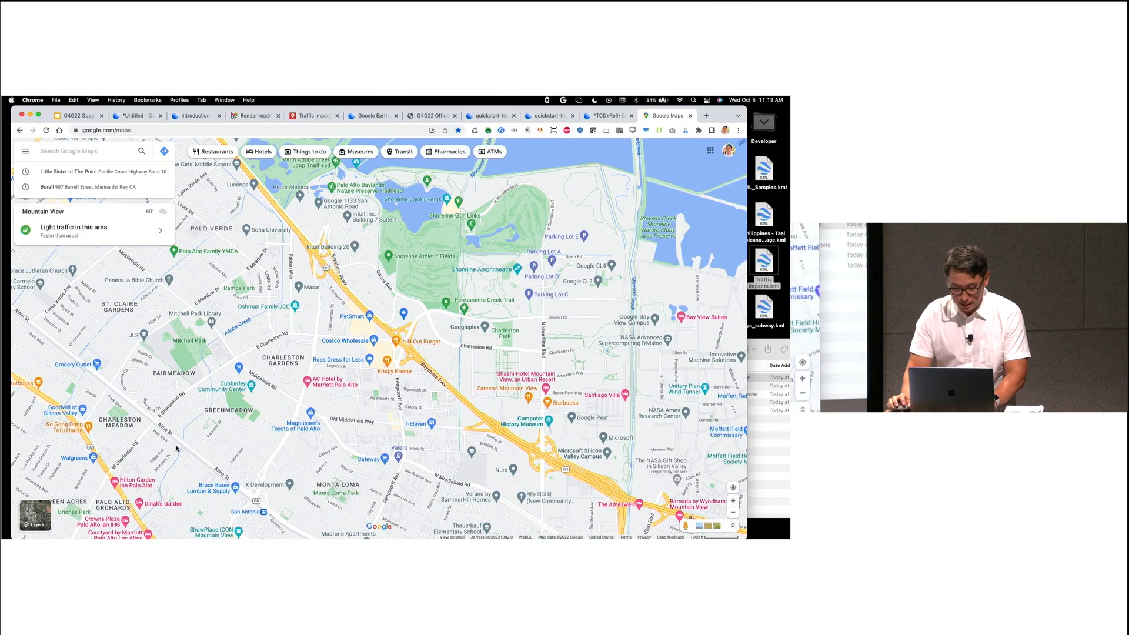
{"action": "left_click", "coordinate": [35, 514]}
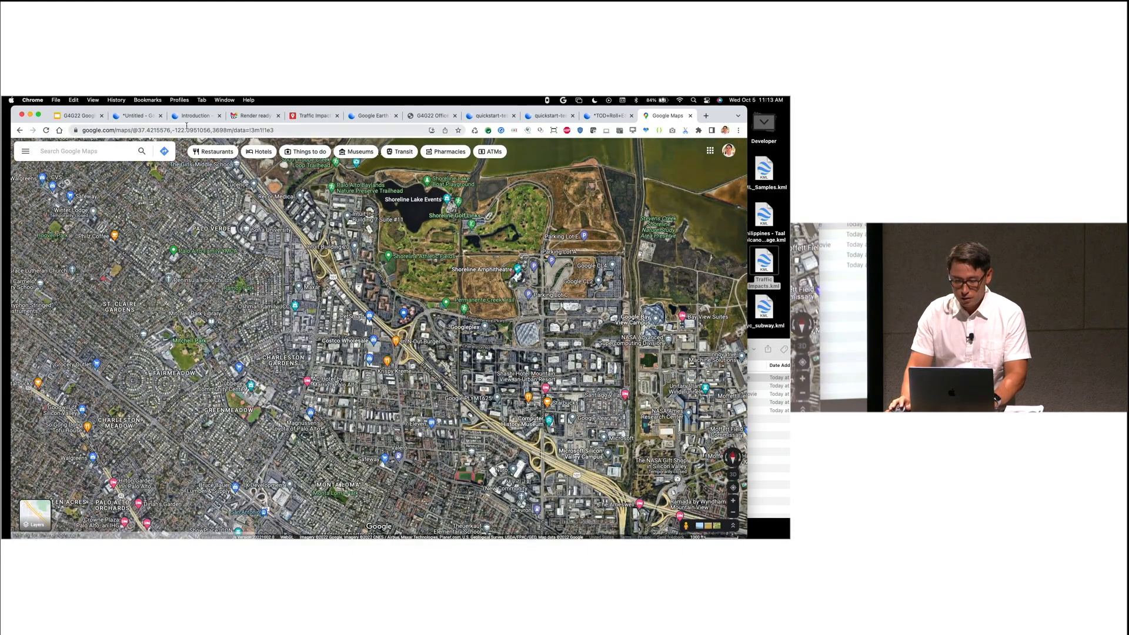
{"action": "left_click", "coordinate": [187, 130]}
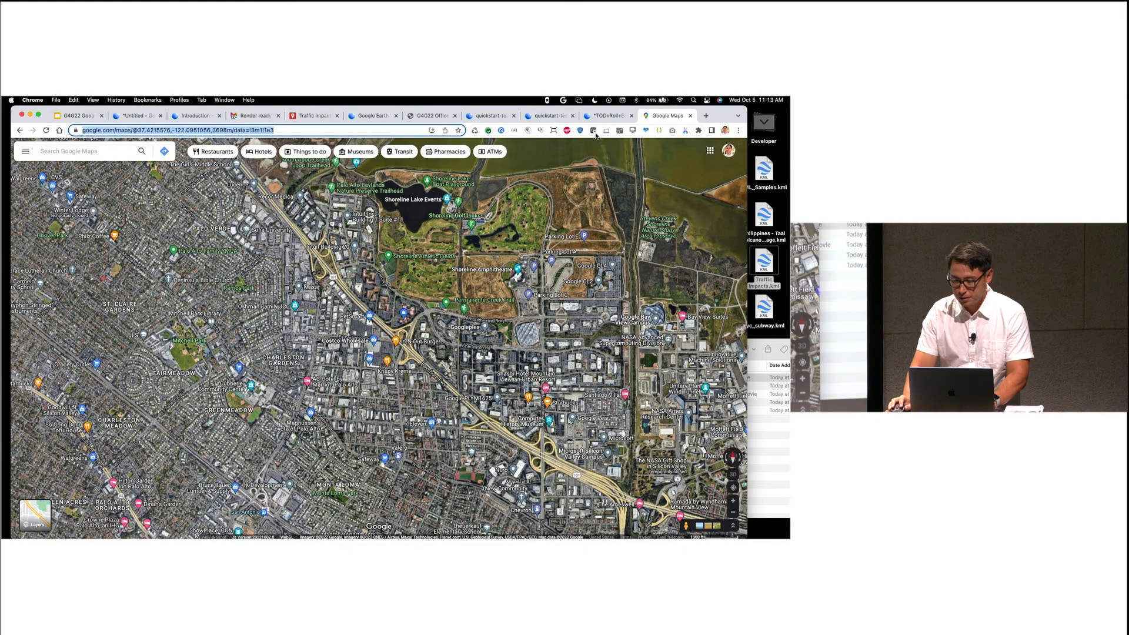
Step: Return to the TOD+Roll+Ease project in Earth Studio, pause playback and paste the copied map location into the camera view
{"action": "left_click", "coordinate": [606, 116]}
{"action": "key", "text": "space"}
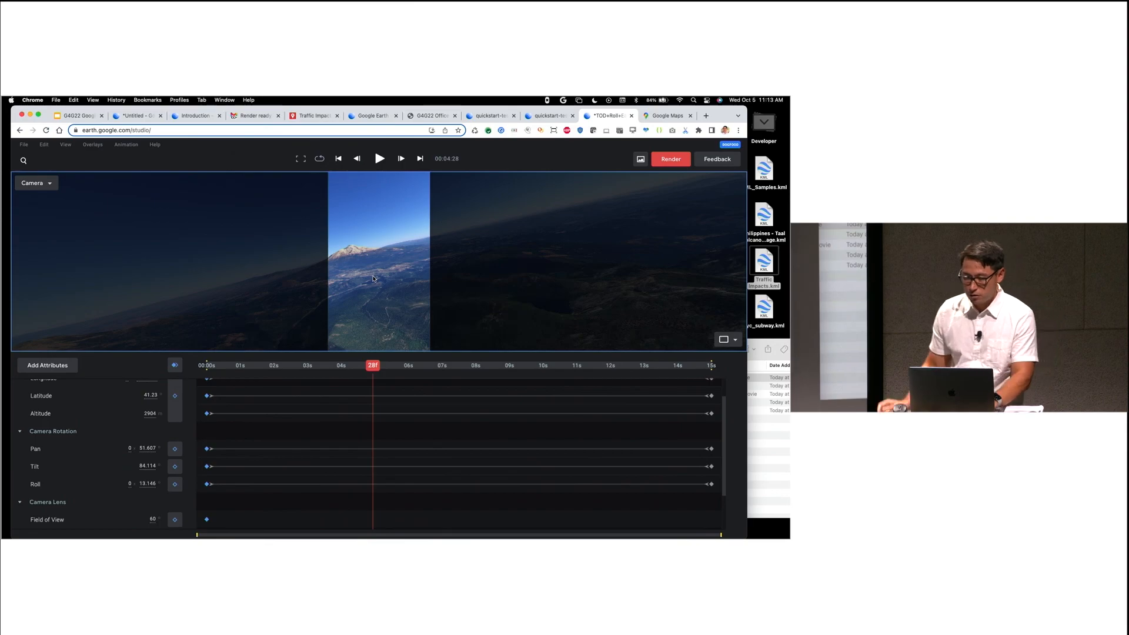
{"action": "key", "text": "super+v"}
{"action": "left_click", "coordinate": [65, 144]}
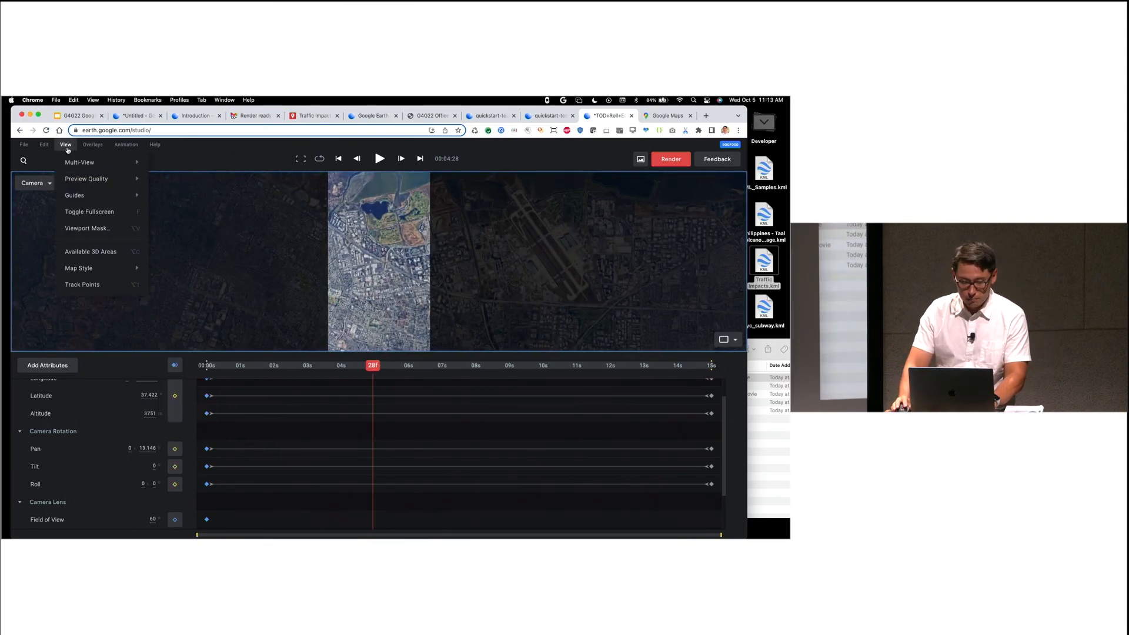
{"action": "left_click", "coordinate": [100, 229]}
{"action": "left_click_drag", "start_coordinate": [427, 341], "coordinate": [305, 341]}
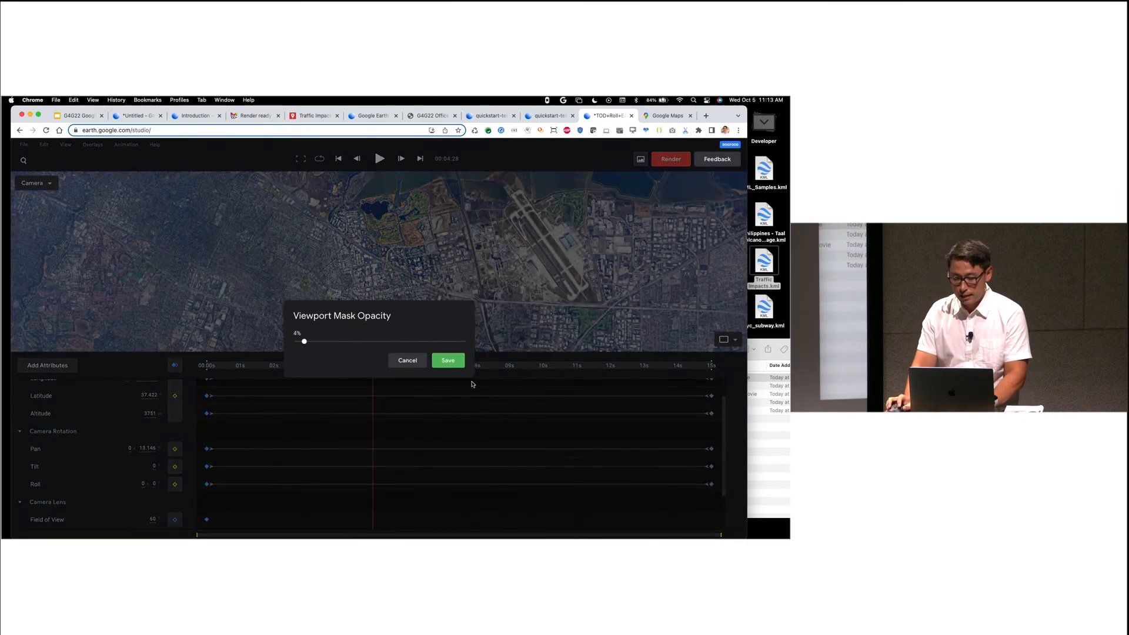
{"action": "left_click", "coordinate": [415, 366]}
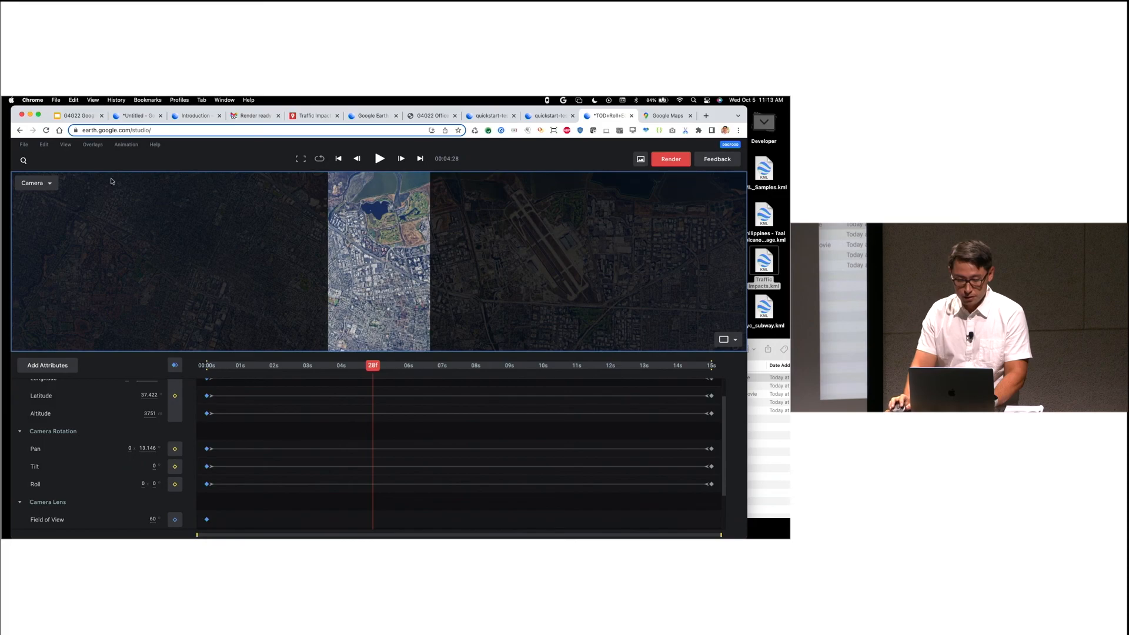
Step: Lower the viewport mask opacity until the area outside the vertical frame is no longer darkened, and save the setting
{"action": "left_click", "coordinate": [65, 144]}
{"action": "left_click", "coordinate": [89, 228]}
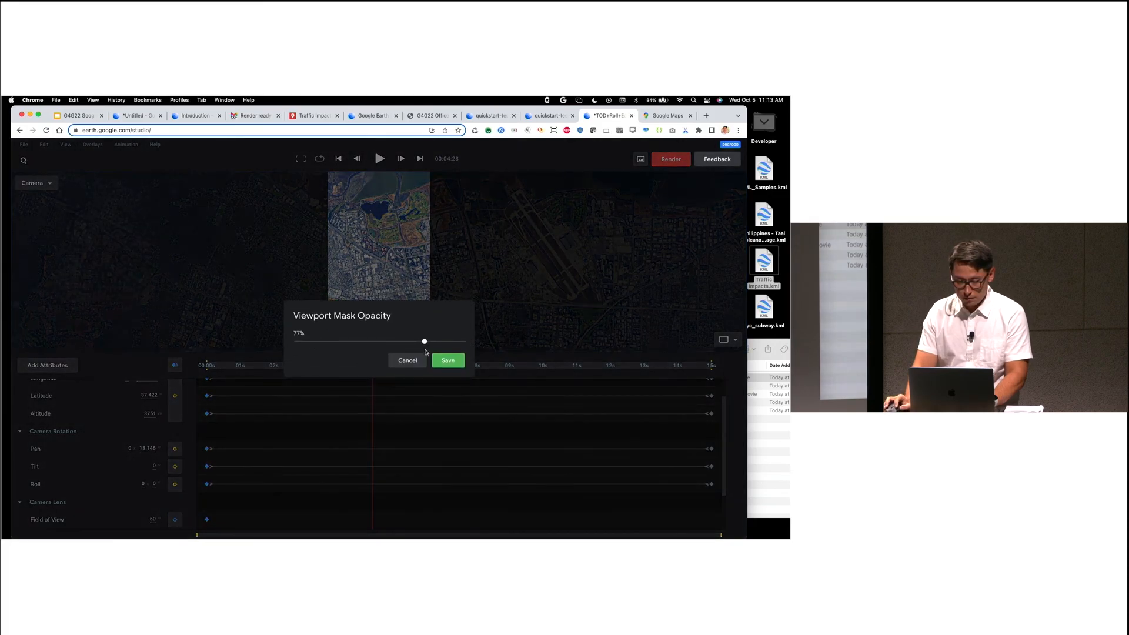
{"action": "left_click_drag", "start_coordinate": [424, 341], "coordinate": [295, 341]}
{"action": "left_click", "coordinate": [448, 361]}
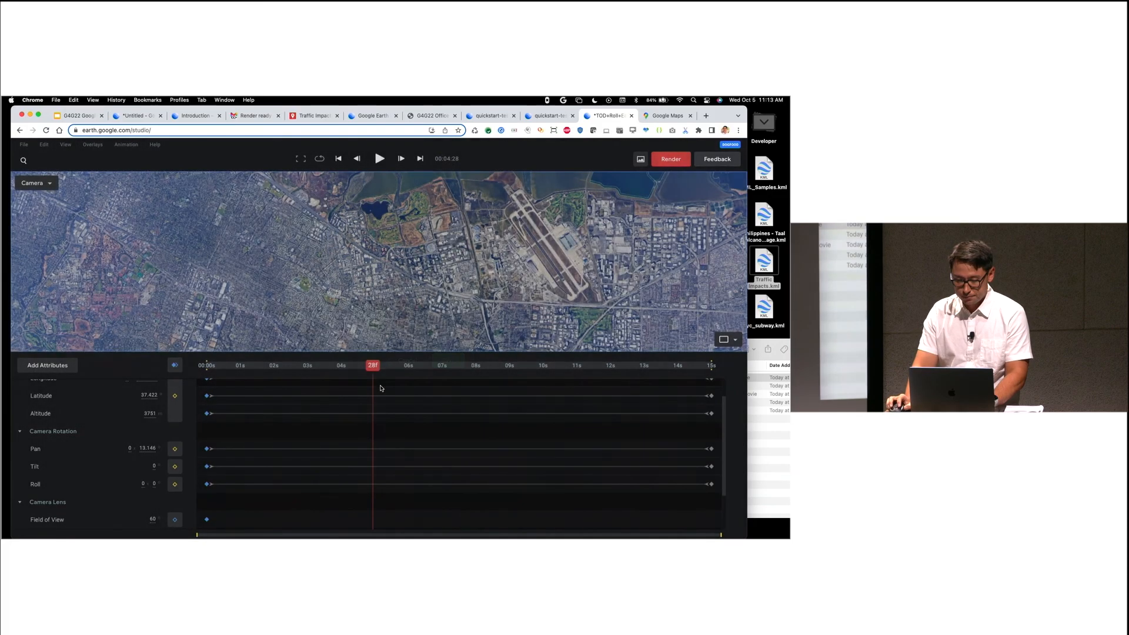
{"action": "scroll", "coordinate": [372, 308], "scroll_direction": "down", "scroll_amount": 2}
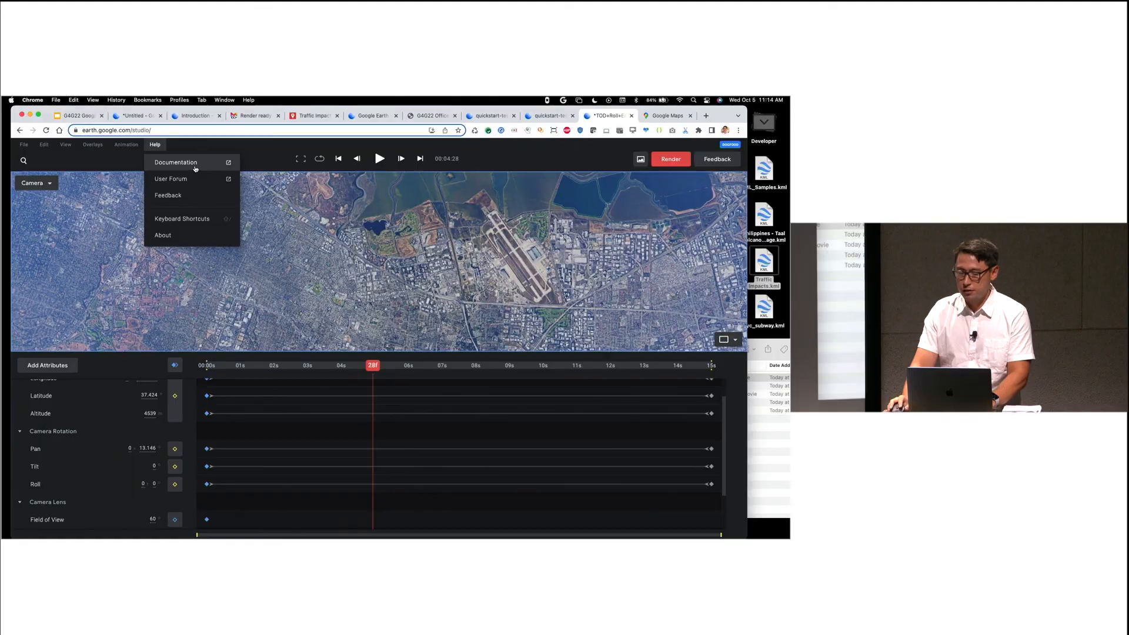
Step: Open the Tutorials page of the Earth Studio documentation, and return to the Untitled project with the campus overlays
{"action": "left_click", "coordinate": [192, 166]}
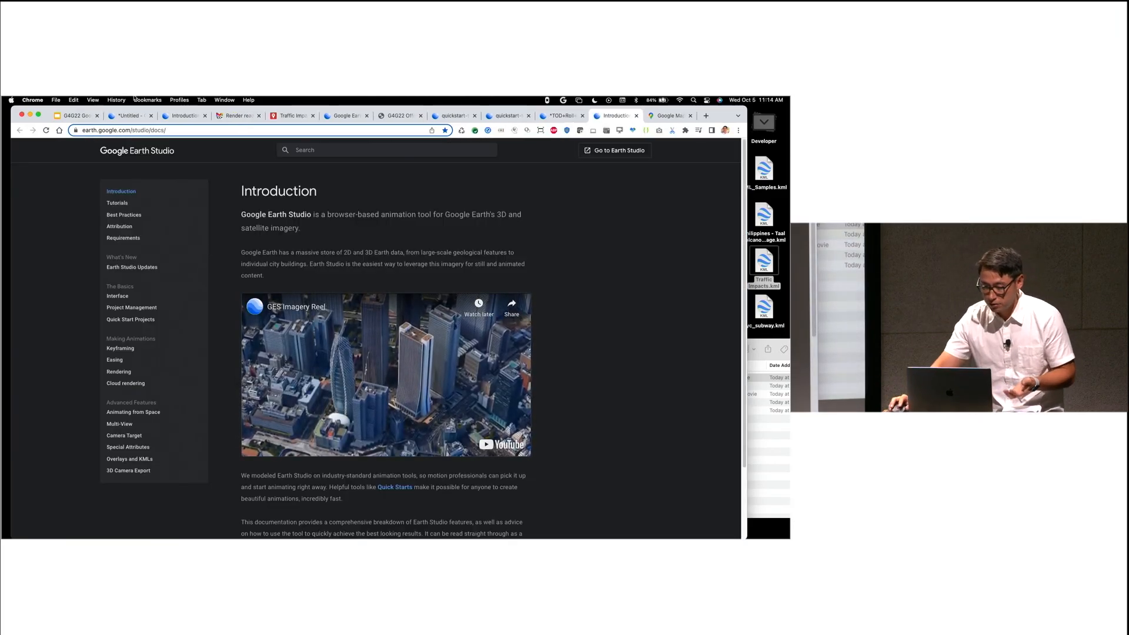
{"action": "left_click", "coordinate": [126, 205]}
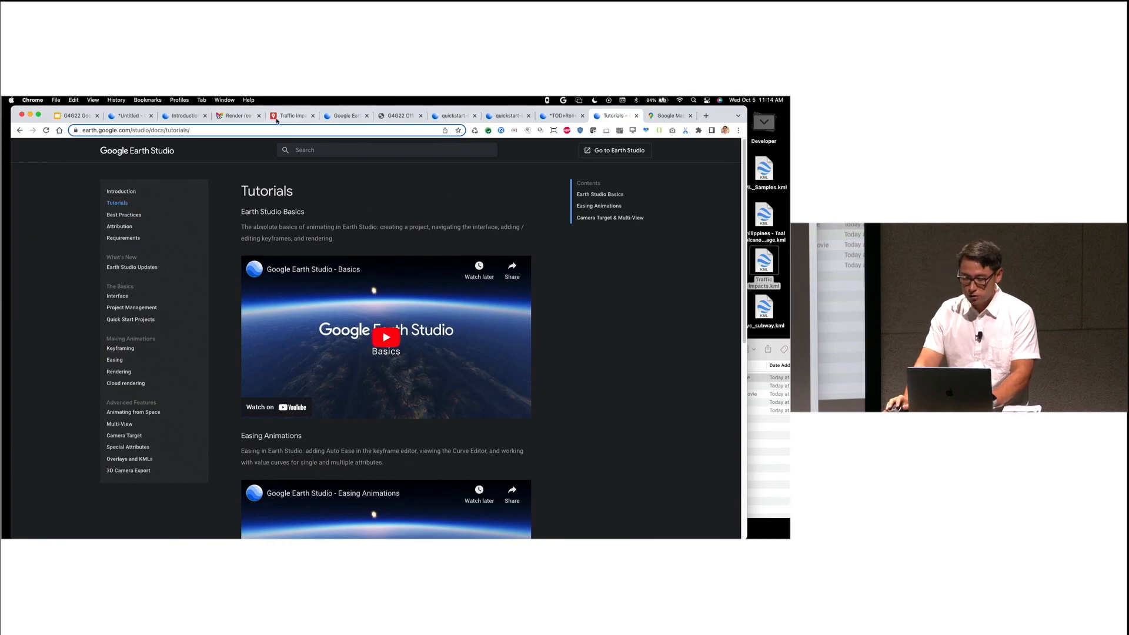
{"action": "left_click", "coordinate": [183, 115]}
{"action": "left_click", "coordinate": [132, 116]}
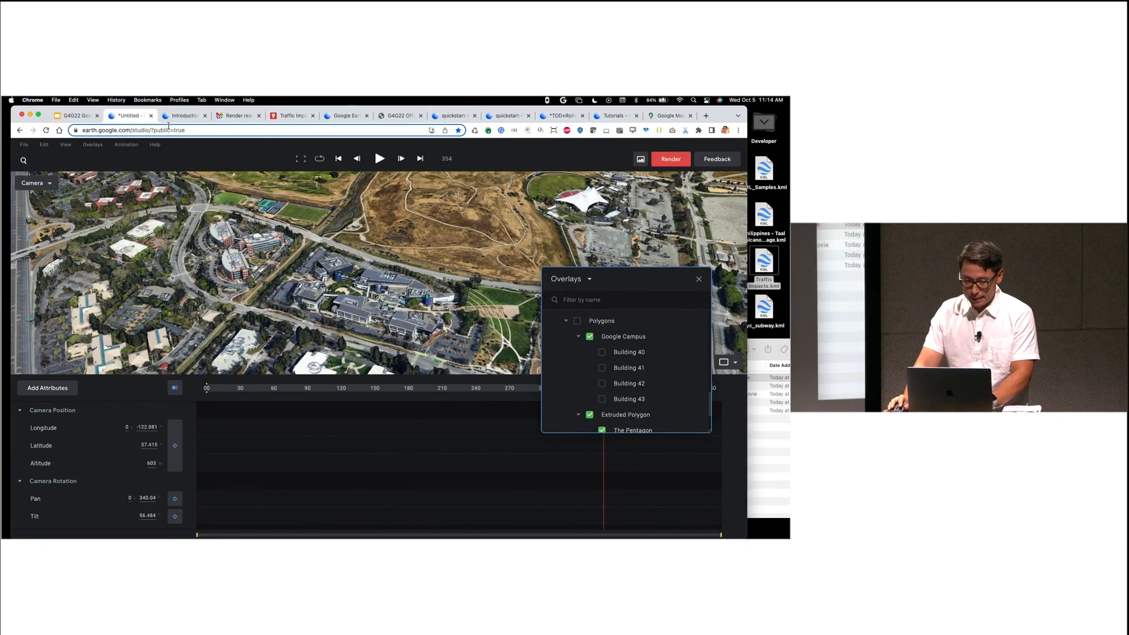
Step: Bring up the feedback form and dismiss it without sending, and open the Earth Studio user forum
{"action": "left_click", "coordinate": [710, 159]}
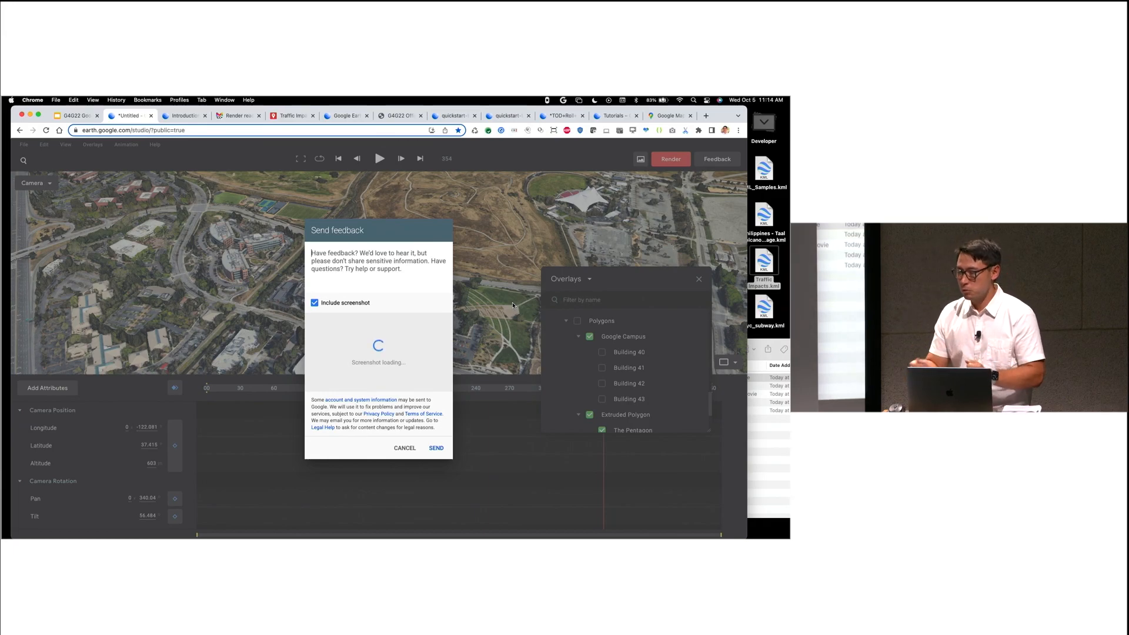
{"action": "left_click", "coordinate": [405, 448]}
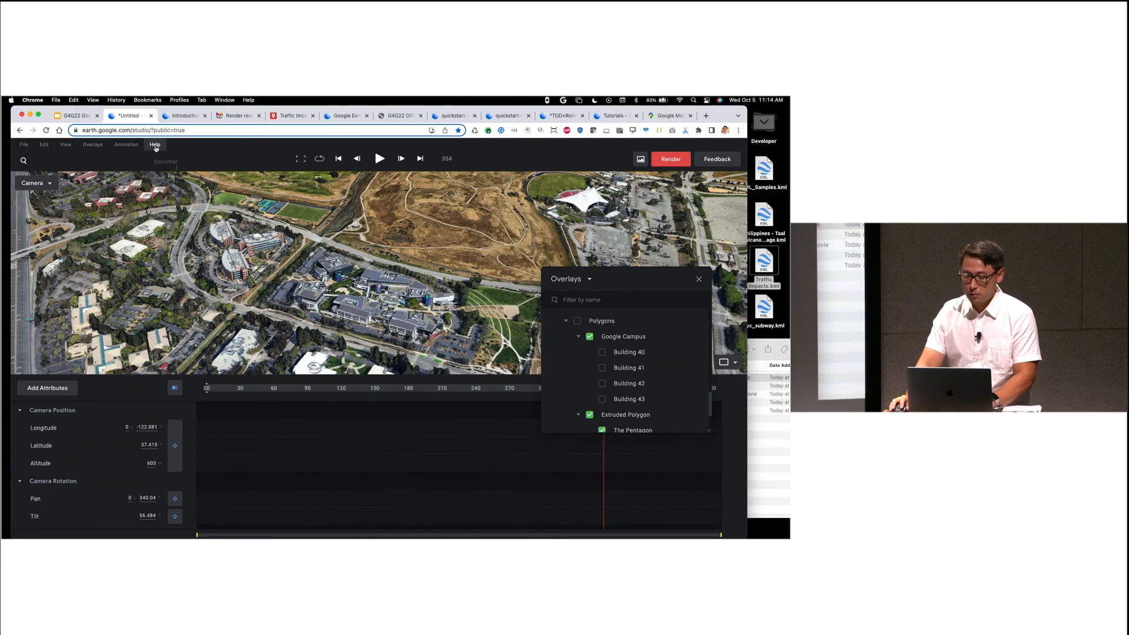
{"action": "left_click", "coordinate": [155, 145]}
{"action": "left_click", "coordinate": [189, 182]}
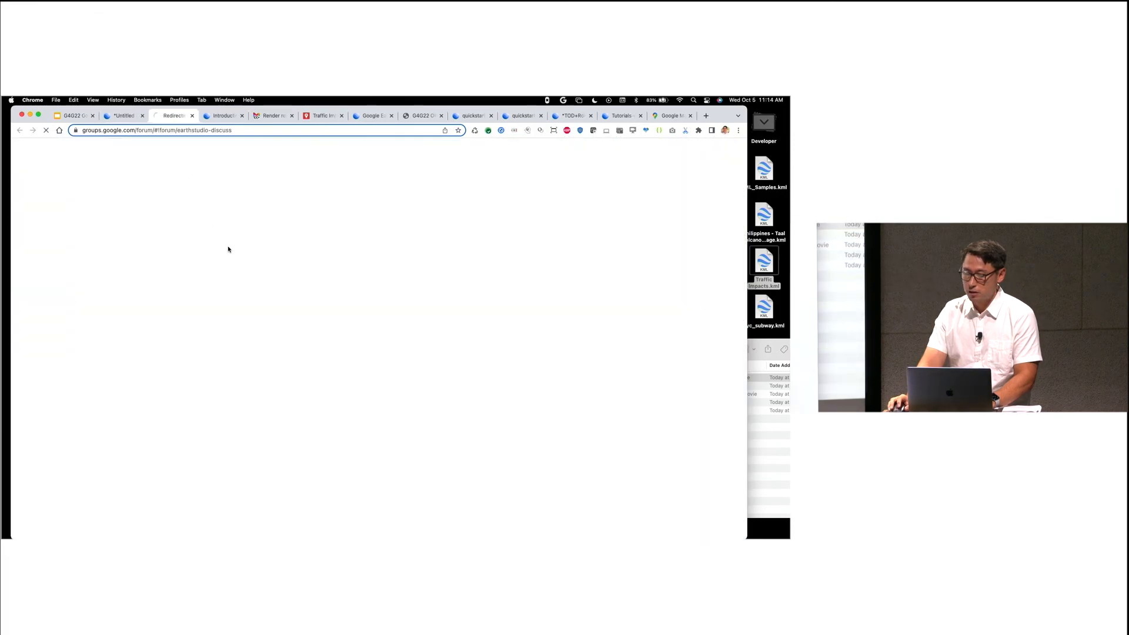